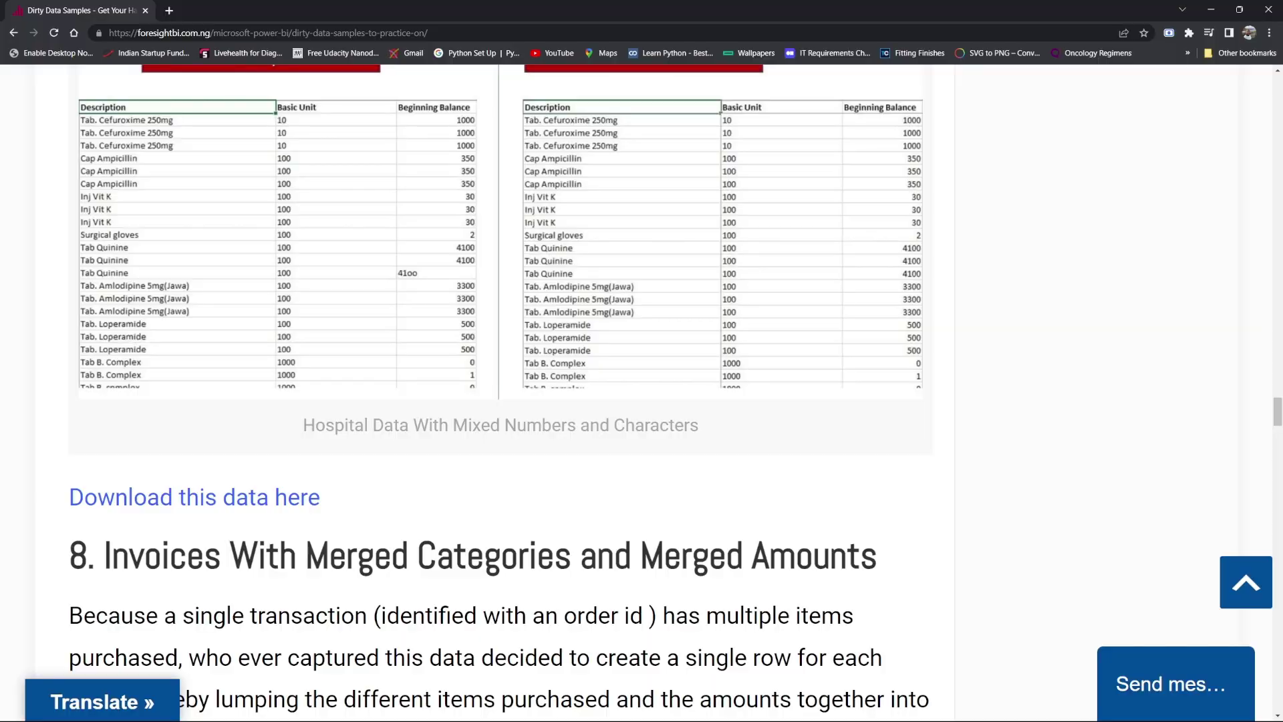
Review the dirty and clean sample tables in the article, from Badly Structured Sales Data 1 to the medicine and hospital data
{"action": "scroll", "coordinate": [435, 367], "scroll_direction": "up", "scroll_amount": 10}
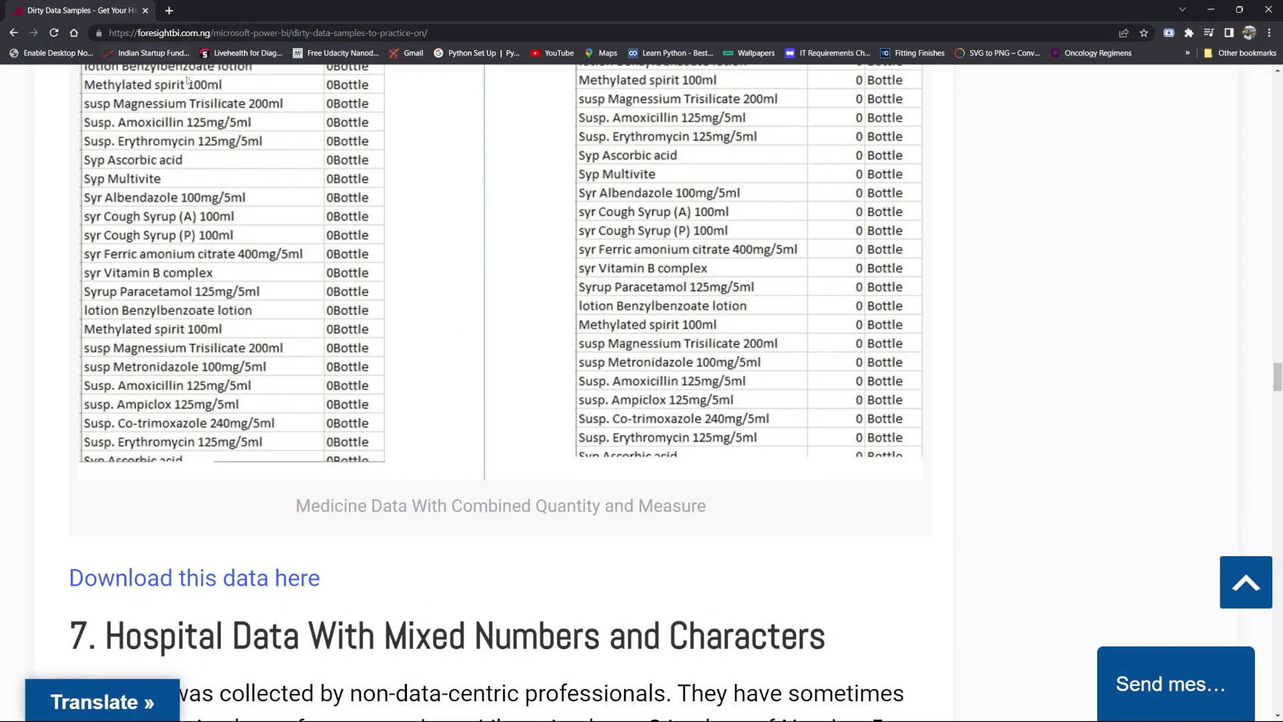
{"action": "scroll", "coordinate": [206, 327], "scroll_direction": "up", "scroll_amount": 20}
{"action": "scroll", "coordinate": [249, 332], "scroll_direction": "up", "scroll_amount": 15}
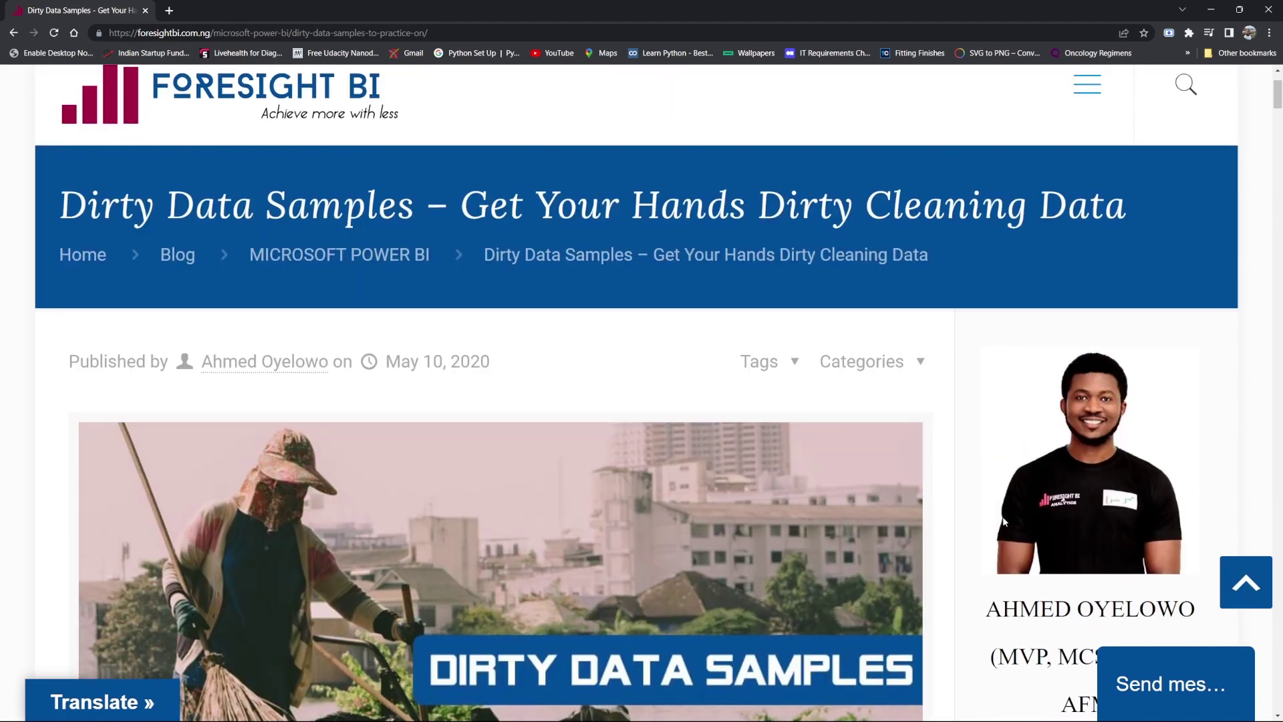
{"action": "scroll", "coordinate": [1003, 516], "scroll_direction": "down", "scroll_amount": 6}
{"action": "scroll", "coordinate": [735, 482], "scroll_direction": "down", "scroll_amount": 15}
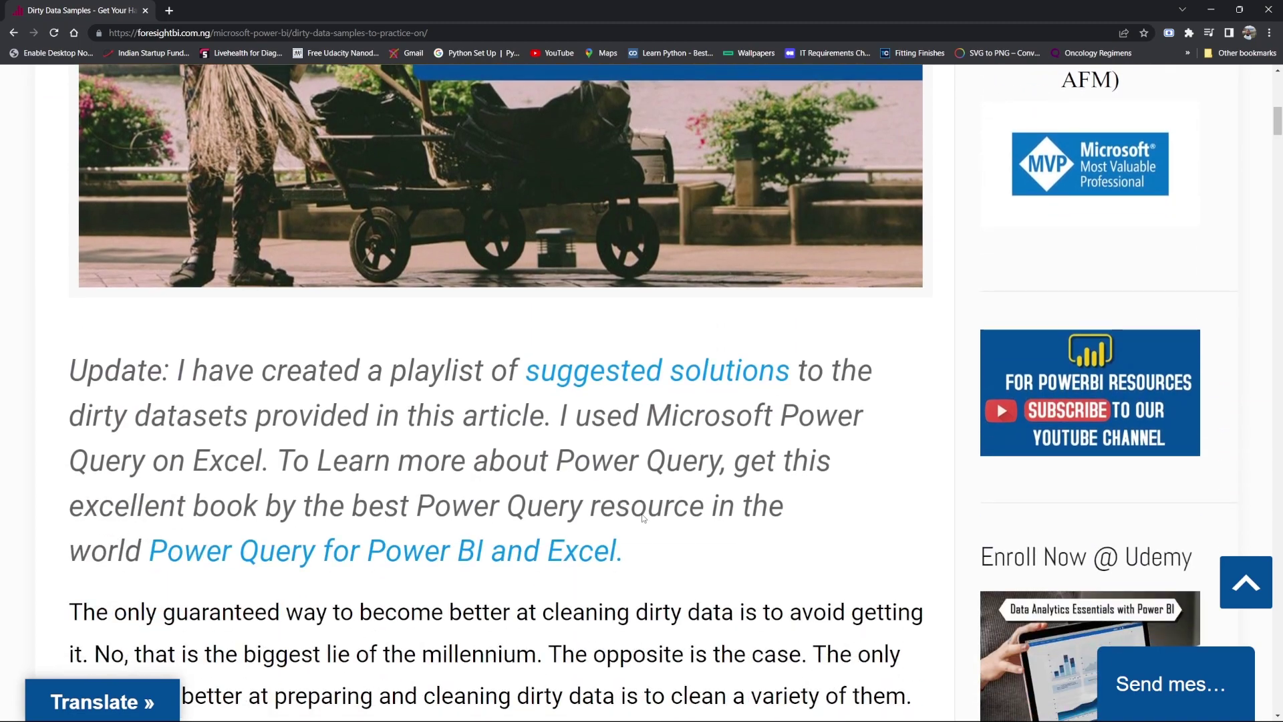
{"action": "scroll", "coordinate": [372, 523], "scroll_direction": "down", "scroll_amount": 8}
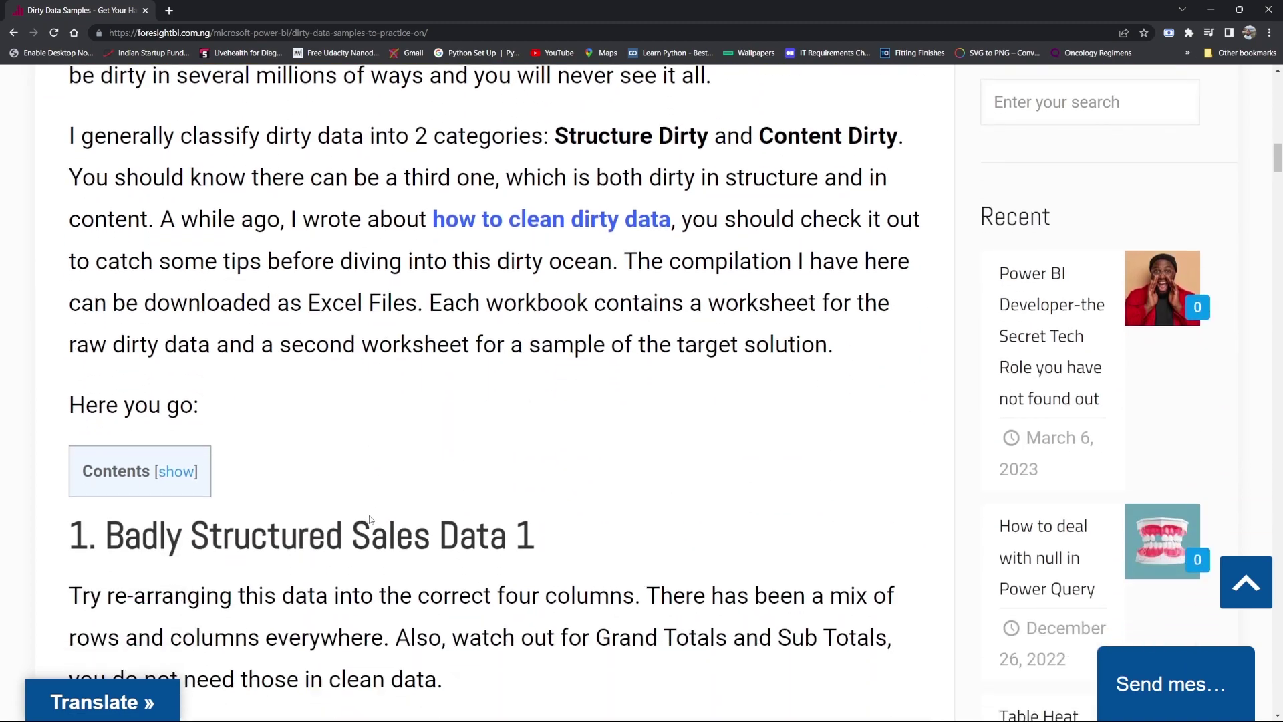
{"action": "scroll", "coordinate": [334, 468], "scroll_direction": "down", "scroll_amount": 6}
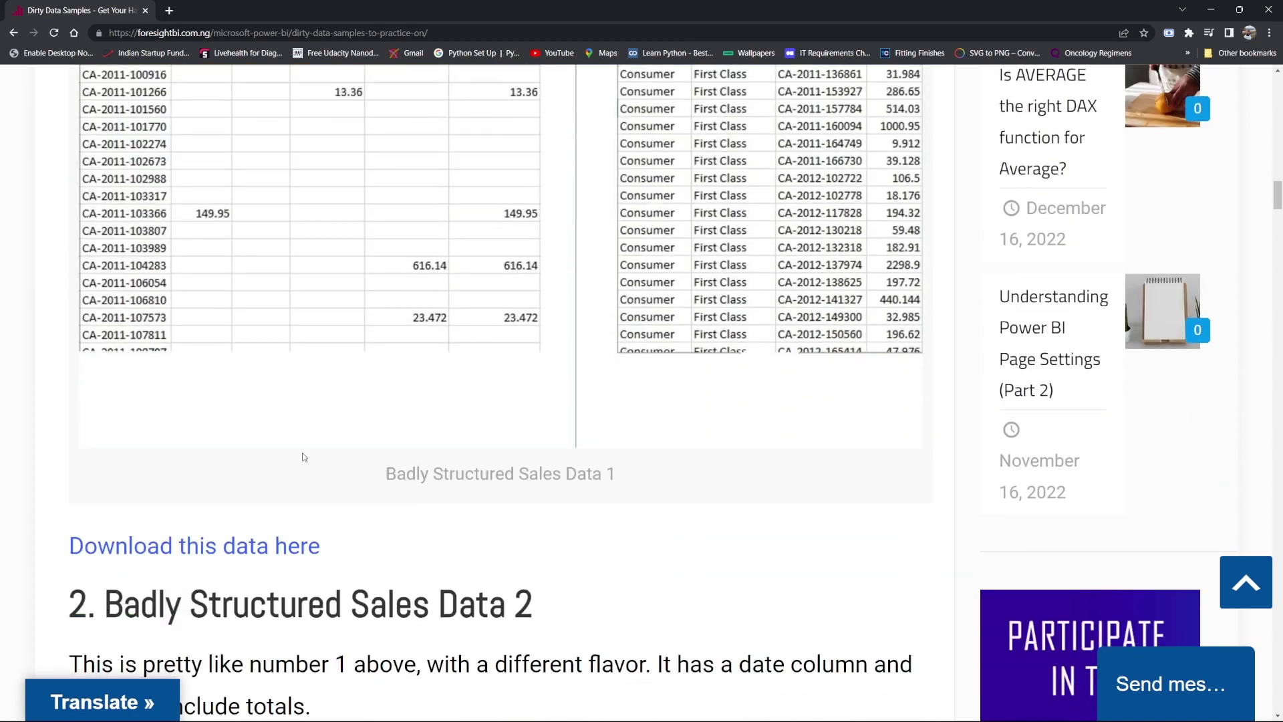
{"action": "scroll", "coordinate": [301, 453], "scroll_direction": "up", "scroll_amount": 7}
{"action": "scroll", "coordinate": [287, 434], "scroll_direction": "down", "scroll_amount": 5}
{"action": "scroll", "coordinate": [287, 421], "scroll_direction": "down", "scroll_amount": 10}
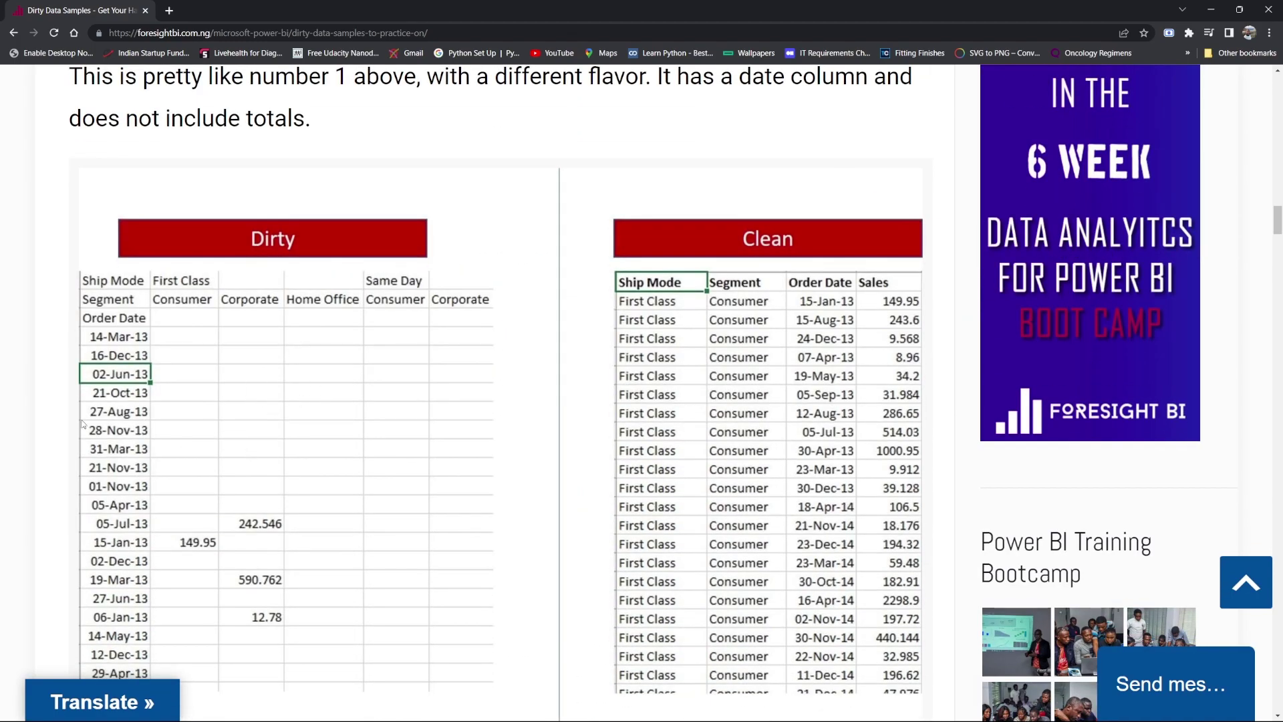
{"action": "scroll", "coordinate": [268, 428], "scroll_direction": "down", "scroll_amount": 15}
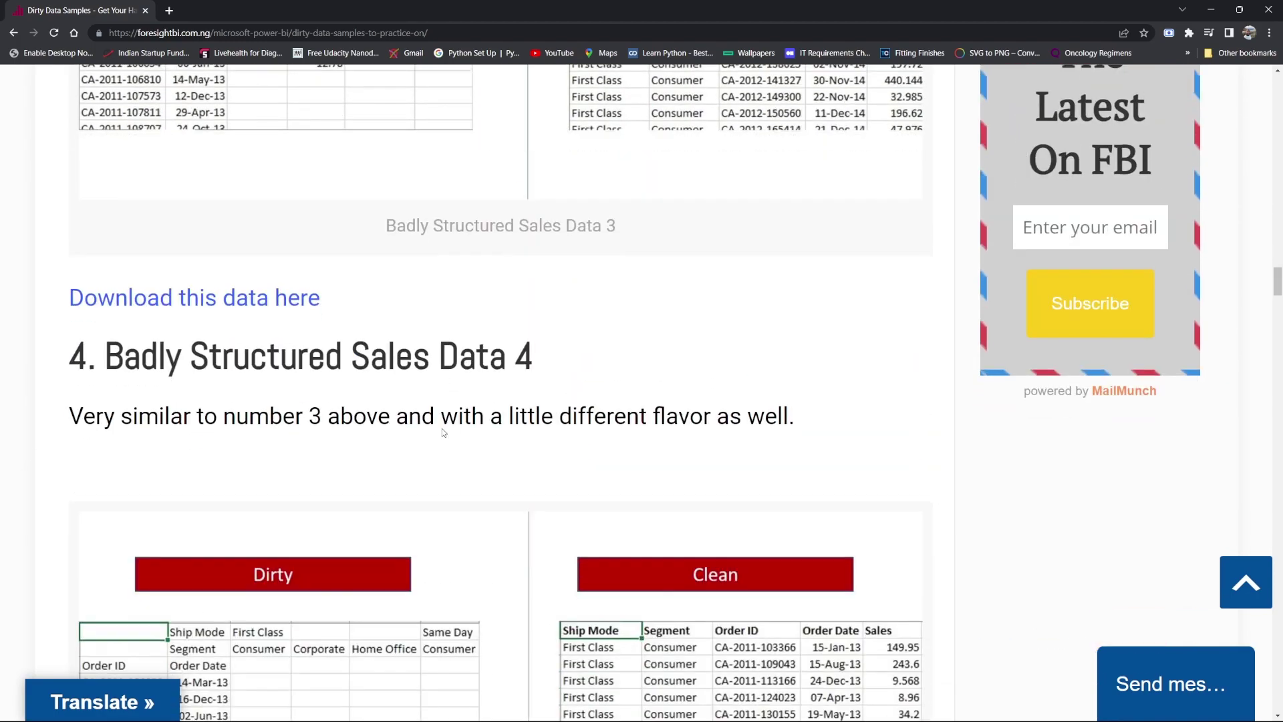
{"action": "scroll", "coordinate": [442, 428], "scroll_direction": "down", "scroll_amount": 10}
{"action": "scroll", "coordinate": [433, 399], "scroll_direction": "up", "scroll_amount": 7}
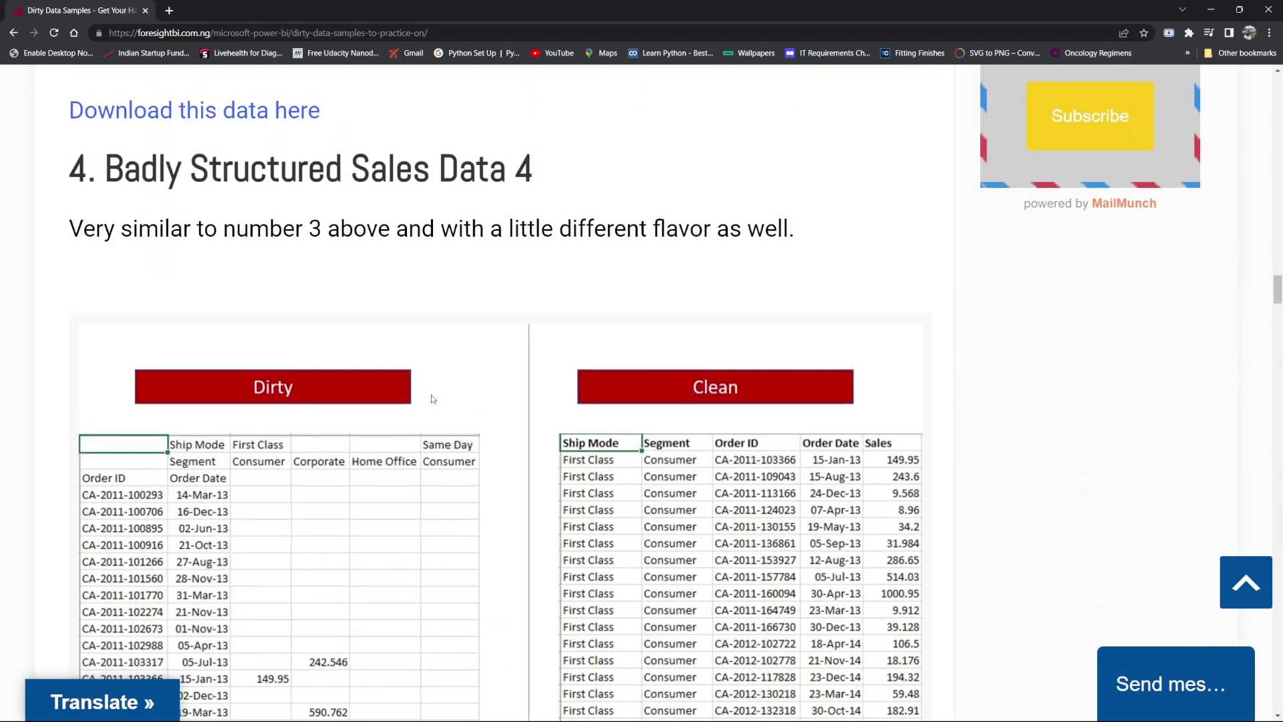
{"action": "scroll", "coordinate": [433, 399], "scroll_direction": "up", "scroll_amount": 14}
{"action": "scroll", "coordinate": [437, 411], "scroll_direction": "down", "scroll_amount": 20}
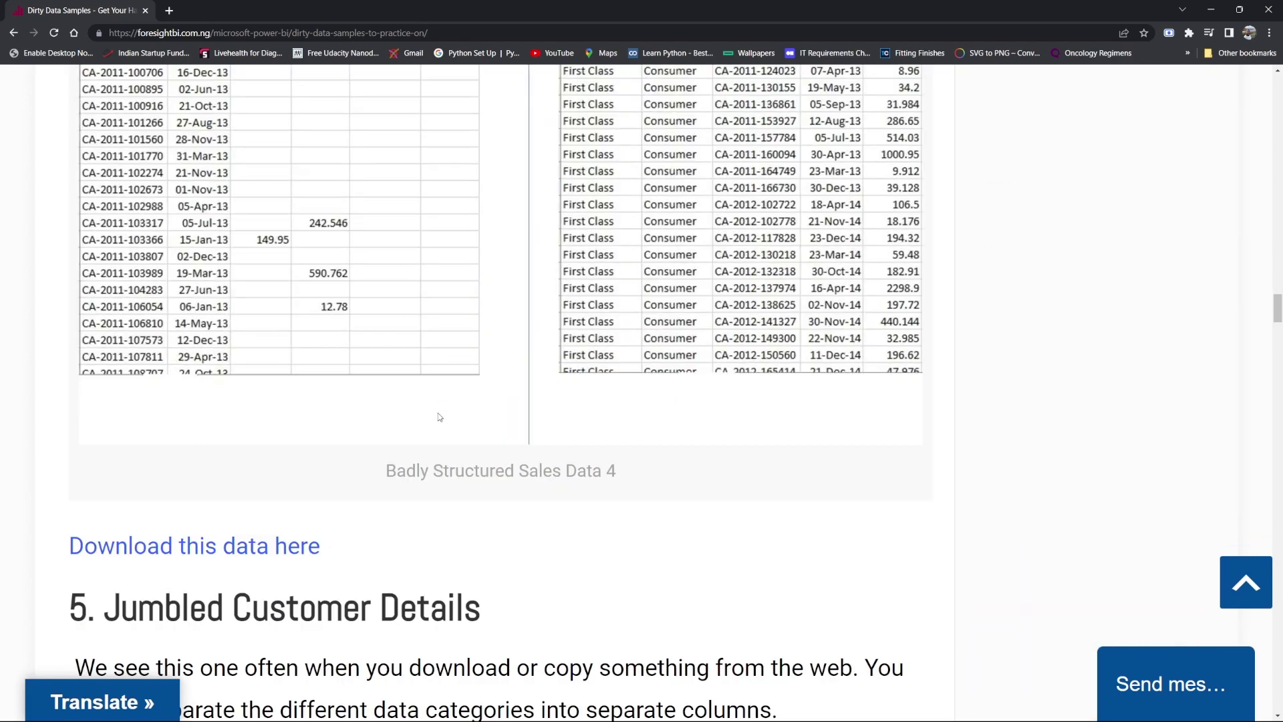
{"action": "scroll", "coordinate": [440, 417], "scroll_direction": "down", "scroll_amount": 20}
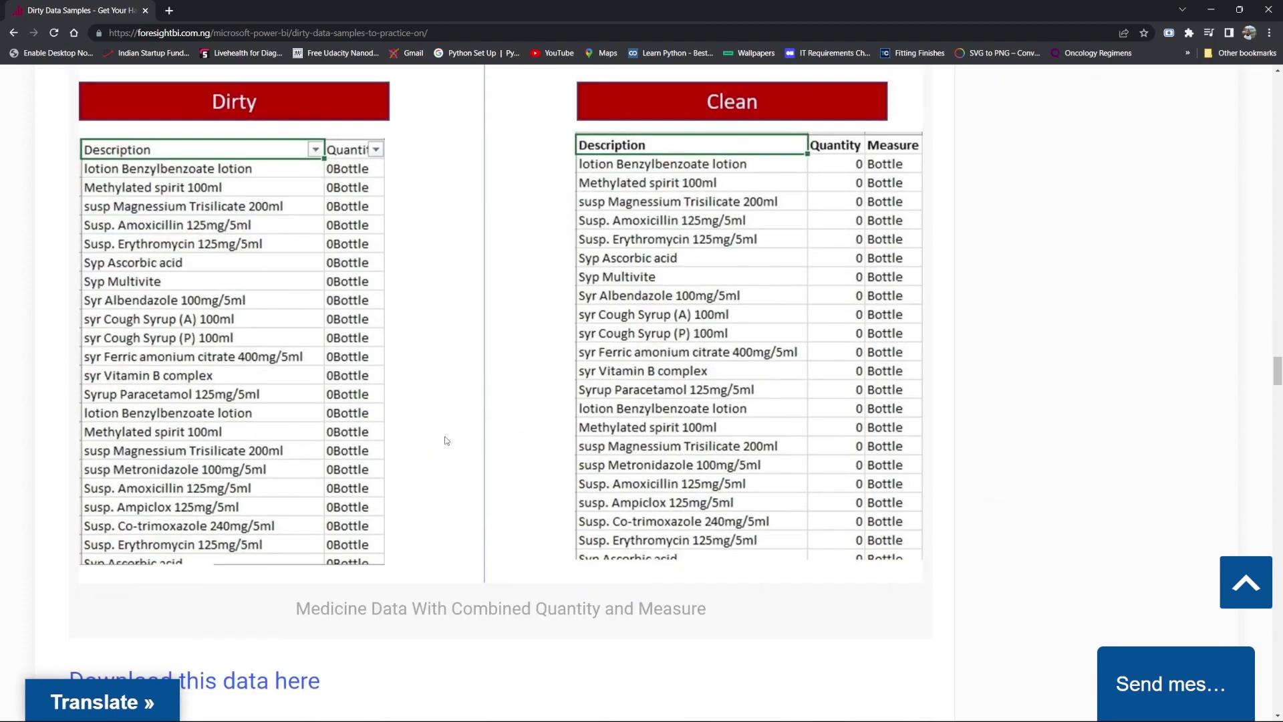
{"action": "scroll", "coordinate": [447, 441], "scroll_direction": "down", "scroll_amount": 15}
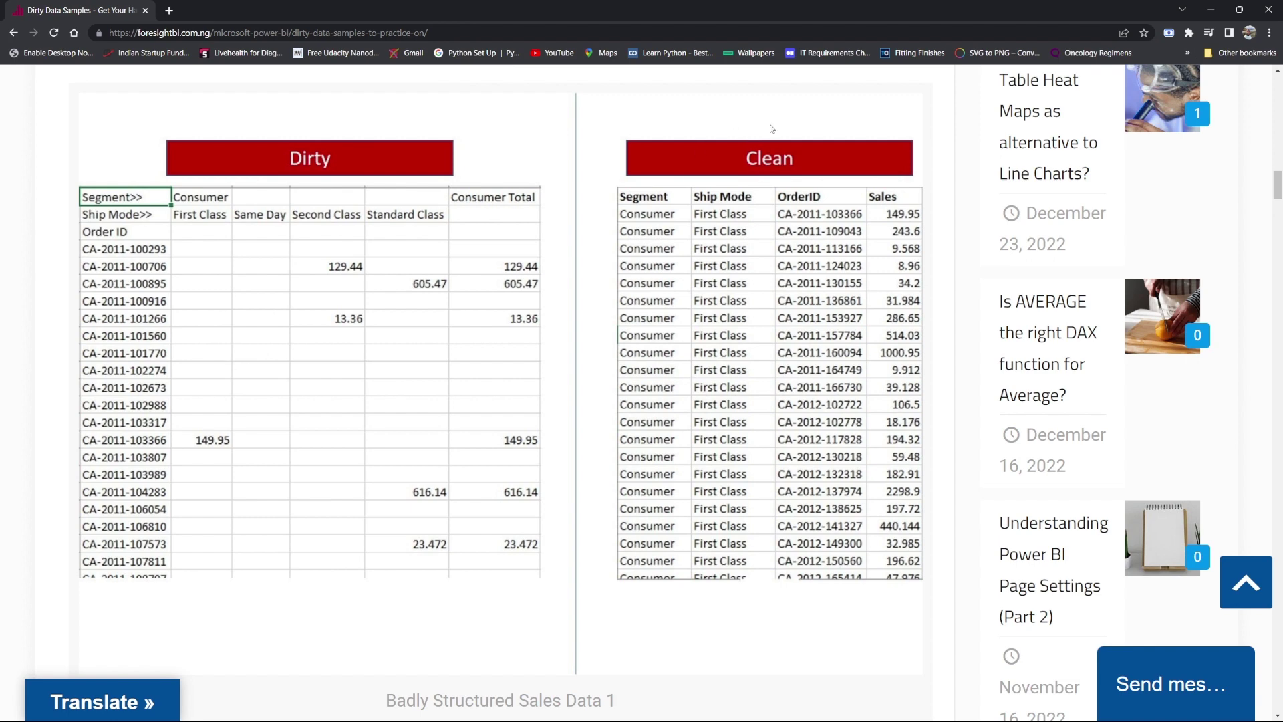
Download the Badly Structured Sales Data 1 workbook from the article
{"action": "scroll", "coordinate": [784, 219], "scroll_direction": "down", "scroll_amount": 1}
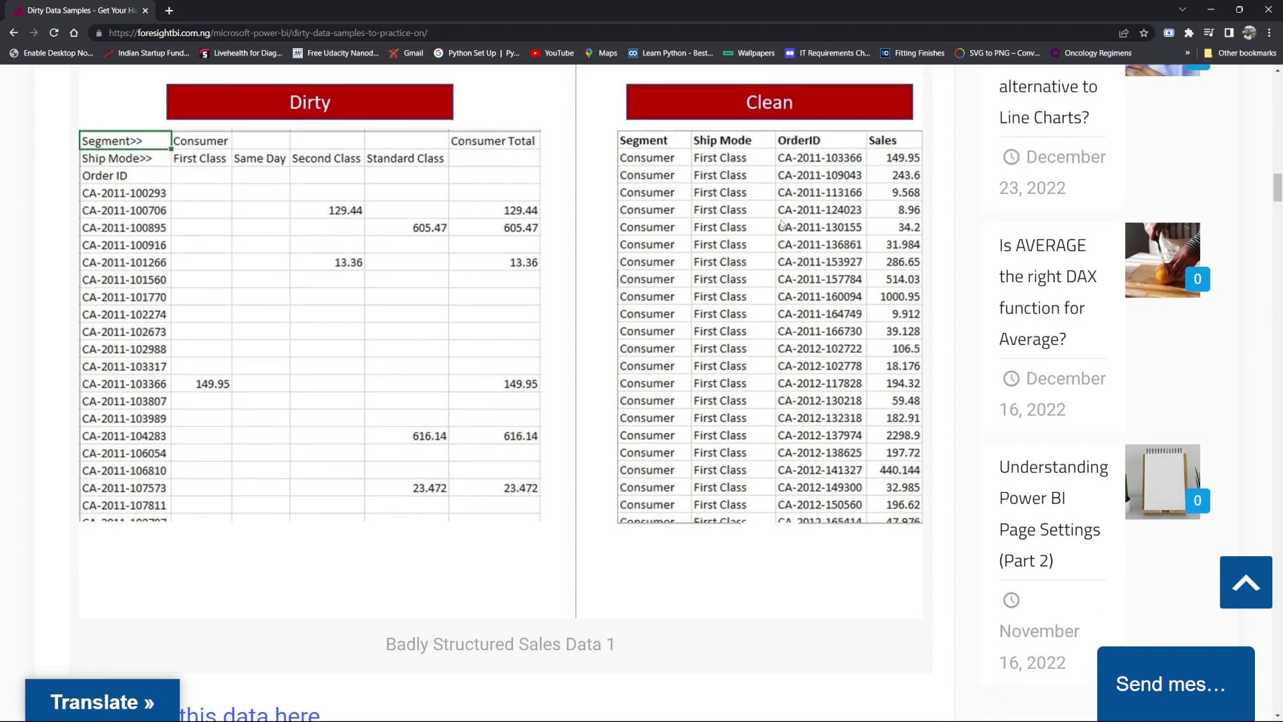
{"action": "scroll", "coordinate": [711, 215], "scroll_direction": "down", "scroll_amount": 6}
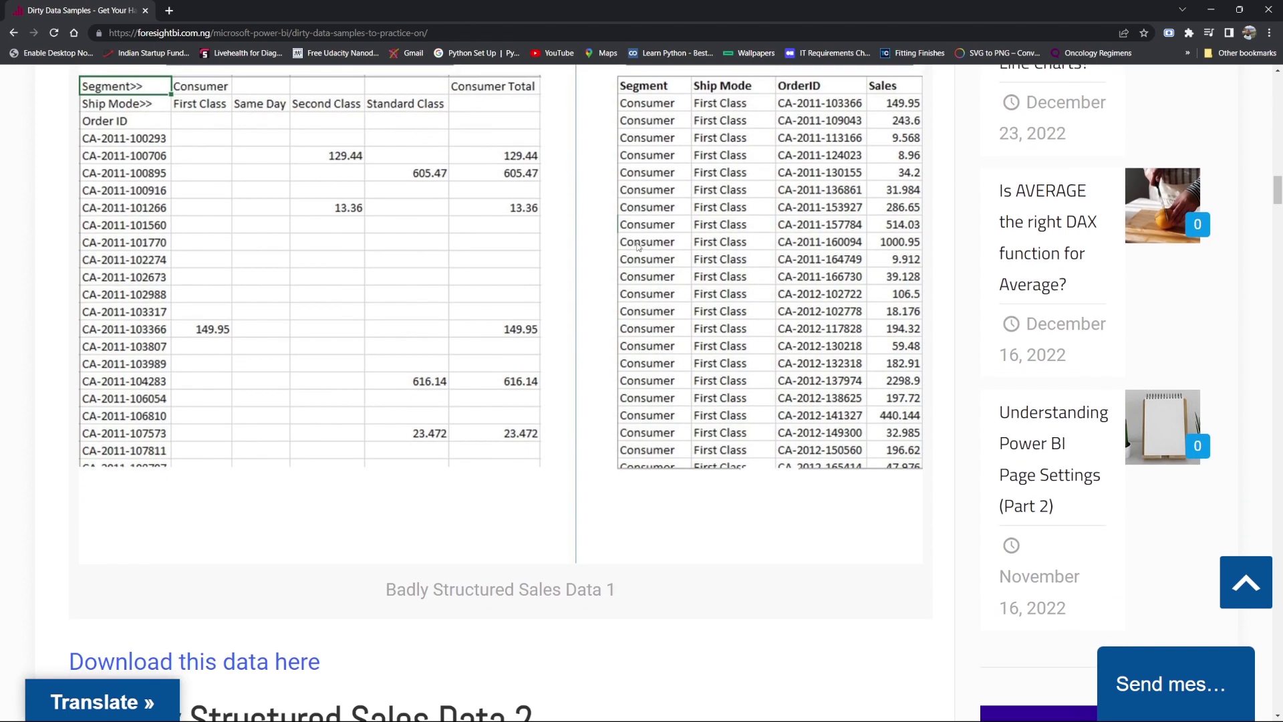
{"action": "left_click", "coordinate": [195, 340]}
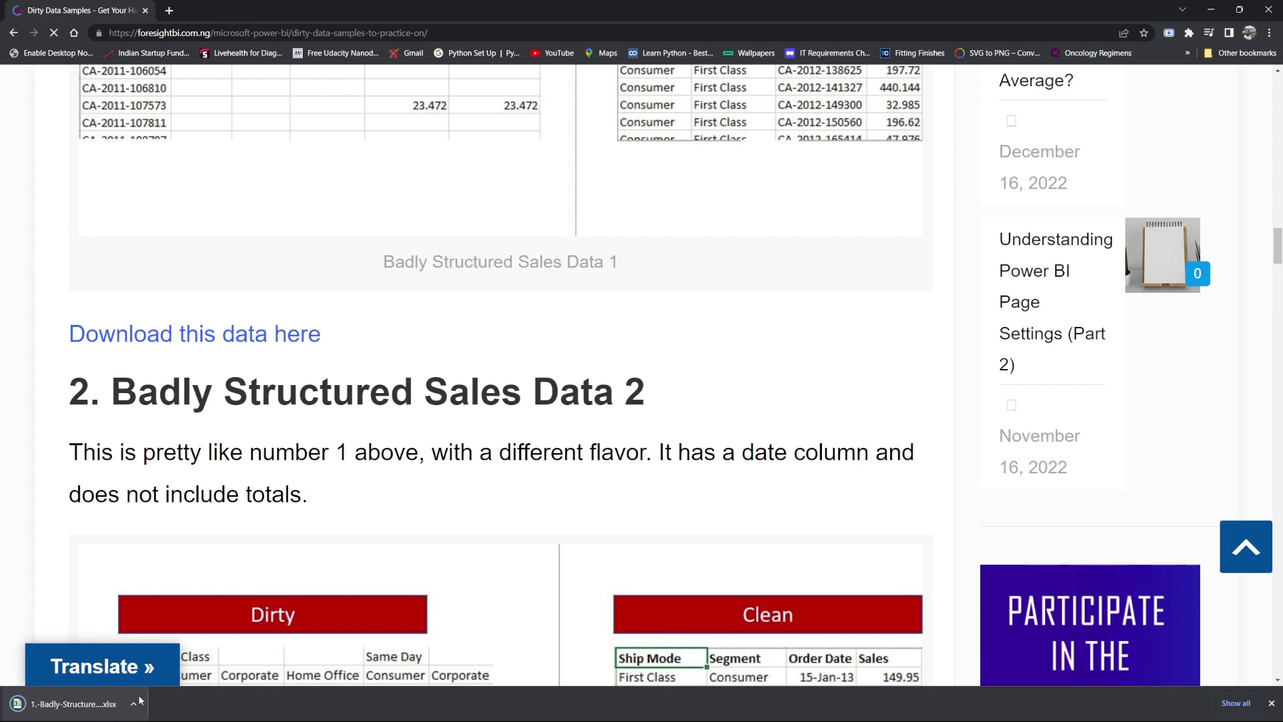
Download the Badly Structured Sales Data 3 workbook and return to the article page
{"action": "scroll", "coordinate": [287, 376], "scroll_direction": "down", "scroll_amount": 8}
{"action": "scroll", "coordinate": [288, 376], "scroll_direction": "down", "scroll_amount": 5}
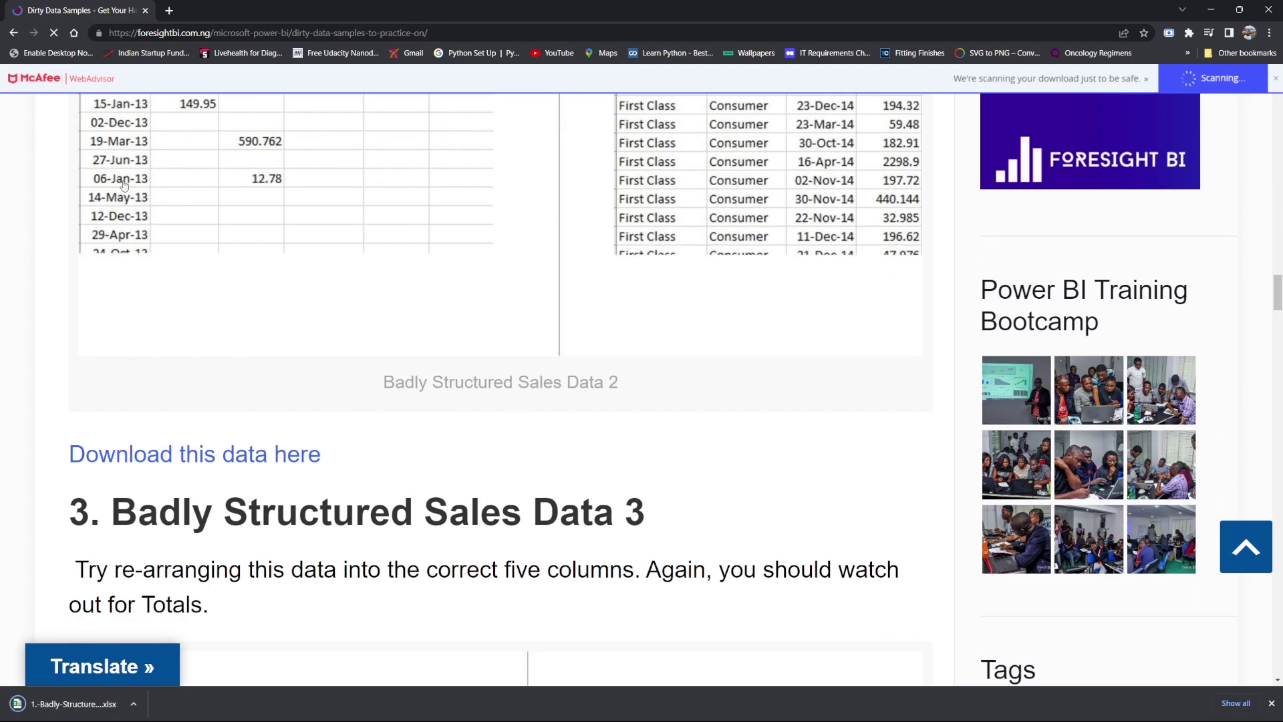
{"action": "scroll", "coordinate": [227, 422], "scroll_direction": "down", "scroll_amount": 7}
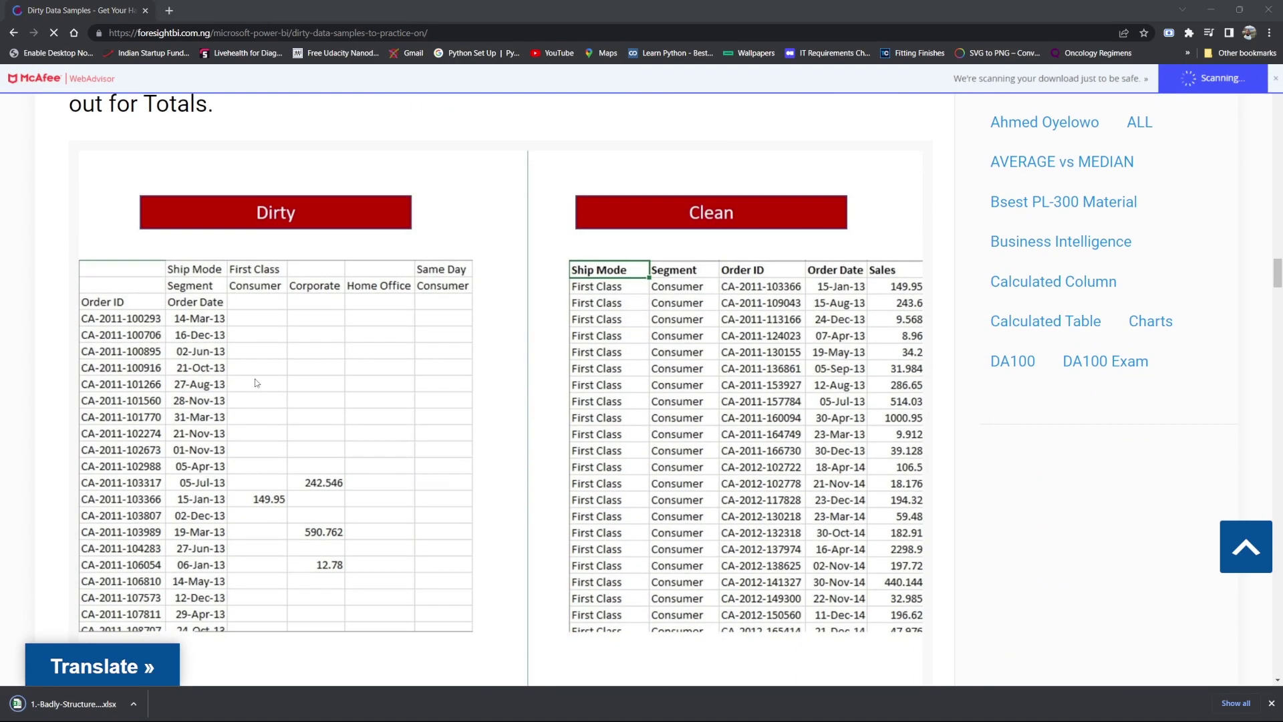
{"action": "scroll", "coordinate": [278, 347], "scroll_direction": "down", "scroll_amount": 3}
{"action": "scroll", "coordinate": [339, 187], "scroll_direction": "up", "scroll_amount": 2}
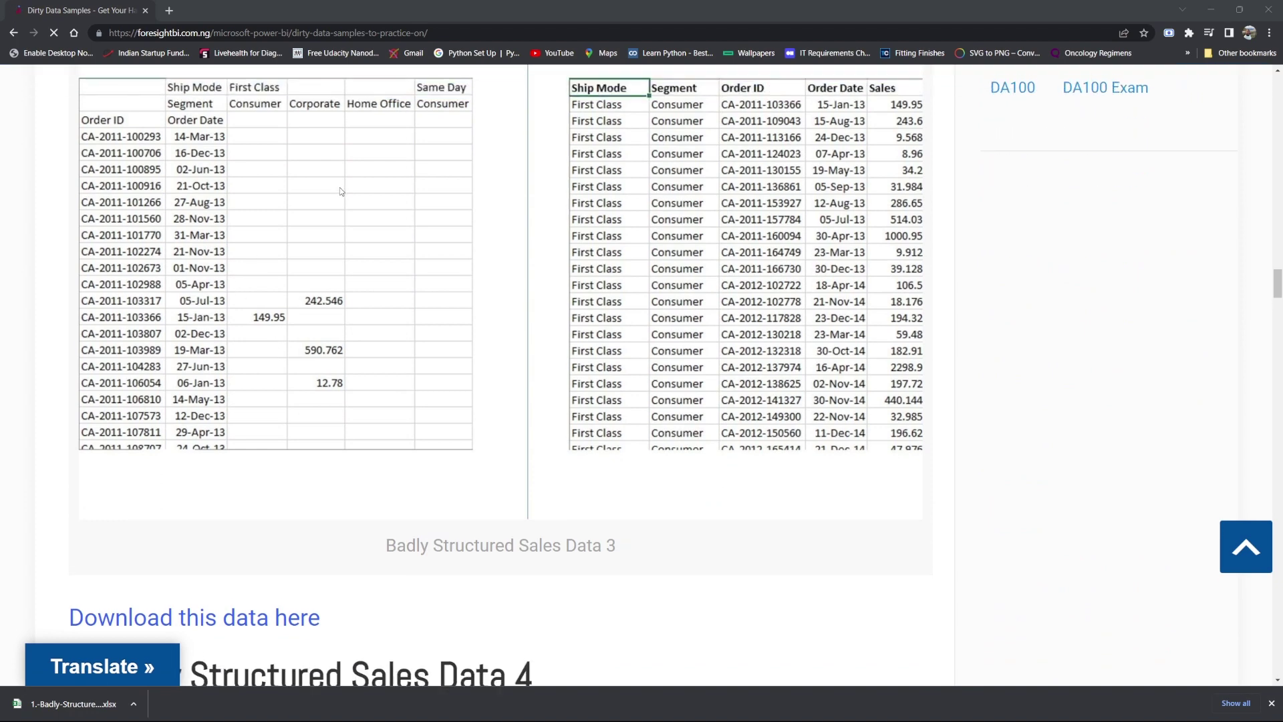
{"action": "scroll", "coordinate": [287, 254], "scroll_direction": "down", "scroll_amount": 4}
{"action": "scroll", "coordinate": [294, 276], "scroll_direction": "down", "scroll_amount": 9}
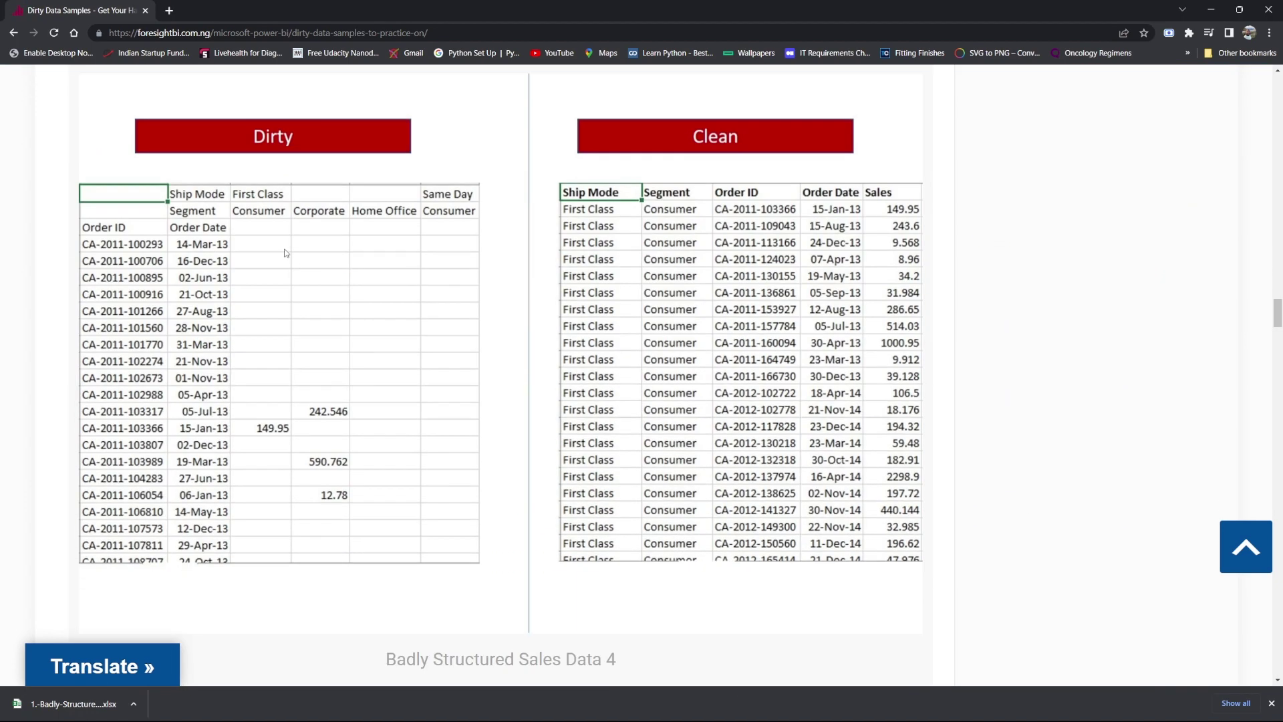
{"action": "scroll", "coordinate": [298, 267], "scroll_direction": "up", "scroll_amount": 10}
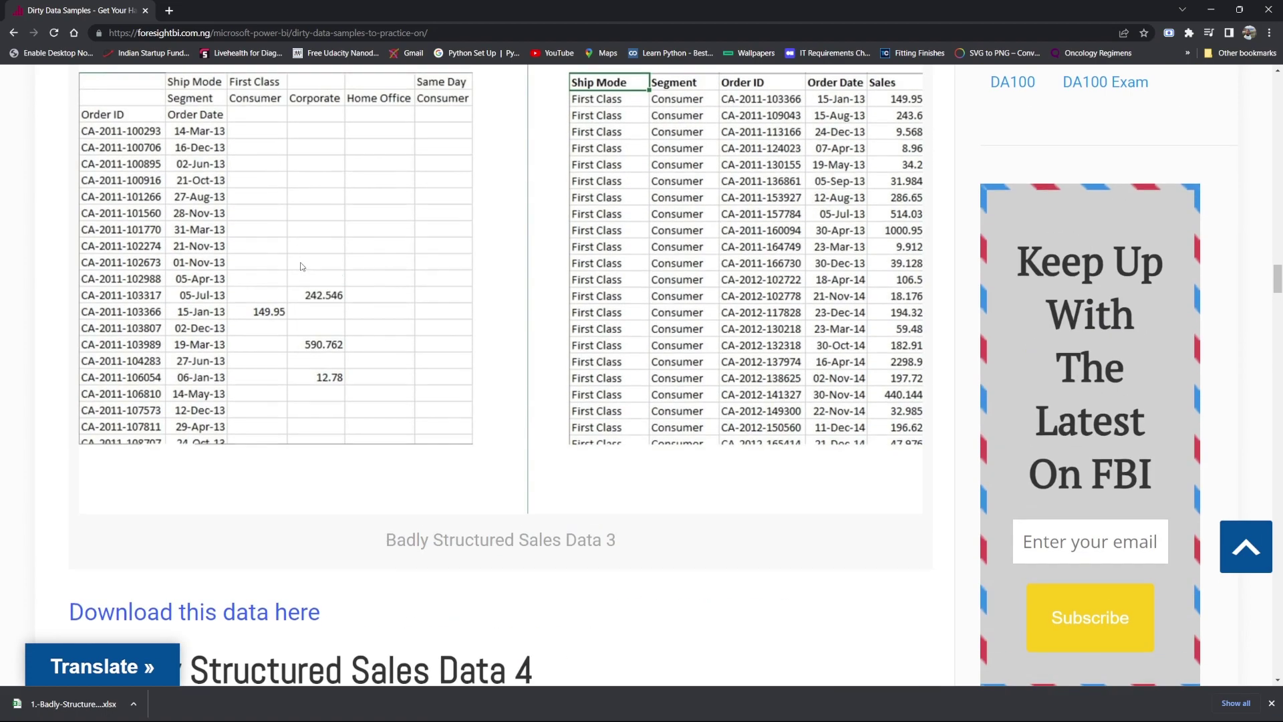
{"action": "scroll", "coordinate": [302, 266], "scroll_direction": "up", "scroll_amount": 2}
{"action": "scroll", "coordinate": [302, 266], "scroll_direction": "down", "scroll_amount": 8}
{"action": "scroll", "coordinate": [303, 267], "scroll_direction": "up", "scroll_amount": 14}
{"action": "scroll", "coordinate": [306, 288], "scroll_direction": "down", "scroll_amount": 3}
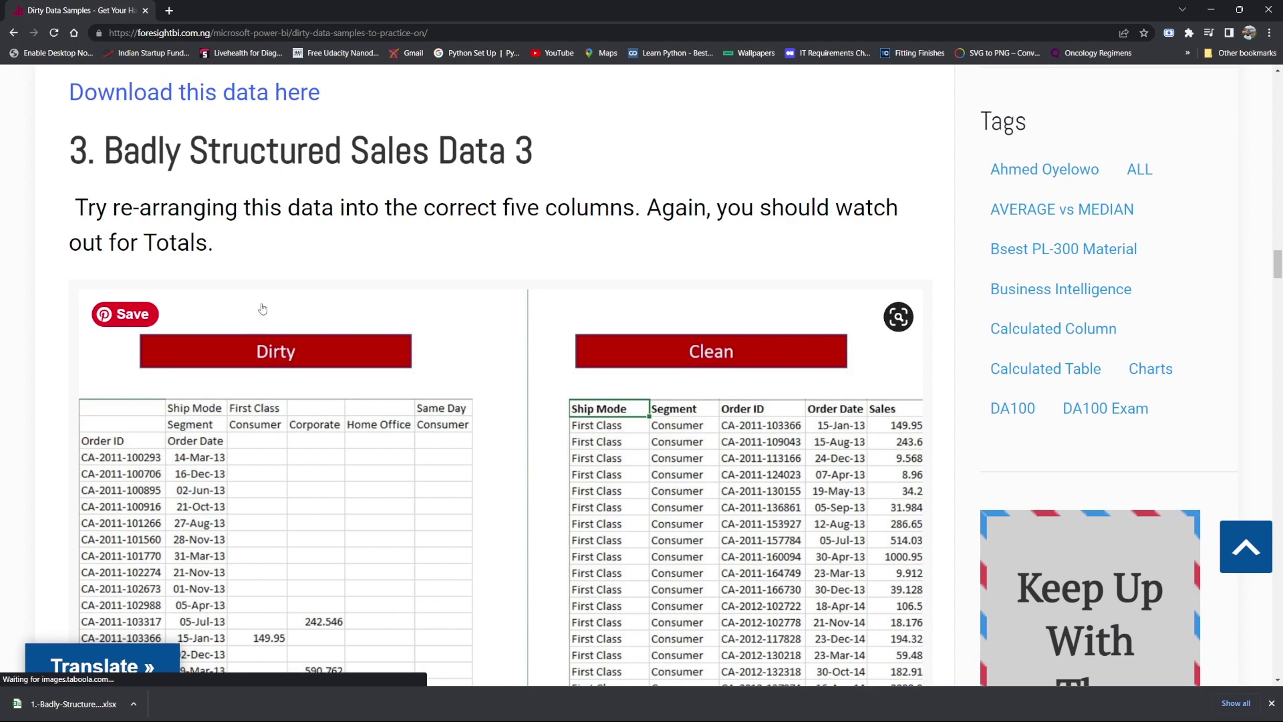
{"action": "scroll", "coordinate": [262, 300], "scroll_direction": "down", "scroll_amount": 6}
{"action": "left_click", "coordinate": [219, 560]}
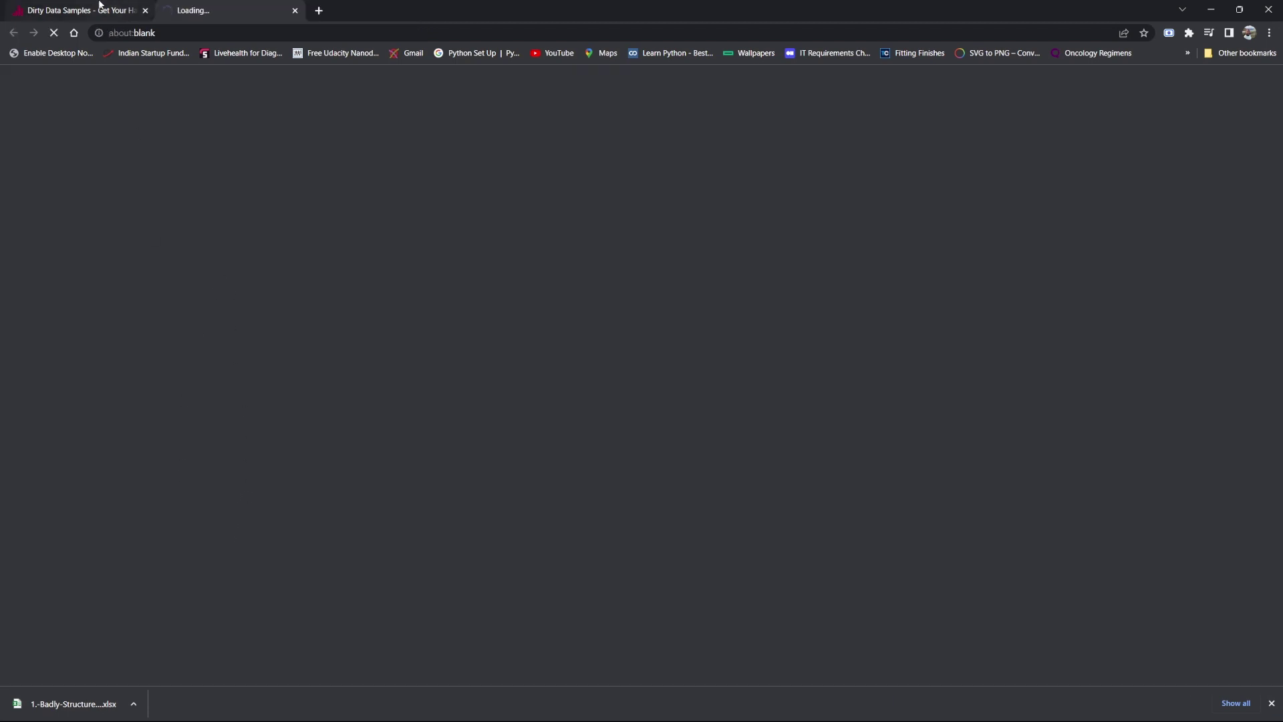
{"action": "left_click", "coordinate": [100, 6]}
Download the Badly Structured Sales Data 4 and Jumbled Customer Details workbooks from the article
{"action": "scroll", "coordinate": [261, 408], "scroll_direction": "down", "scroll_amount": 5}
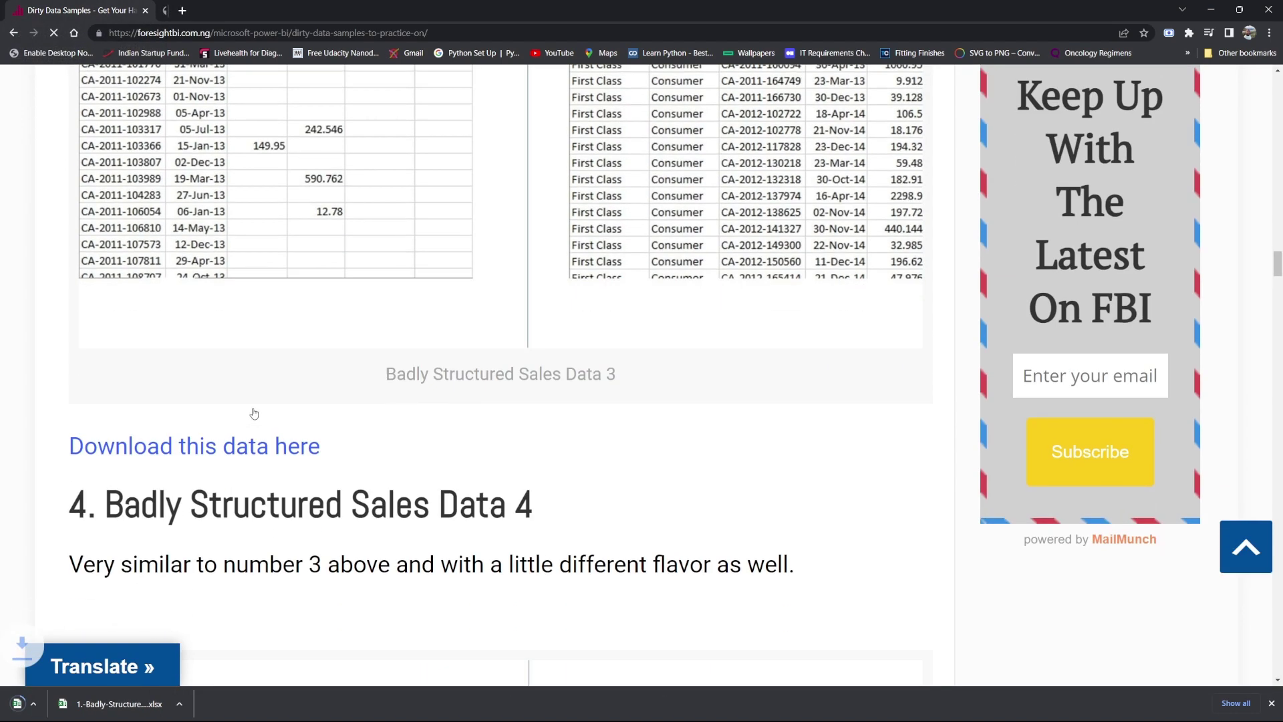
{"action": "scroll", "coordinate": [261, 408], "scroll_direction": "down", "scroll_amount": 5}
{"action": "scroll", "coordinate": [266, 387], "scroll_direction": "down", "scroll_amount": 3}
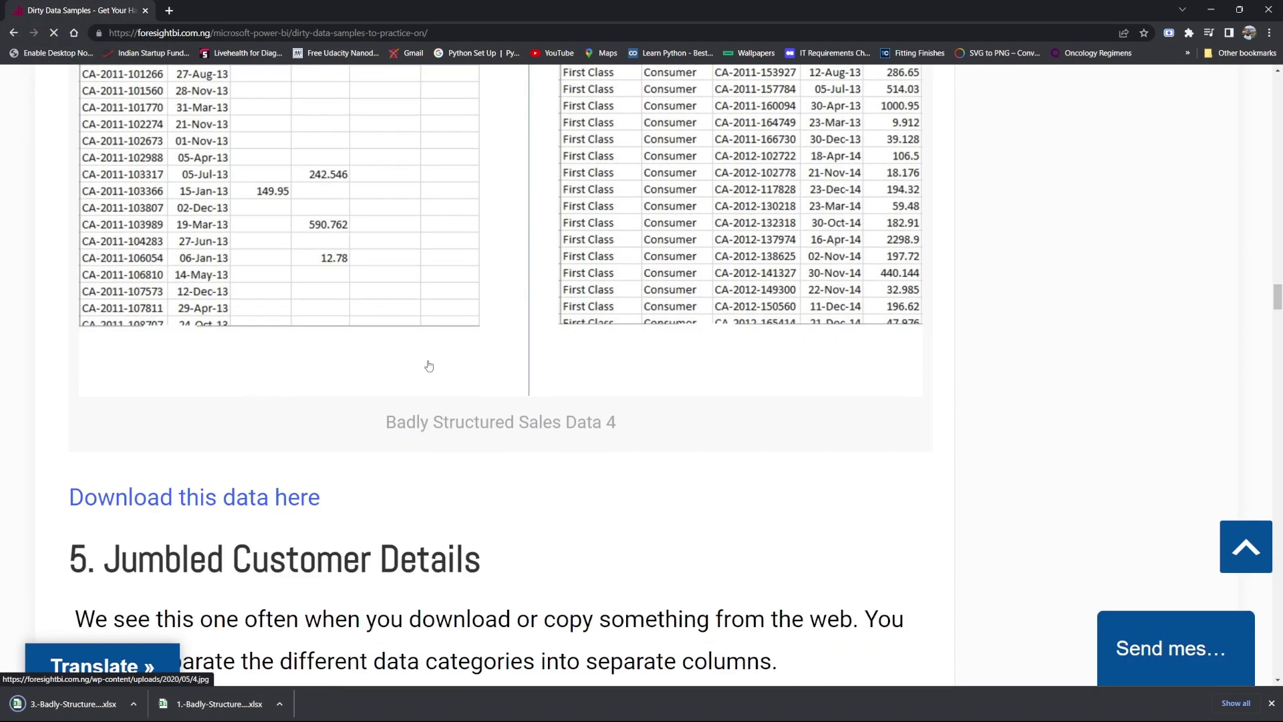
{"action": "scroll", "coordinate": [428, 365], "scroll_direction": "up", "scroll_amount": 5}
{"action": "scroll", "coordinate": [429, 365], "scroll_direction": "down", "scroll_amount": 5}
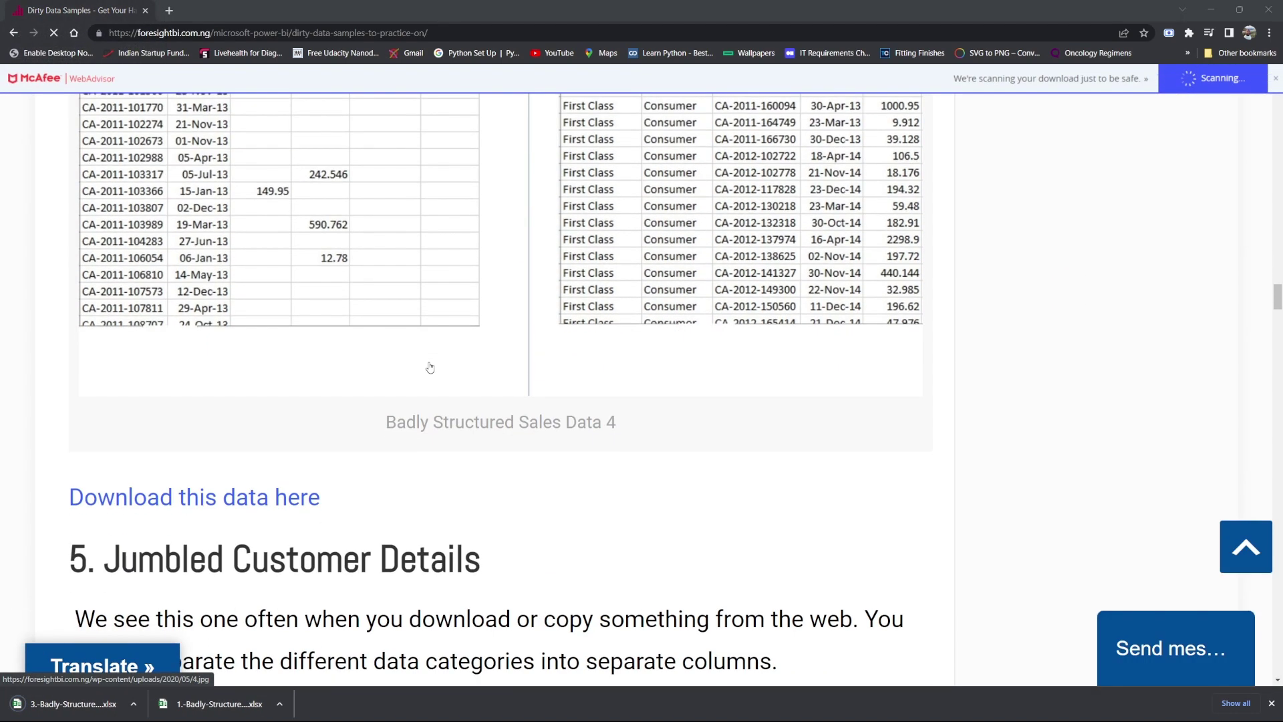
{"action": "scroll", "coordinate": [430, 366], "scroll_direction": "down", "scroll_amount": 6}
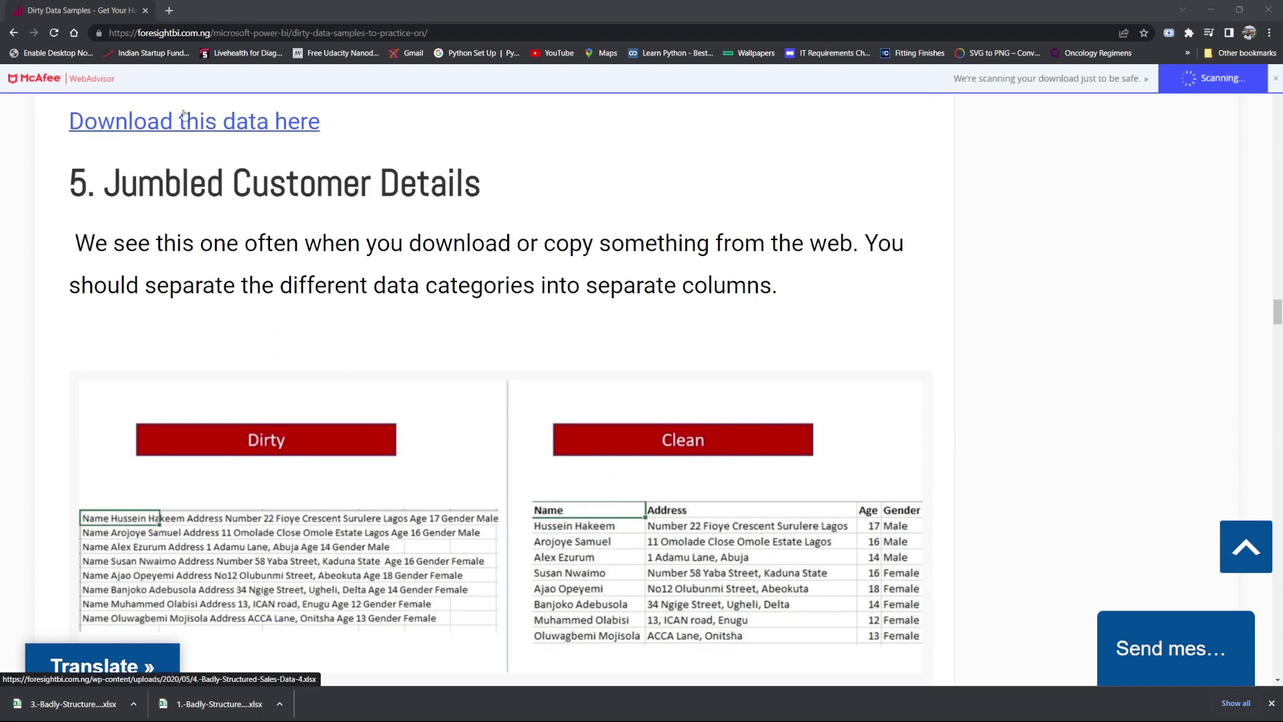
{"action": "left_click", "coordinate": [246, 120]}
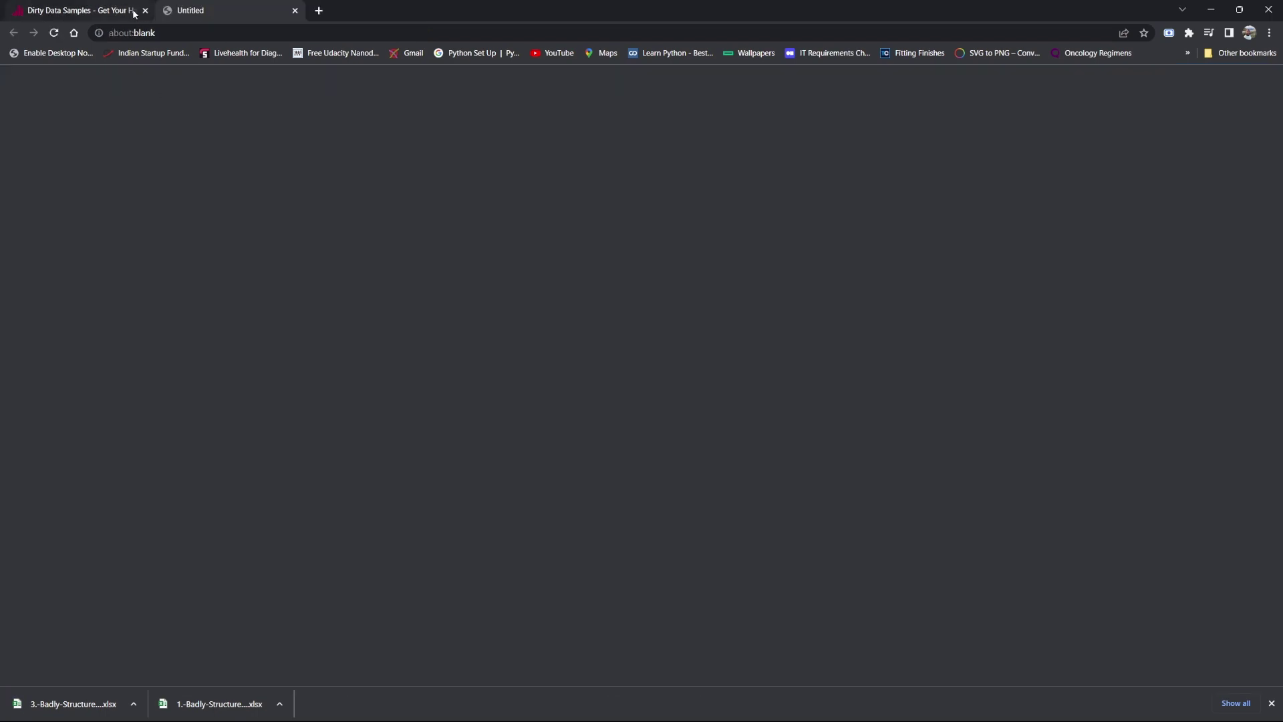
{"action": "scroll", "coordinate": [204, 150], "scroll_direction": "down", "scroll_amount": 5}
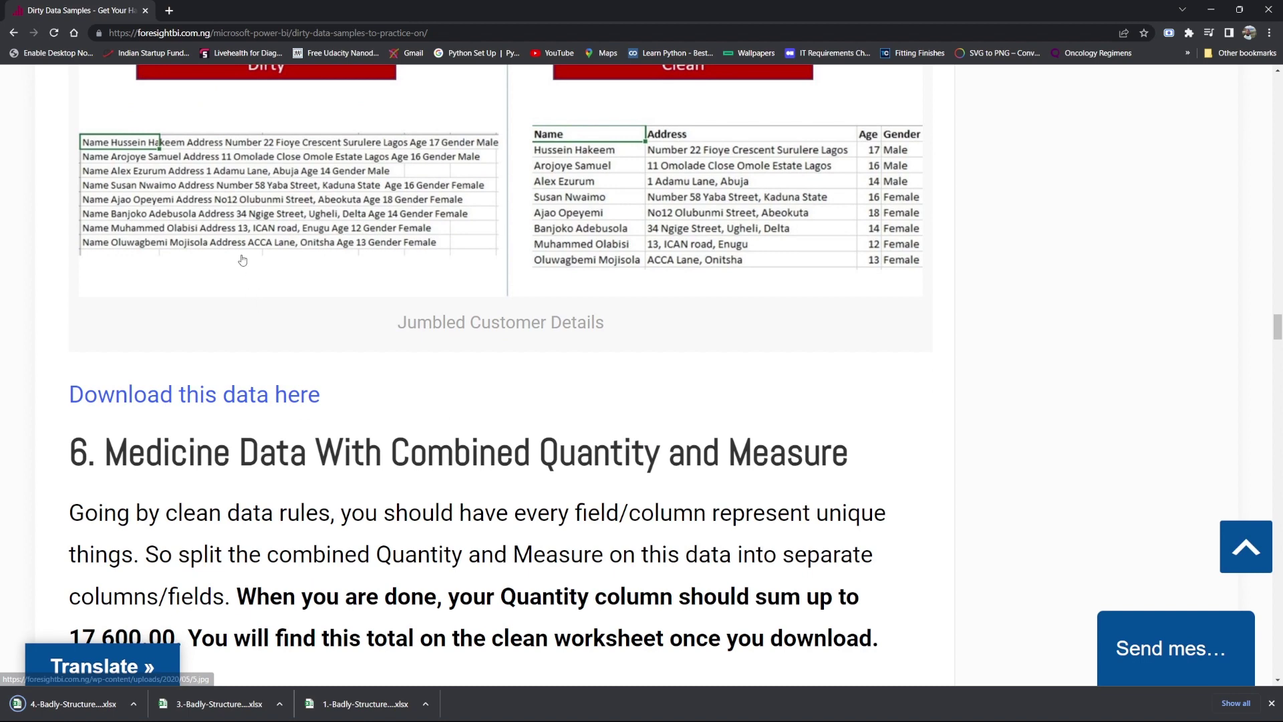
{"action": "left_click", "coordinate": [207, 398]}
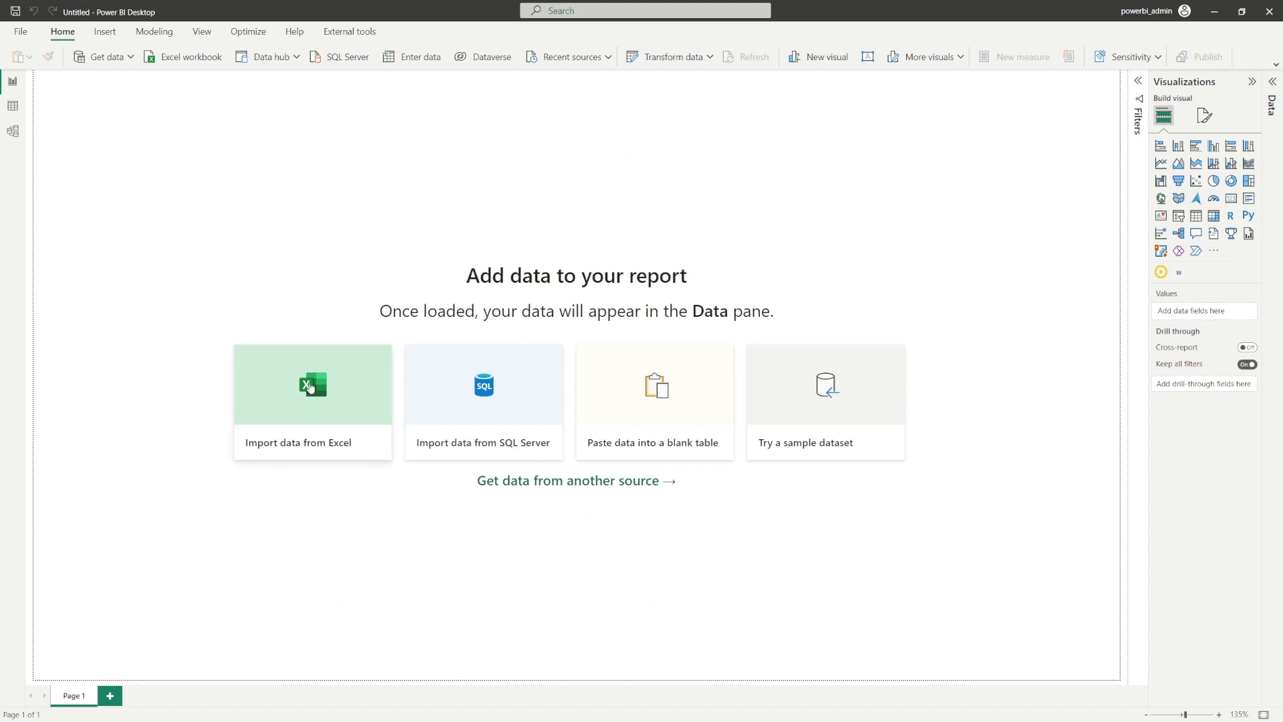
In Power BI Desktop, import the Excel workbook 1.-Badly-Structured-Sales-Data-1 from the Downloads folder
{"action": "left_click", "coordinate": [310, 386]}
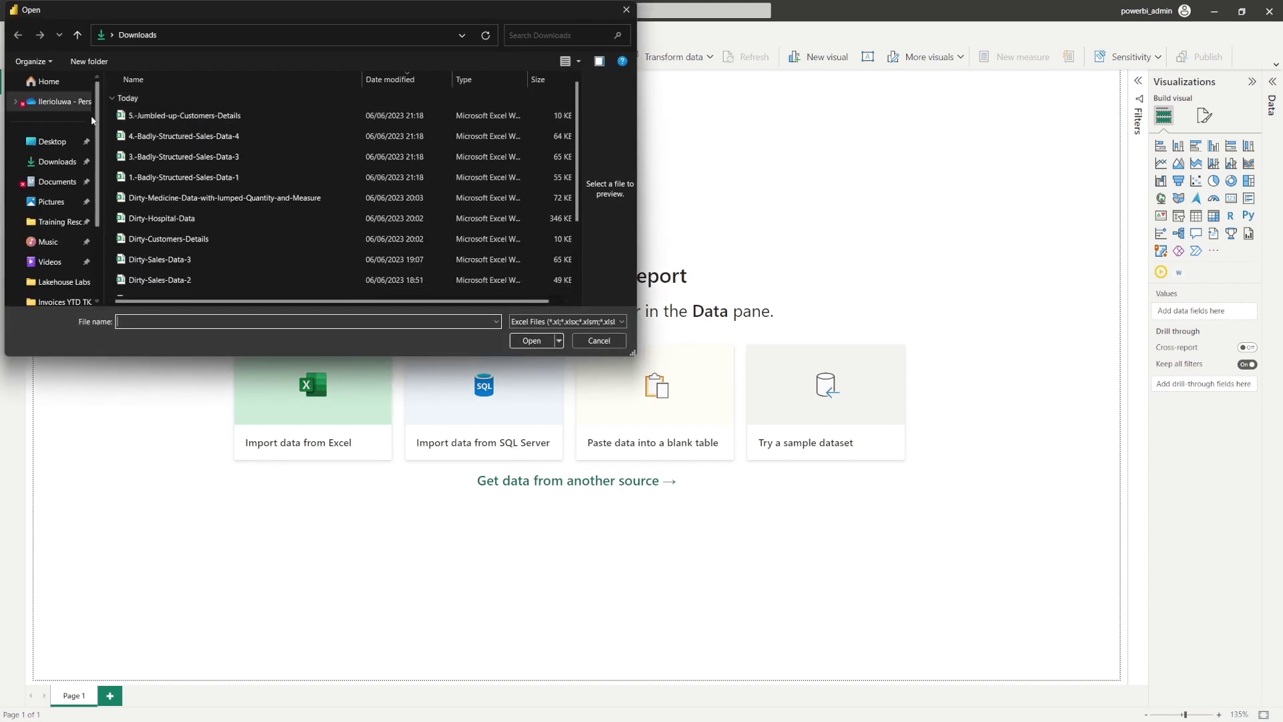
{"action": "left_click", "coordinate": [190, 175]}
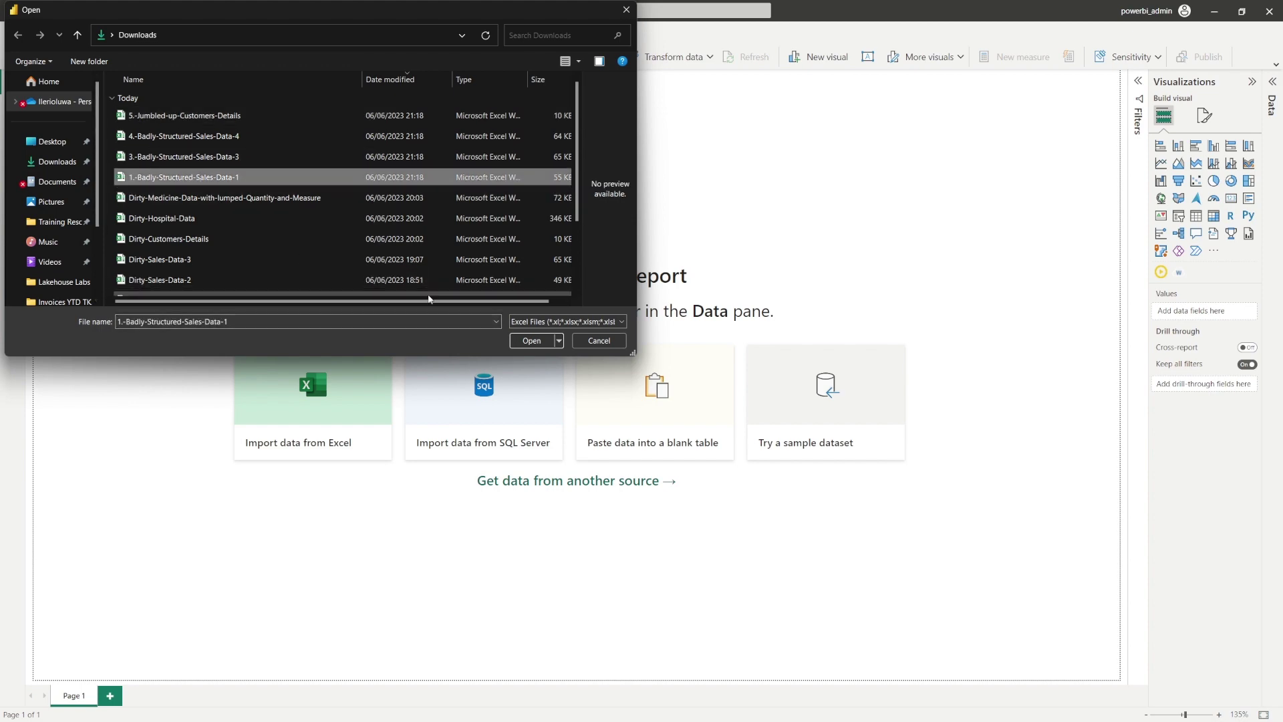
{"action": "left_click", "coordinate": [532, 342]}
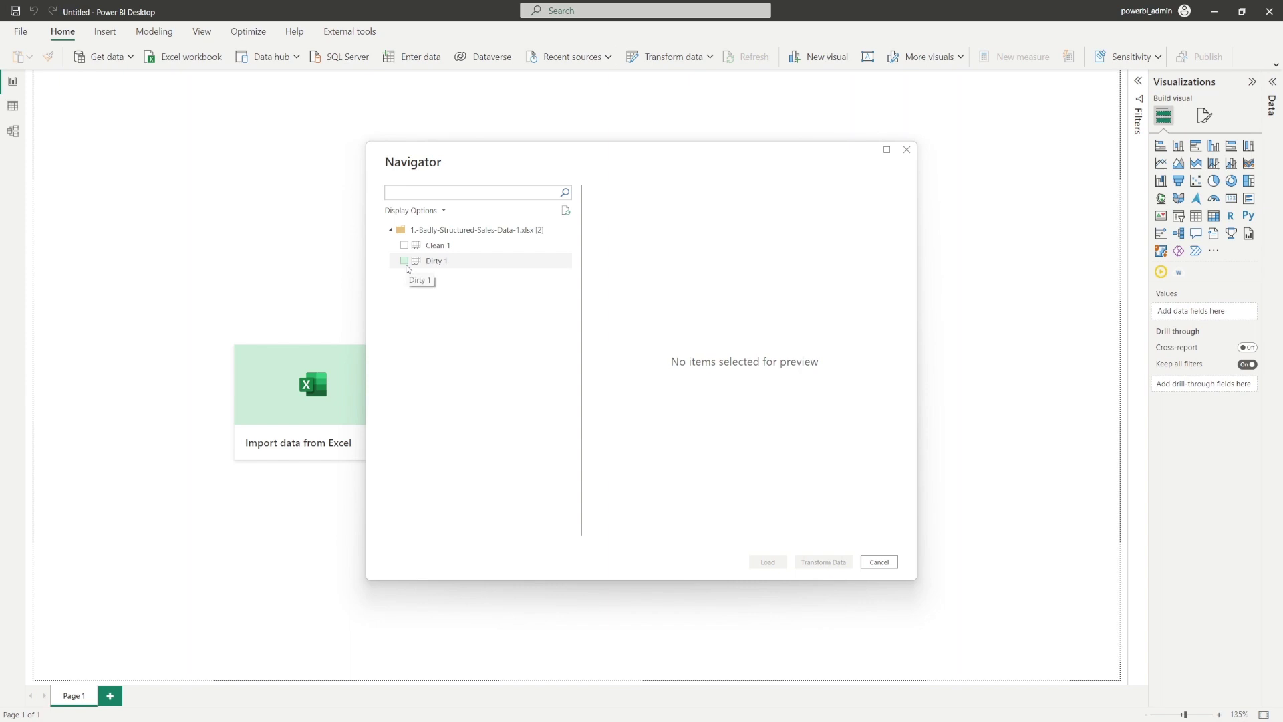
Open the Dirty 1 sheet in Power Query Editor for transformation and select the Order ID cell in the Segment>> column
{"action": "left_click", "coordinate": [404, 266]}
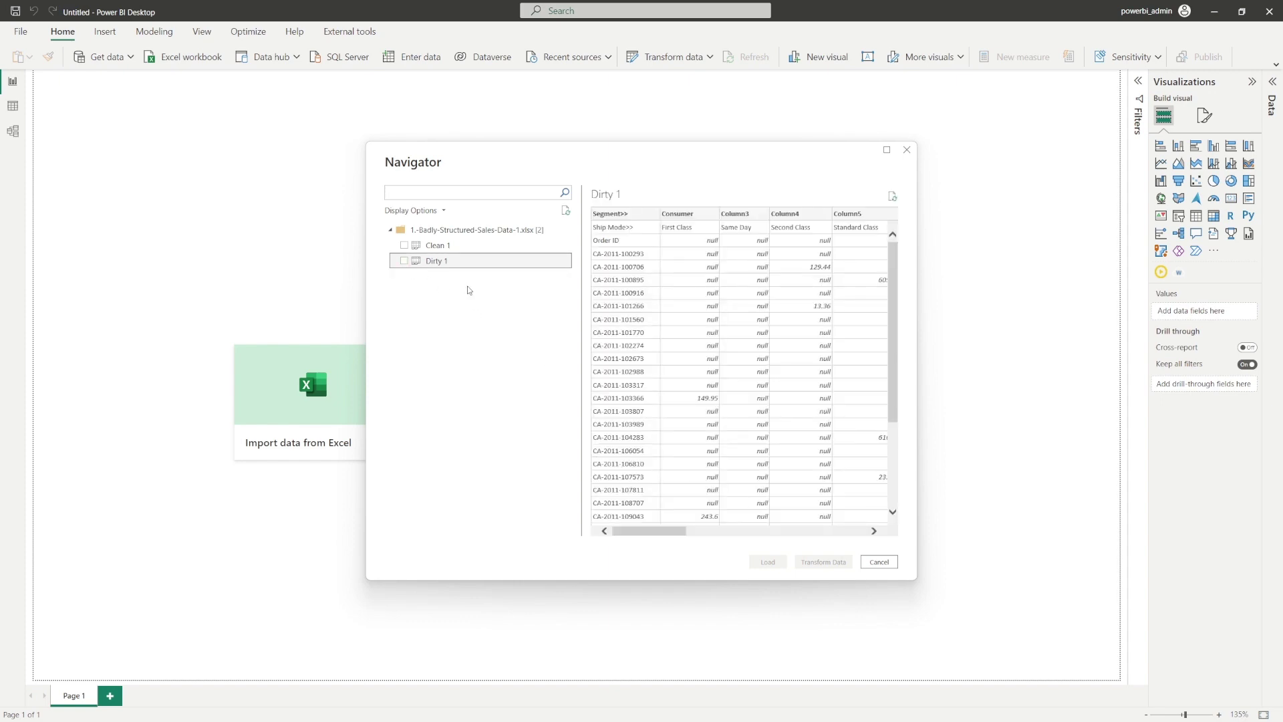
{"action": "left_click", "coordinate": [405, 261]}
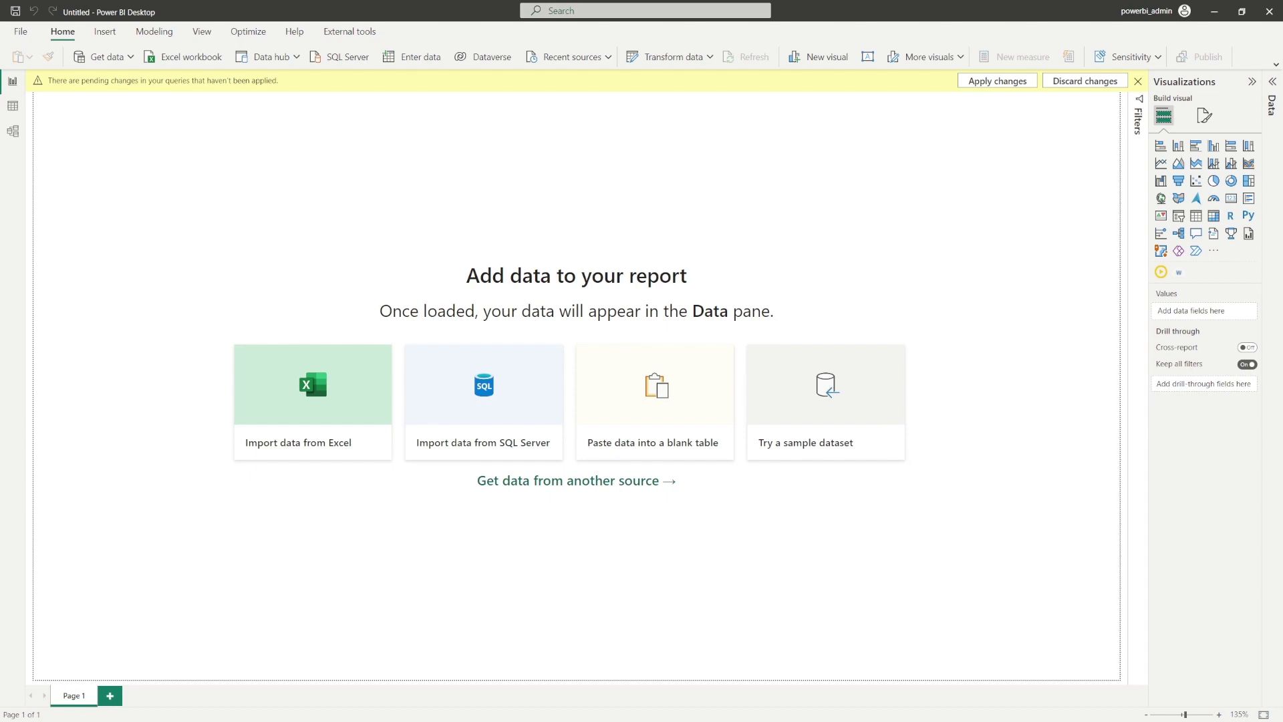
{"action": "left_click_drag", "start_coordinate": [442, 2], "coordinate": [399, 2]}
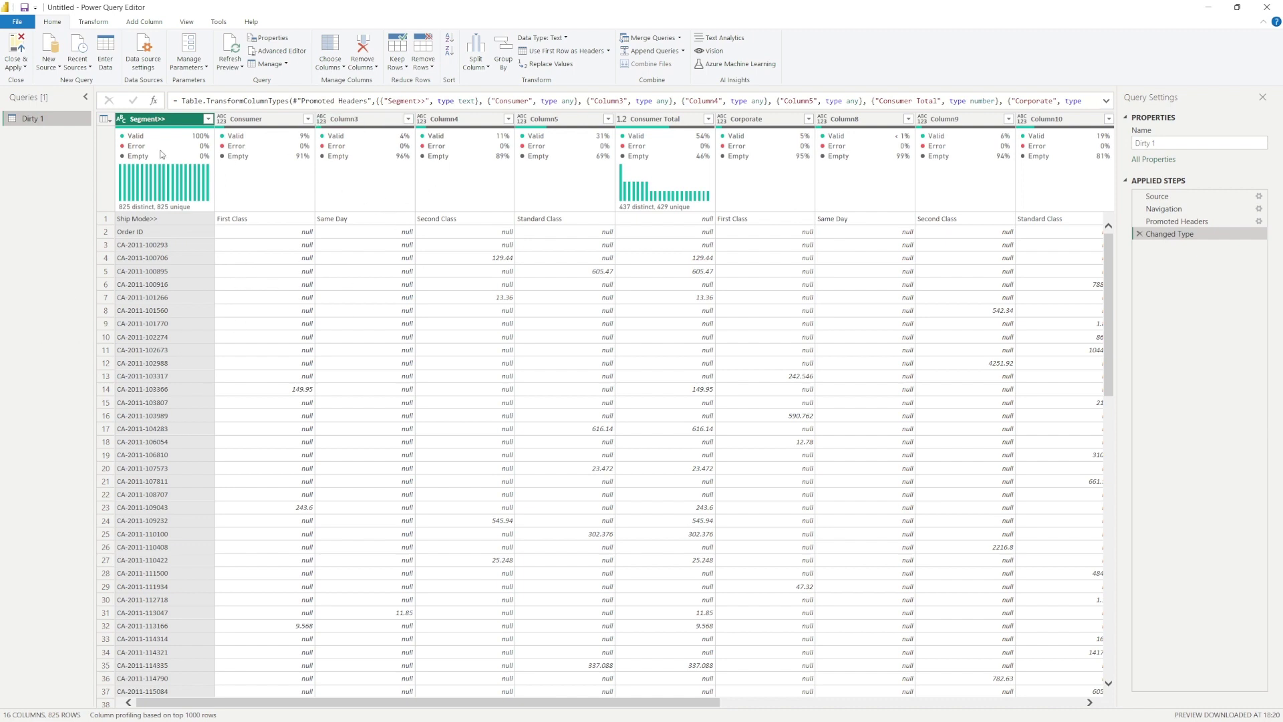
{"action": "mouse_move", "coordinate": [152, 130]}
{"action": "left_click", "coordinate": [127, 233]}
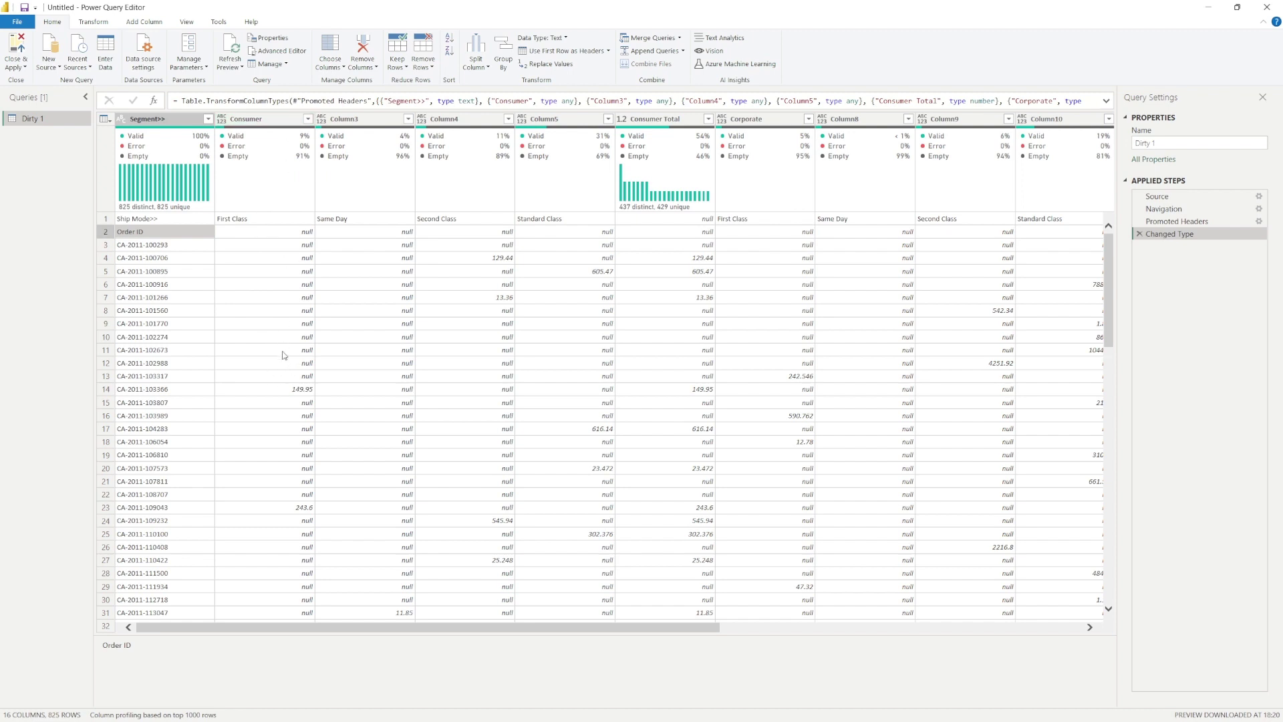
Examine the Consumer column, its ship-mode and empty cells, and the remaining segment columns to understand how the sales table is structured
{"action": "left_click", "coordinate": [265, 123]}
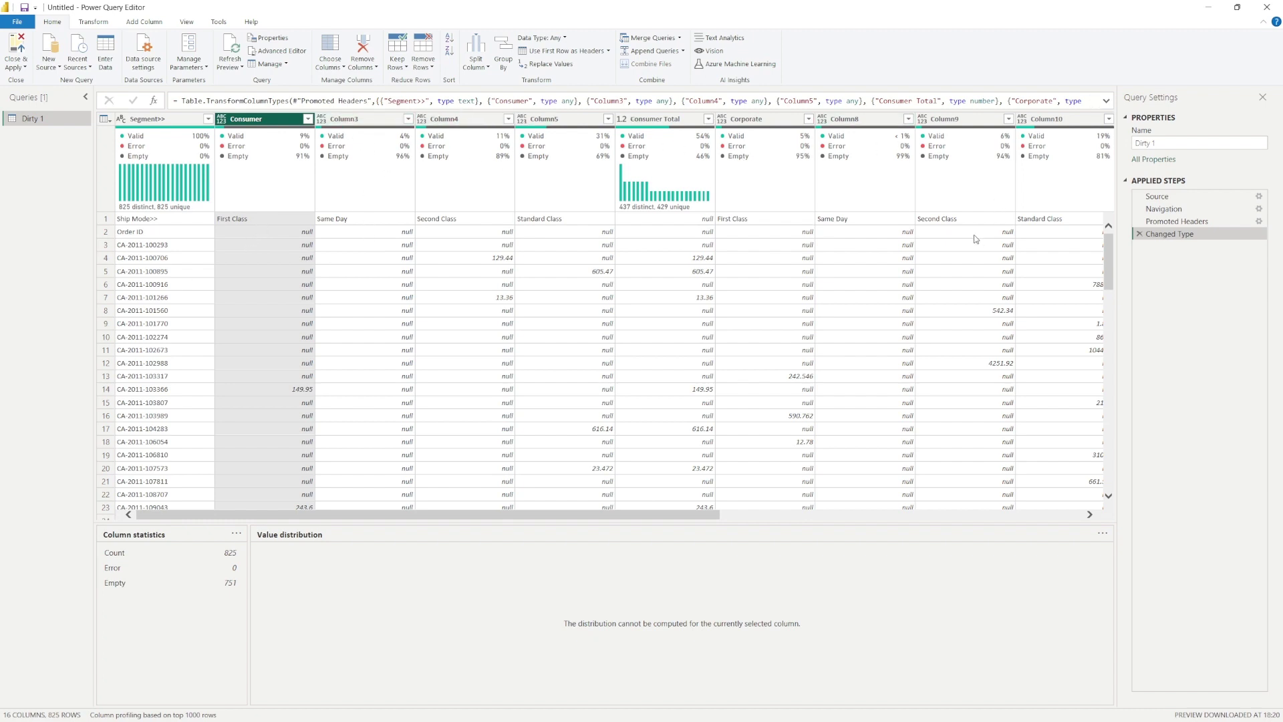
{"action": "scroll", "coordinate": [578, 508], "scroll_direction": "right", "scroll_amount": 10}
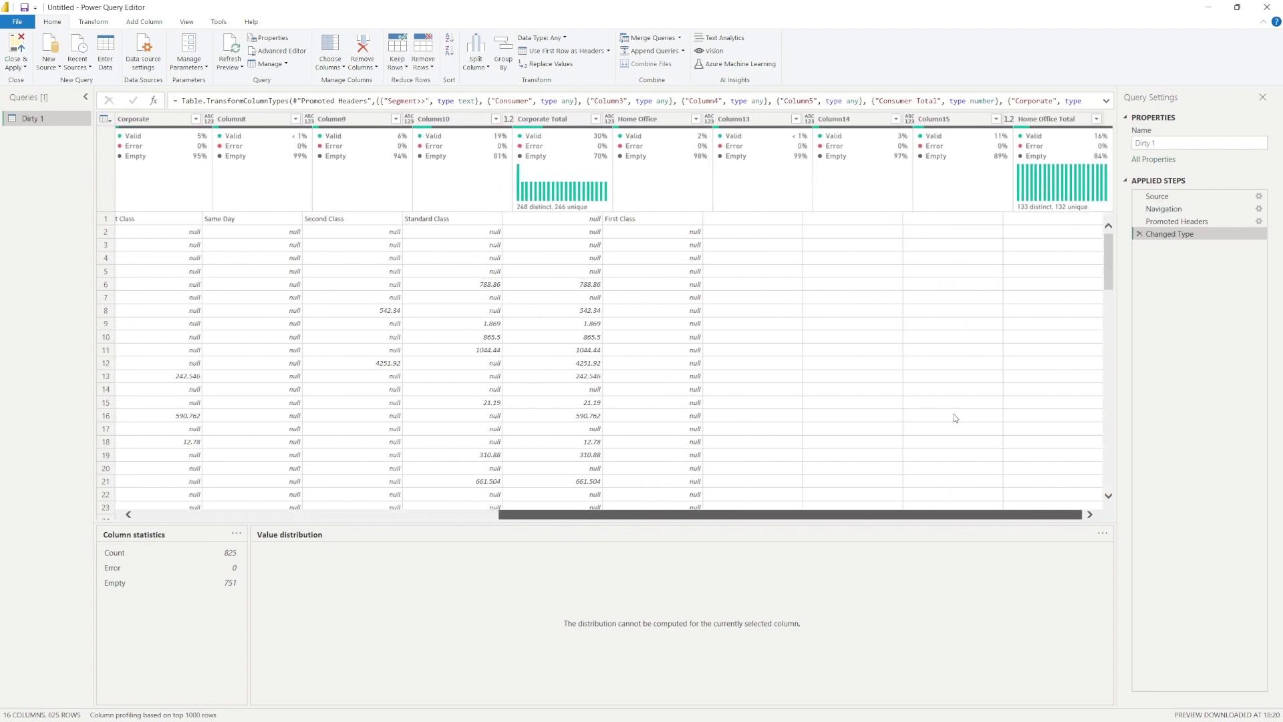
{"action": "scroll", "coordinate": [1036, 416], "scroll_direction": "left", "scroll_amount": 10}
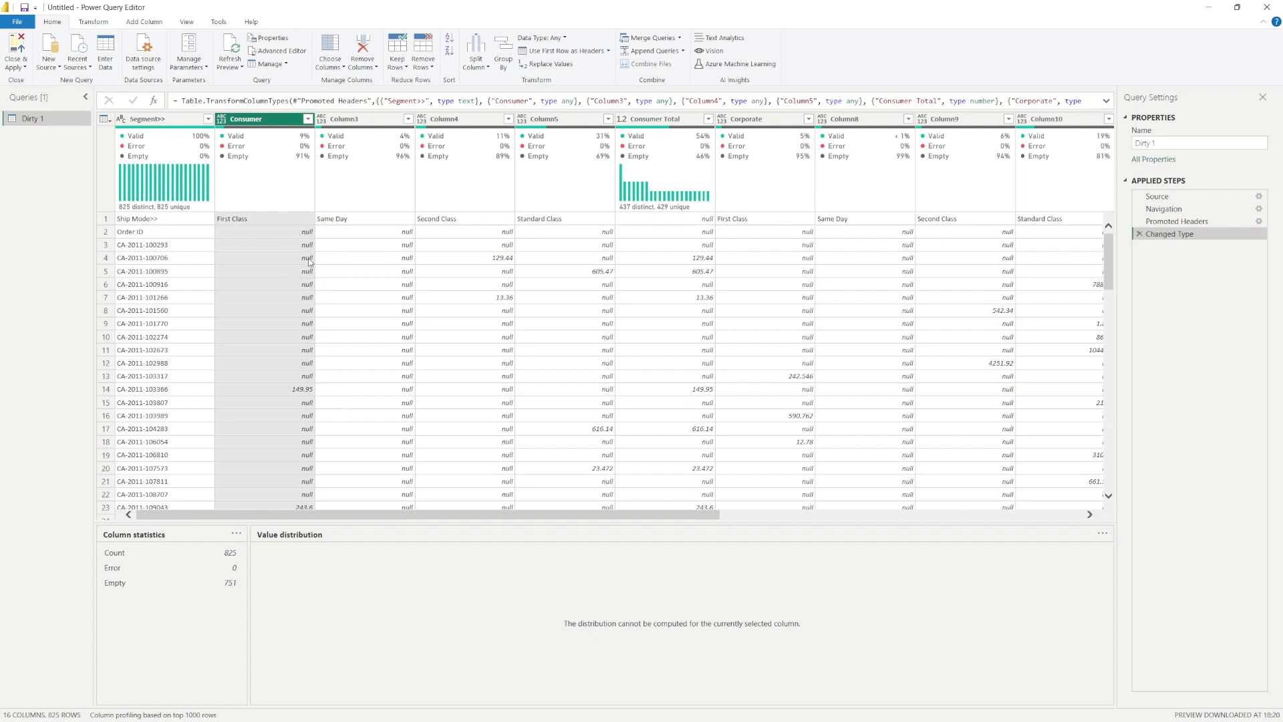
{"action": "left_click", "coordinate": [278, 234]}
{"action": "left_click", "coordinate": [298, 403]}
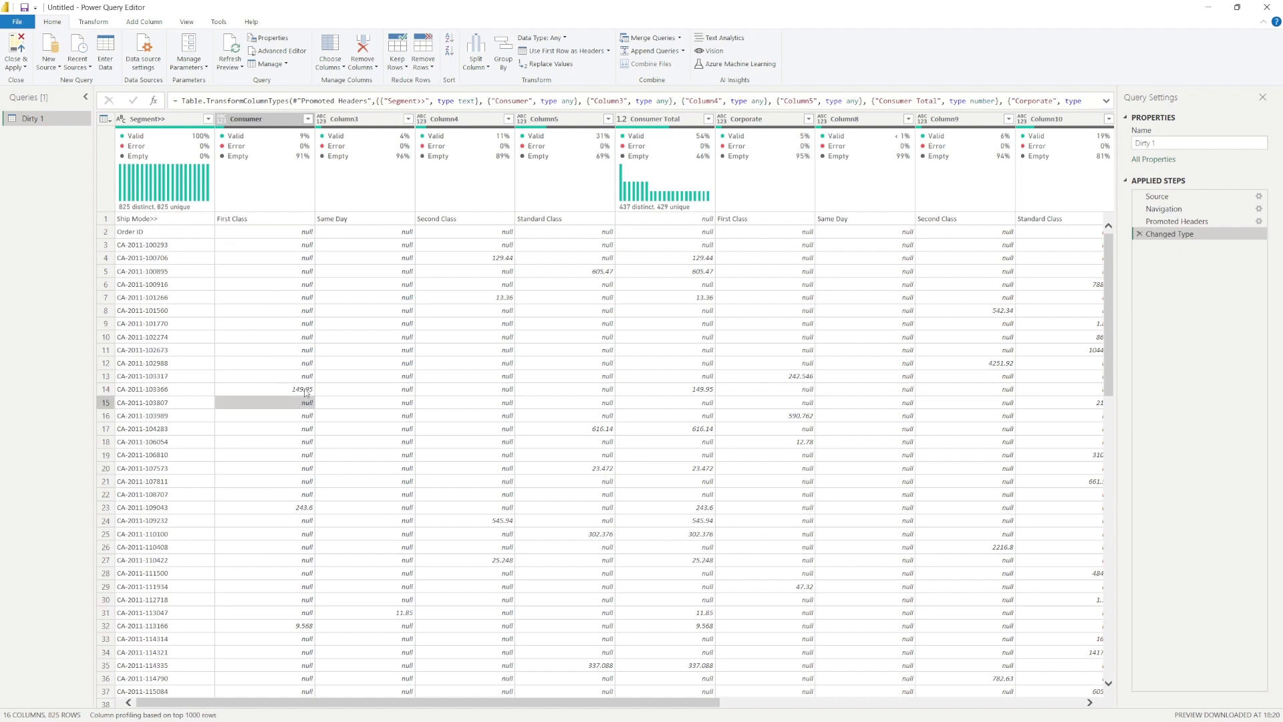
{"action": "left_click", "coordinate": [325, 378]}
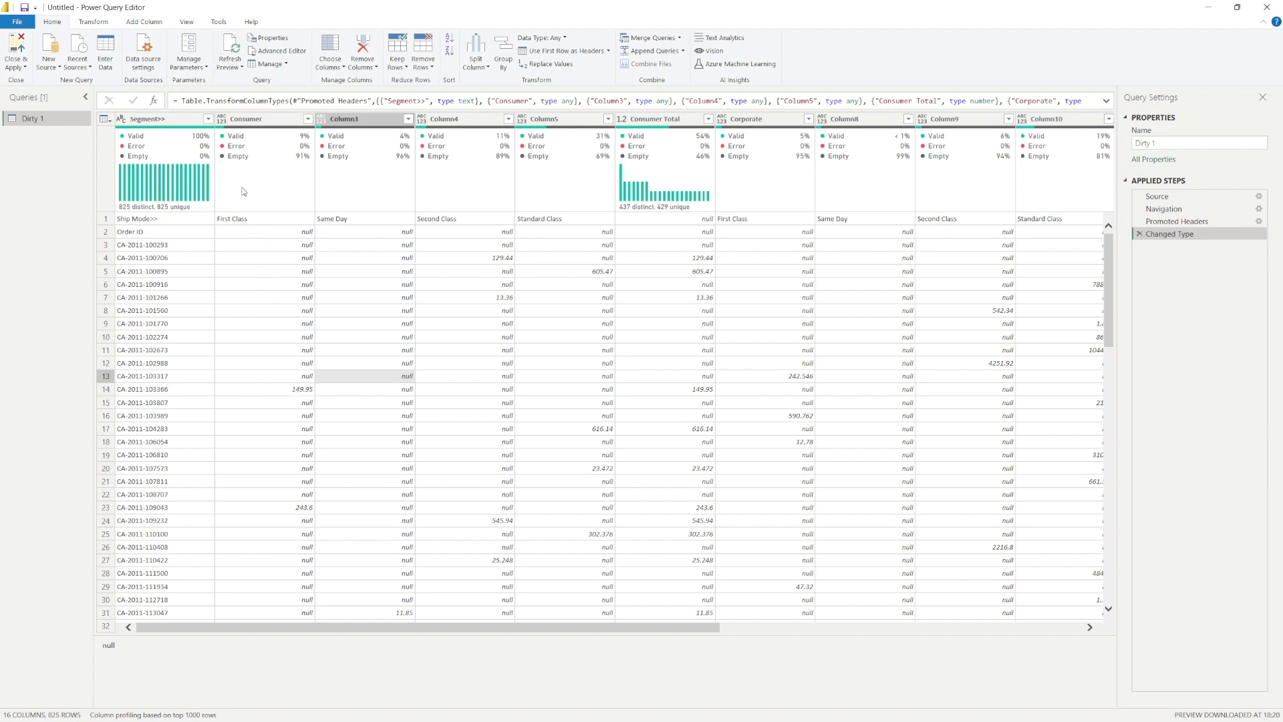
{"action": "left_click", "coordinate": [259, 231]}
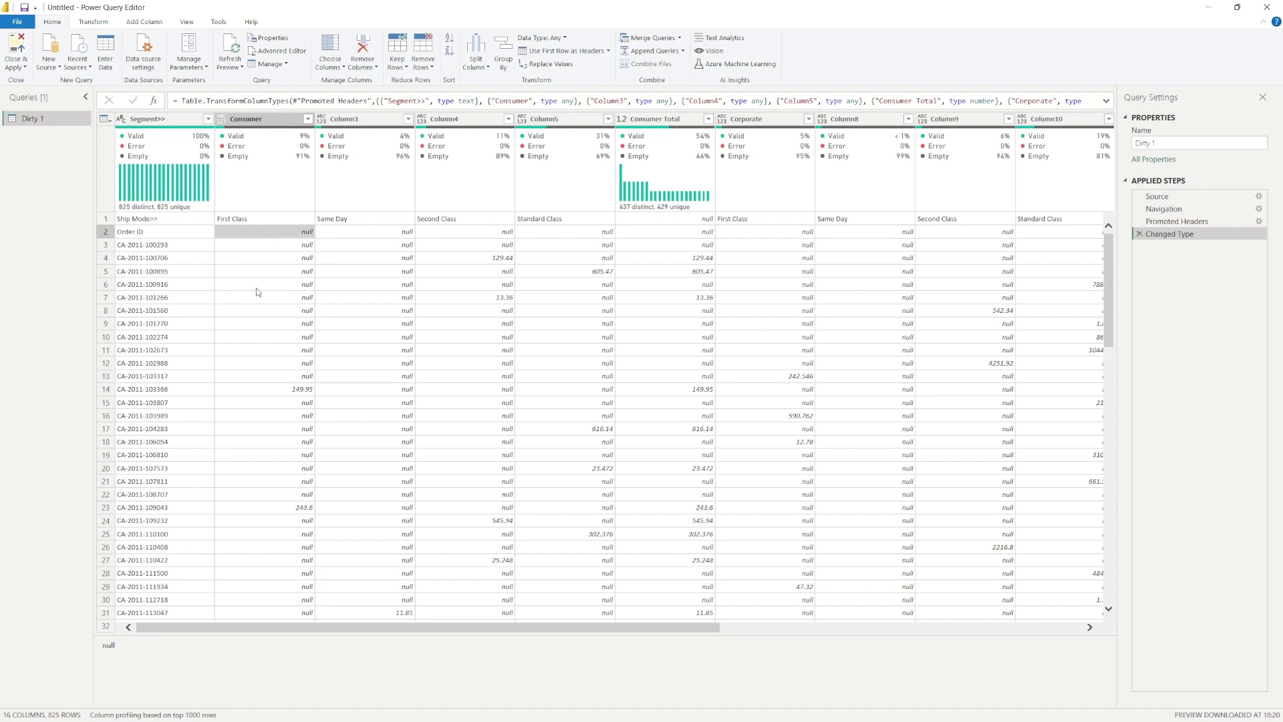
{"action": "left_click", "coordinate": [280, 390]}
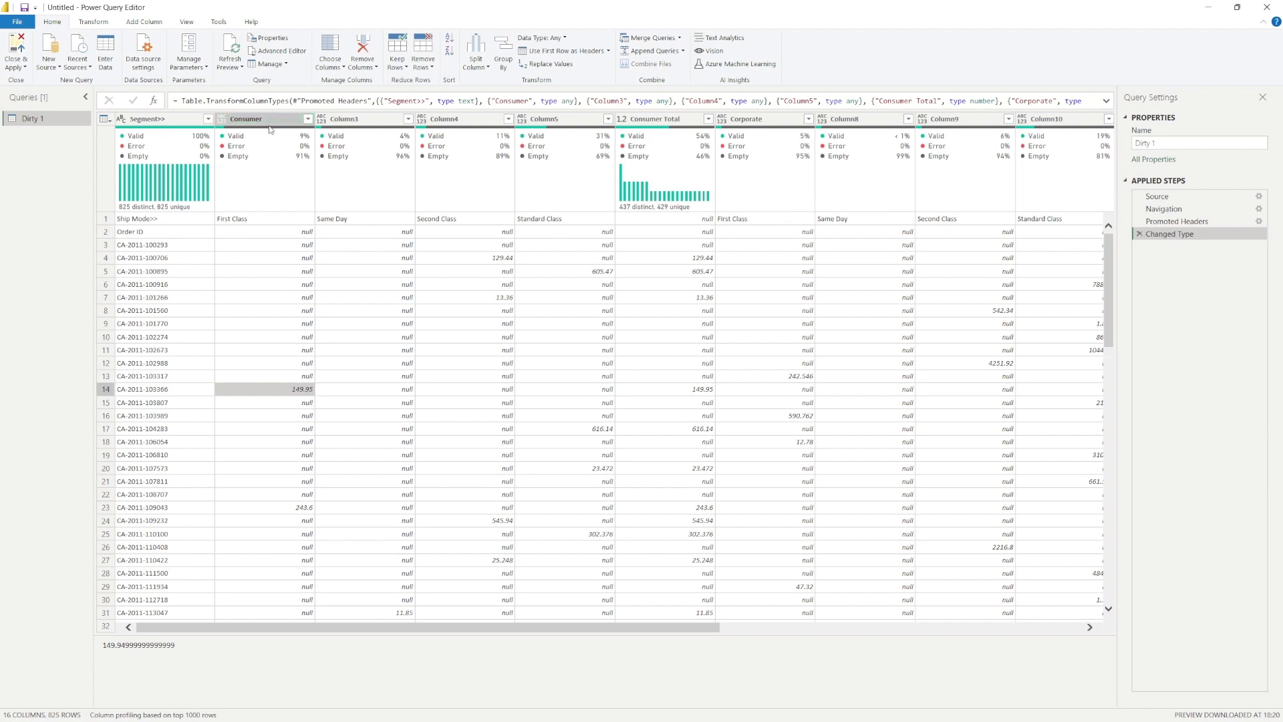
{"action": "mouse_move", "coordinate": [272, 131]}
Copy the Order ID cell's text and rename the Segment>> column to Order ID
{"action": "left_click", "coordinate": [155, 120]}
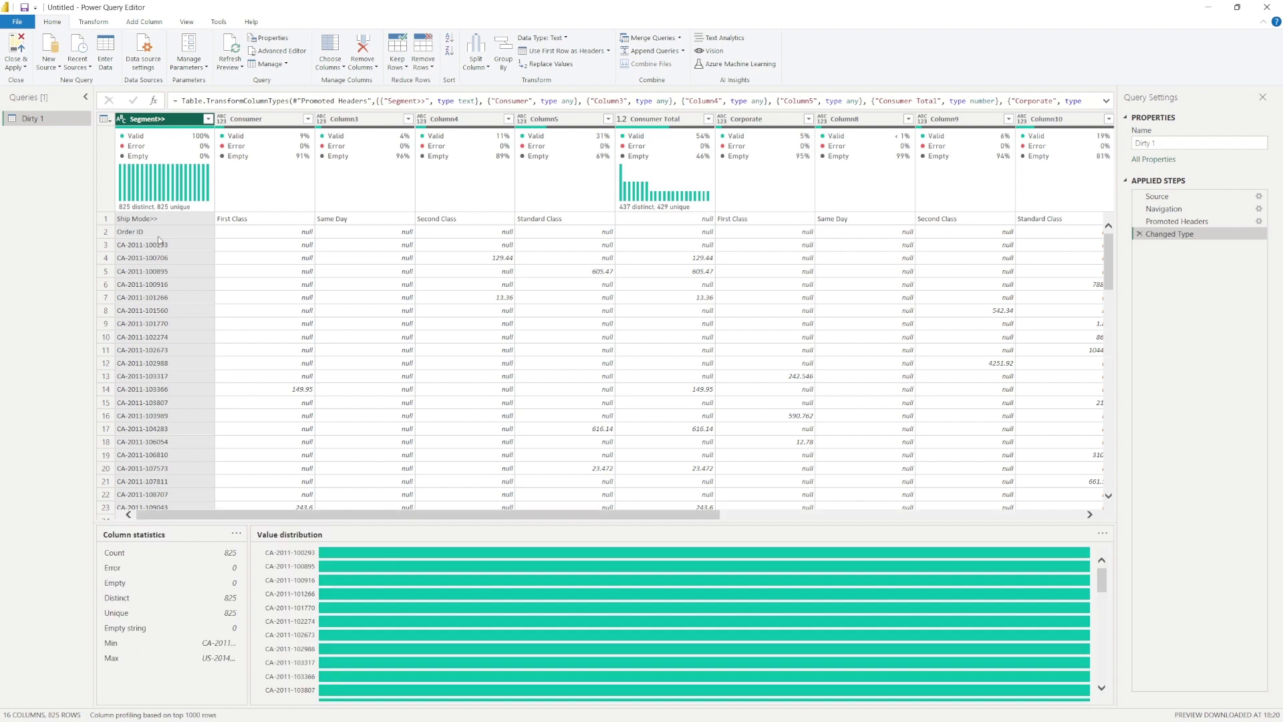
{"action": "left_click", "coordinate": [144, 232]}
{"action": "right_click", "coordinate": [144, 233]}
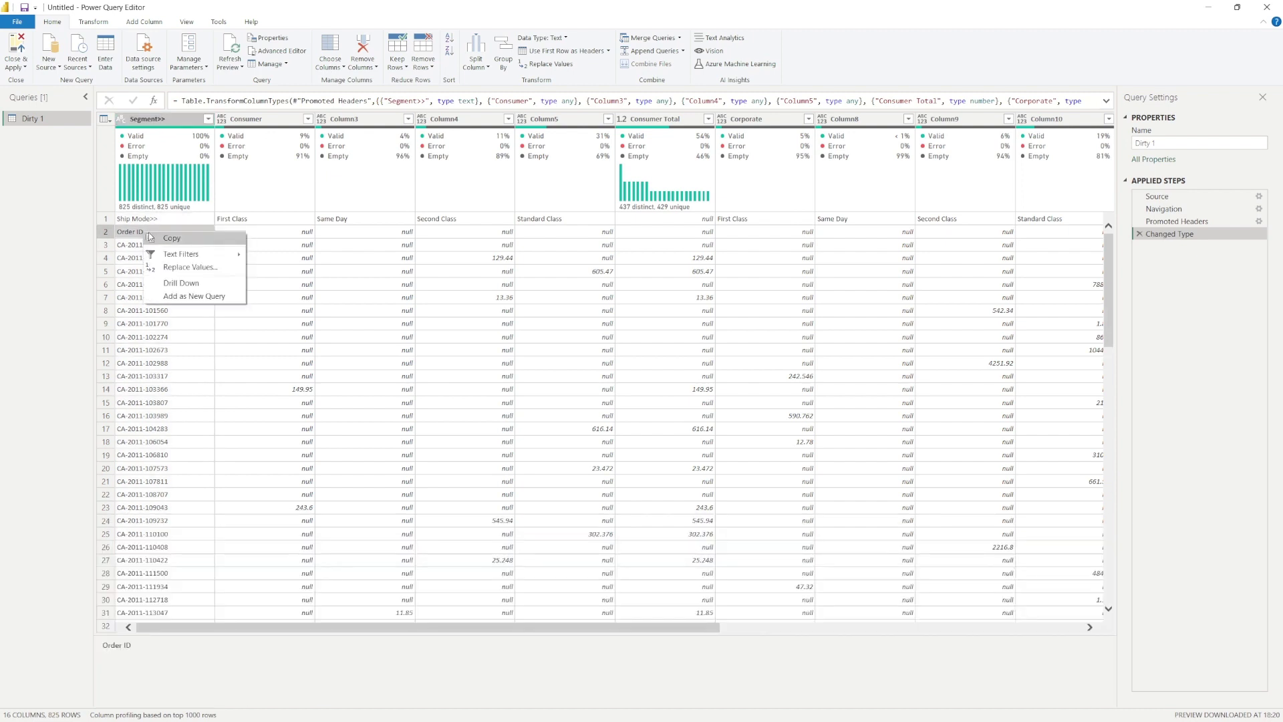
{"action": "left_click", "coordinate": [155, 238]}
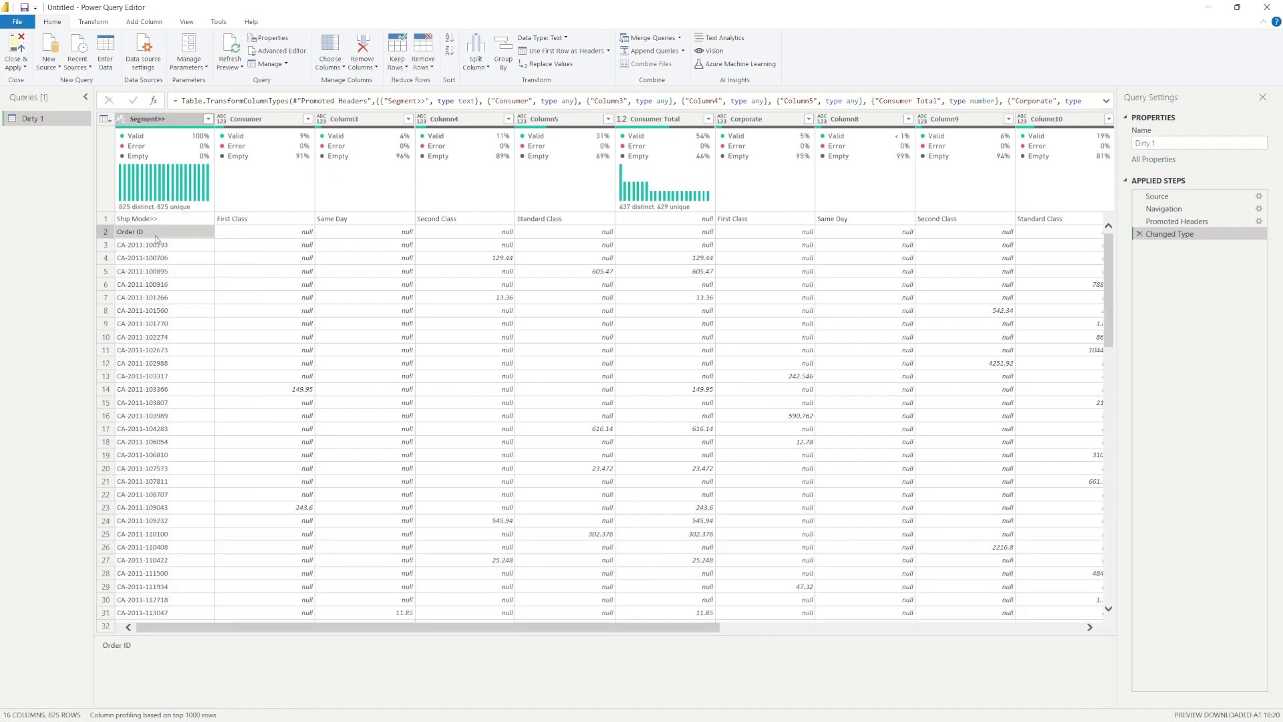
{"action": "left_click", "coordinate": [155, 119]}
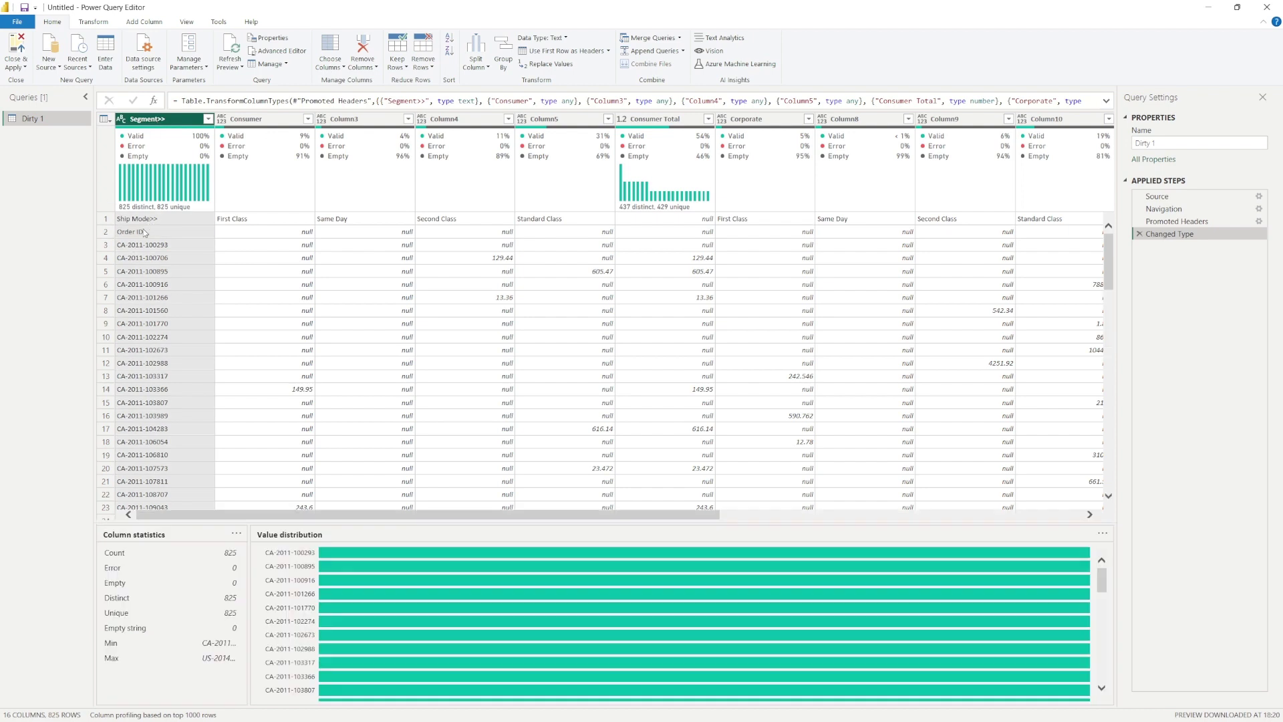
{"action": "right_click", "coordinate": [145, 233]}
{"action": "left_click", "coordinate": [164, 244]}
{"action": "left_click", "coordinate": [147, 119]}
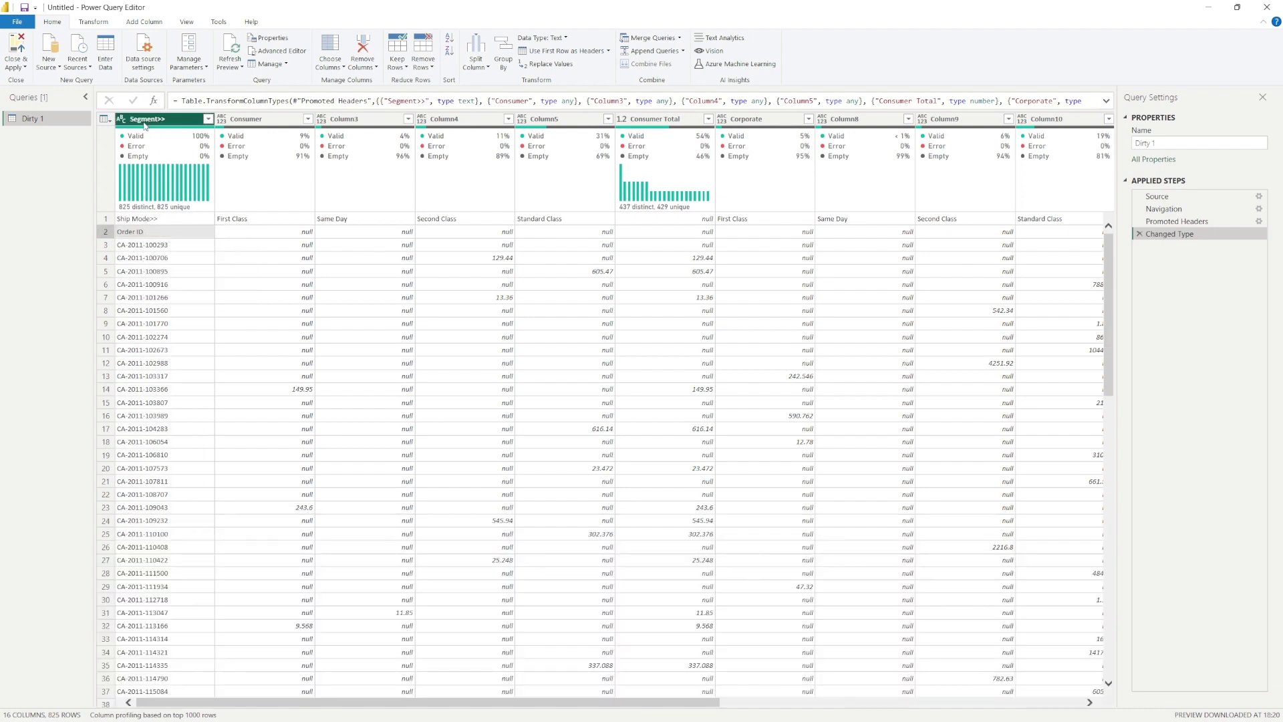
{"action": "right_click", "coordinate": [146, 120]}
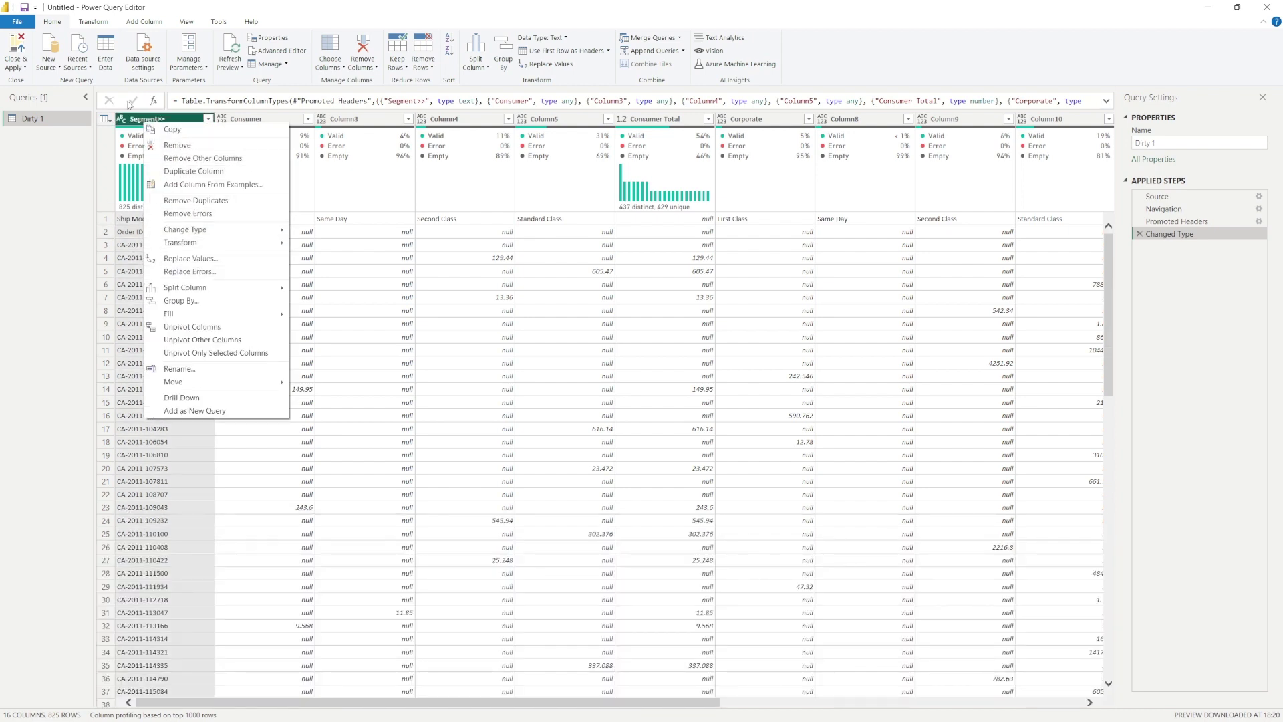
{"action": "left_click", "coordinate": [135, 121]}
{"action": "double_click", "coordinate": [134, 122]}
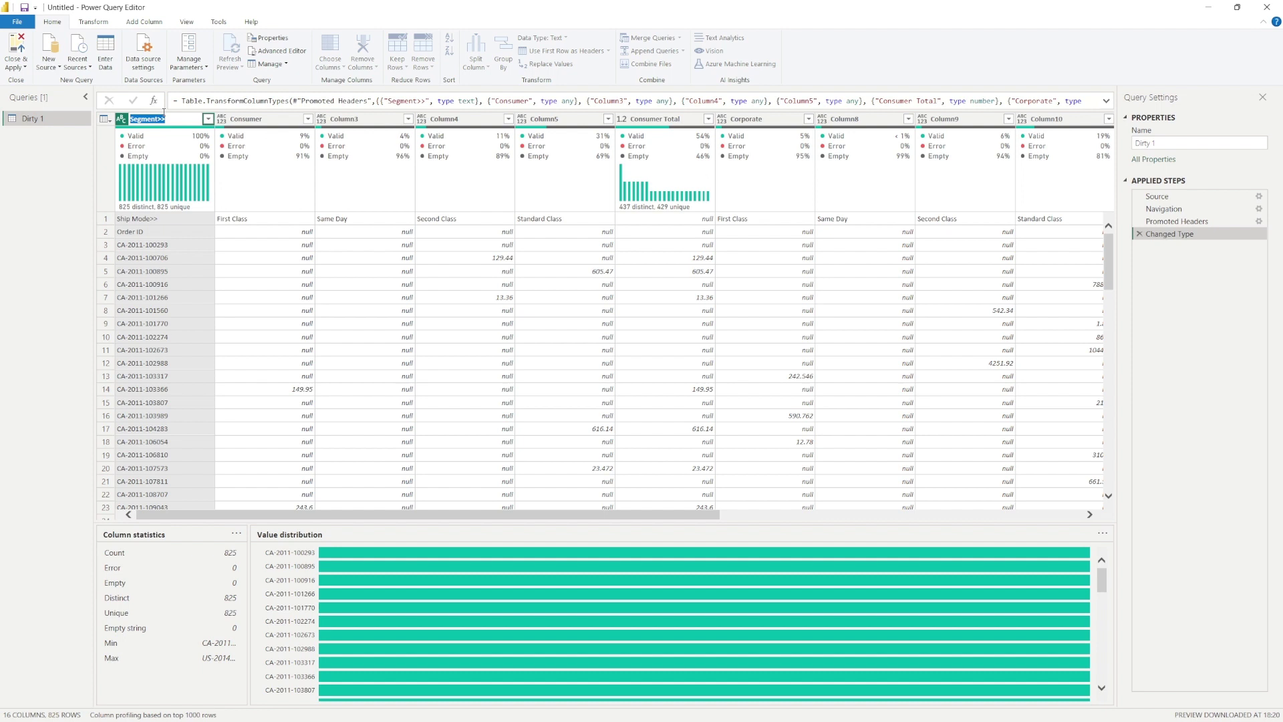
{"action": "type", "text": "Order ID"}
{"action": "key", "text": "Return"}
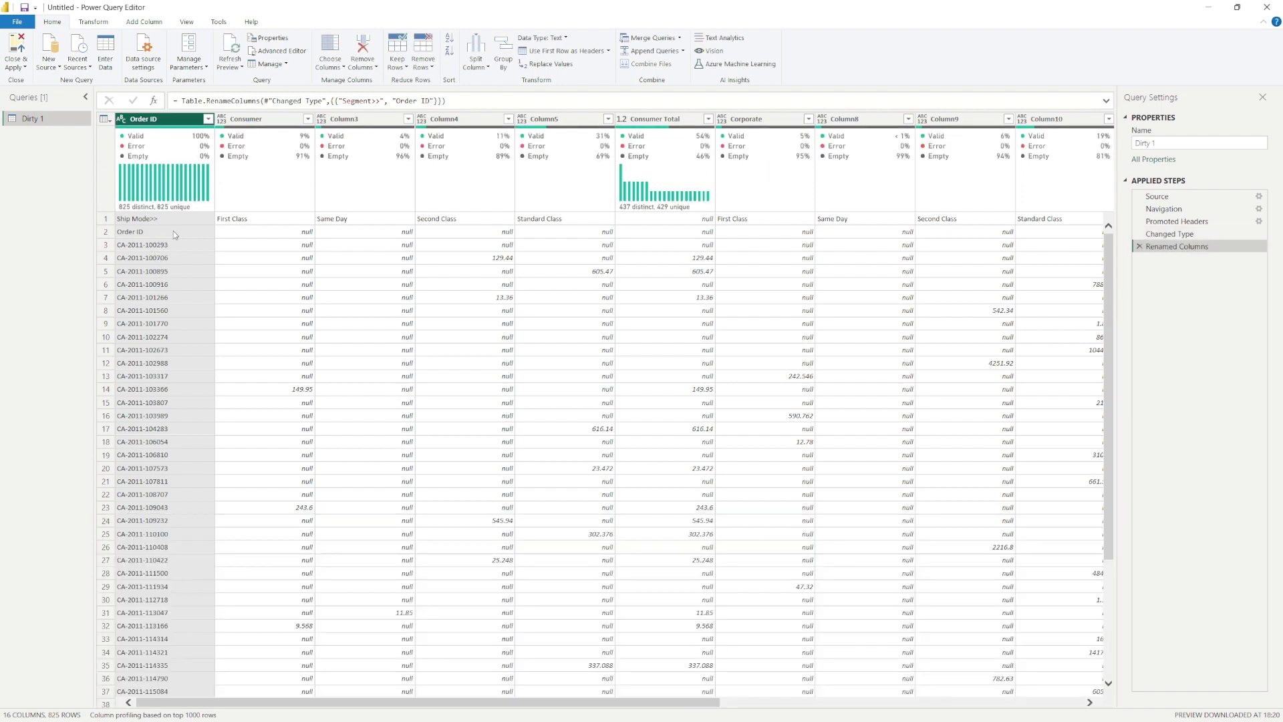
{"action": "right_click", "coordinate": [143, 311]}
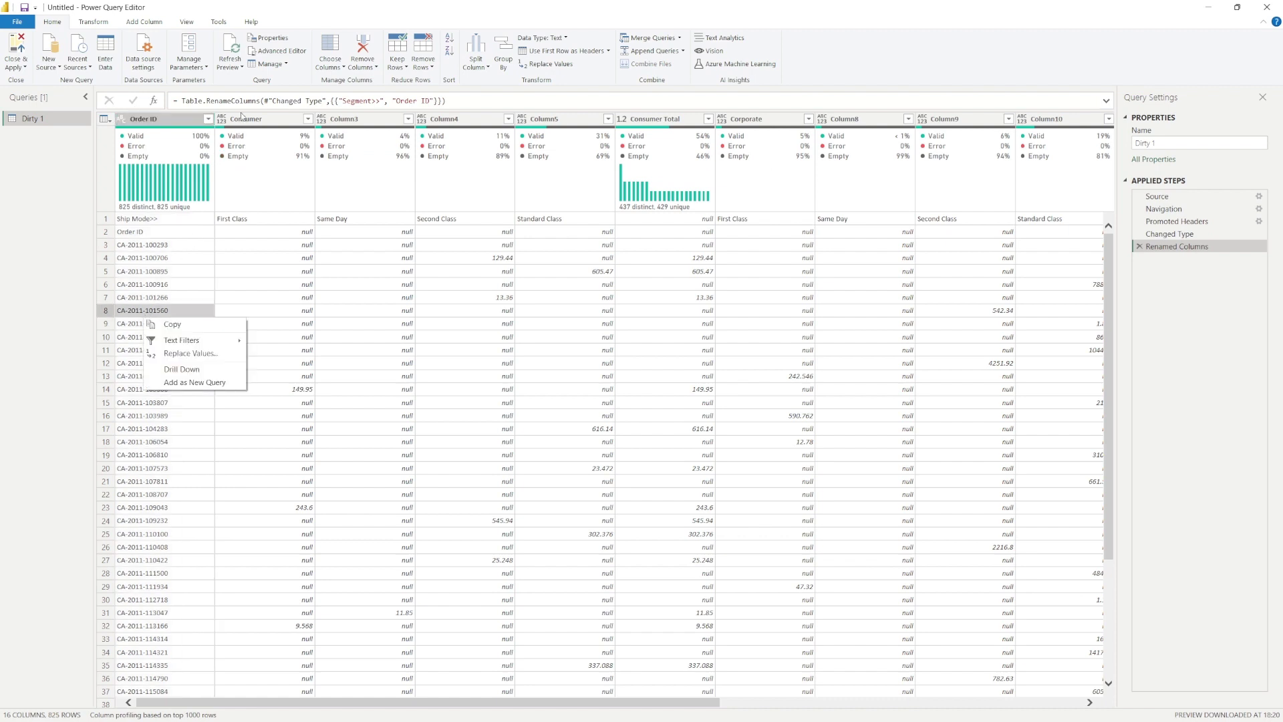
{"action": "key", "text": "Escape"}
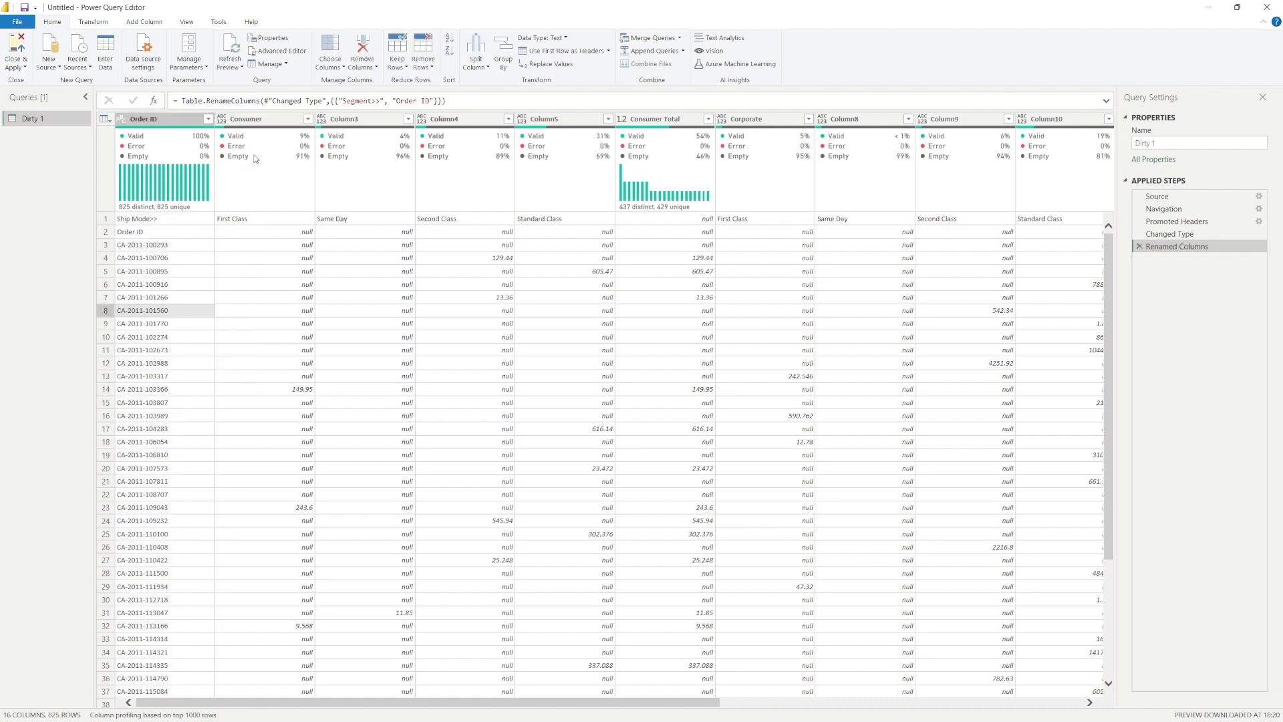
Rename the Consumer column to "Consumer, First Class", combining the segment with the ship mode in its first row
{"action": "left_click", "coordinate": [248, 121]}
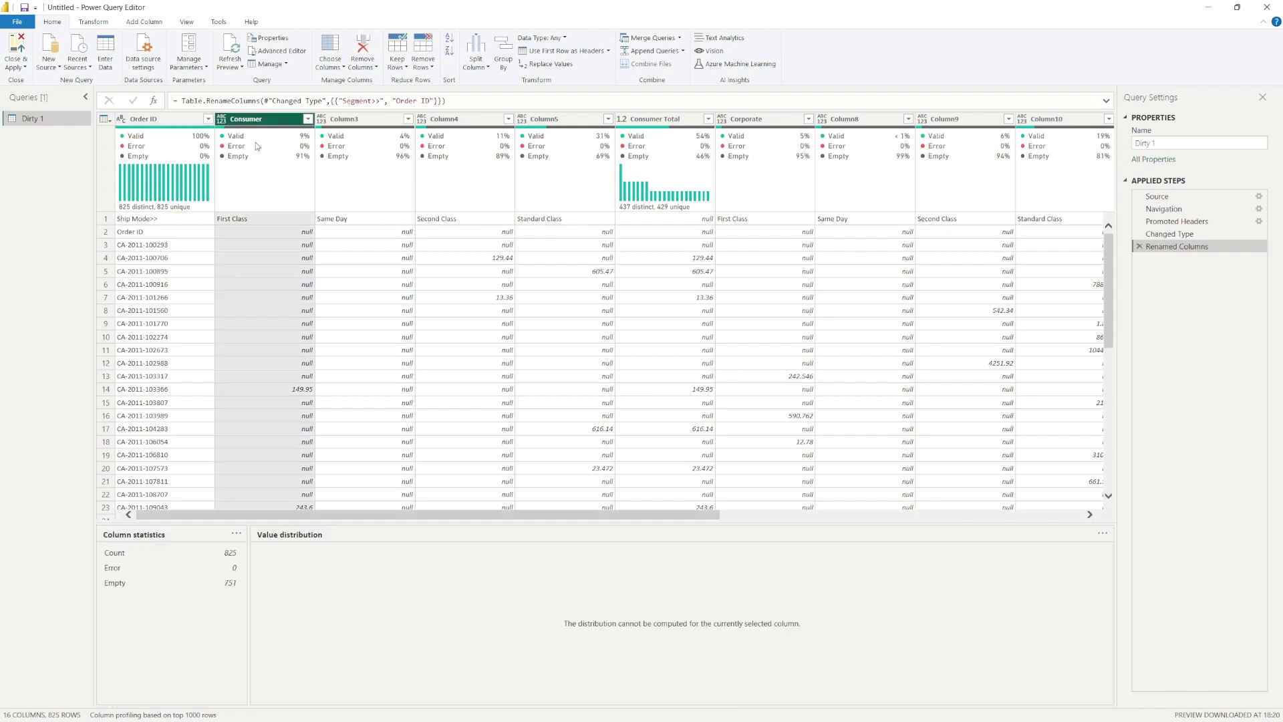
{"action": "left_click", "coordinate": [247, 220]}
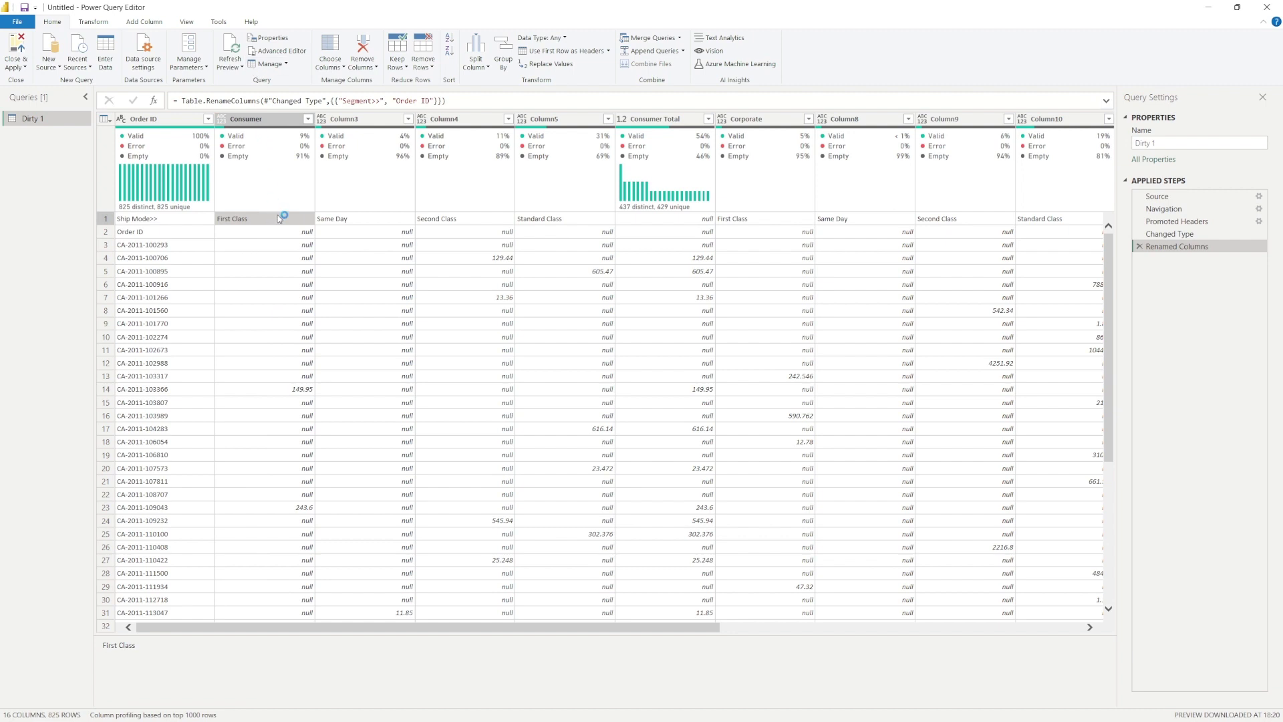
{"action": "left_click", "coordinate": [267, 121]}
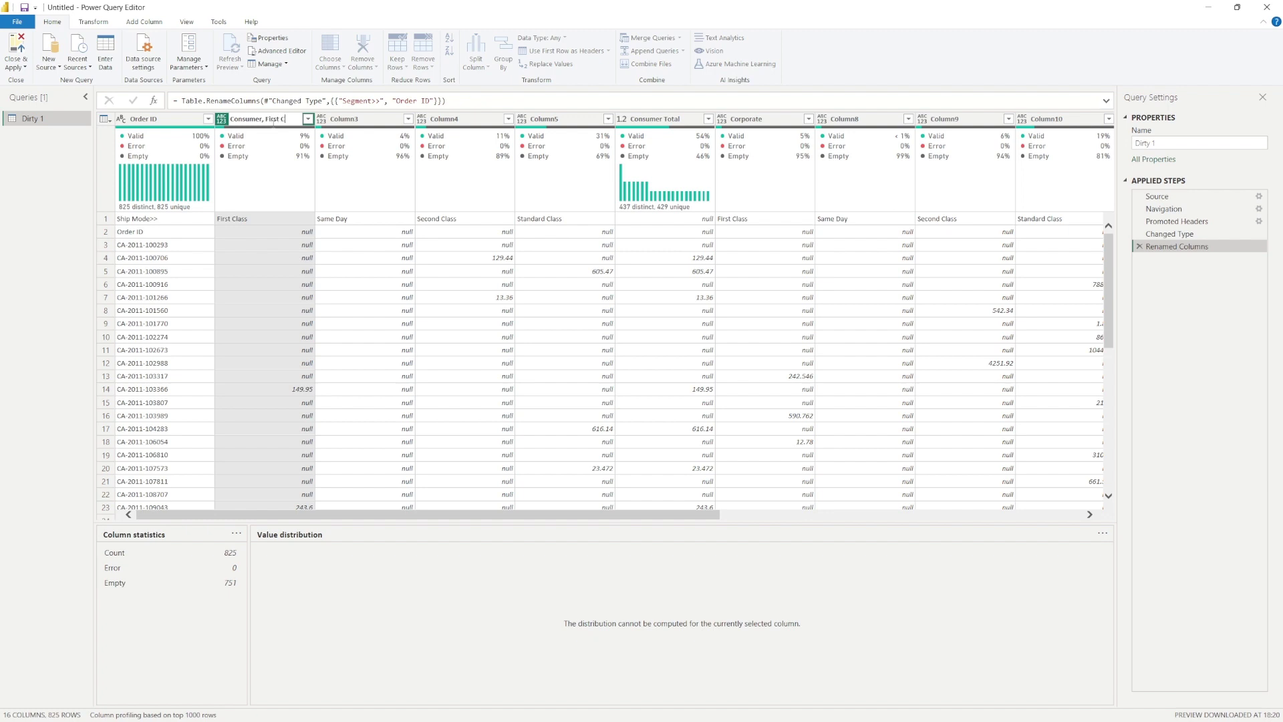
{"action": "key", "text": "Return"}
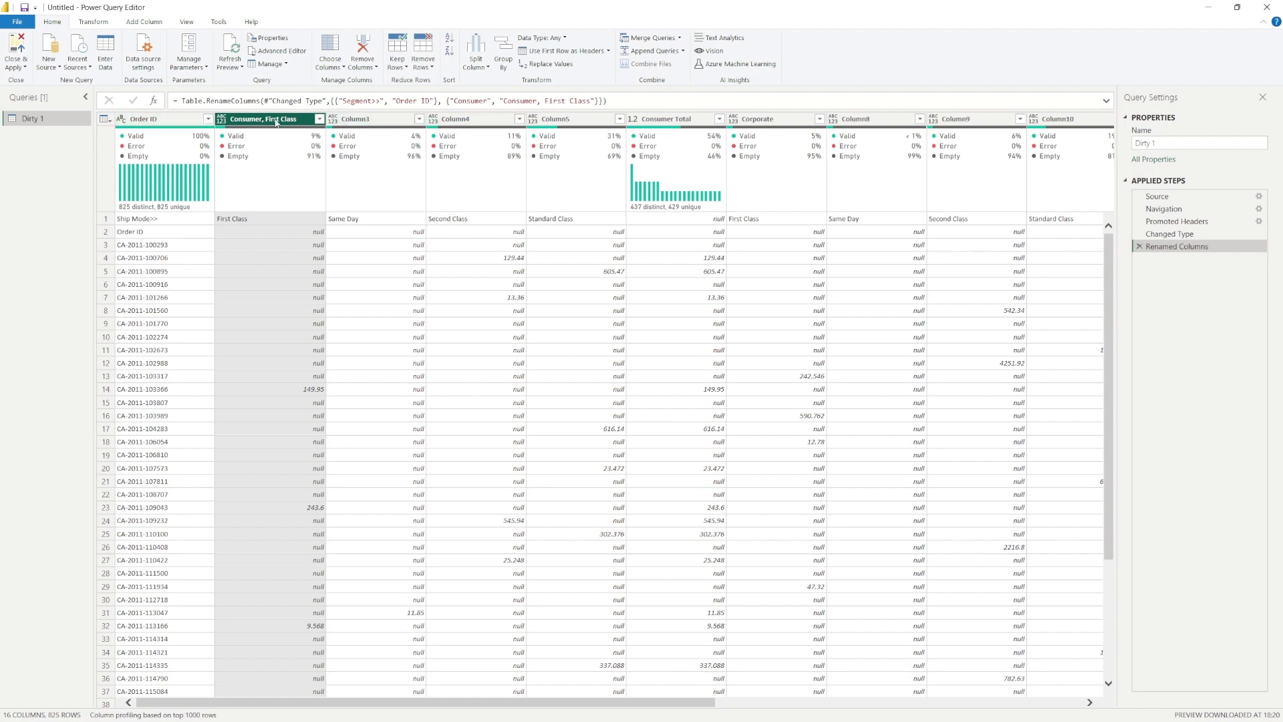
Rename Column3 to "Consumer, Same Day", reusing the "Consumer," prefix copied from the Consumer, First Class column name
{"action": "left_click", "coordinate": [364, 121]}
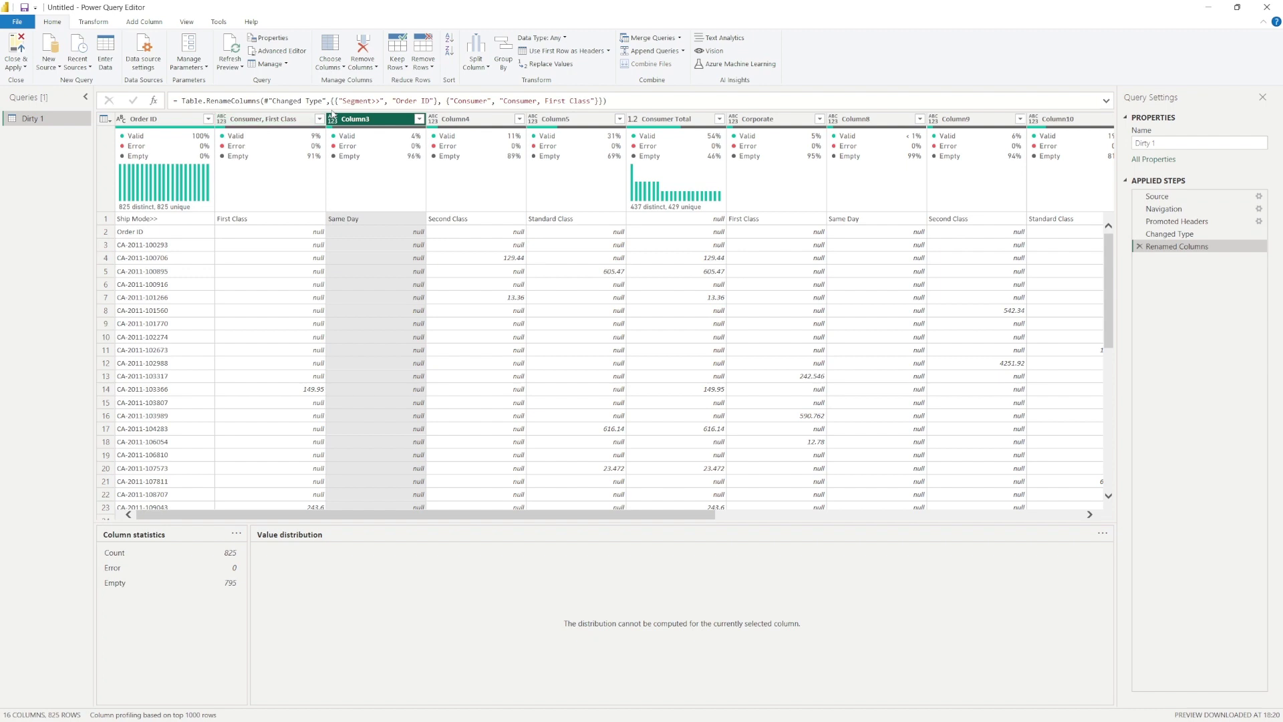
{"action": "key", "text": "Right"}
{"action": "key", "text": "Right"}
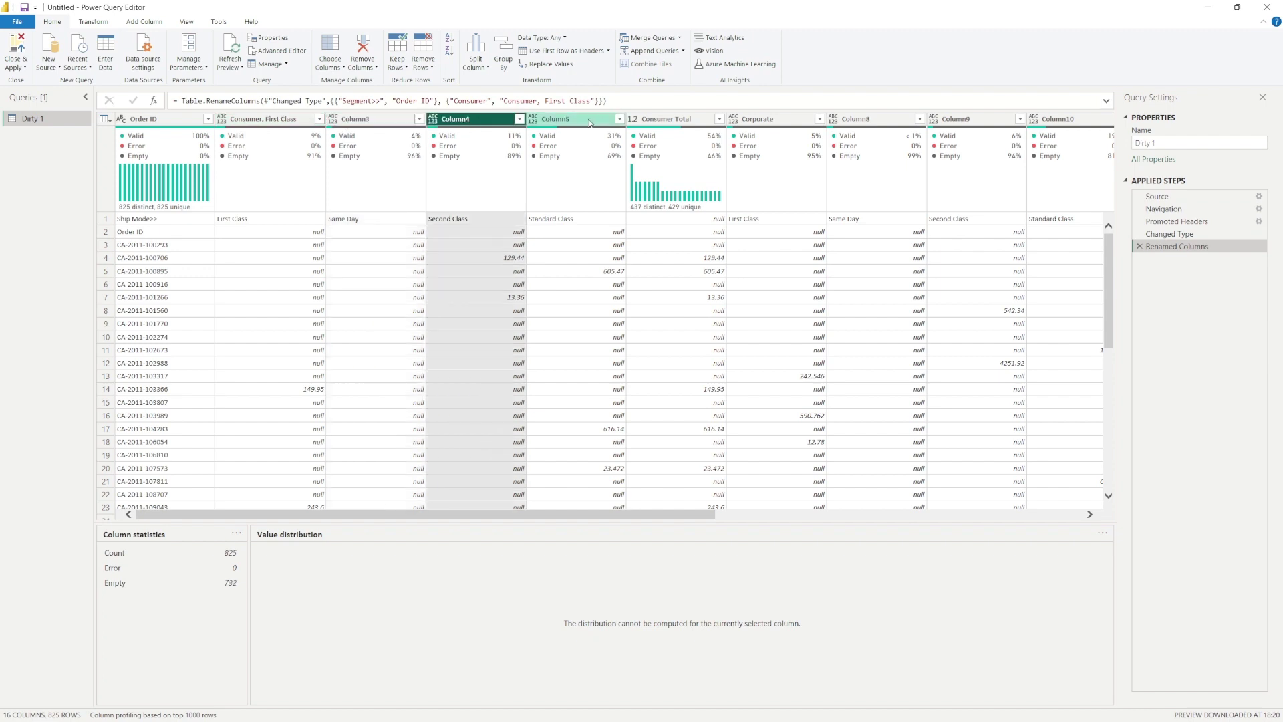
{"action": "double_click", "coordinate": [263, 120]}
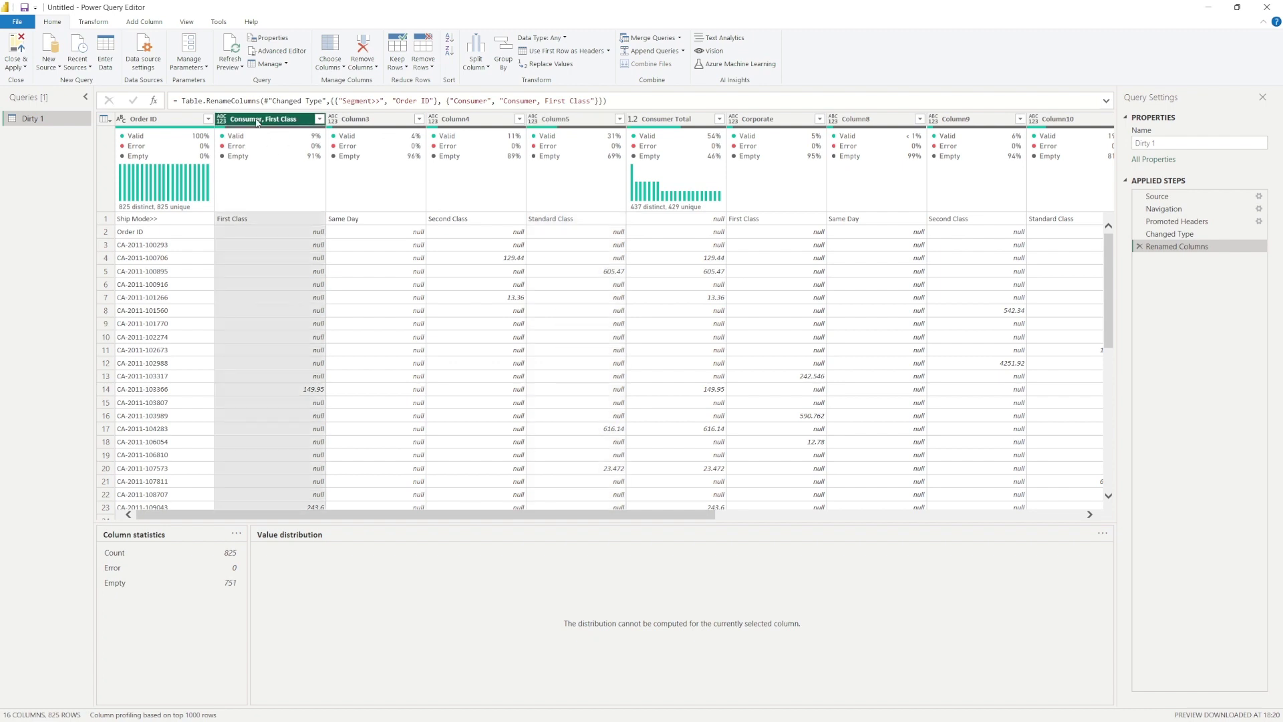
{"action": "left_click", "coordinate": [266, 121]}
{"action": "left_click_drag", "start_coordinate": [261, 120], "coordinate": [155, 120]}
{"action": "key", "text": "ctrl+c"}
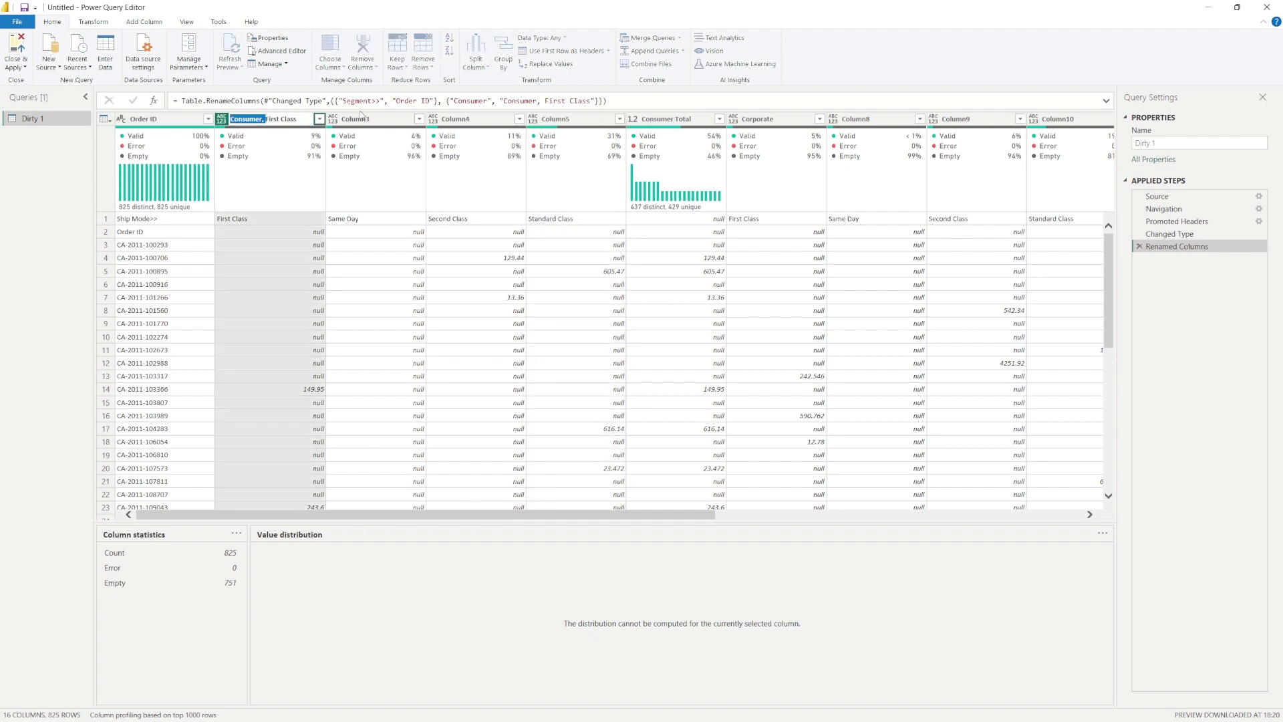
{"action": "double_click", "coordinate": [357, 120]}
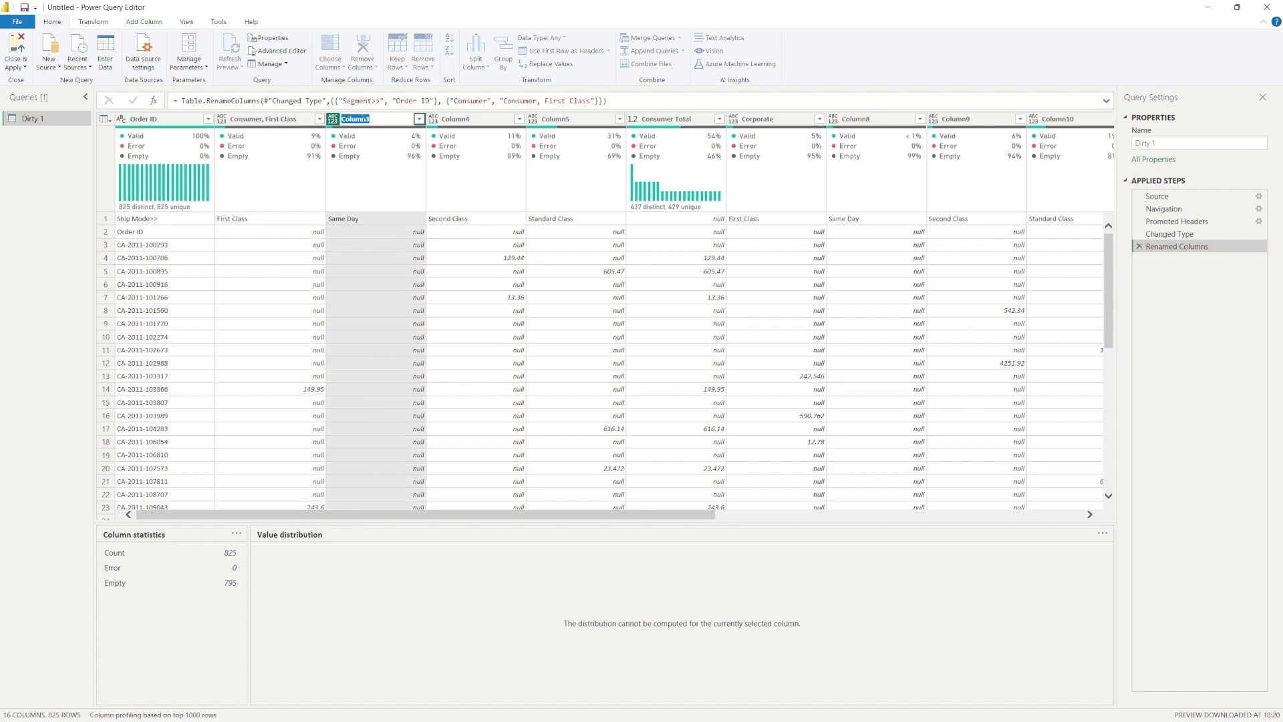
{"action": "key", "text": "ctrl+v"}
{"action": "type", "text": "Same"}
Rename Column4 to "Consumer, Second Class"
{"action": "left_click", "coordinate": [448, 118]}
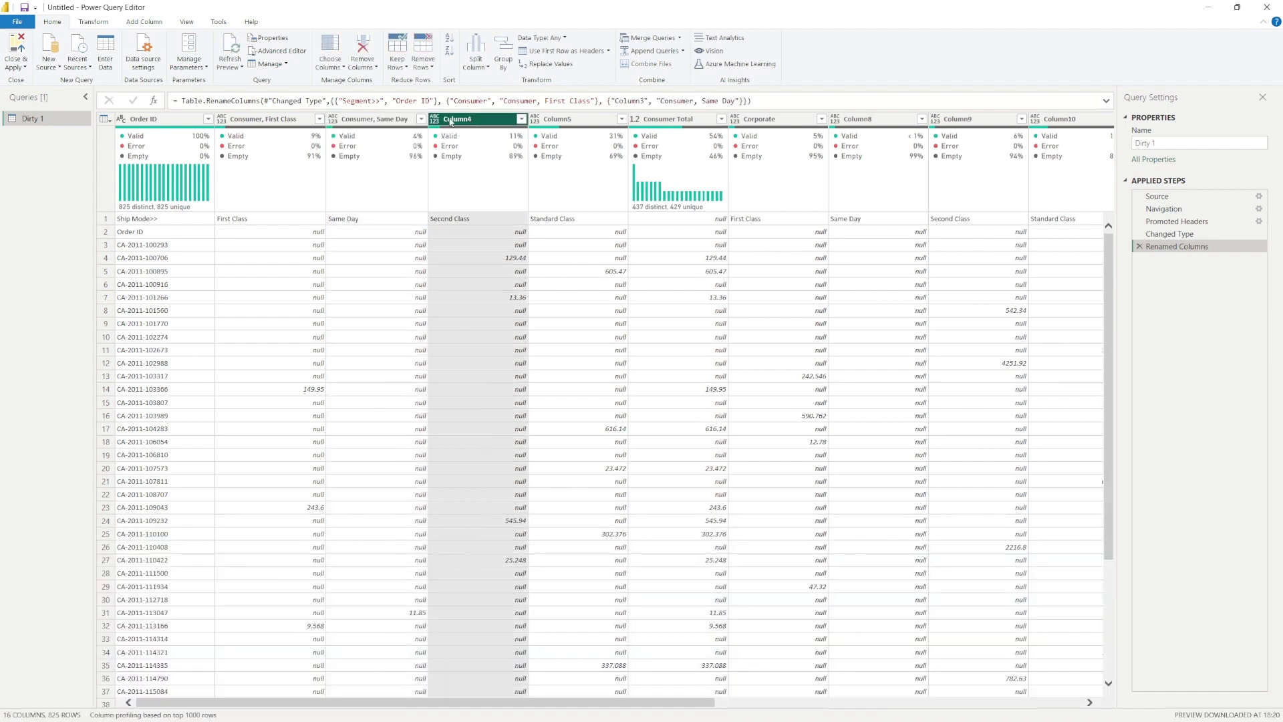
{"action": "double_click", "coordinate": [448, 118]}
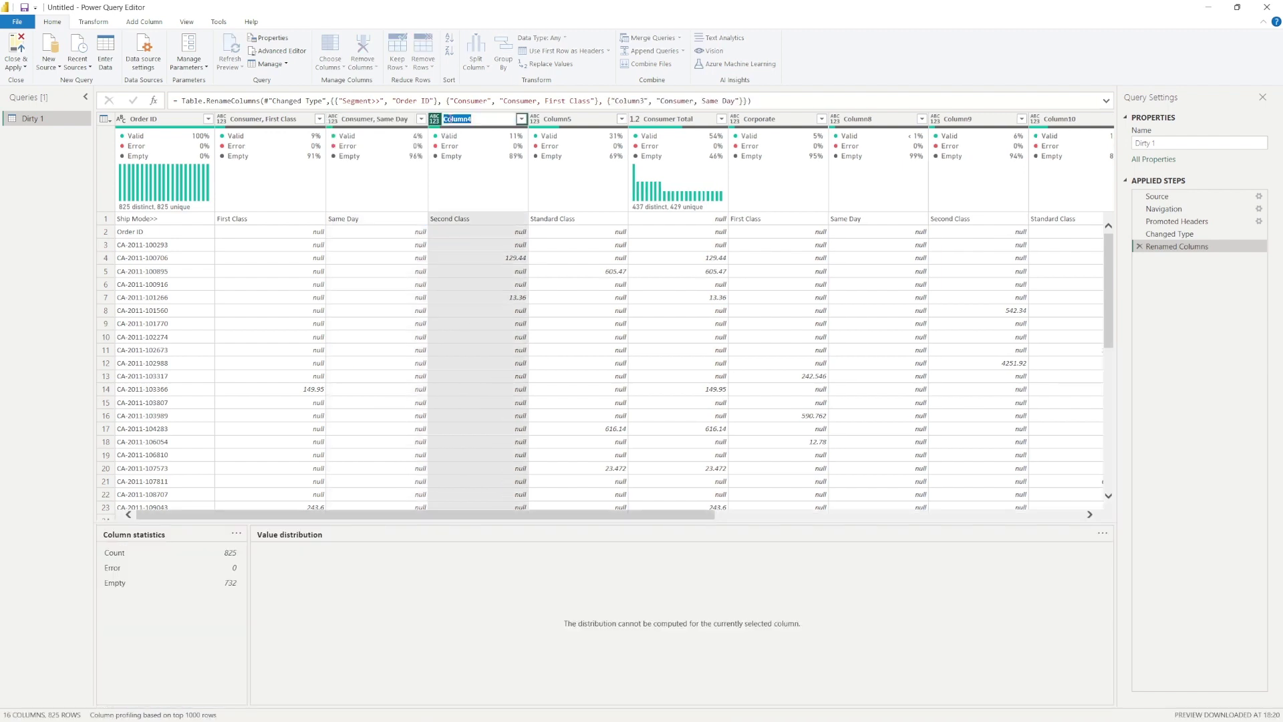
{"action": "type", "text": "Consumer, Second Class"}
{"action": "key", "text": "Return"}
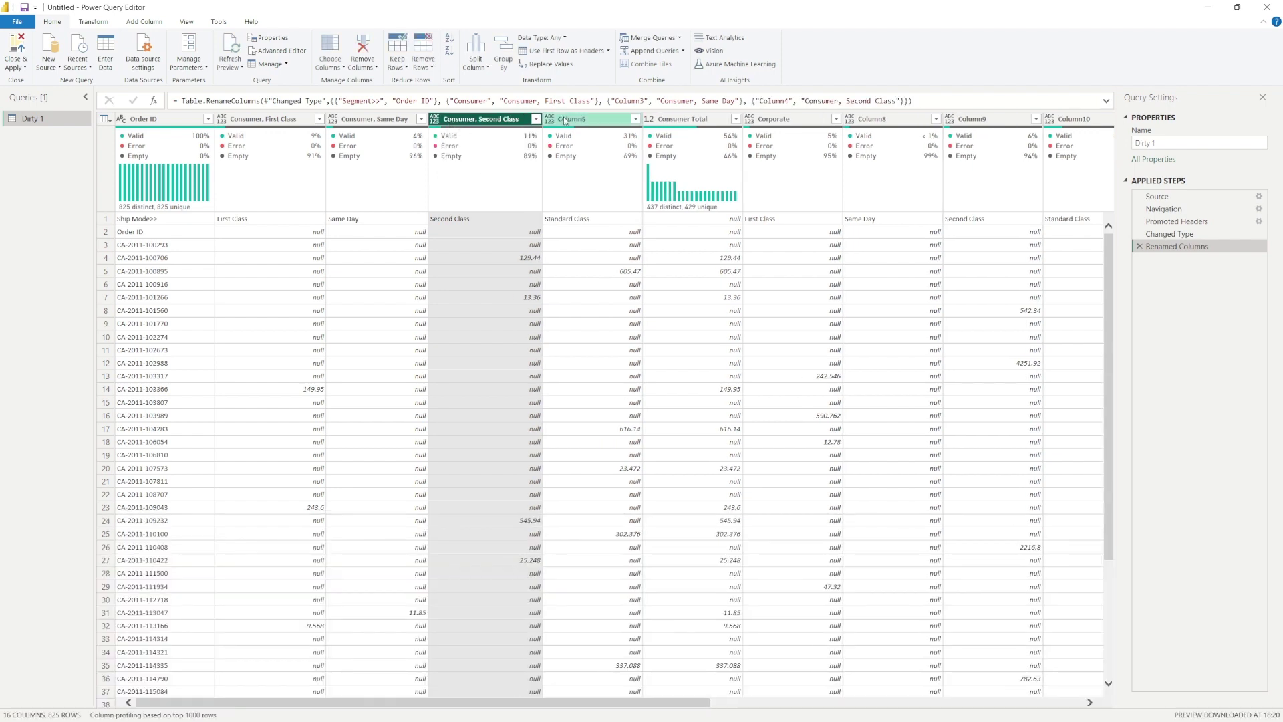
Rename Column5 to "Consumer, Standard Class"
{"action": "double_click", "coordinate": [564, 121]}
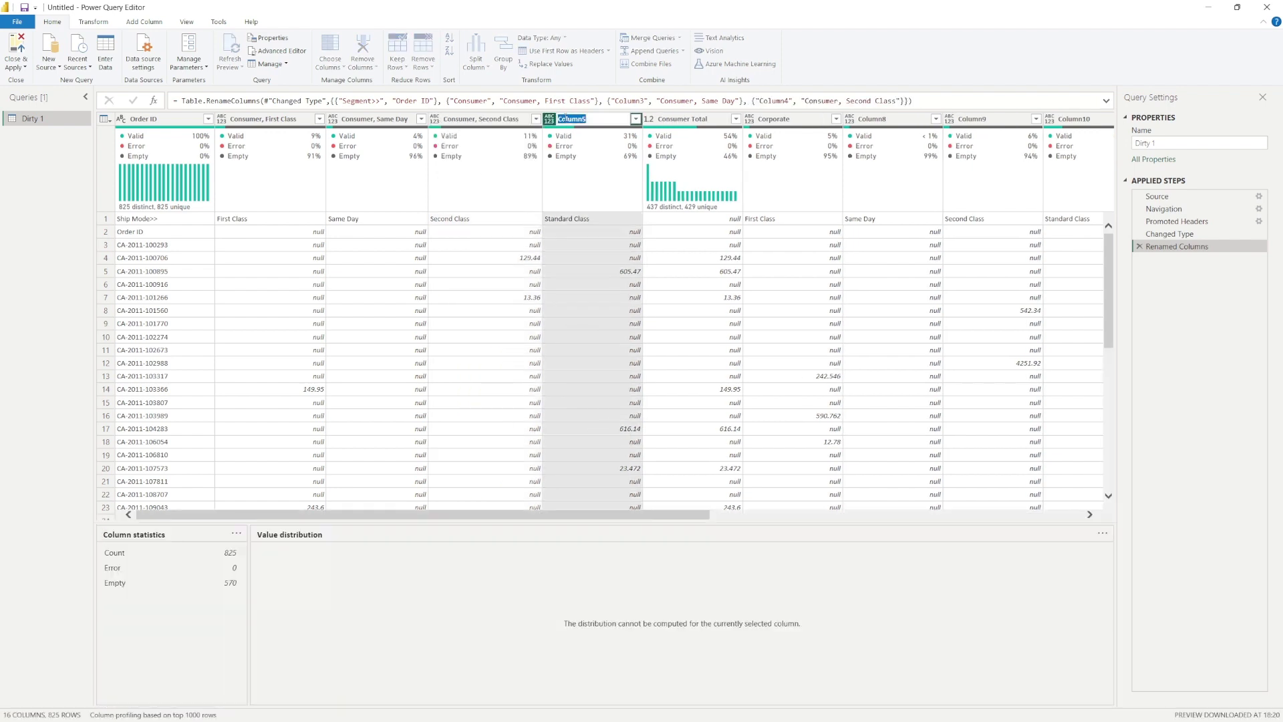
{"action": "type", "text": "Consumer, "}
{"action": "type", "text": "Standar"}
{"action": "type", "text": "d"}
{"action": "type", "text": " Class"}
{"action": "key", "text": "Return"}
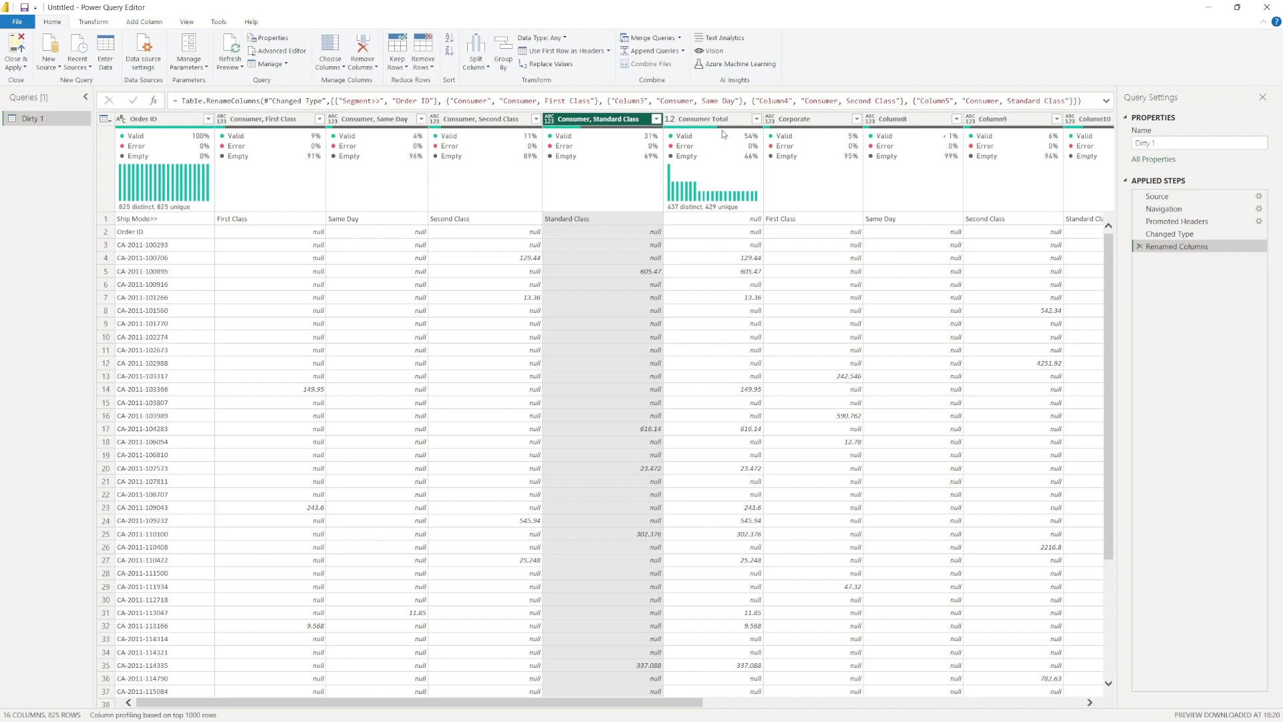
Rename the Corporate column to "Corporate, First Class", combining the segment with the ship mode in its first row
{"action": "mouse_move", "coordinate": [729, 133]}
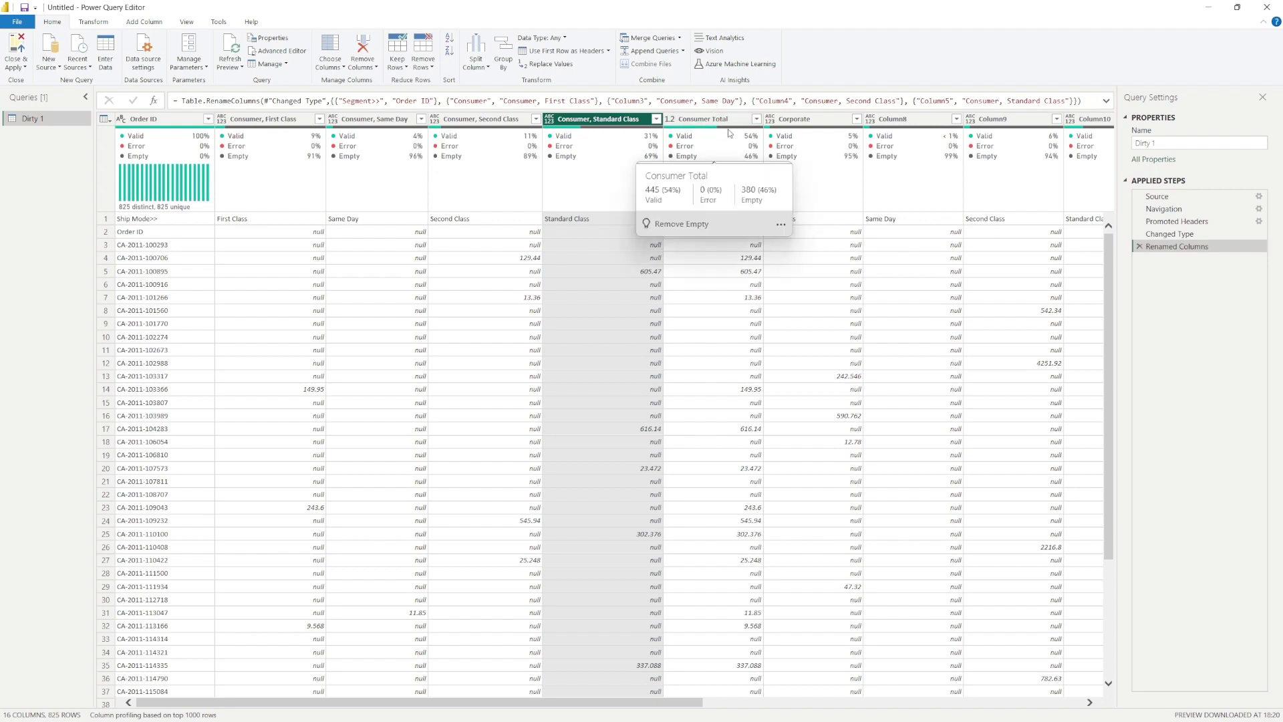
{"action": "left_click", "coordinate": [801, 123]}
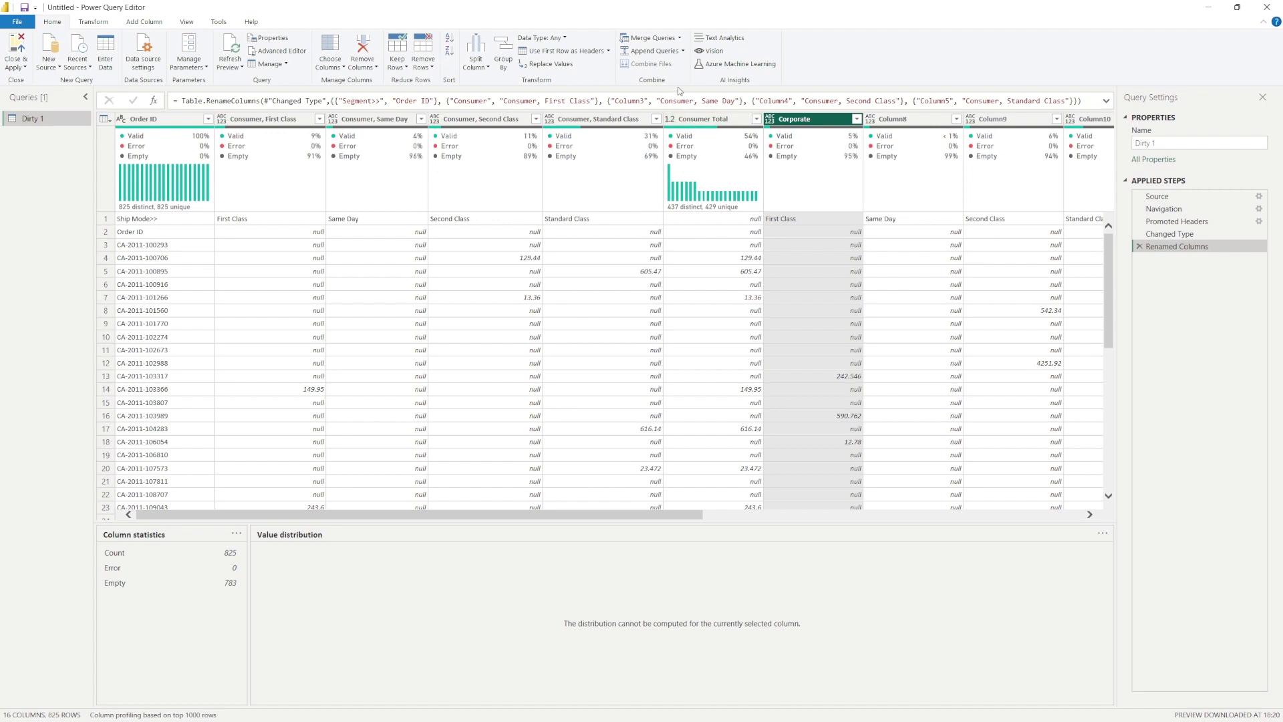
{"action": "left_click", "coordinate": [700, 143]}
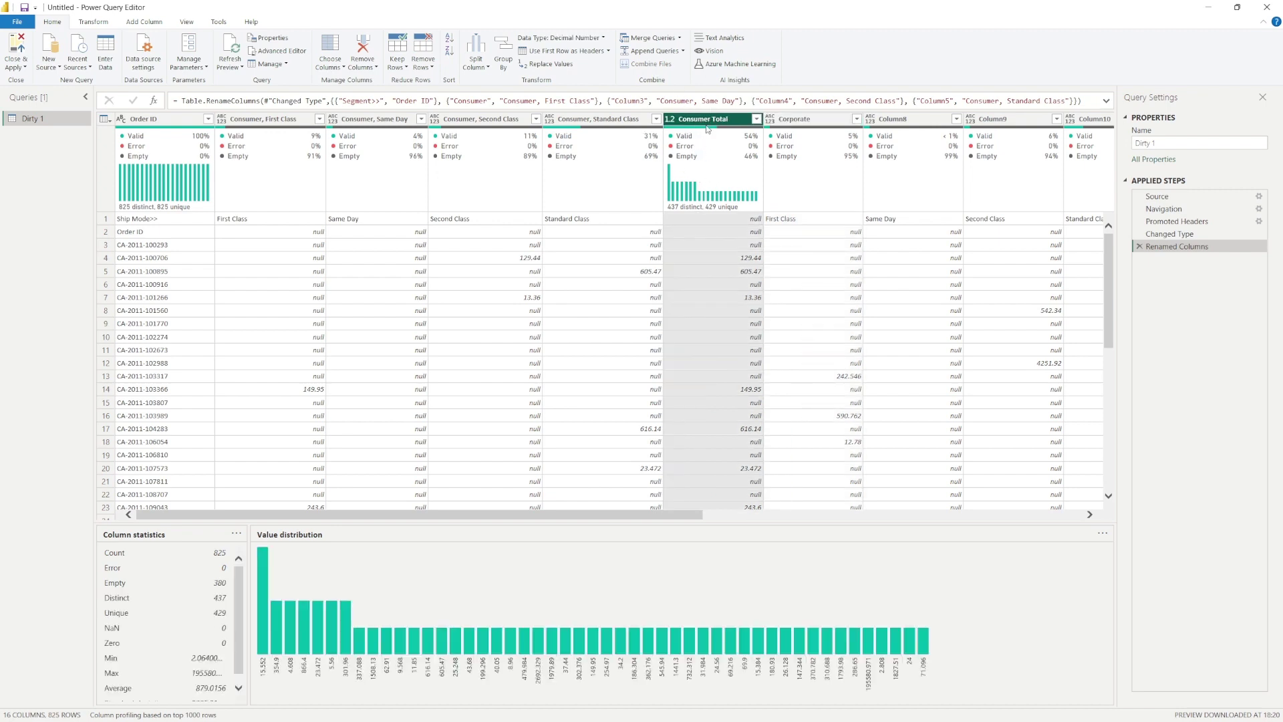
{"action": "double_click", "coordinate": [812, 121]}
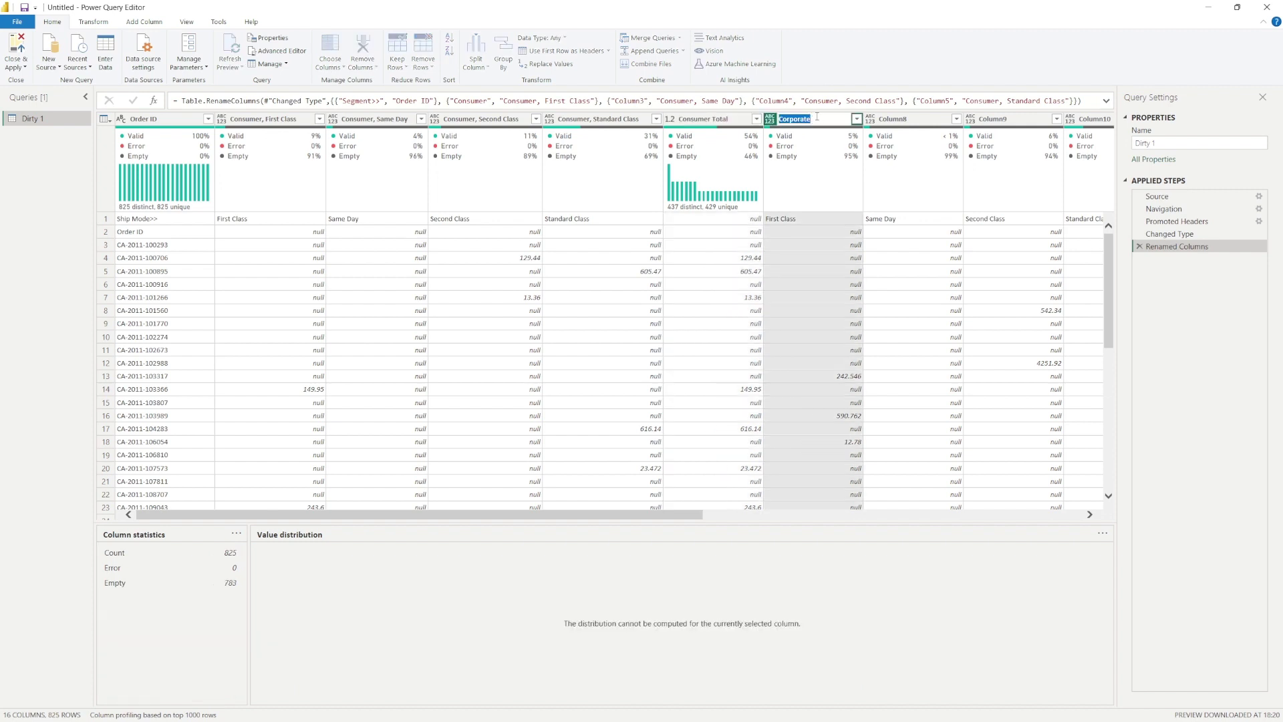
{"action": "left_click", "coordinate": [817, 117]}
{"action": "type", "text": ", First Class"}
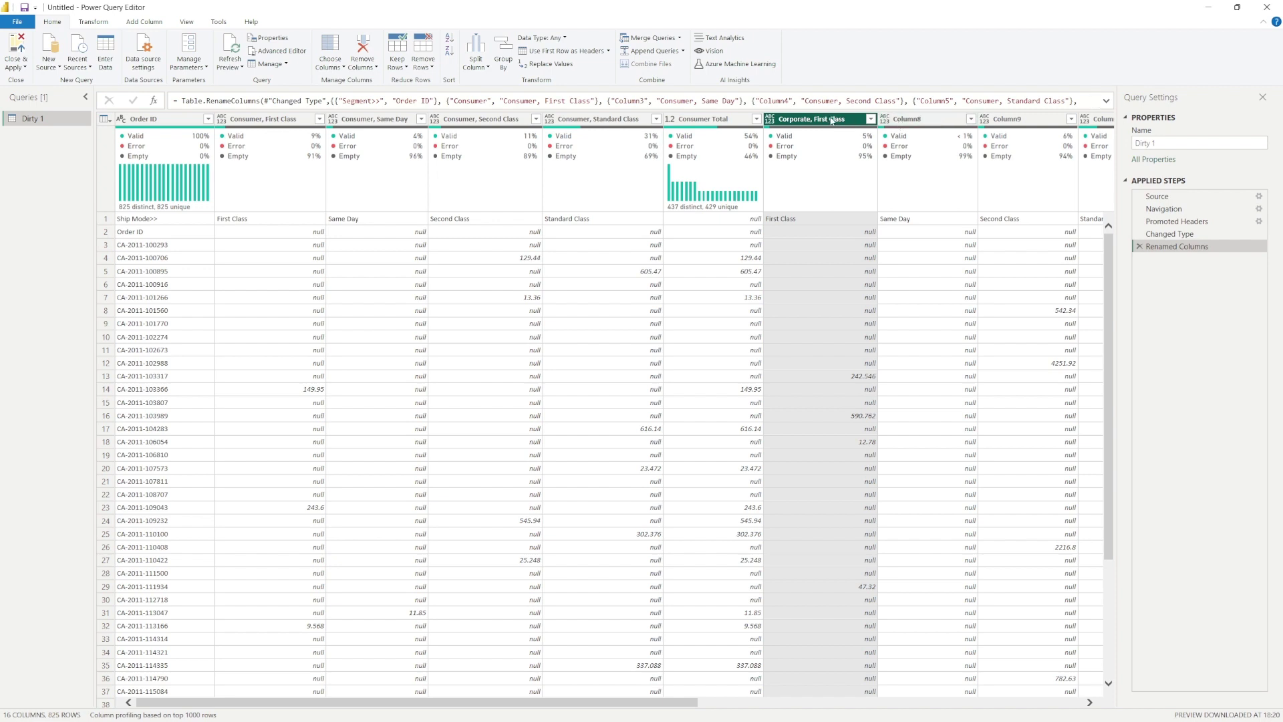
Rename Column8 to "Corporate, Same Day", reusing the "Corporate," prefix copied from the Corporate, First Class column name
{"action": "double_click", "coordinate": [808, 120]}
{"action": "left_click_drag", "start_coordinate": [813, 119], "coordinate": [778, 119]}
{"action": "key", "text": "ctrl+c"}
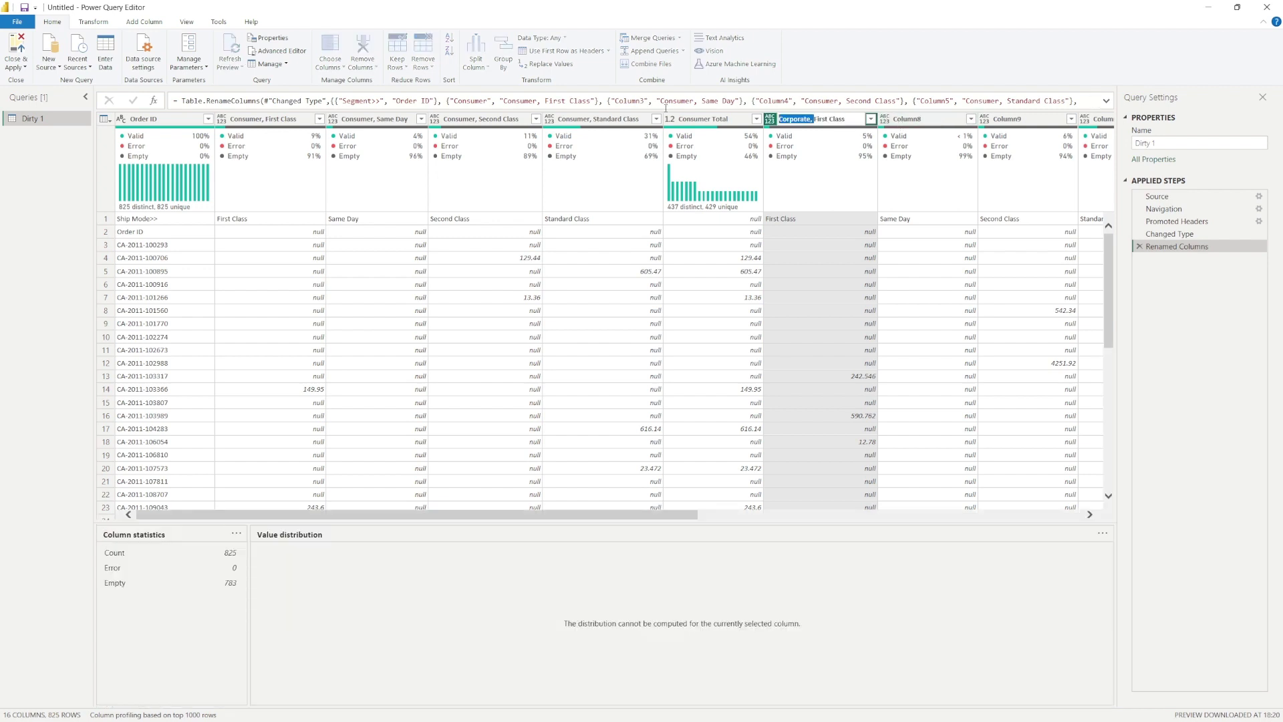
{"action": "double_click", "coordinate": [908, 118]}
{"action": "key", "text": "ctrl+v"}
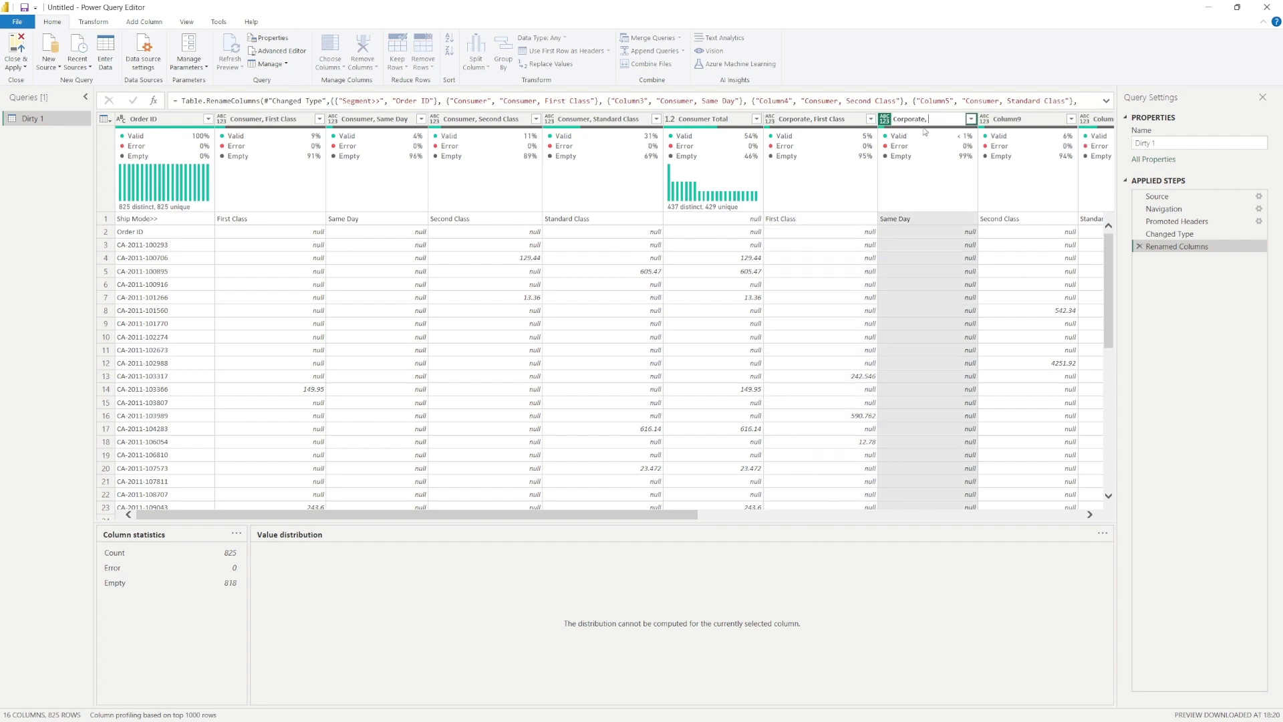
{"action": "type", "text": "Same Day"}
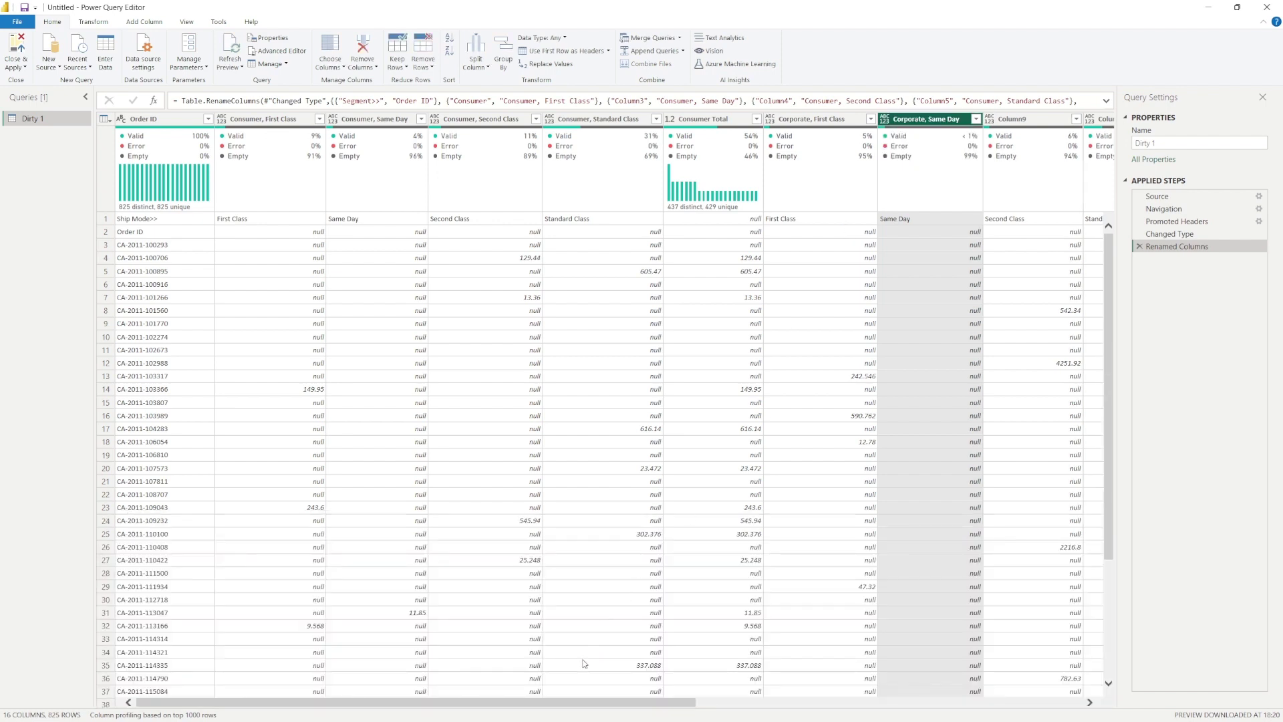
Rename Column9 to "Corporate, Standard Class"
{"action": "left_click_drag", "start_coordinate": [595, 707], "coordinate": [735, 692]}
{"action": "scroll", "coordinate": [735, 692], "scroll_direction": "right", "scroll_amount": 5}
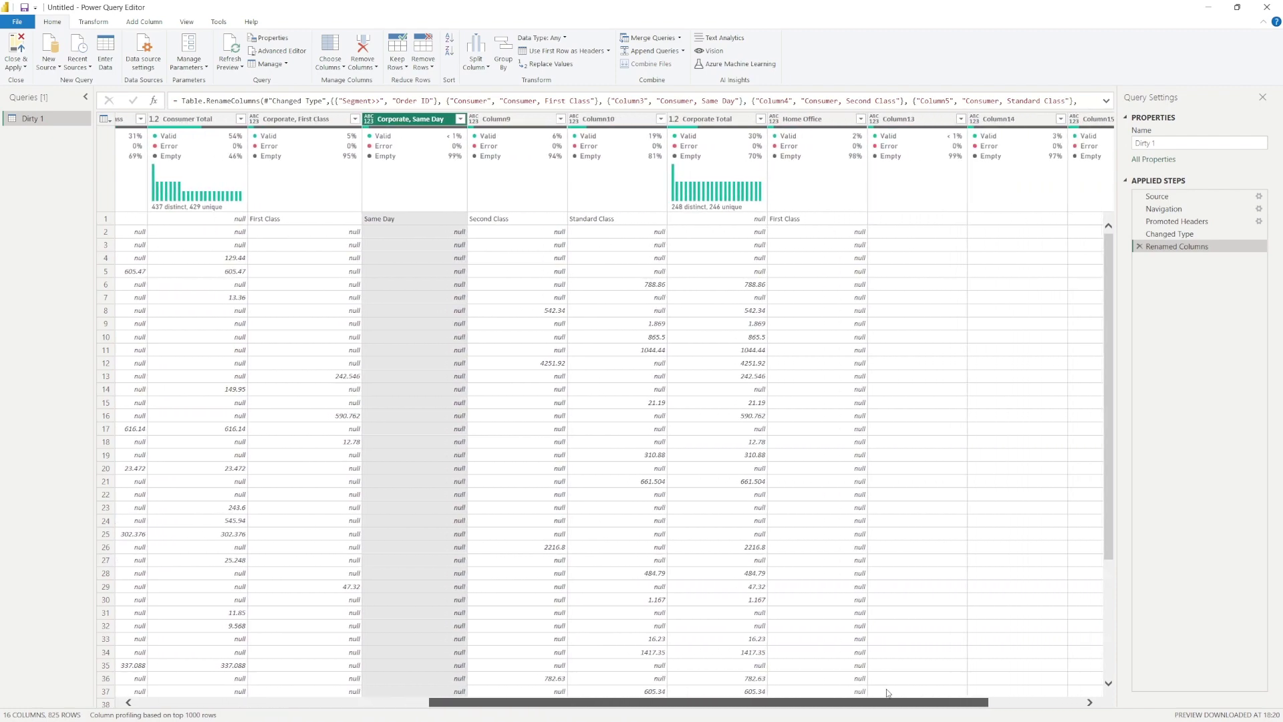
{"action": "double_click", "coordinate": [461, 119]}
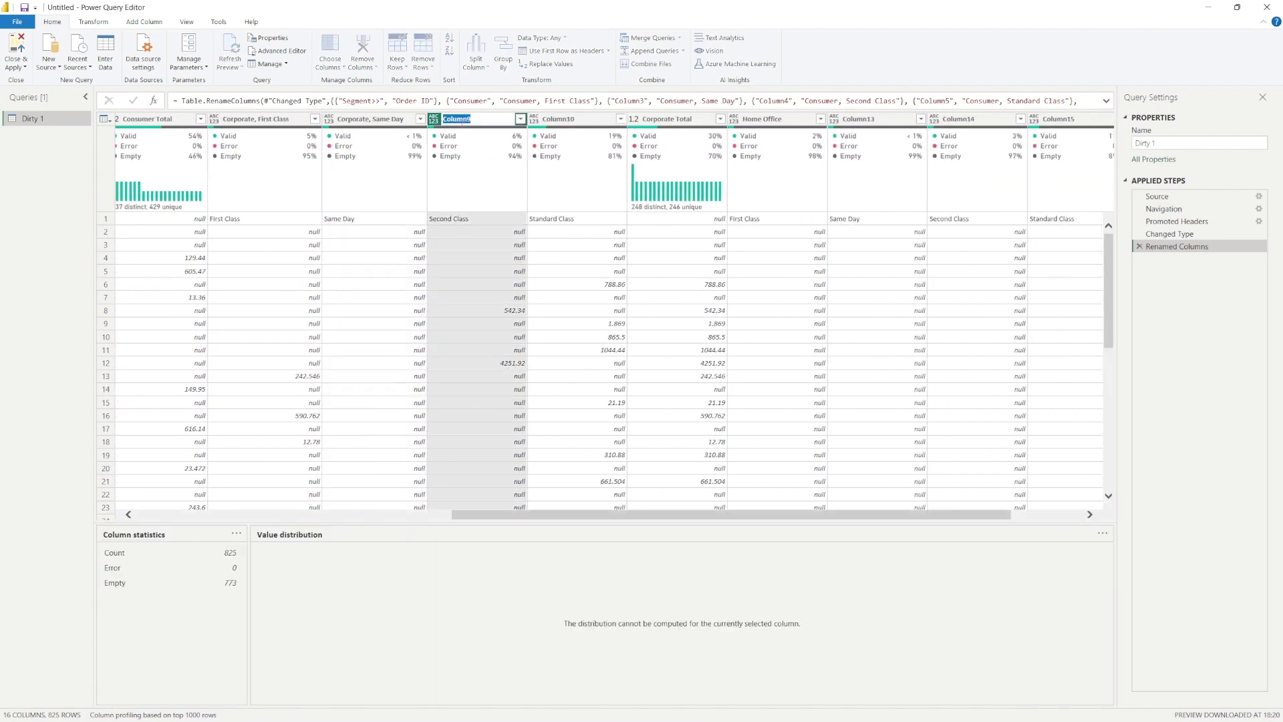
{"action": "type", "text": "Corporate,"}
{"action": "type", "text": " Seco"}
{"action": "key", "text": "BackSpace"}
{"action": "key", "text": "BackSpace"}
{"action": "key", "text": "BackSpace"}
{"action": "type", "text": "tandard Class"}
{"action": "key", "text": "Return"}
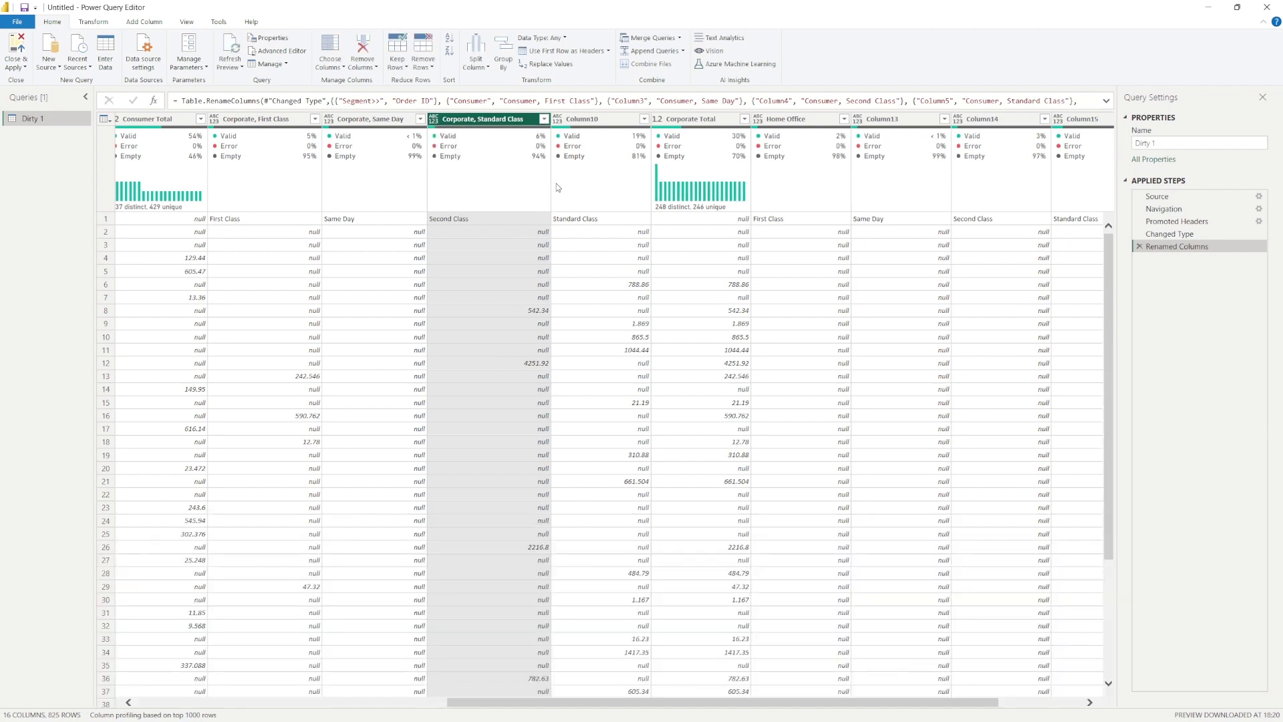
Rename Column10 to "Corporate, Standard" and correct the name of the column before it to "Corporate, Second Class"
{"action": "double_click", "coordinate": [586, 119]}
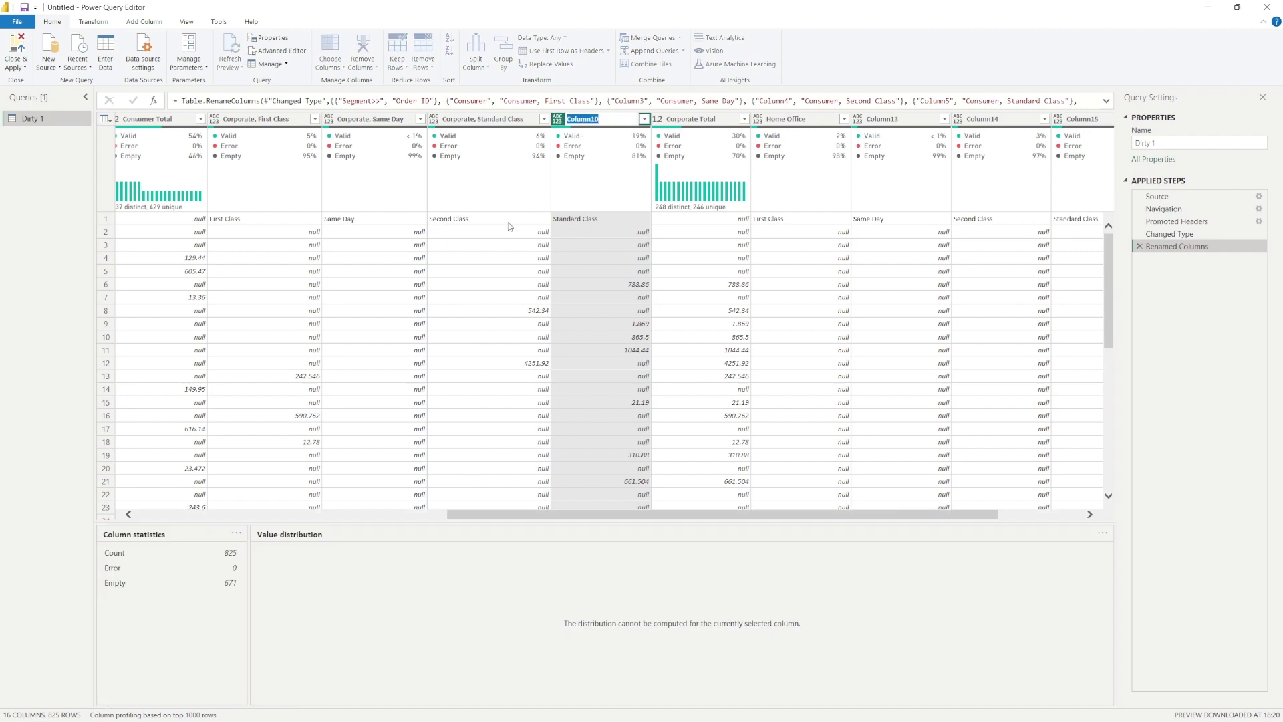
{"action": "type", "text": "Corporate, Standard"}
{"action": "left_click", "coordinate": [495, 123]}
{"action": "double_click", "coordinate": [494, 119]}
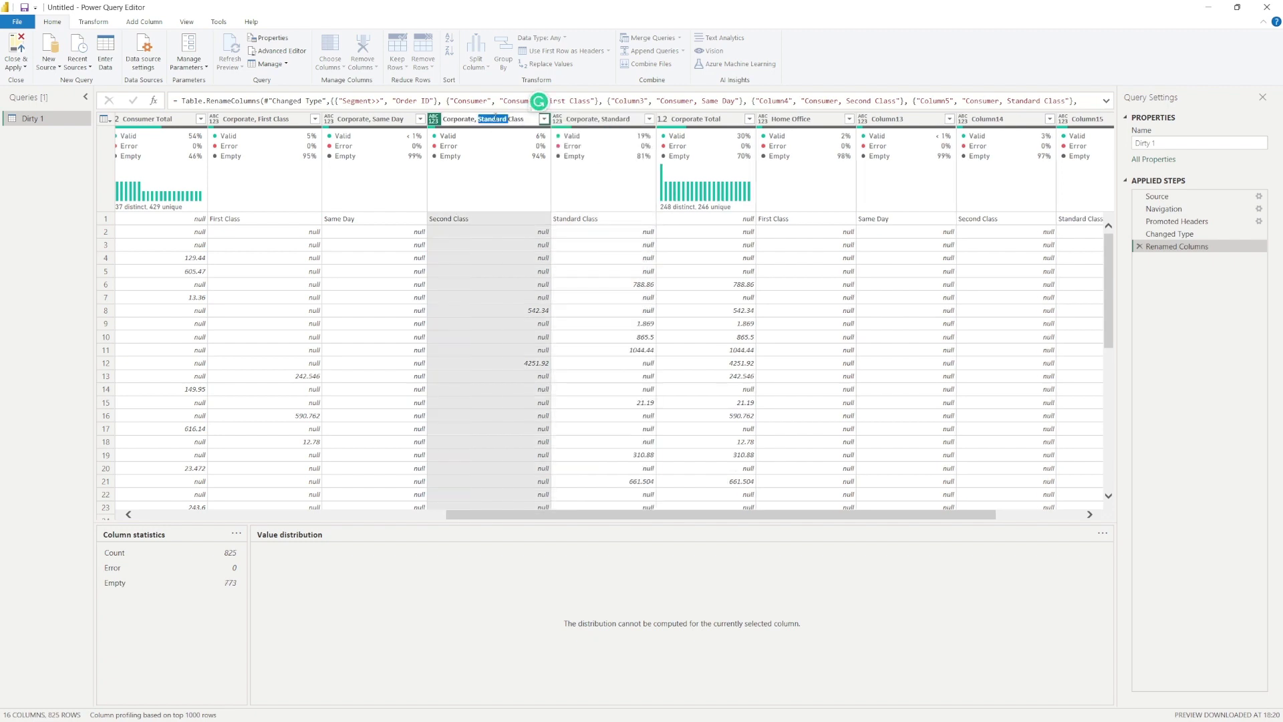
{"action": "type", "text": "Second"}
{"action": "key", "text": "Return"}
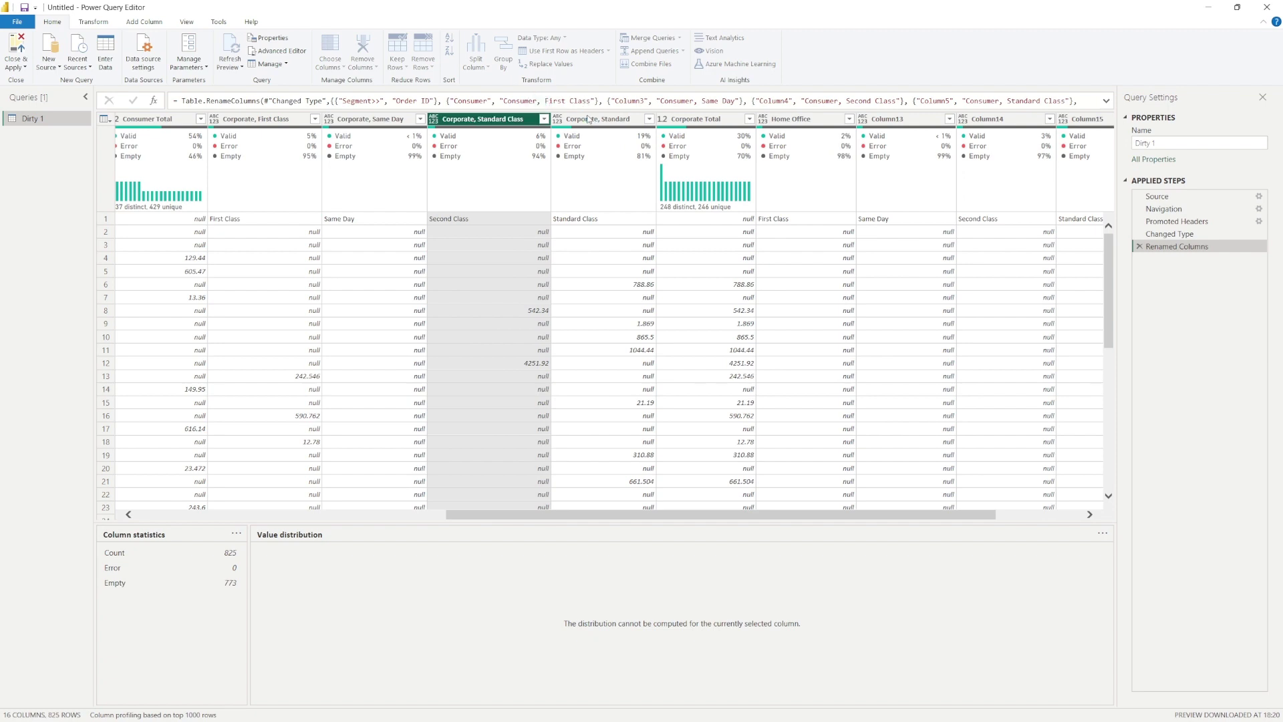
Complete the name of the "Corporate, Standard" column as "Corporate, Standard Class"
{"action": "left_click", "coordinate": [606, 121]}
{"action": "double_click", "coordinate": [606, 121]}
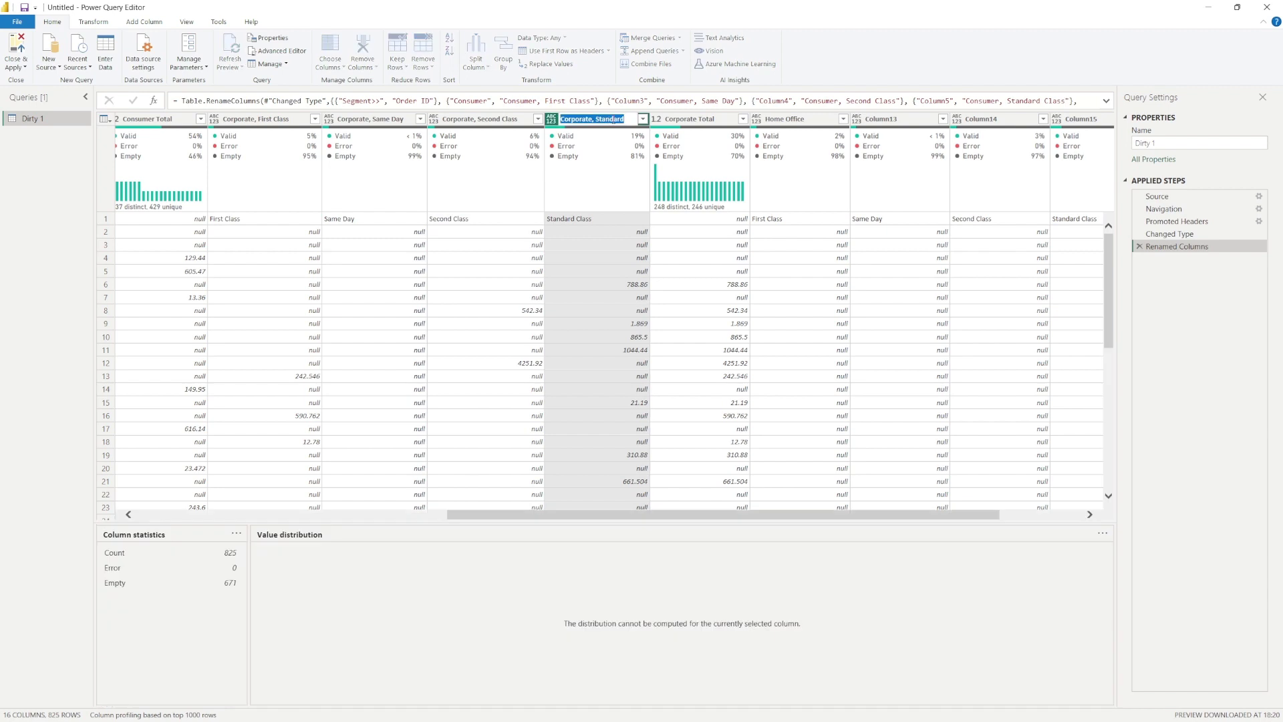
{"action": "left_click", "coordinate": [625, 120]}
{"action": "type", "text": "Class"}
{"action": "key", "text": "Return"}
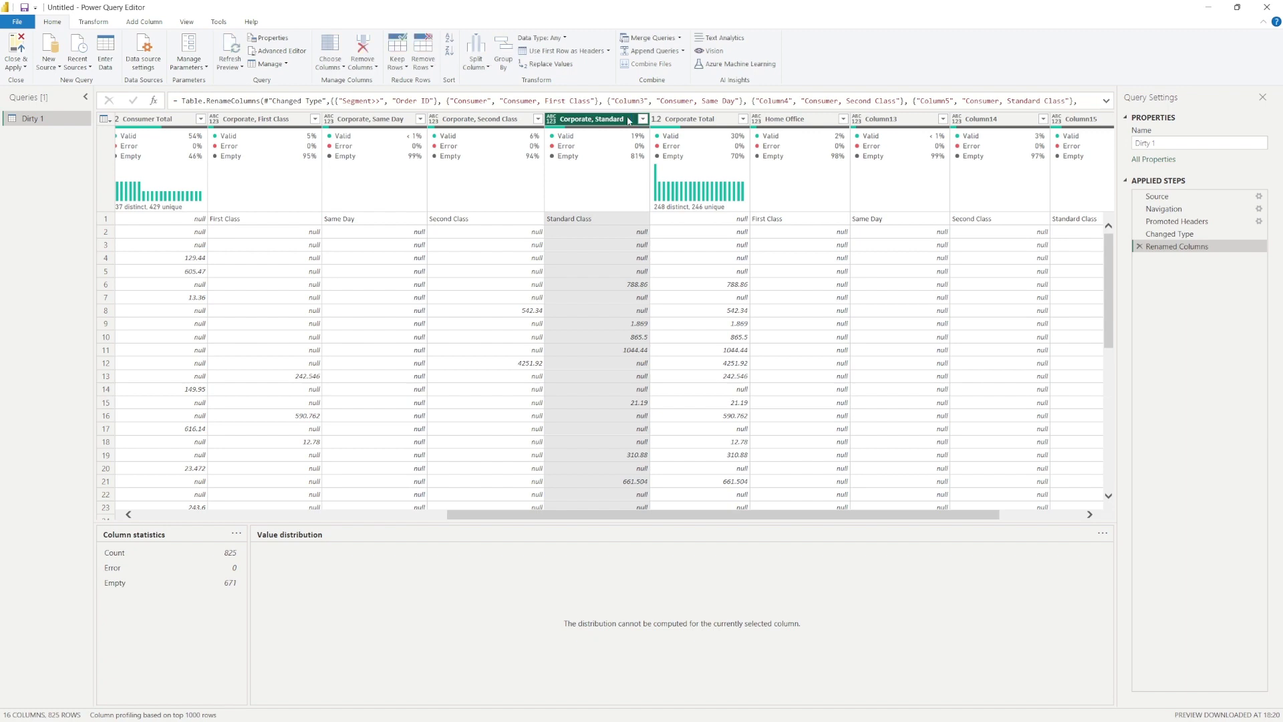
Rename the Home Office column to "Home Office, First Class", adding the ship mode from its first row
{"action": "left_click", "coordinate": [811, 120]}
{"action": "double_click", "coordinate": [810, 121]}
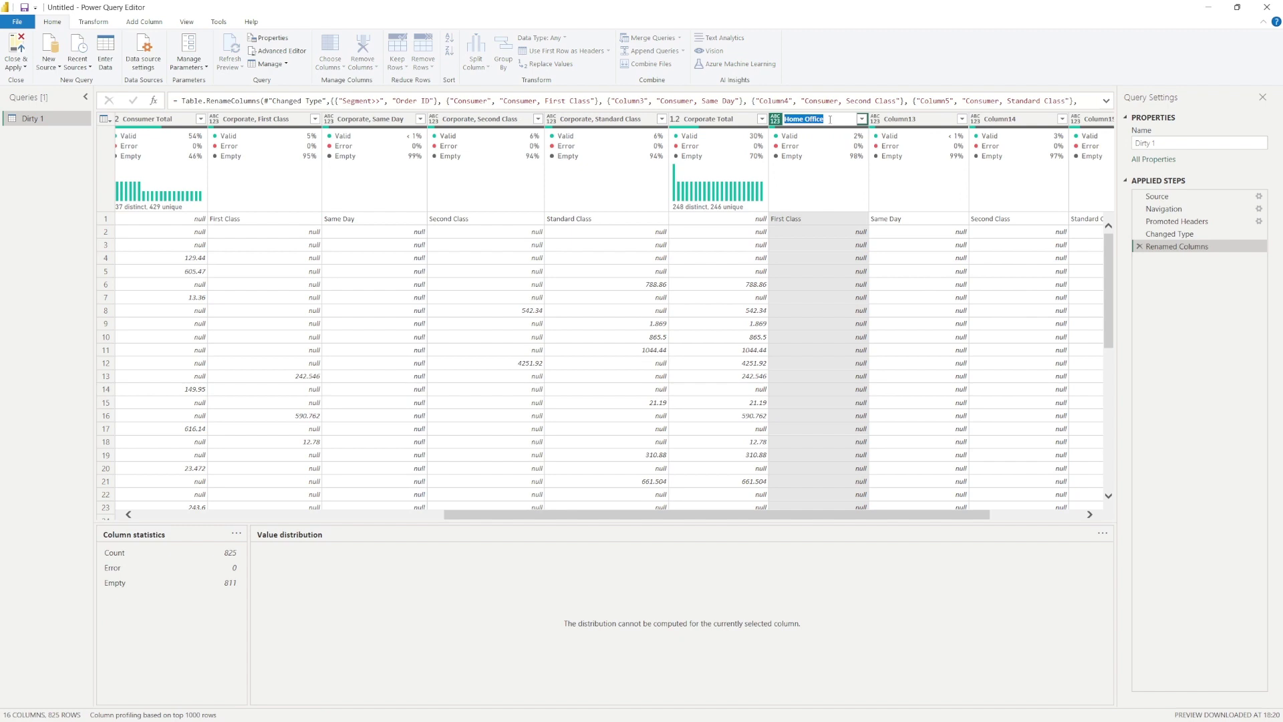
{"action": "left_click_drag", "start_coordinate": [835, 120], "coordinate": [697, 123]}
{"action": "key", "text": "Right"}
{"action": "type", "text": ", First Class"}
{"action": "key", "text": "Return"}
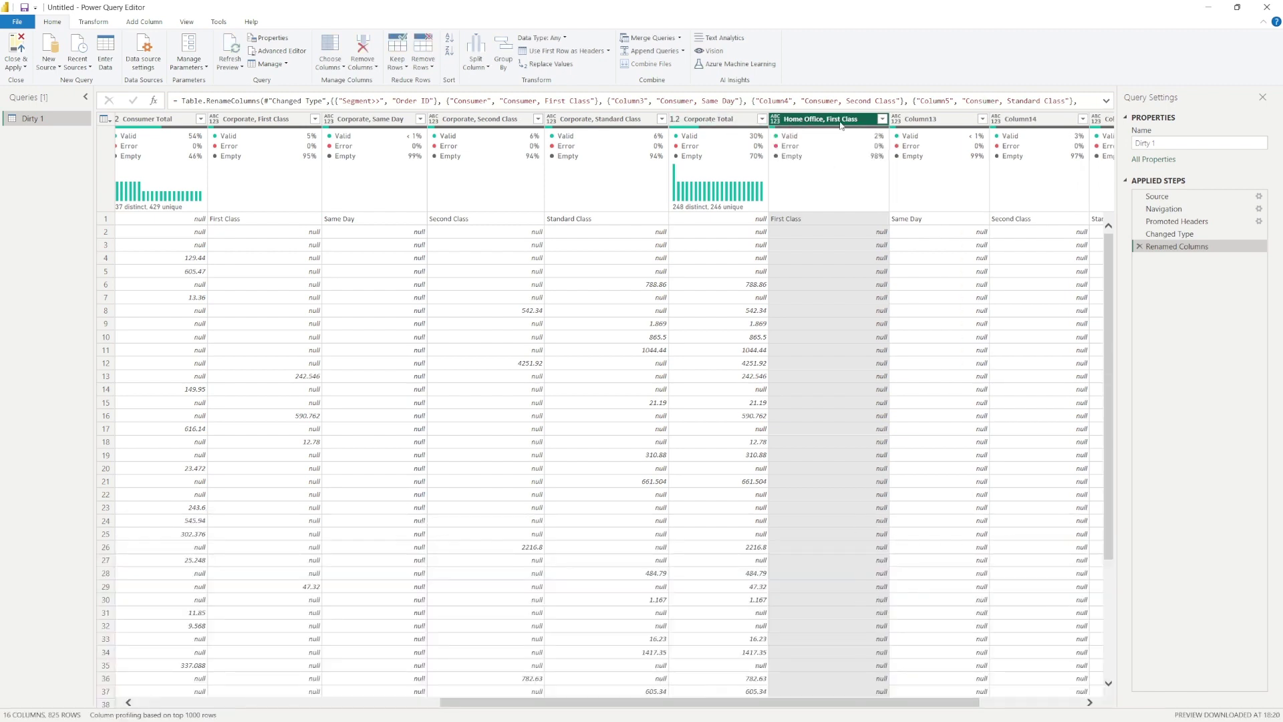
Rename Column13 to "Home Office, Same Day", reusing the "Home Office," prefix copied from the Home Office, First Class column name
{"action": "double_click", "coordinate": [791, 122]}
{"action": "left_click_drag", "start_coordinate": [827, 119], "coordinate": [758, 119]}
{"action": "key", "text": "ctrl+c"}
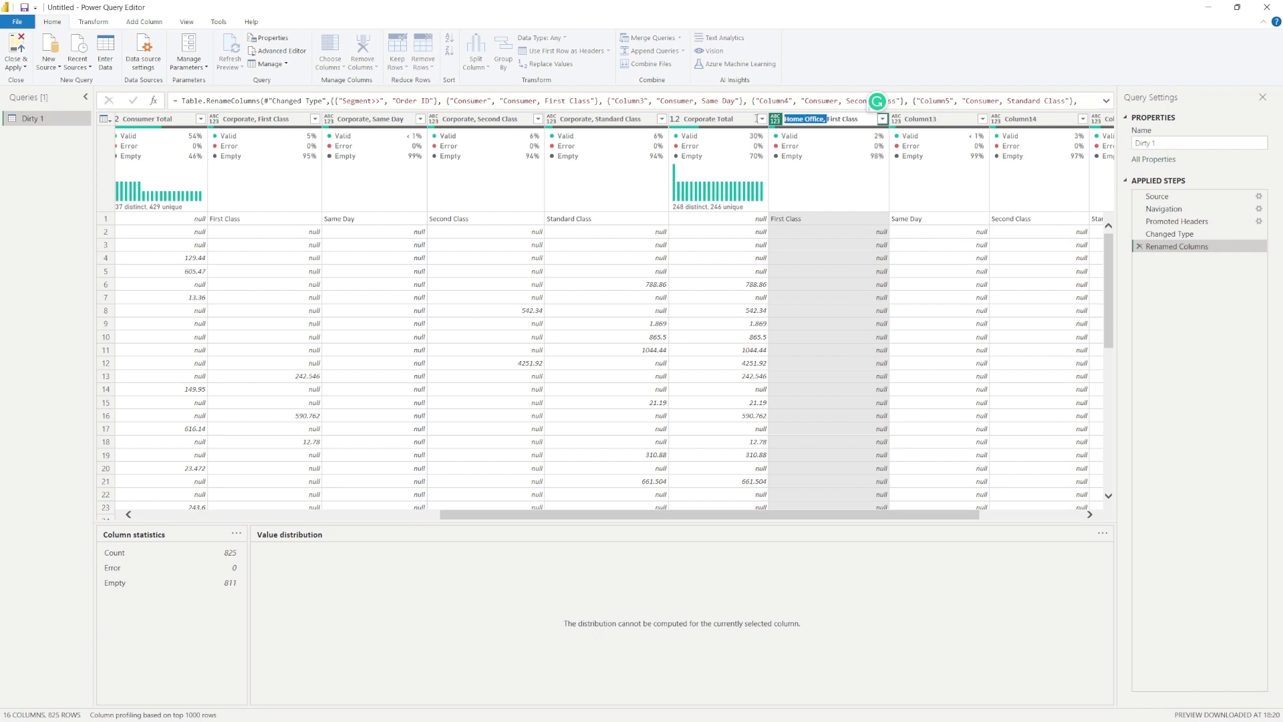
{"action": "left_click", "coordinate": [939, 121]}
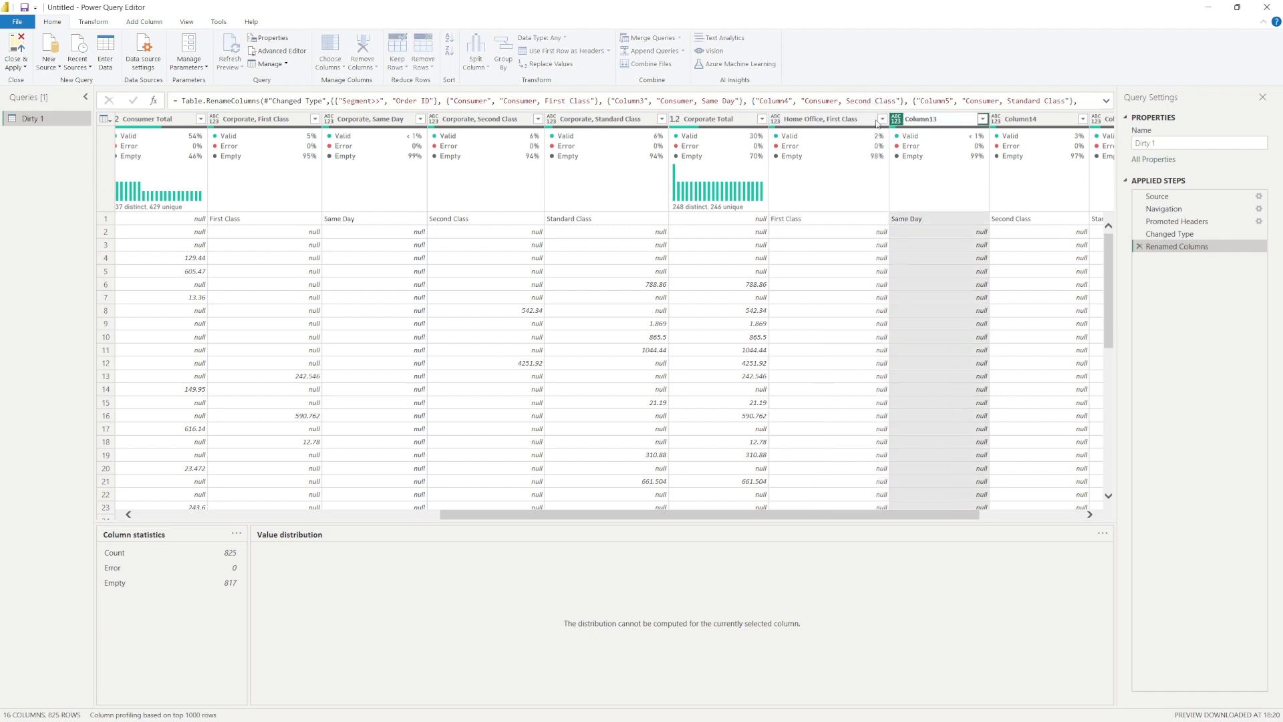
{"action": "double_click", "coordinate": [926, 119]}
{"action": "key", "text": "ctrl+v"}
{"action": "type", "text": "Da"}
{"action": "key", "text": "BackSpace"}
{"action": "key", "text": "BackSpace"}
{"action": "type", "text": "Same Day"}
{"action": "key", "text": "Return"}
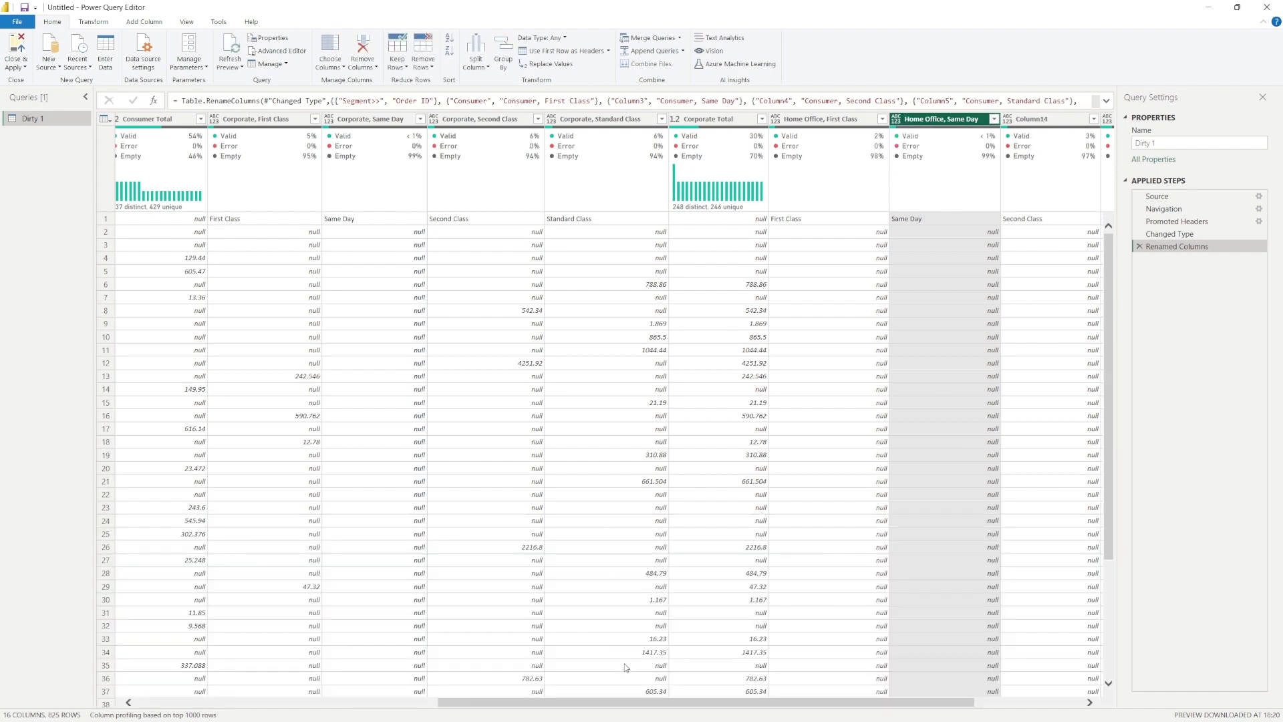
Rename Column14 to "Home Office, Second Class"
{"action": "left_click_drag", "start_coordinate": [647, 702], "coordinate": [926, 720]}
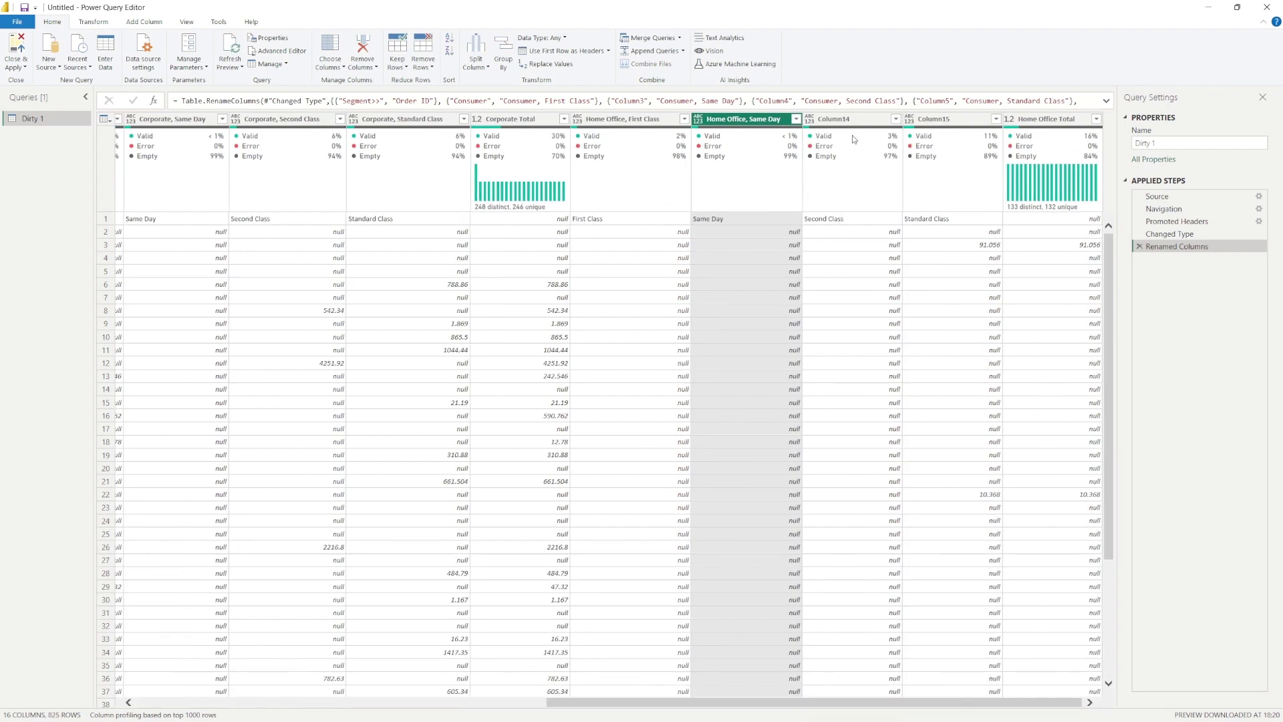
{"action": "double_click", "coordinate": [833, 119]}
{"action": "type", "text": "Home Office,"}
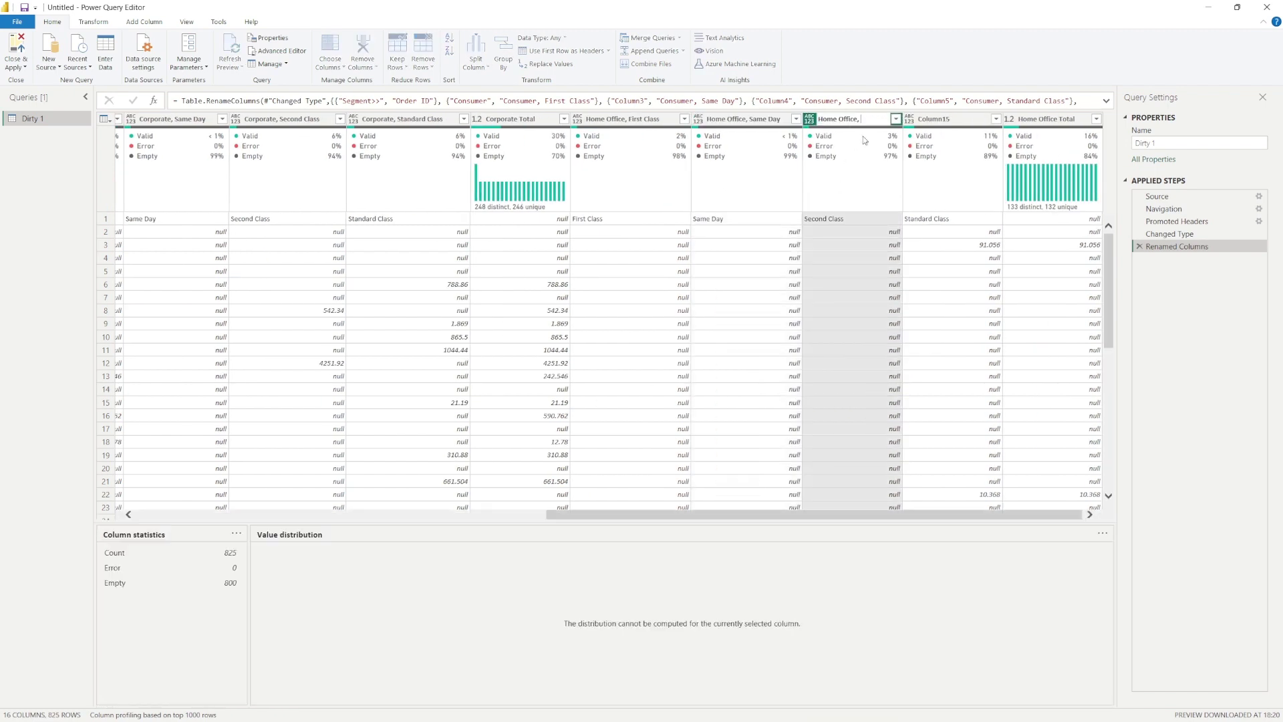
{"action": "type", "text": " Second Class"}
{"action": "key", "text": "Return"}
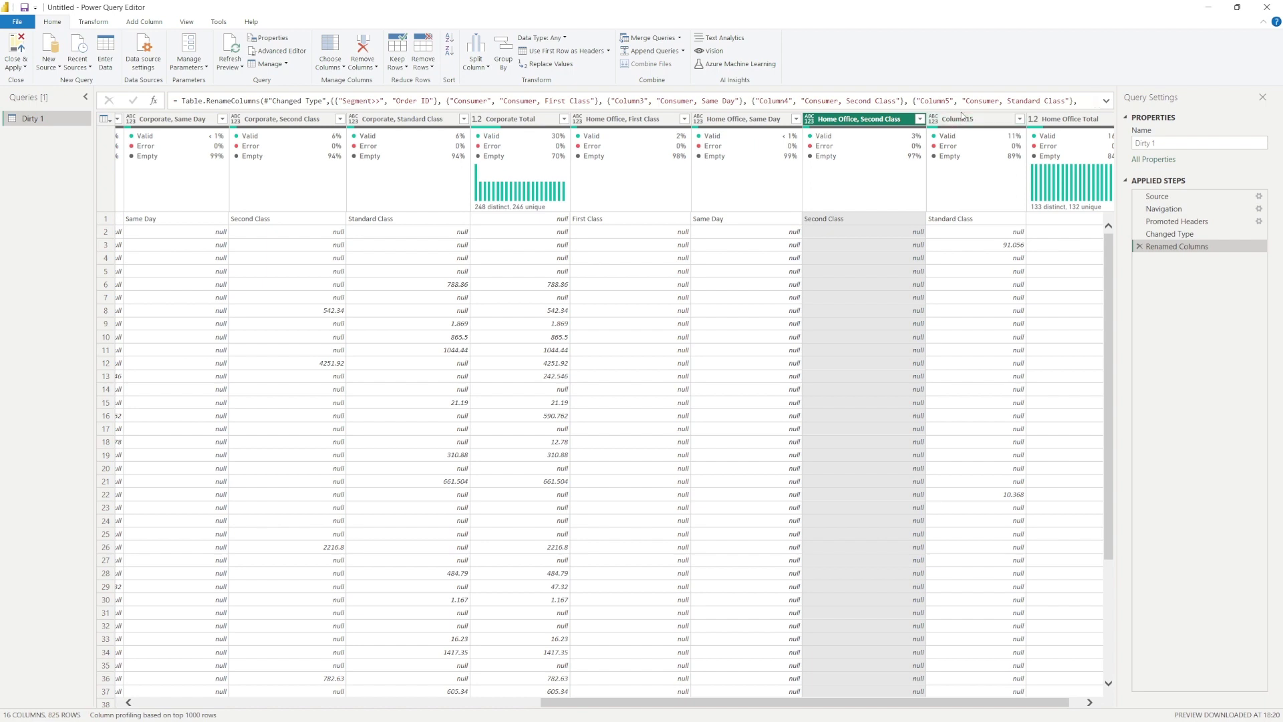
Rename Column15 to "Home Office, Standard Class"
{"action": "left_click", "coordinate": [958, 122]}
{"action": "double_click", "coordinate": [959, 121]}
{"action": "key", "text": "ctrl+v"}
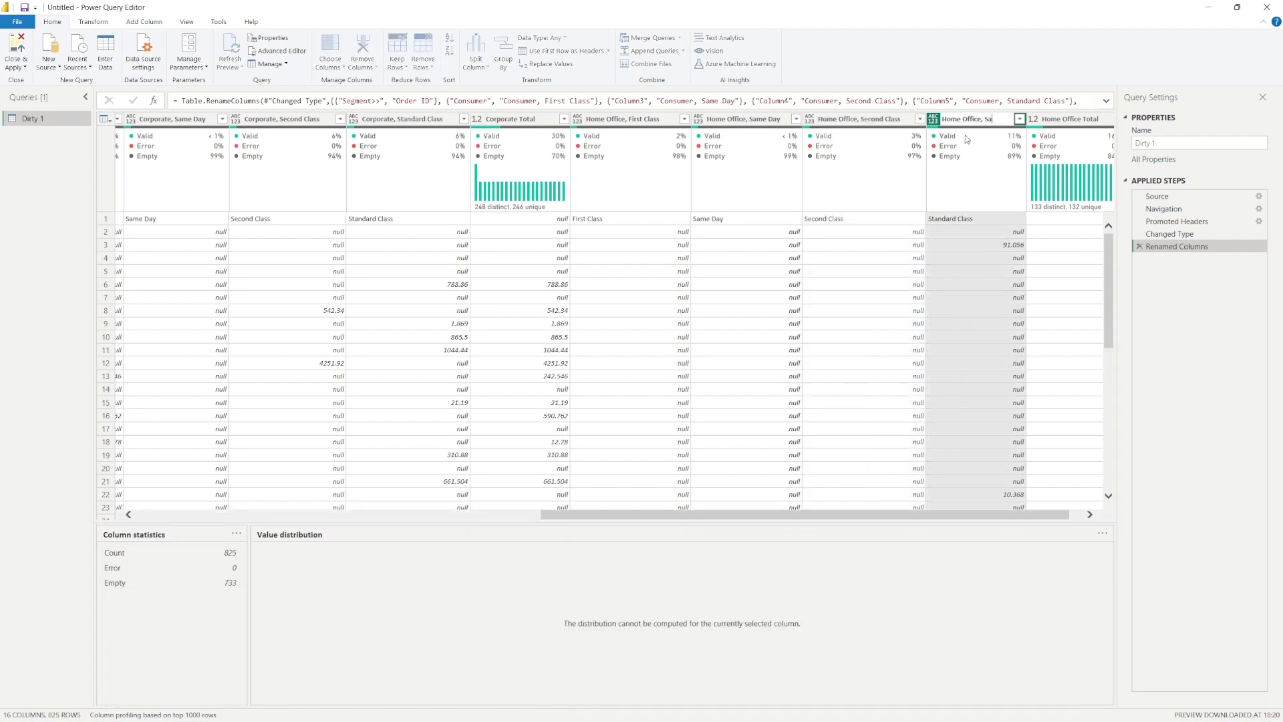
{"action": "type", "text": "Standard Class"}
{"action": "key", "text": "Return"}
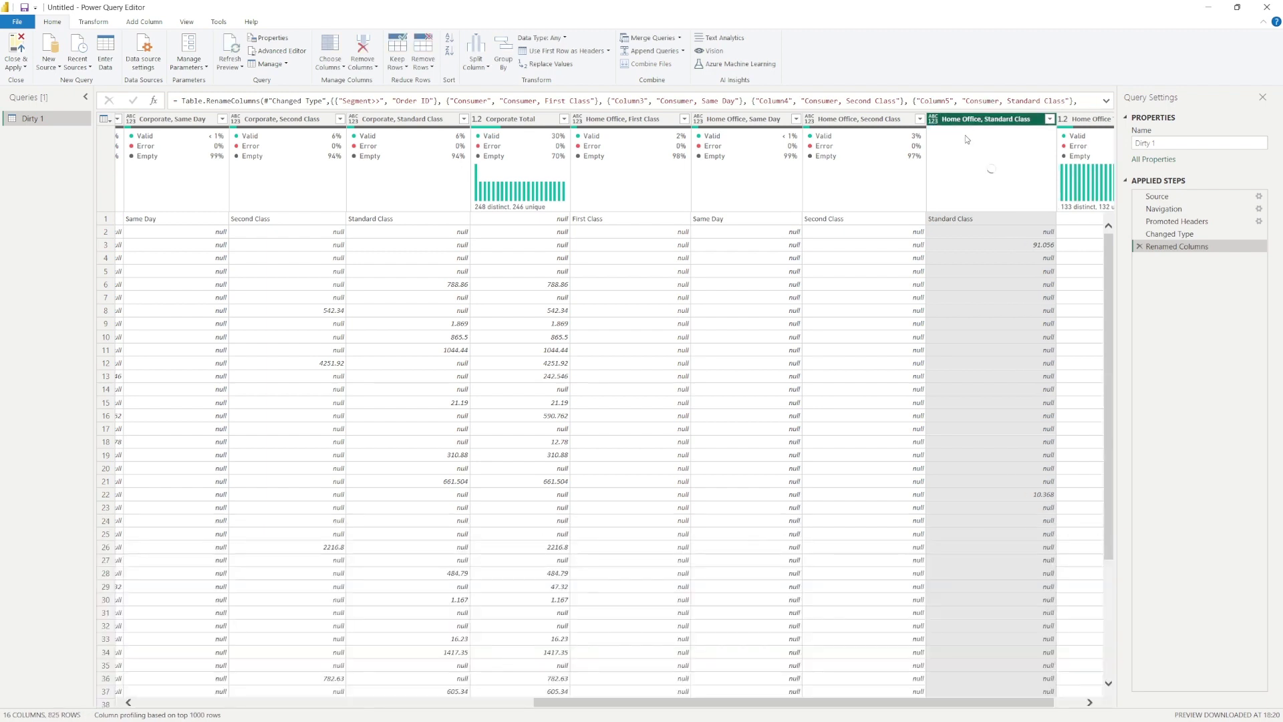
Review the column names from Home Office Total back to Order ID and the Ship Mode and Order ID rows above the data
{"action": "left_click_drag", "start_coordinate": [907, 705], "coordinate": [935, 705]}
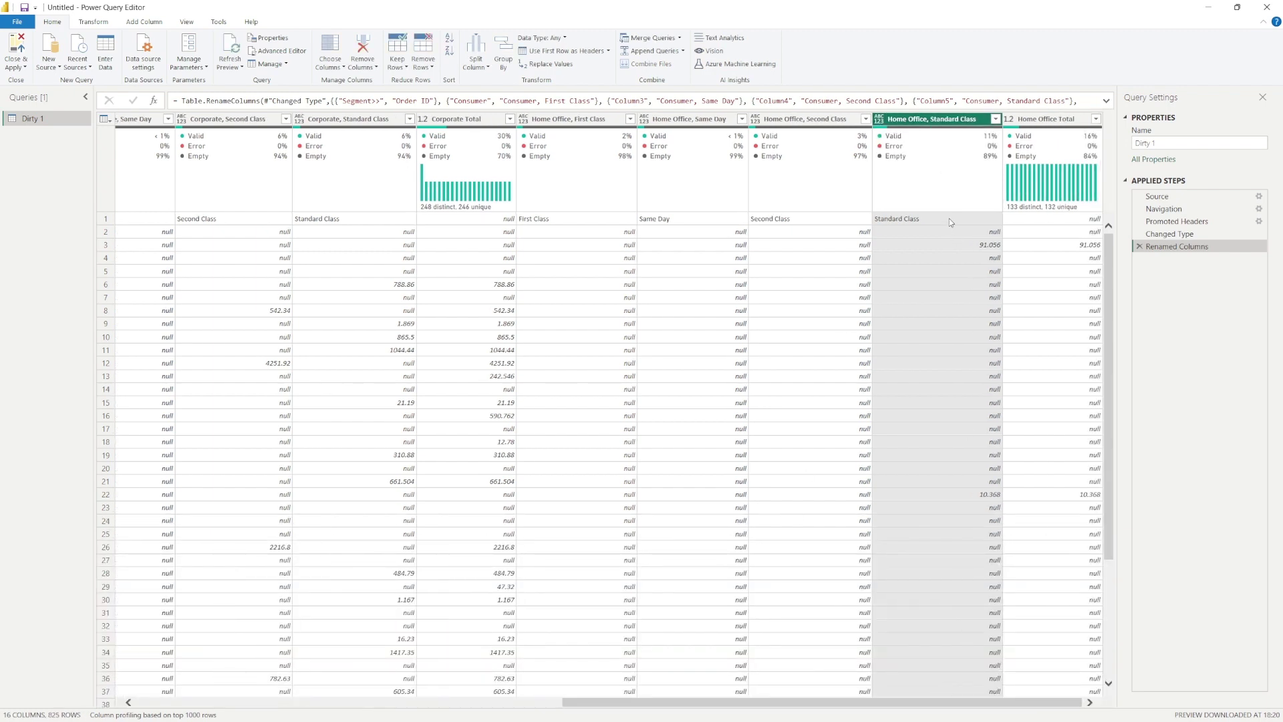
{"action": "left_click", "coordinate": [1038, 119]}
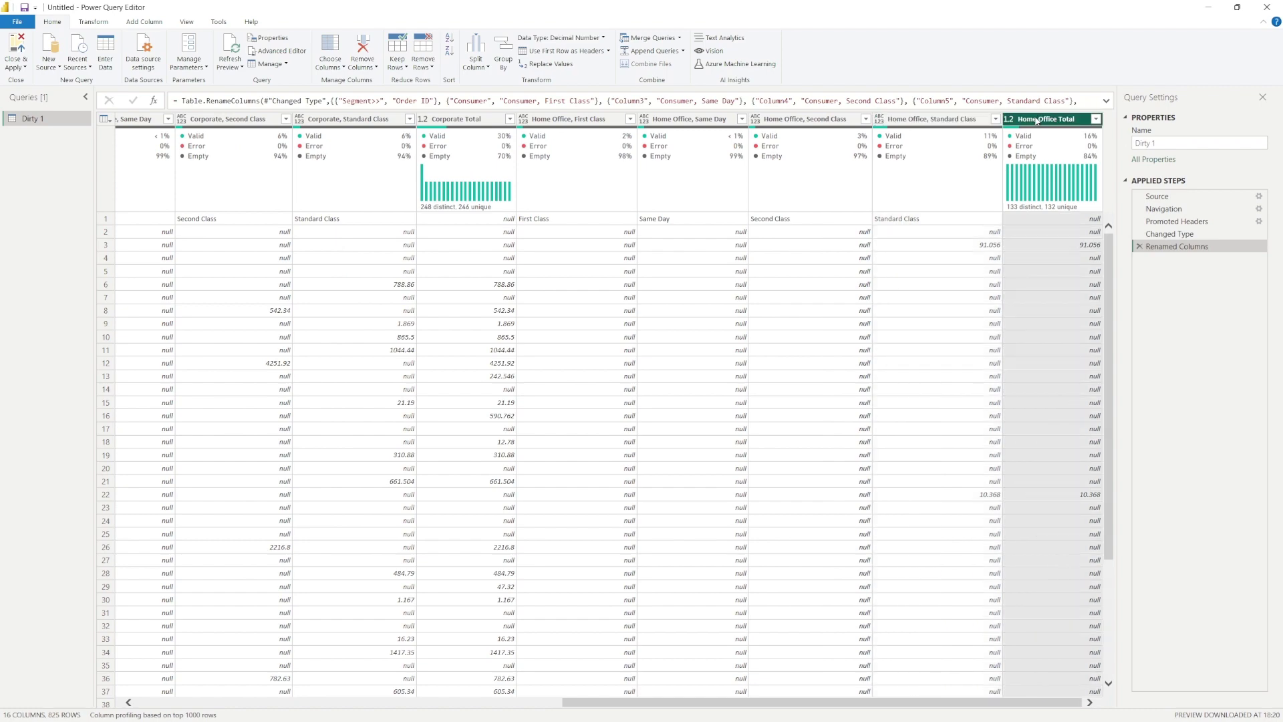
{"action": "left_click_drag", "start_coordinate": [586, 515], "coordinate": [160, 516]}
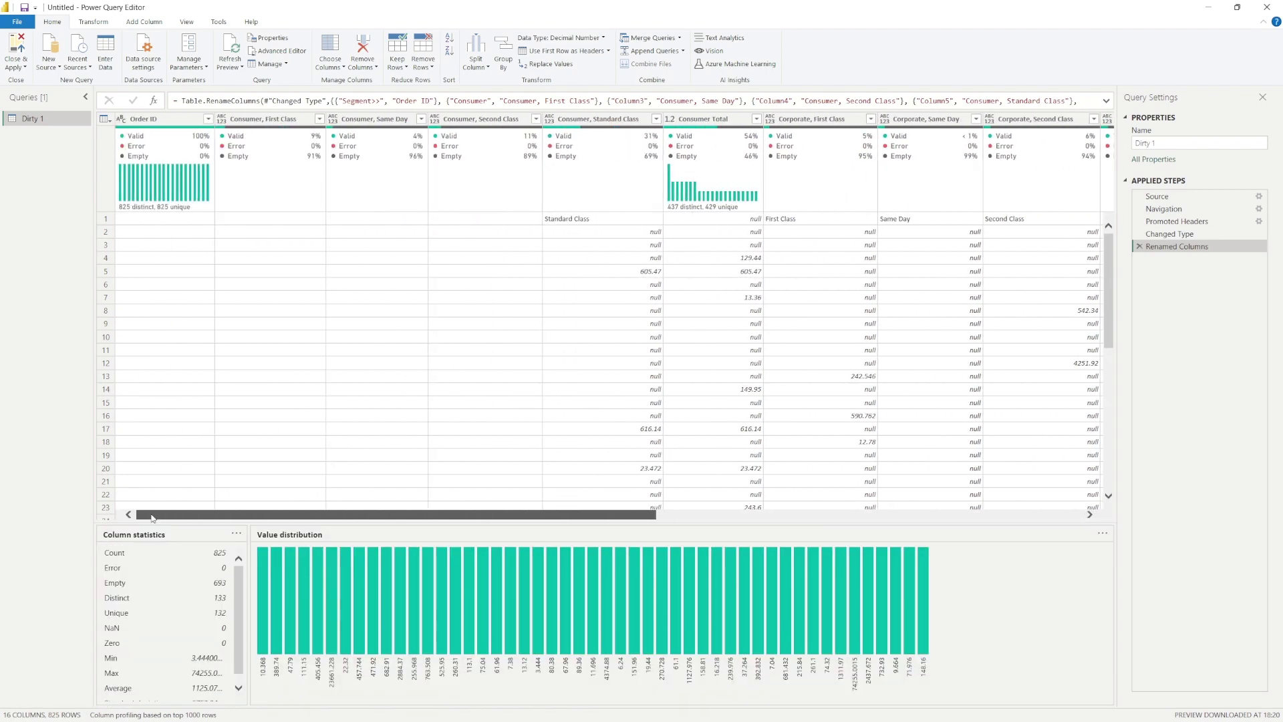
{"action": "left_click", "coordinate": [155, 118]}
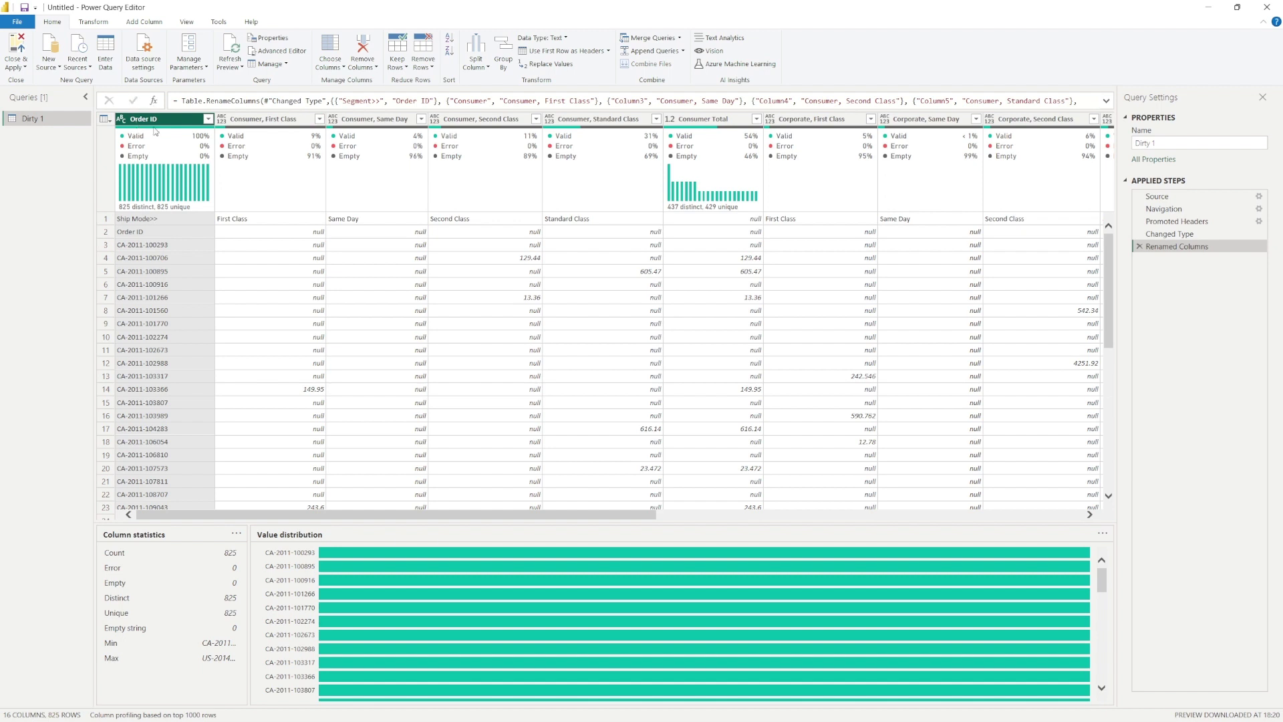
{"action": "left_click", "coordinate": [119, 222]}
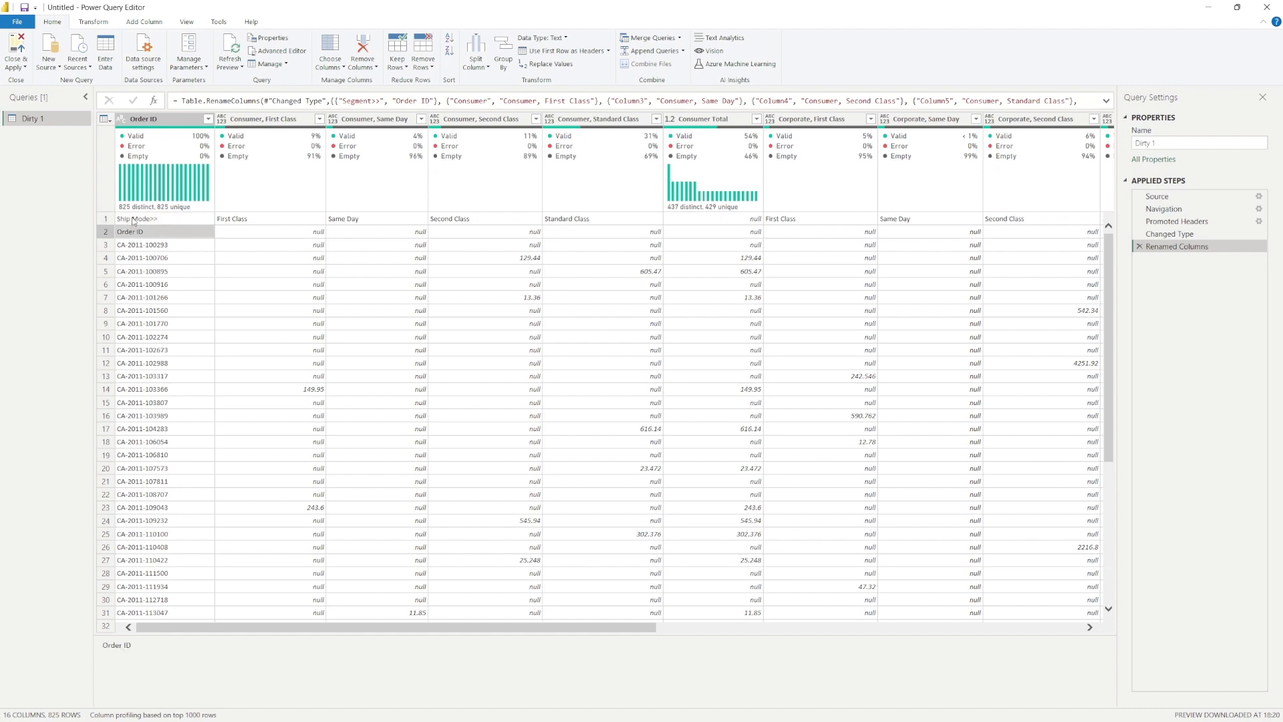
{"action": "left_click", "coordinate": [133, 233]}
{"action": "left_click", "coordinate": [158, 121]}
{"action": "left_click", "coordinate": [119, 217]}
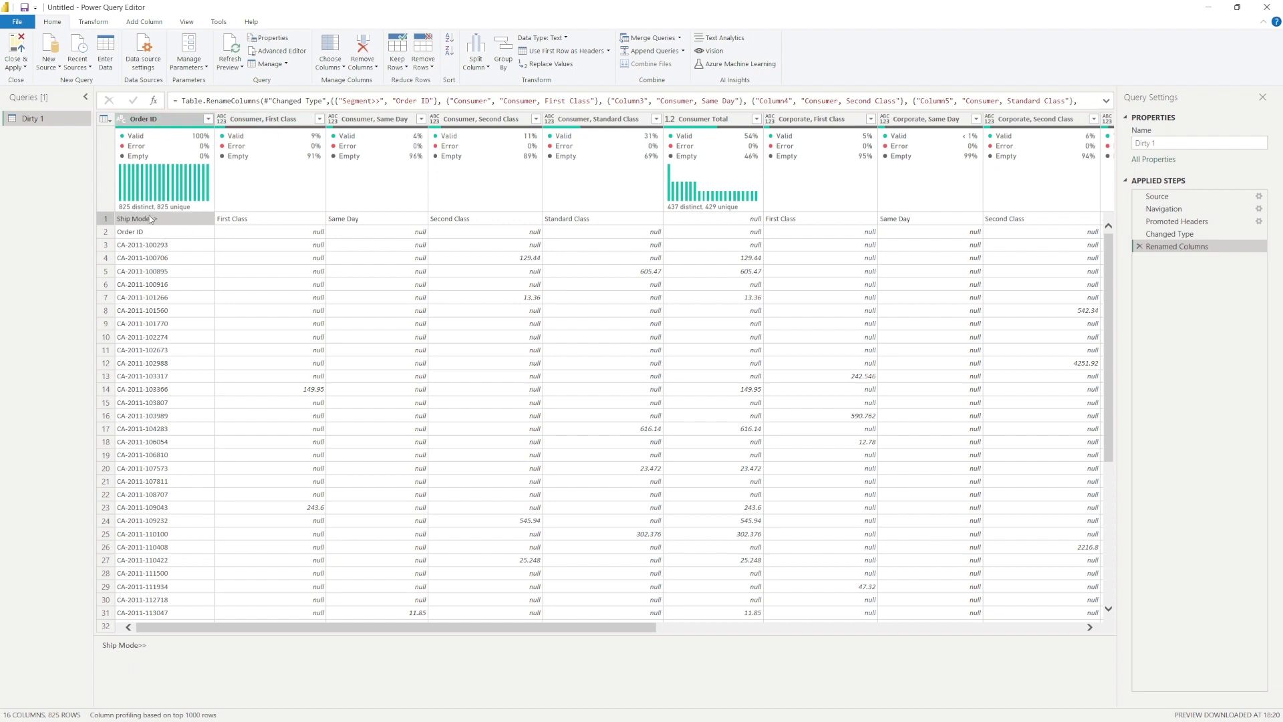
Remove the top 2 rows, holding the leftover Ship Mode and Order ID headers, from the Dirty 1 query
{"action": "double_click", "coordinate": [53, 22]}
{"action": "left_click", "coordinate": [52, 22]}
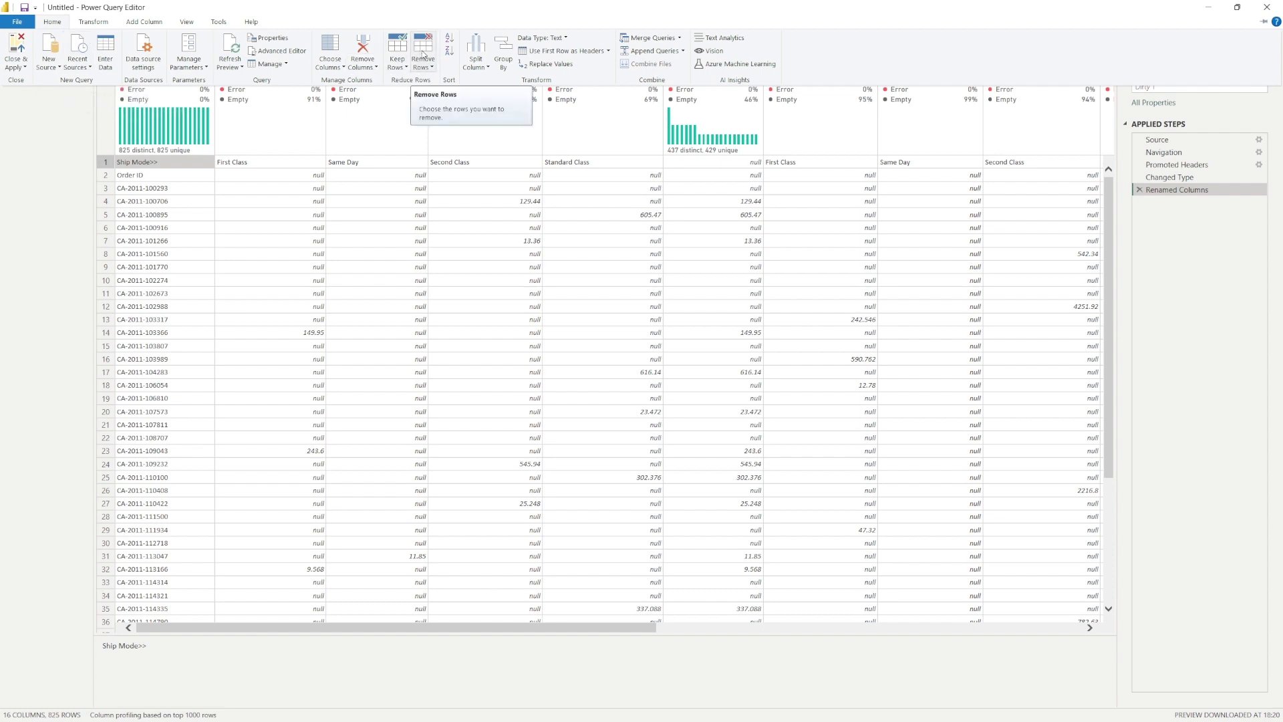
{"action": "left_click", "coordinate": [430, 62]}
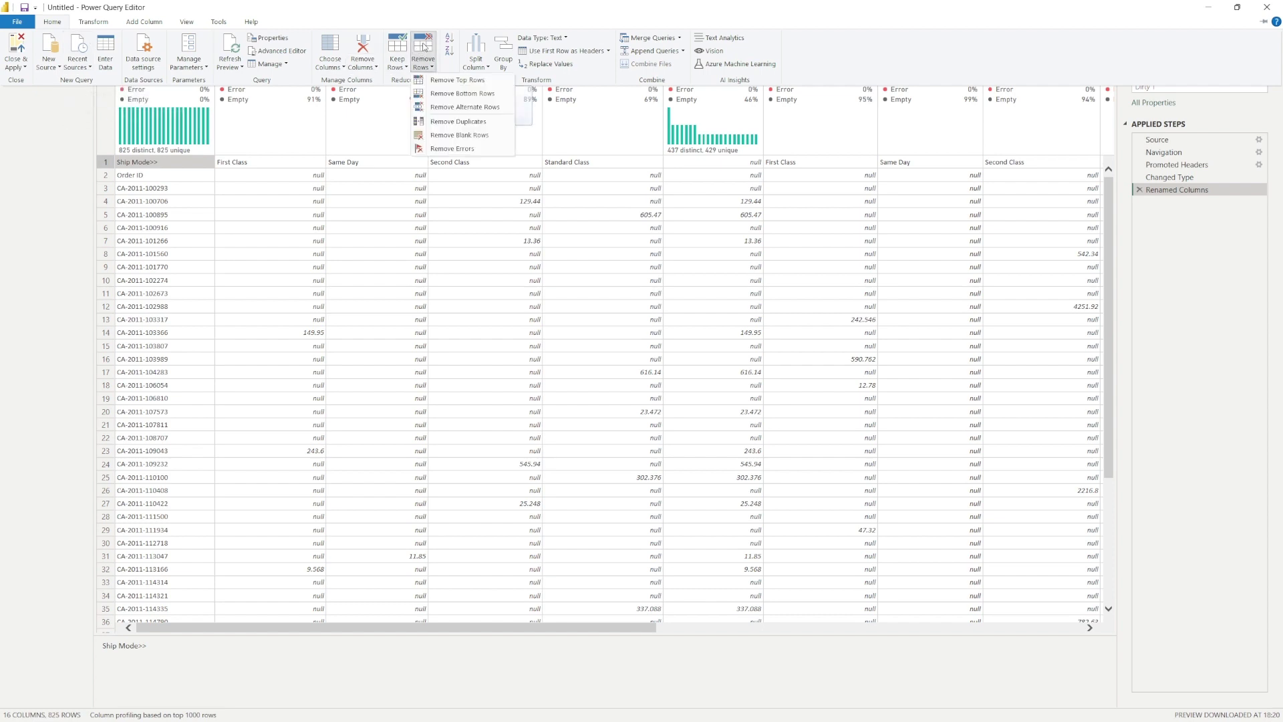
{"action": "left_click", "coordinate": [451, 80]}
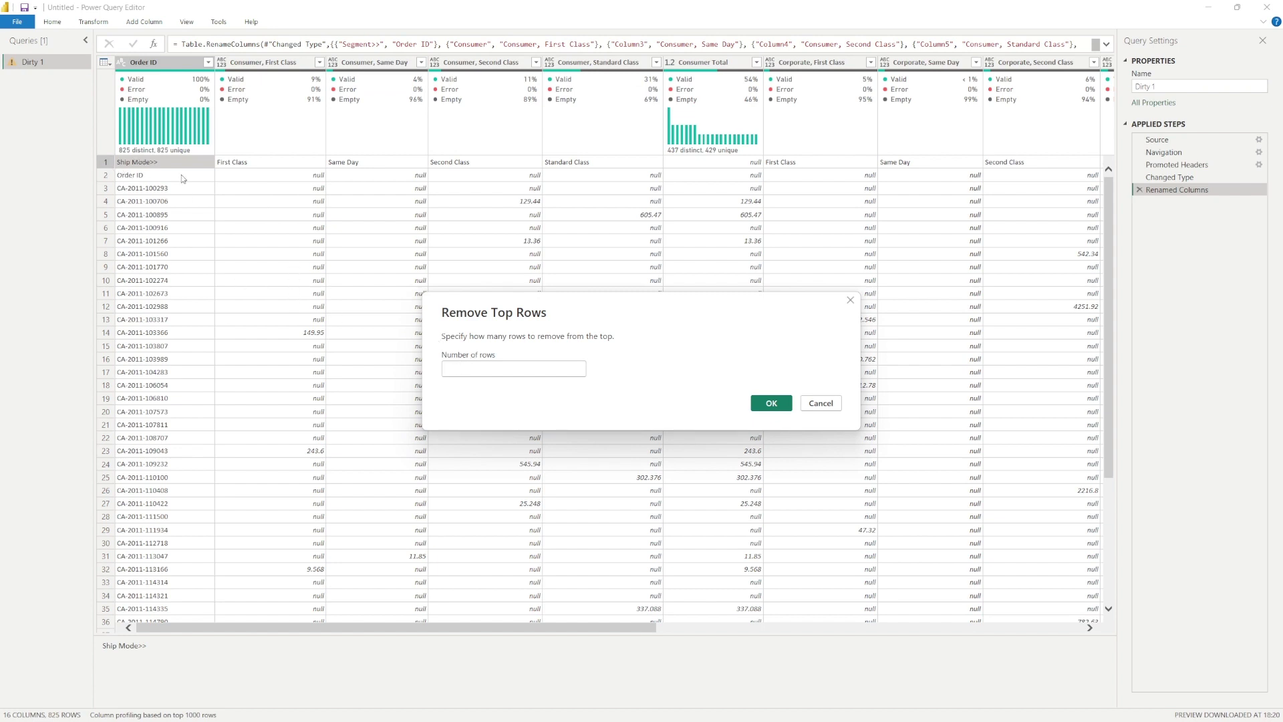
{"action": "type", "text": "2"}
{"action": "left_click", "coordinate": [769, 405]}
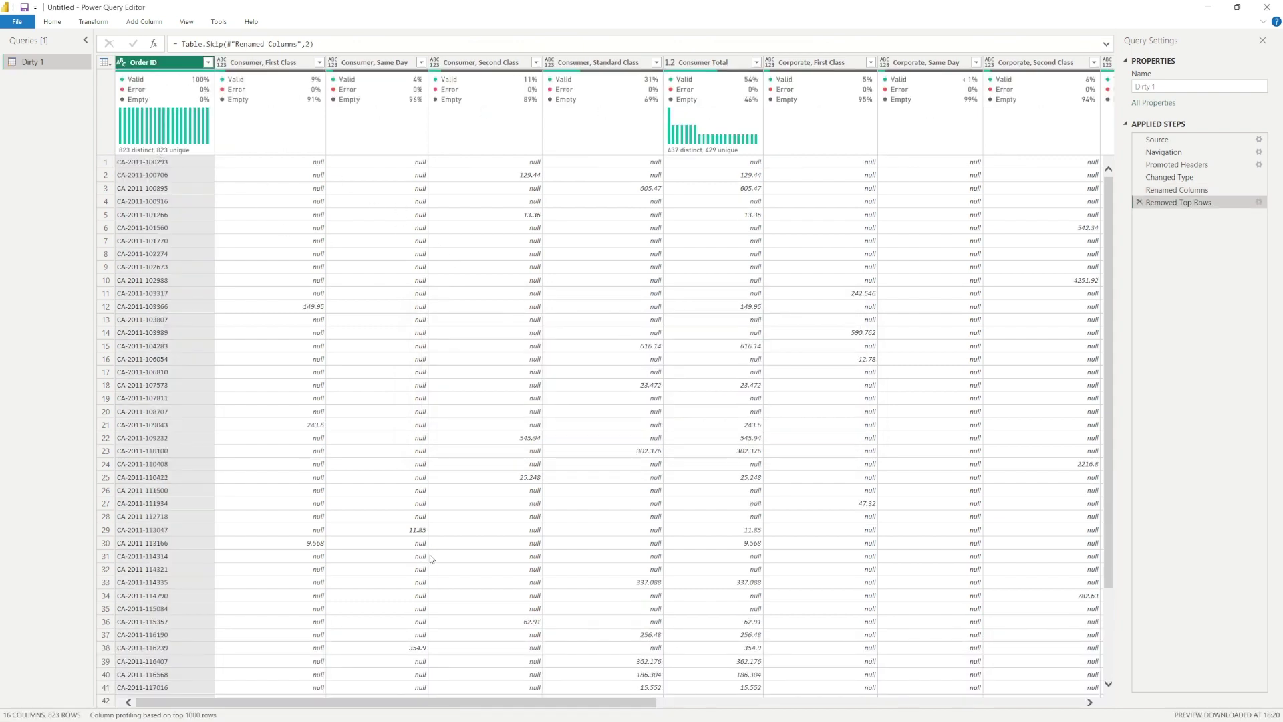
Unpivot all columns other than Order ID into attribute-value pairs
{"action": "left_click_drag", "start_coordinate": [486, 703], "coordinate": [681, 703]}
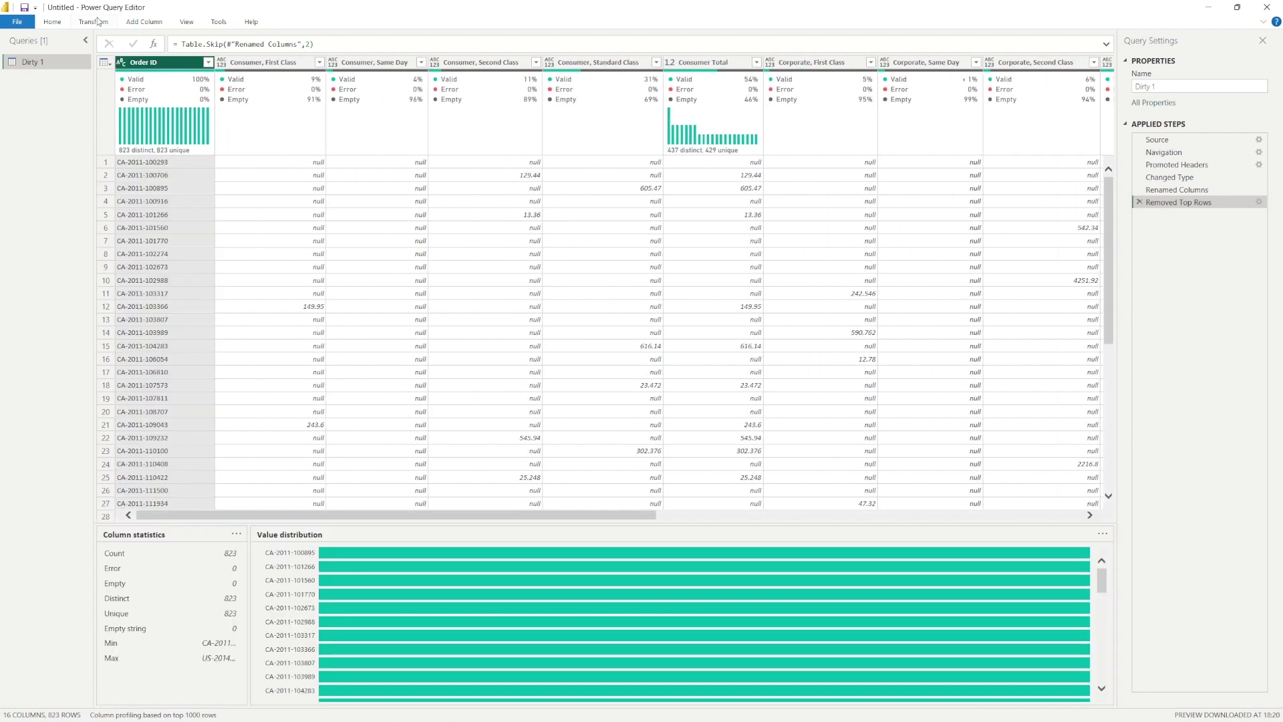
{"action": "left_click", "coordinate": [96, 22]}
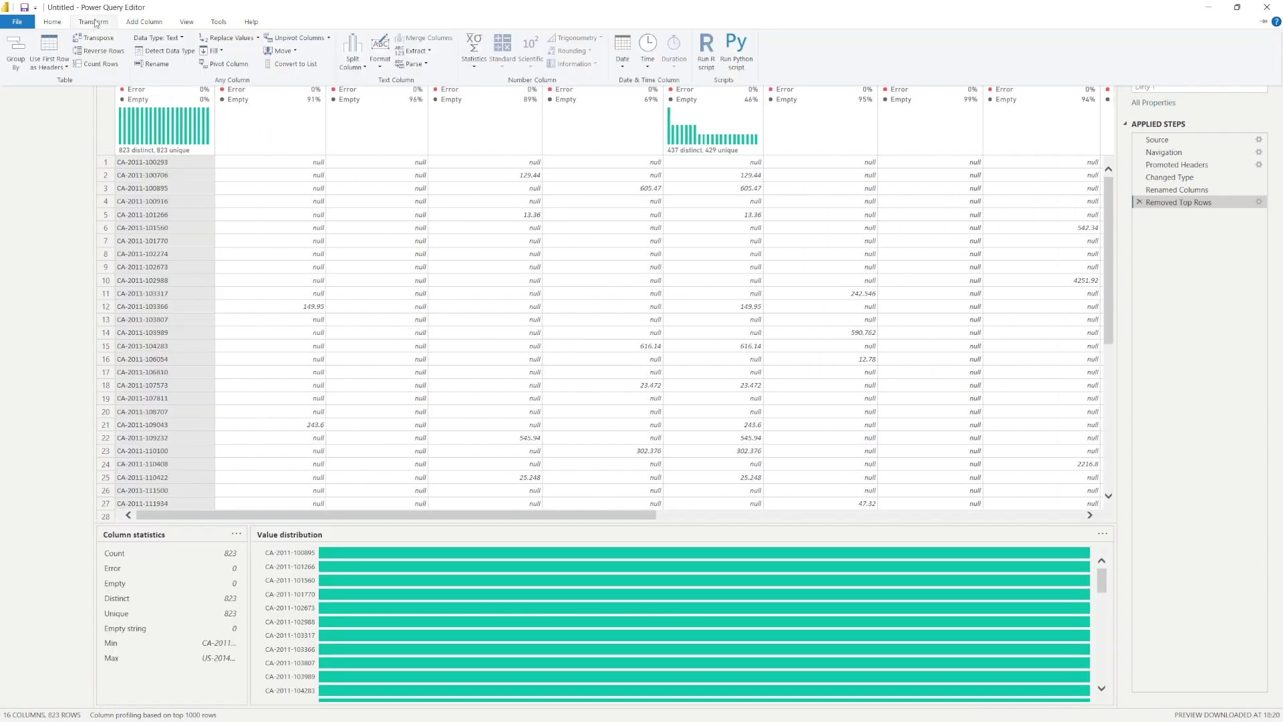
{"action": "left_click", "coordinate": [1263, 22]}
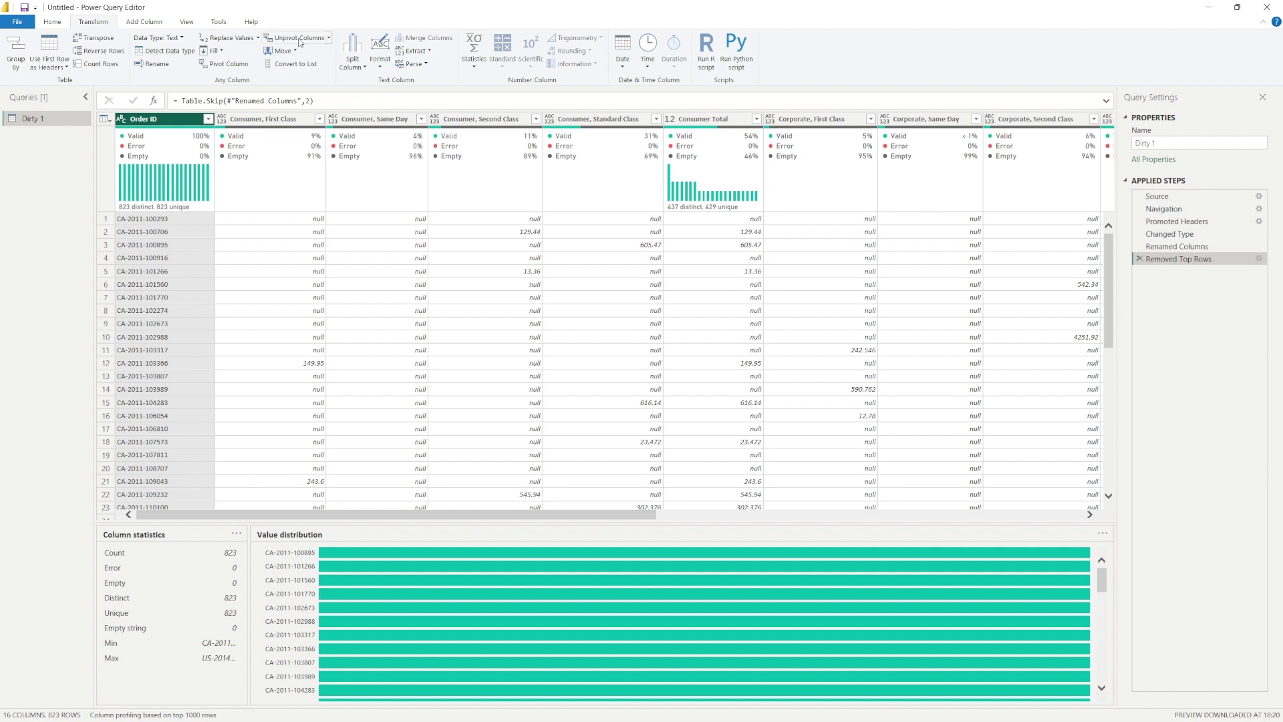
{"action": "left_click", "coordinate": [329, 39]}
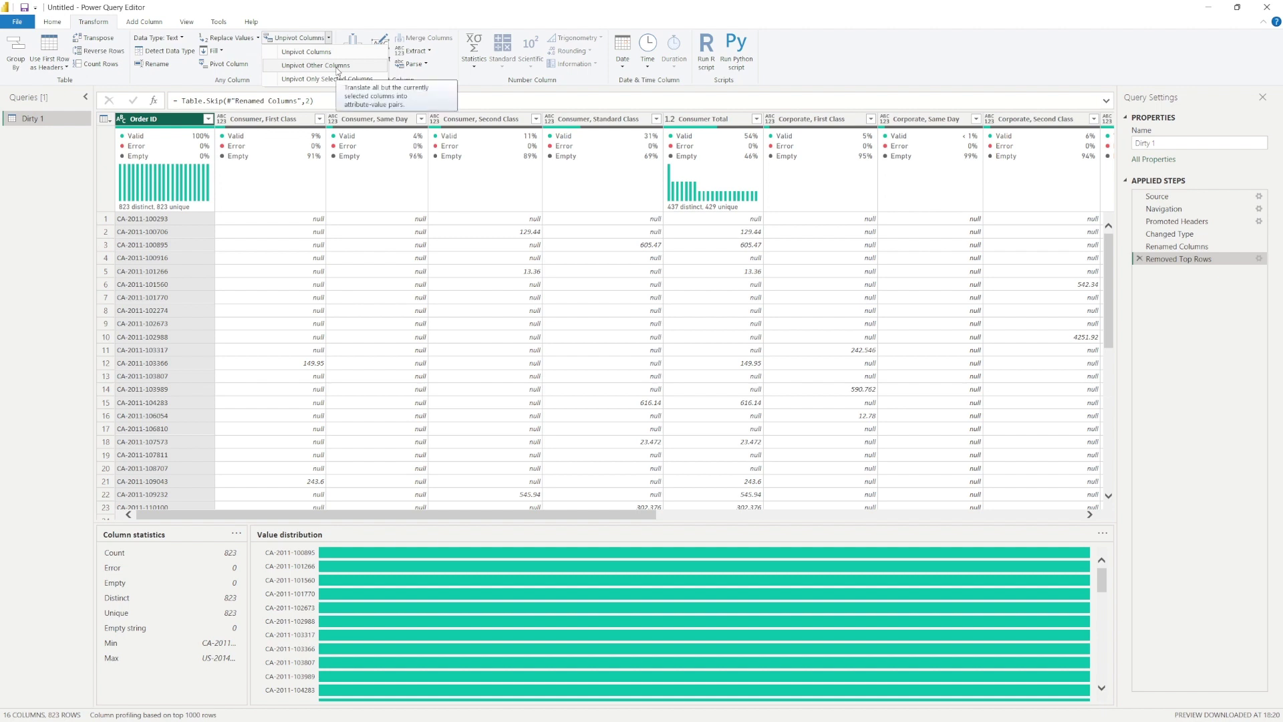
{"action": "left_click", "coordinate": [338, 65]}
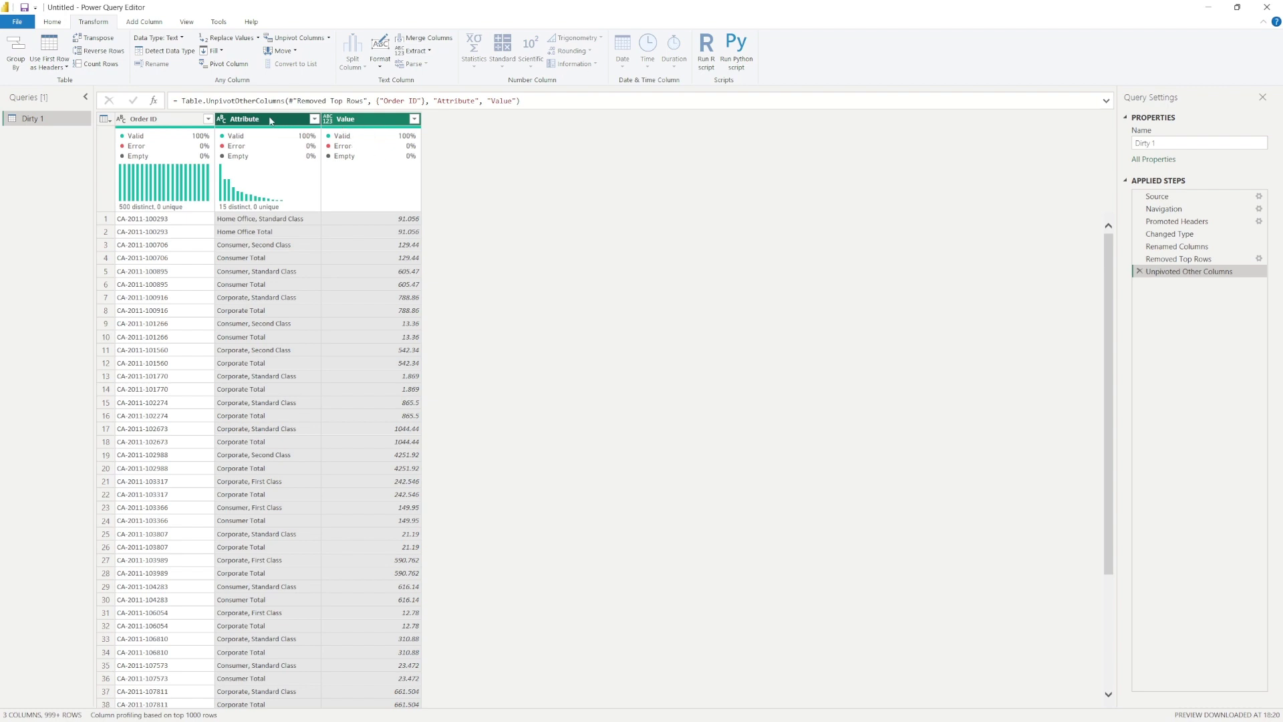
Examine the unpivoted Attribute and Value columns and their column profiles
{"action": "left_click", "coordinate": [260, 122]}
{"action": "left_click", "coordinate": [345, 124]}
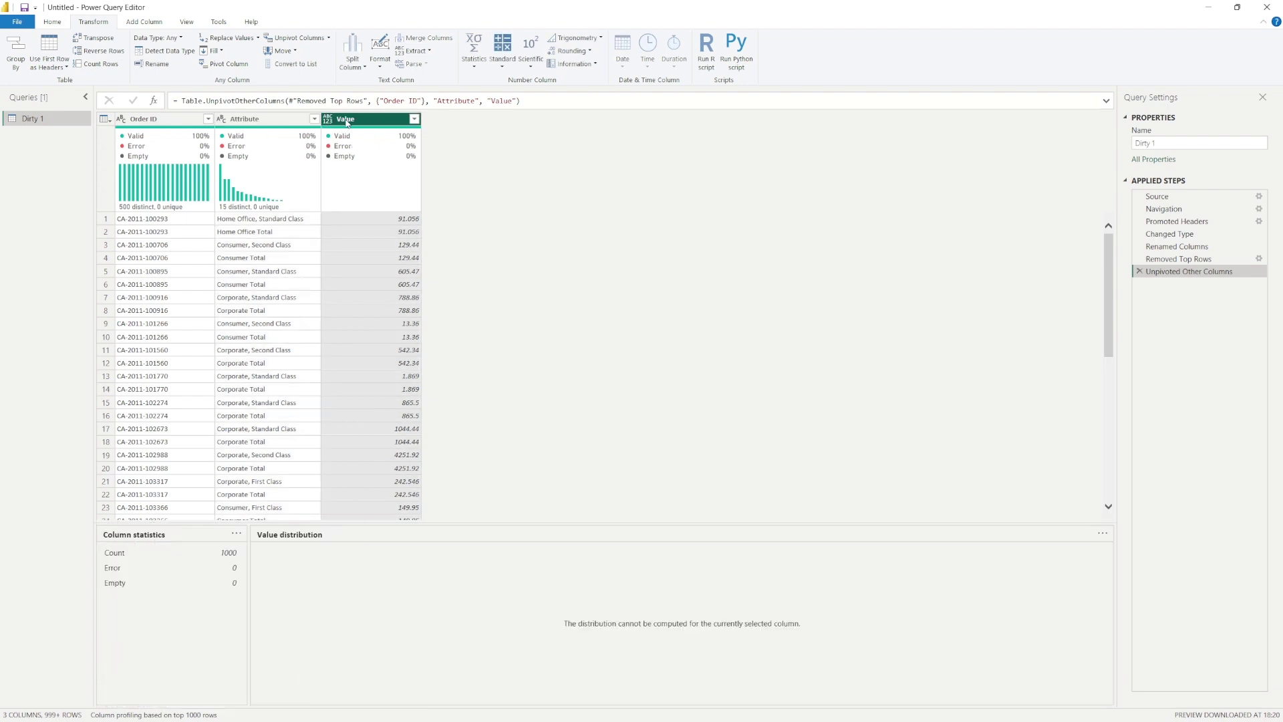
{"action": "left_click", "coordinate": [252, 119]}
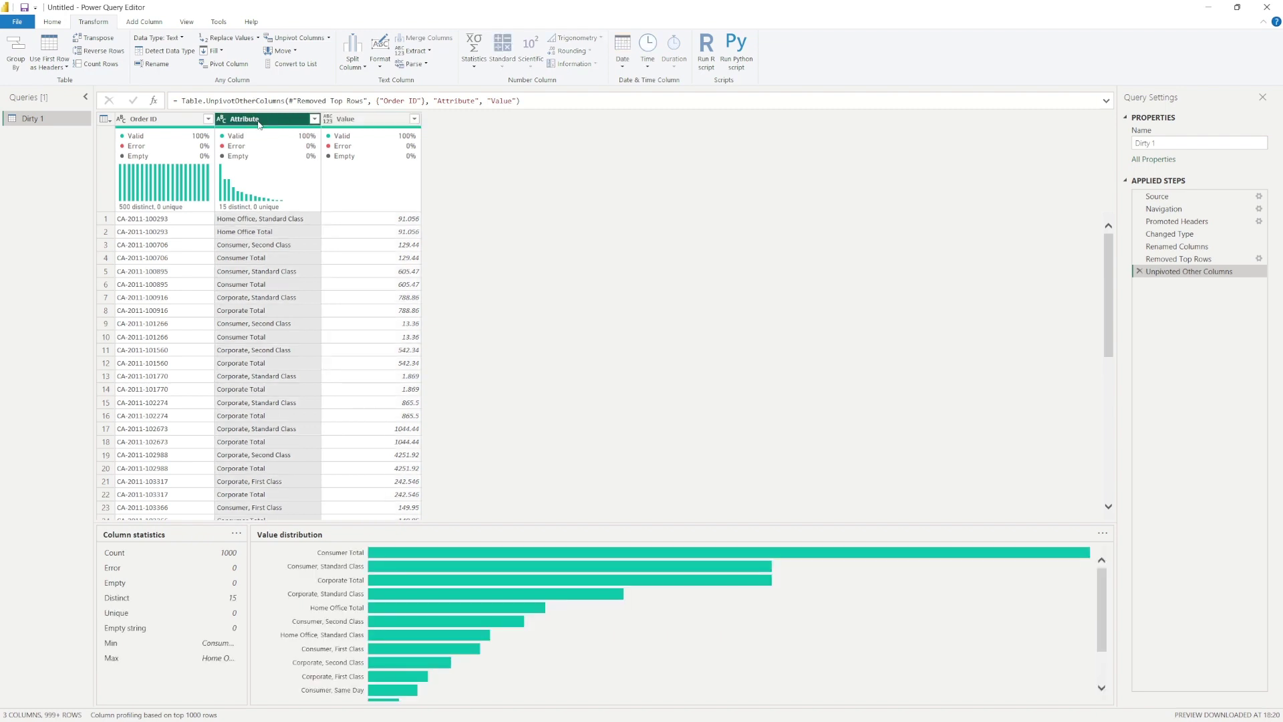
{"action": "mouse_move", "coordinate": [265, 133]}
{"action": "left_click", "coordinate": [353, 119]}
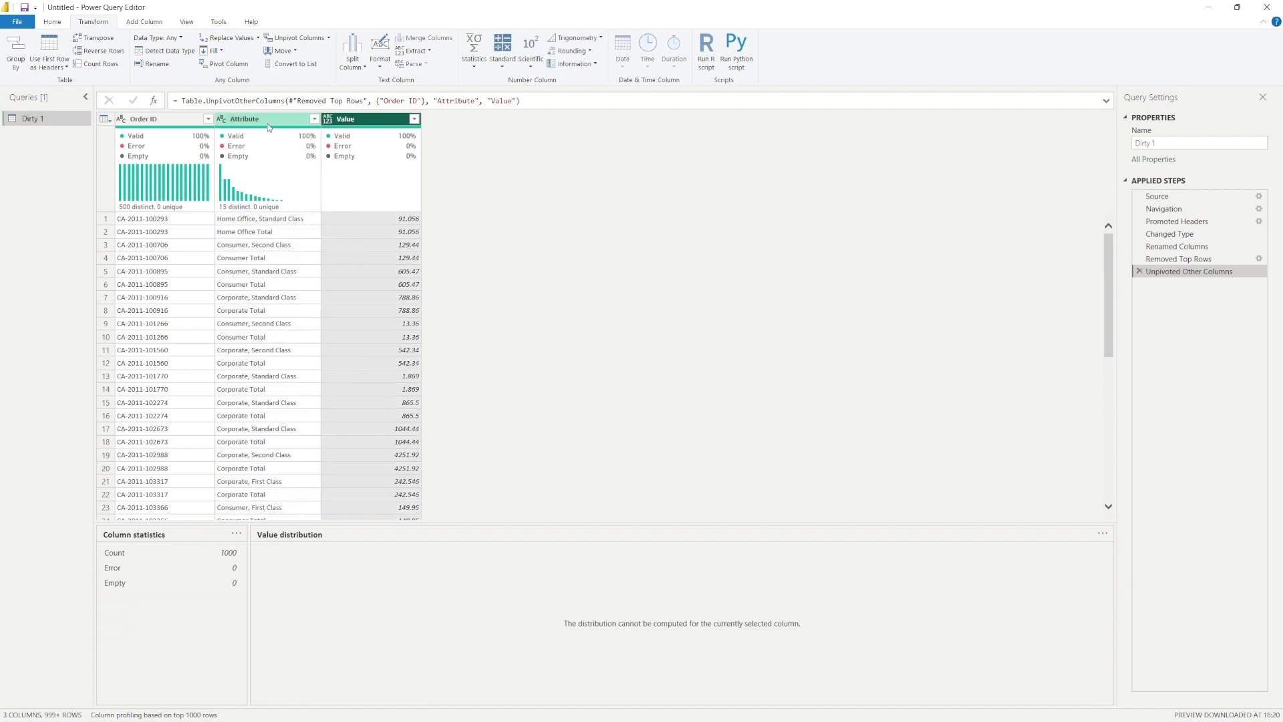
{"action": "left_click", "coordinate": [242, 124]}
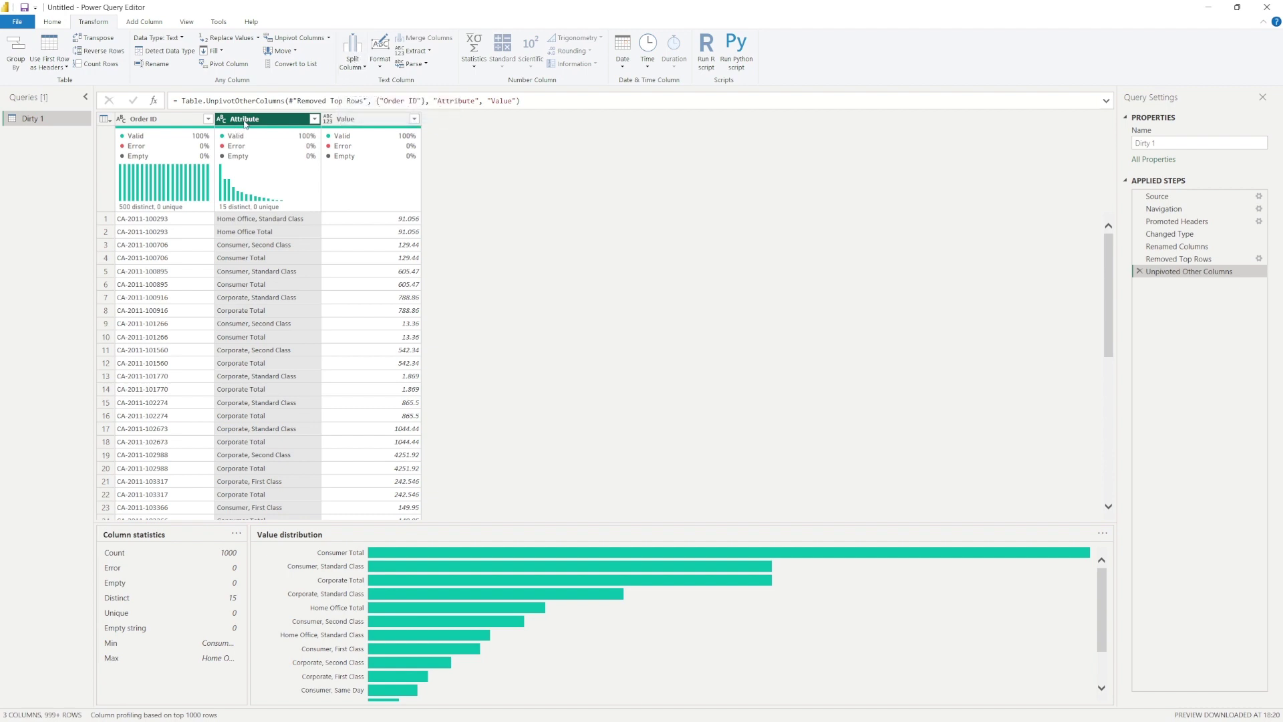
{"action": "right_click", "coordinate": [245, 123]}
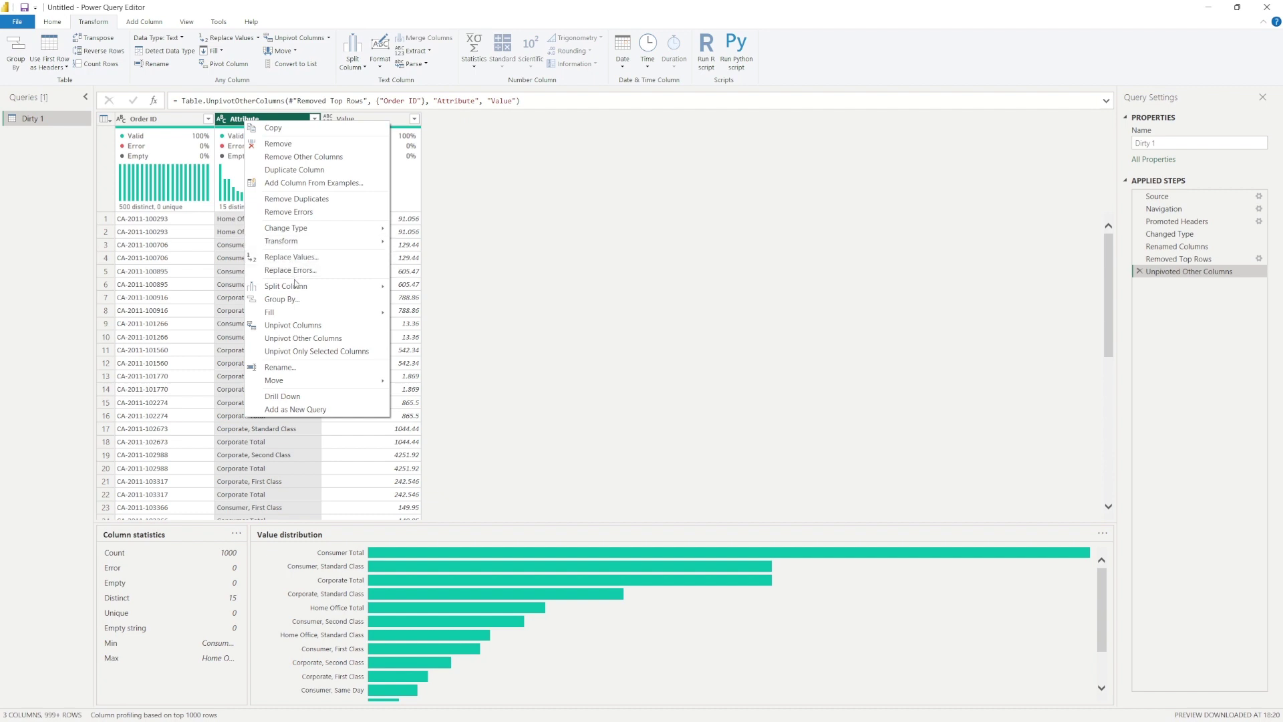
{"action": "mouse_move", "coordinate": [298, 286]}
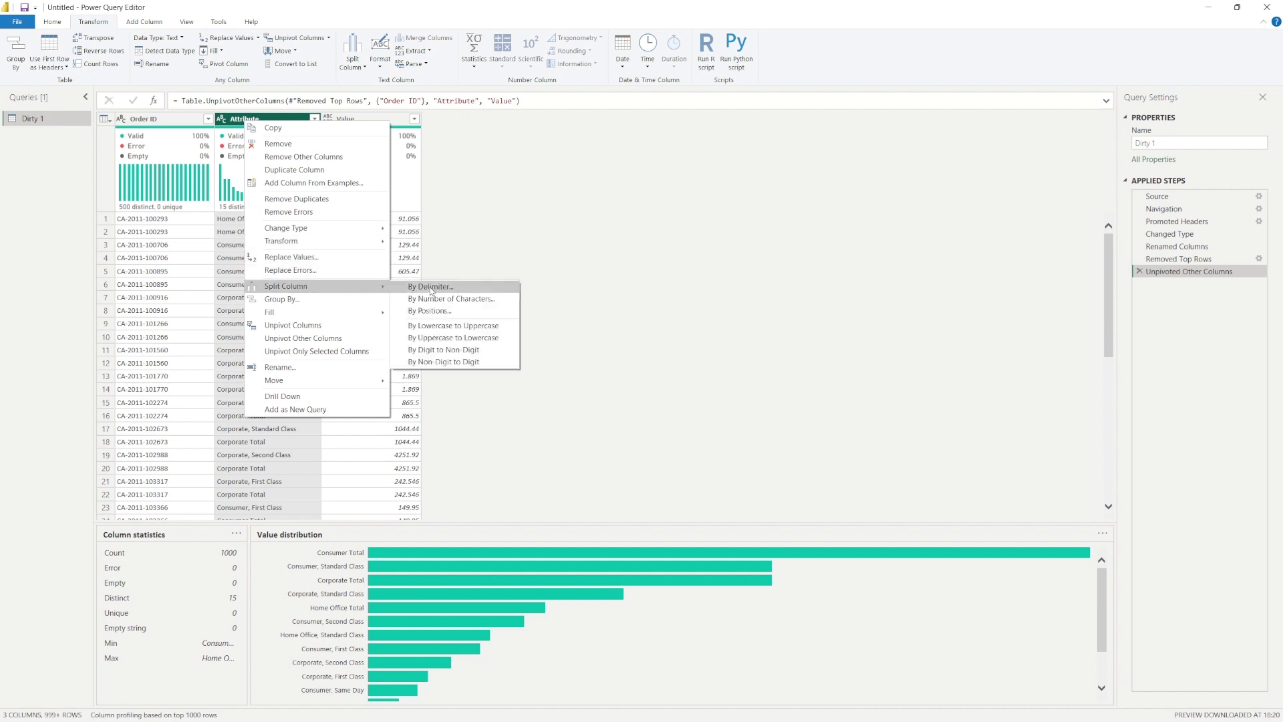
{"action": "left_click", "coordinate": [495, 218]}
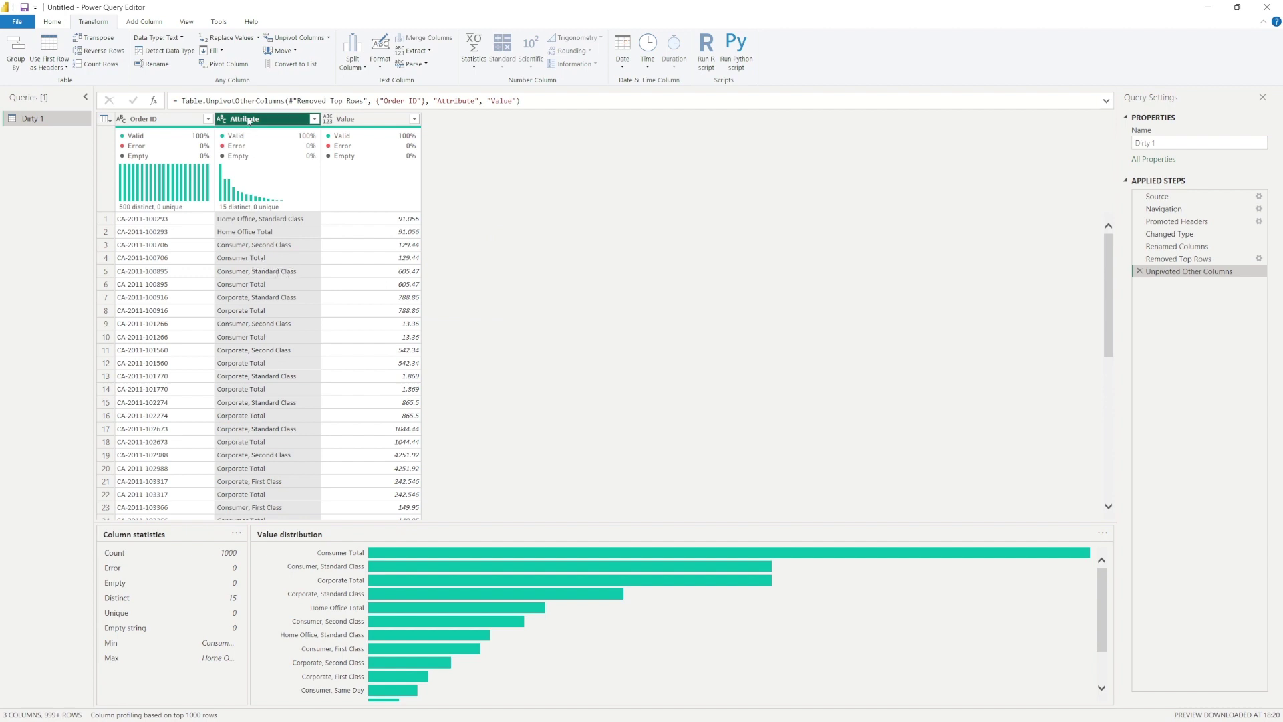
Split the Attribute column by the Comma delimiter at each occurrence of the delimiter
{"action": "right_click", "coordinate": [249, 121]}
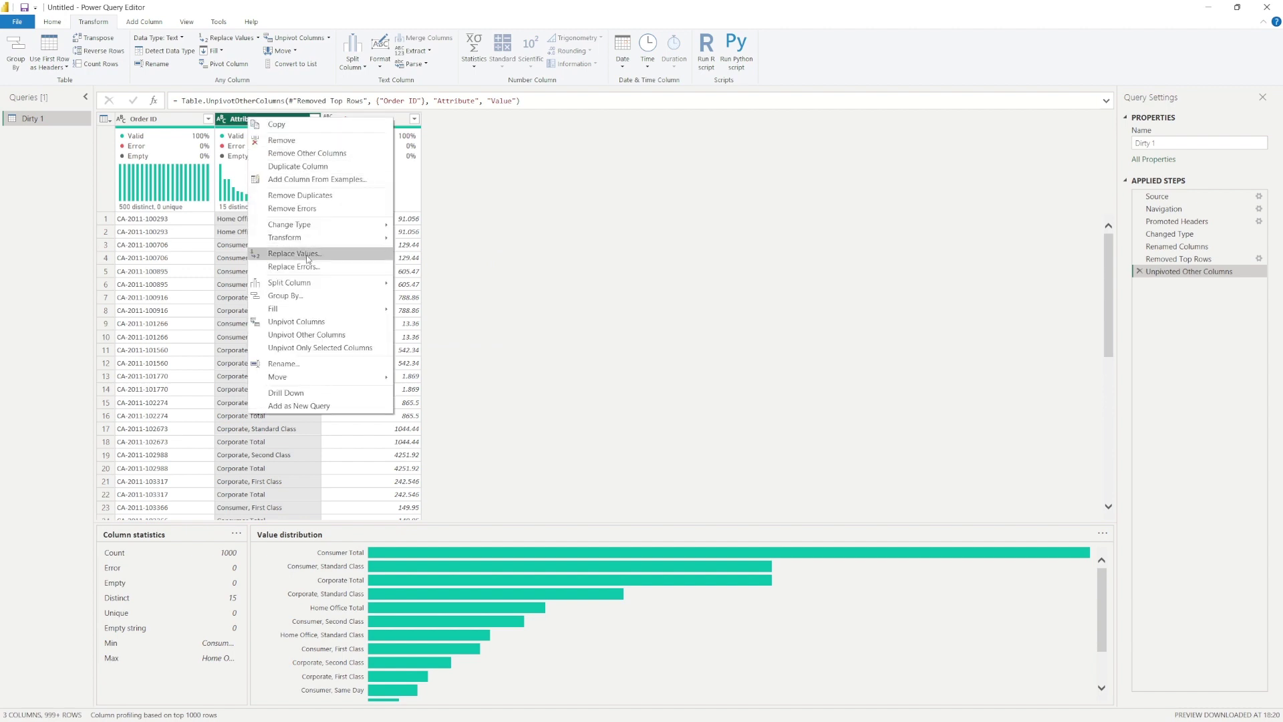
{"action": "mouse_move", "coordinate": [317, 290]}
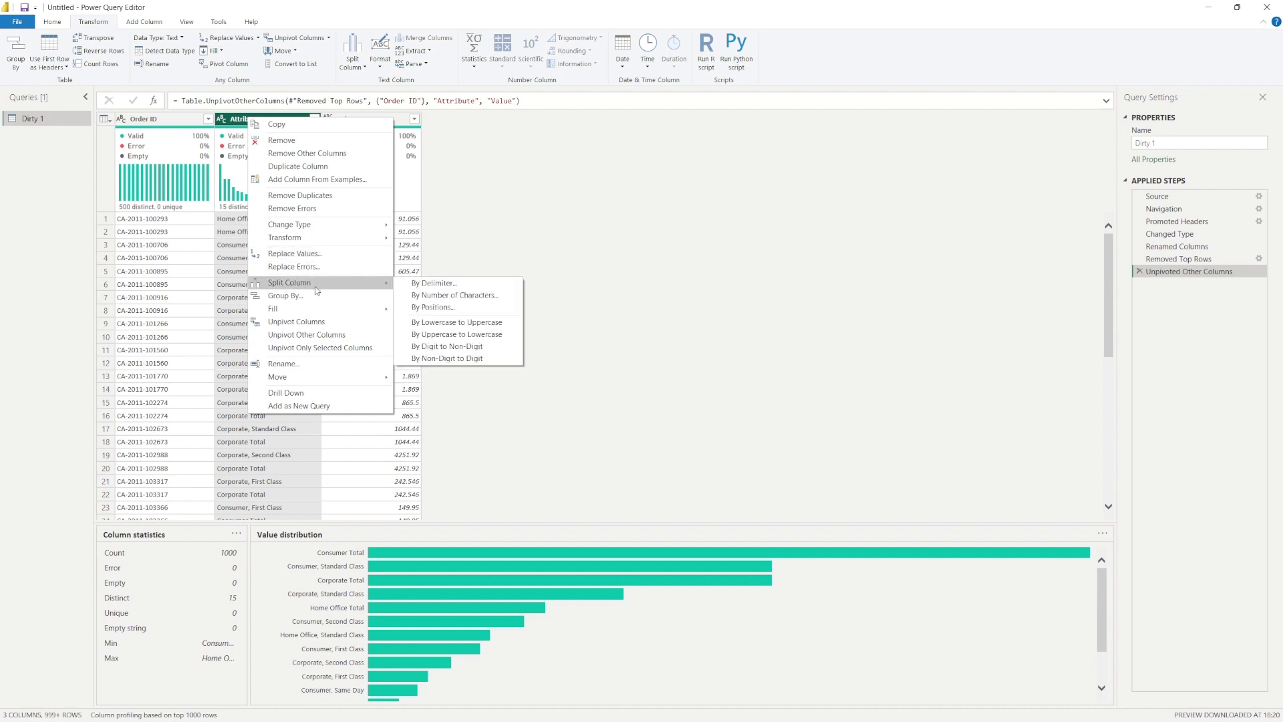
{"action": "left_click", "coordinate": [432, 284]}
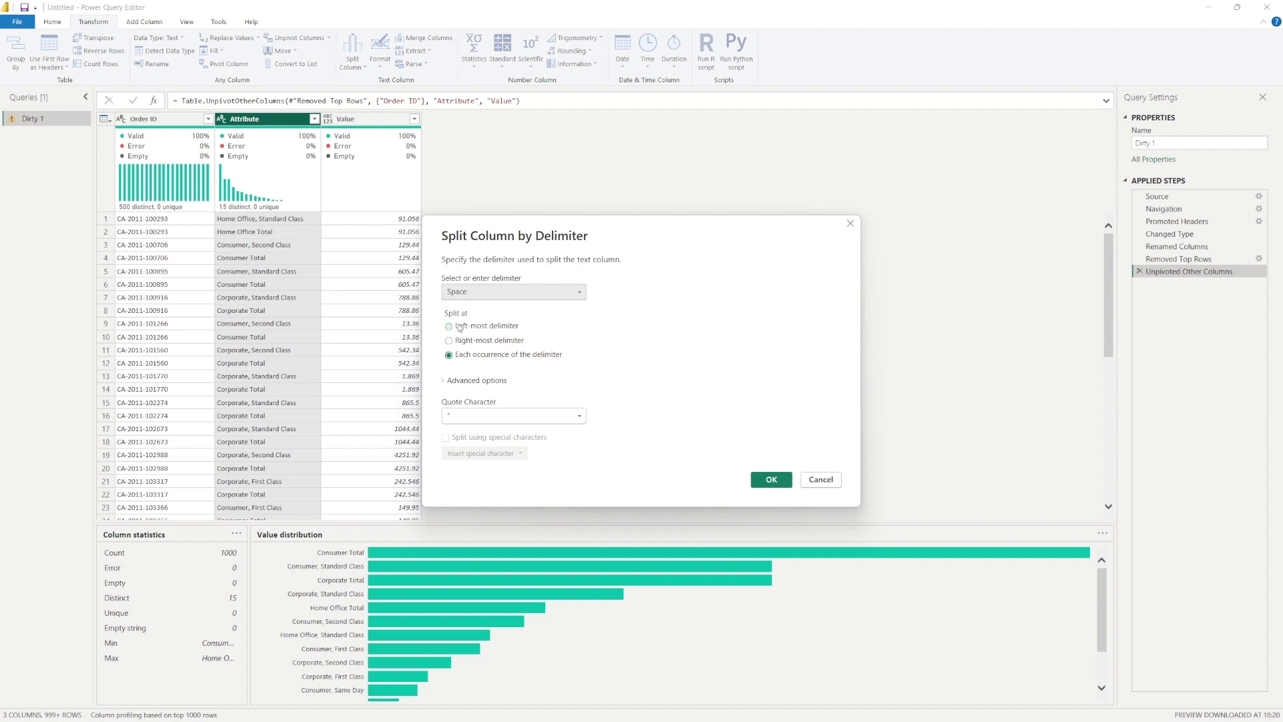
{"action": "left_click", "coordinate": [458, 296]}
{"action": "left_click", "coordinate": [457, 289]}
{"action": "left_click", "coordinate": [460, 292]}
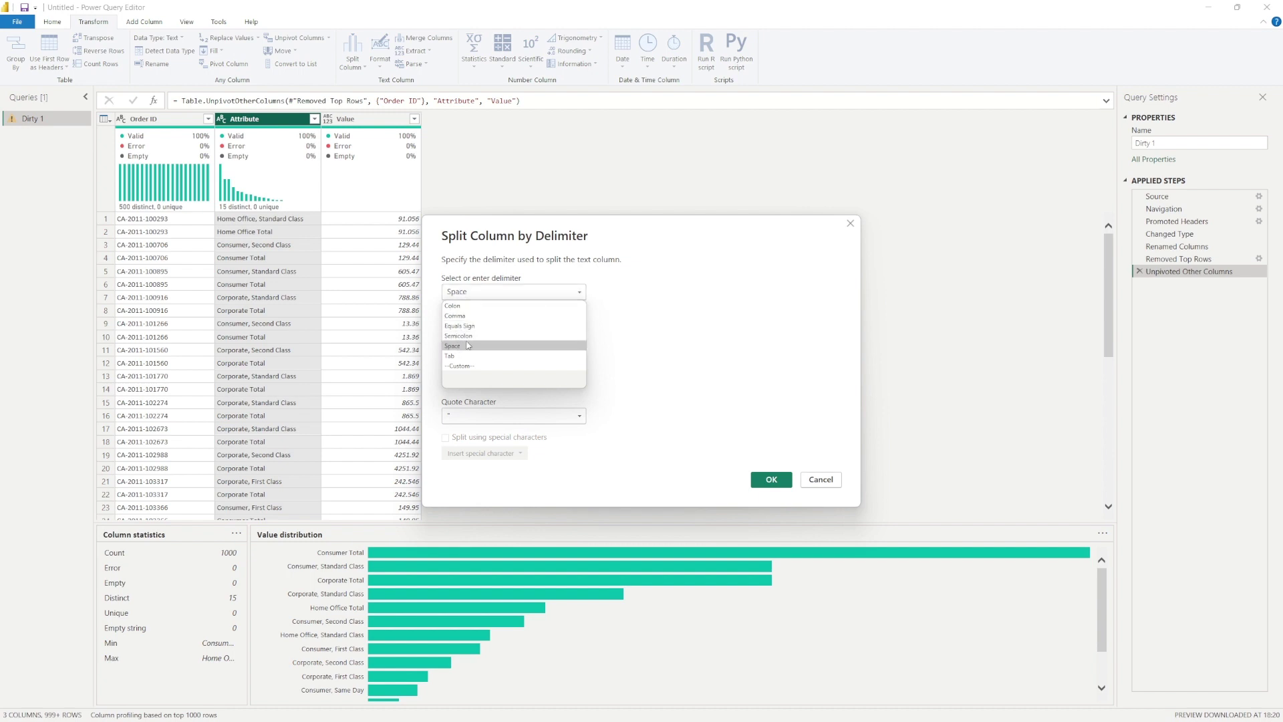
{"action": "left_click", "coordinate": [473, 316]}
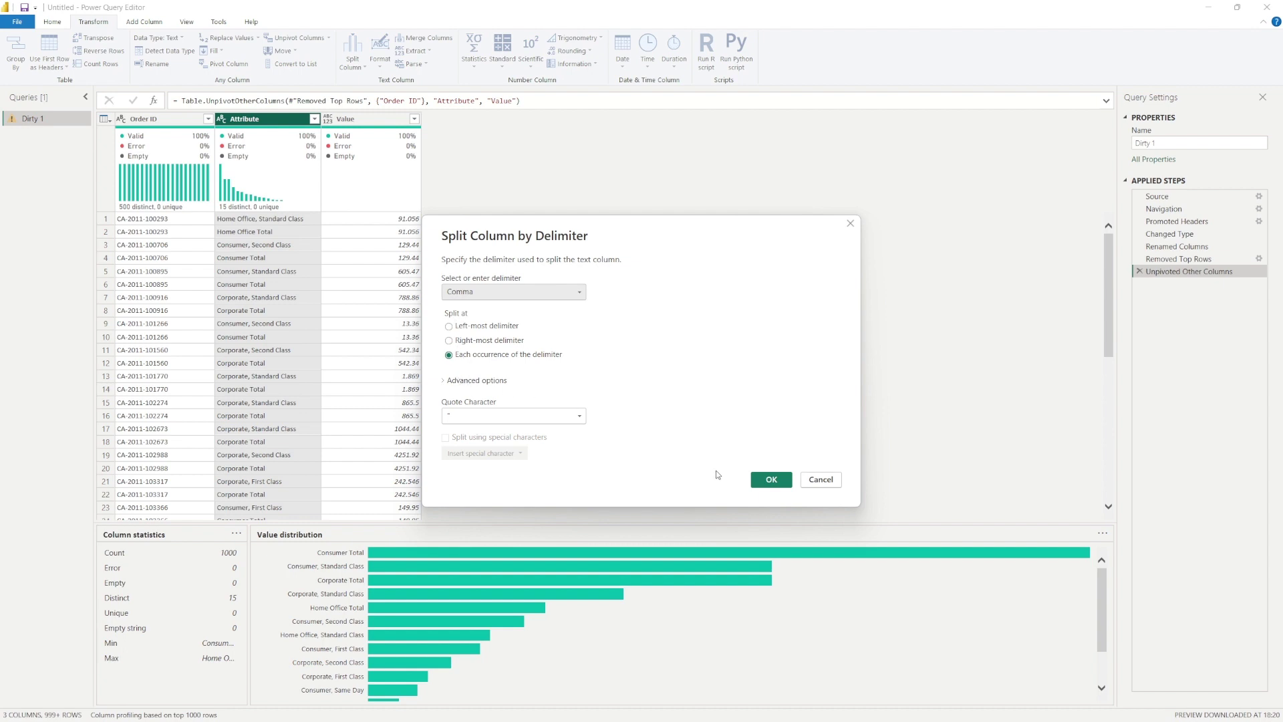
{"action": "left_click", "coordinate": [763, 479]}
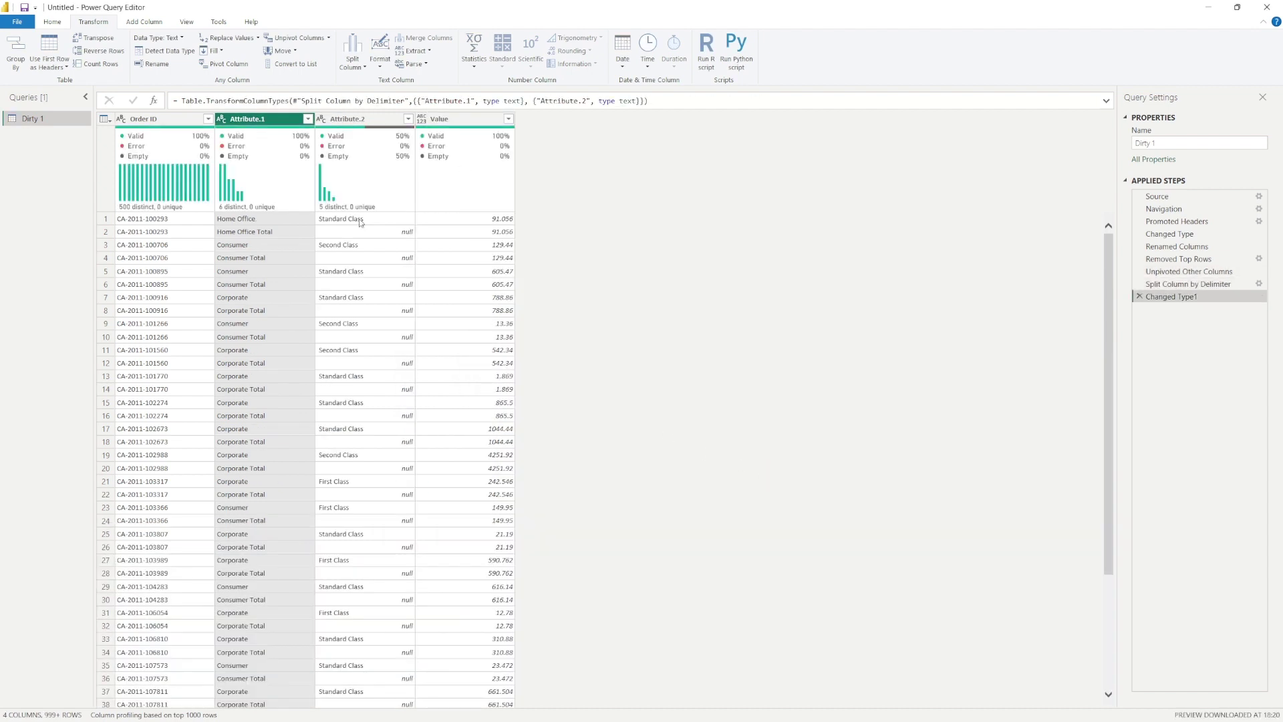
Rename the Attribute.1 column to "Segment" and the Attribute.2 column to "Ship Mode"
{"action": "double_click", "coordinate": [251, 121]}
{"action": "type", "text": "Segment"}
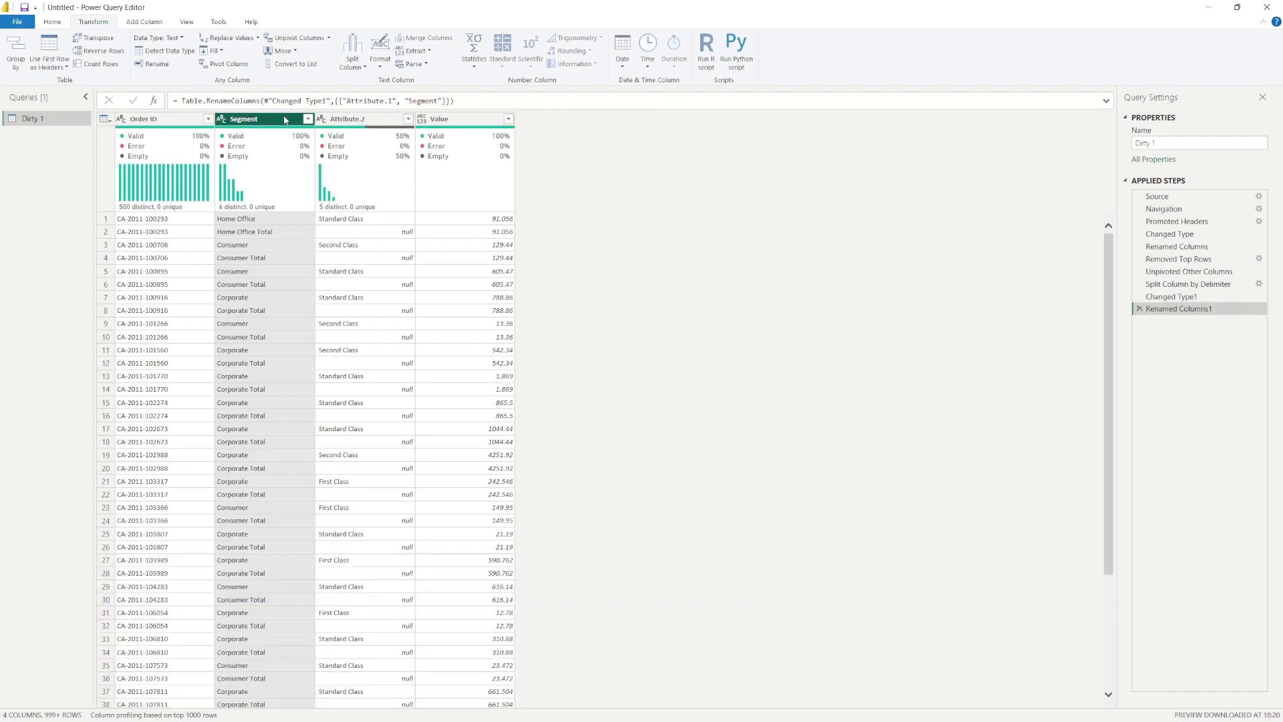
{"action": "double_click", "coordinate": [339, 120]}
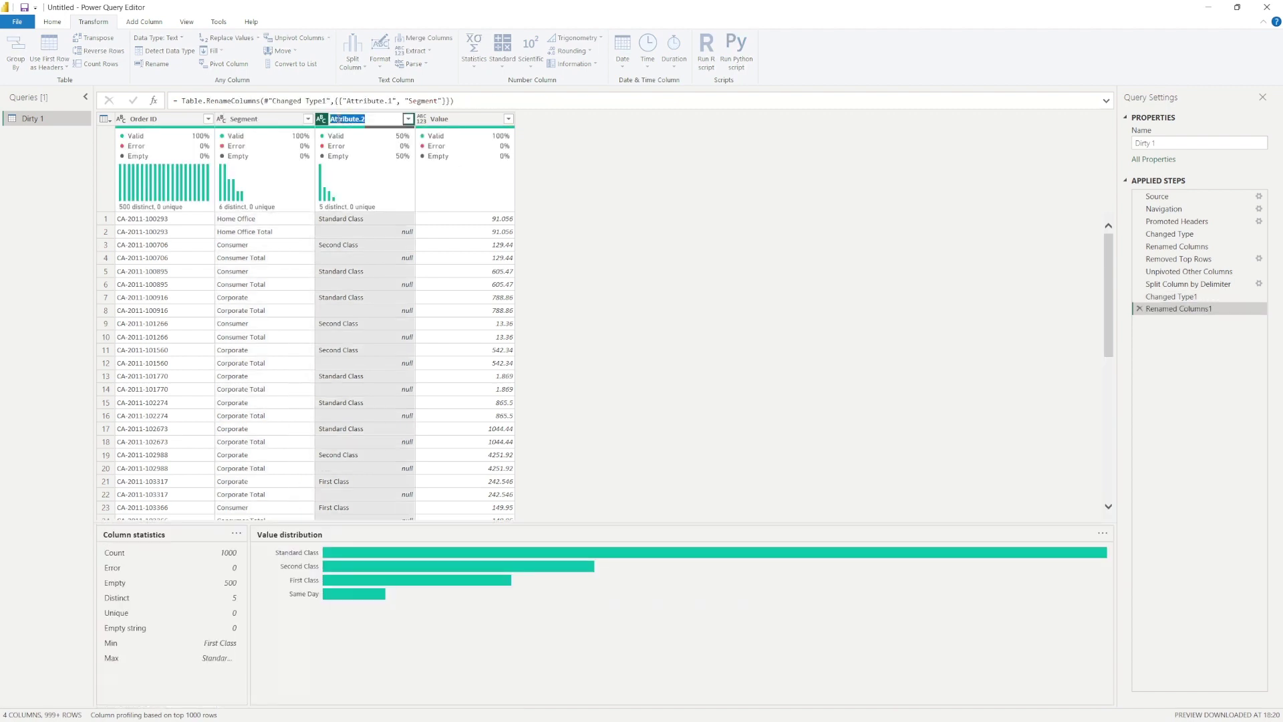
{"action": "type", "text": "Ship Mode"}
{"action": "key", "text": "Return"}
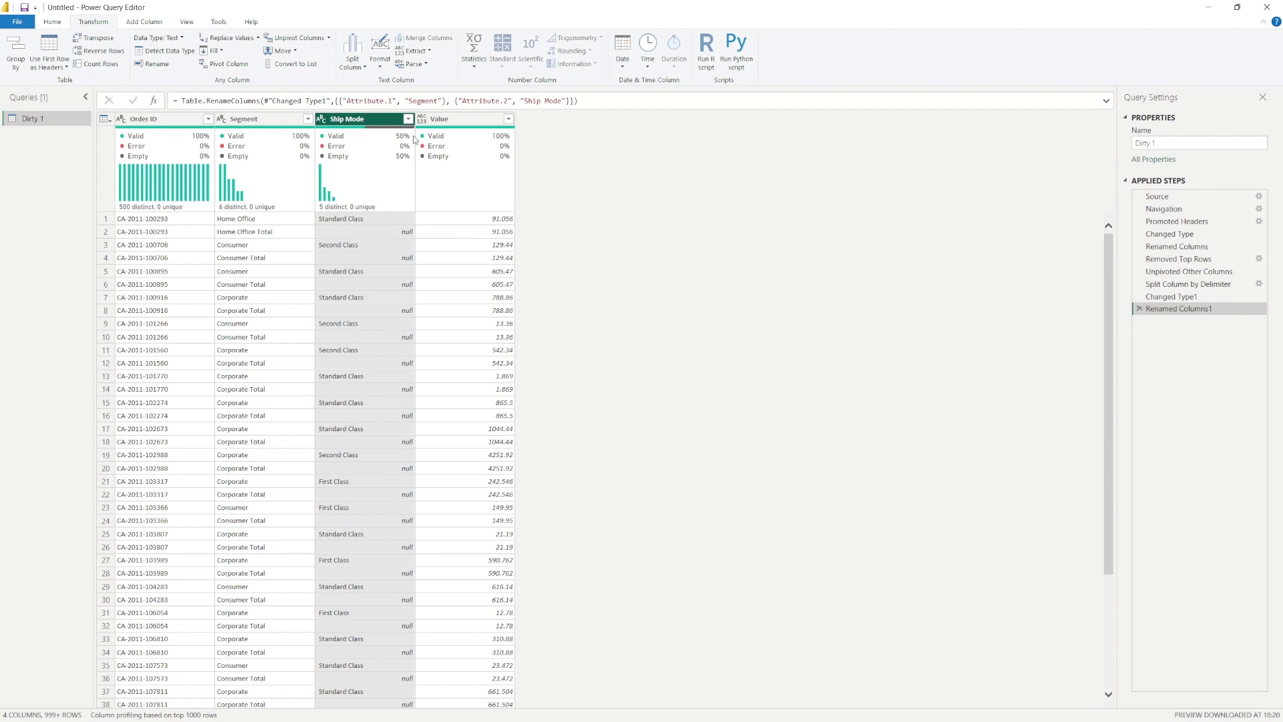
Filter the Segment column to exclude Consumer Total, Corporate Total and Home Office Total
{"action": "mouse_move", "coordinate": [424, 131]}
{"action": "left_click", "coordinate": [309, 120]}
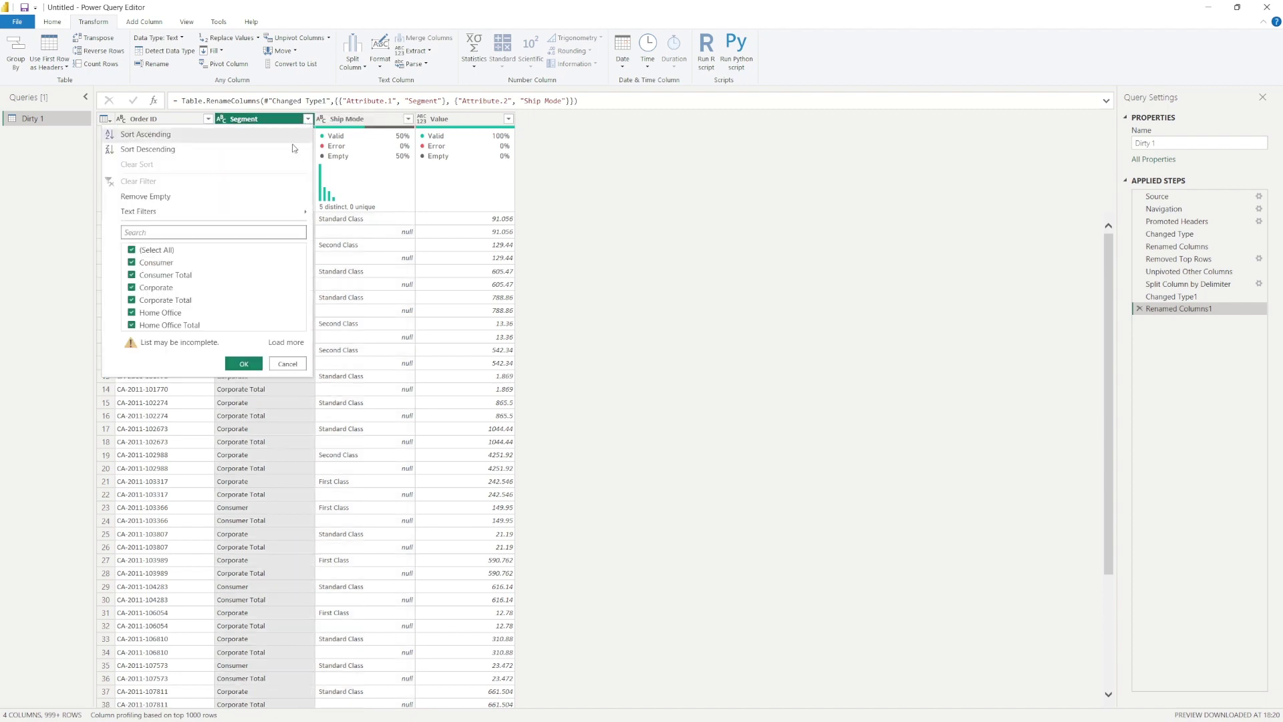
{"action": "left_click", "coordinate": [132, 275]}
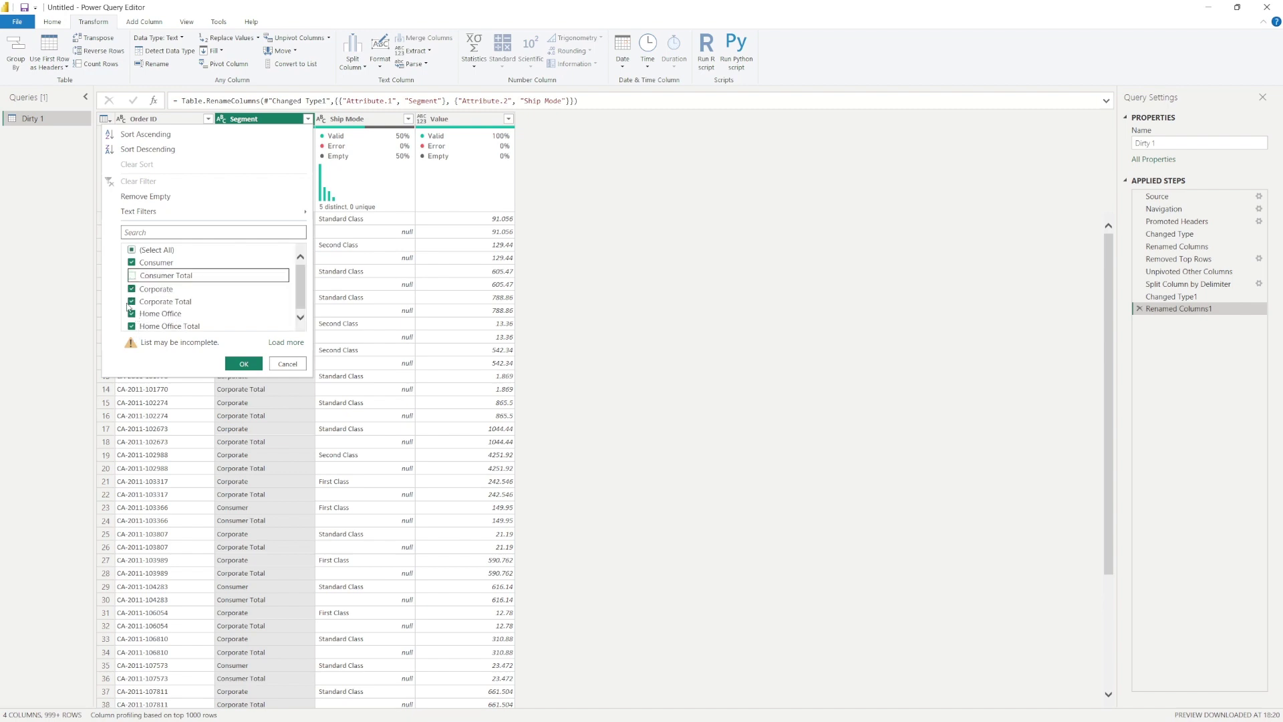
{"action": "left_click", "coordinate": [132, 300]}
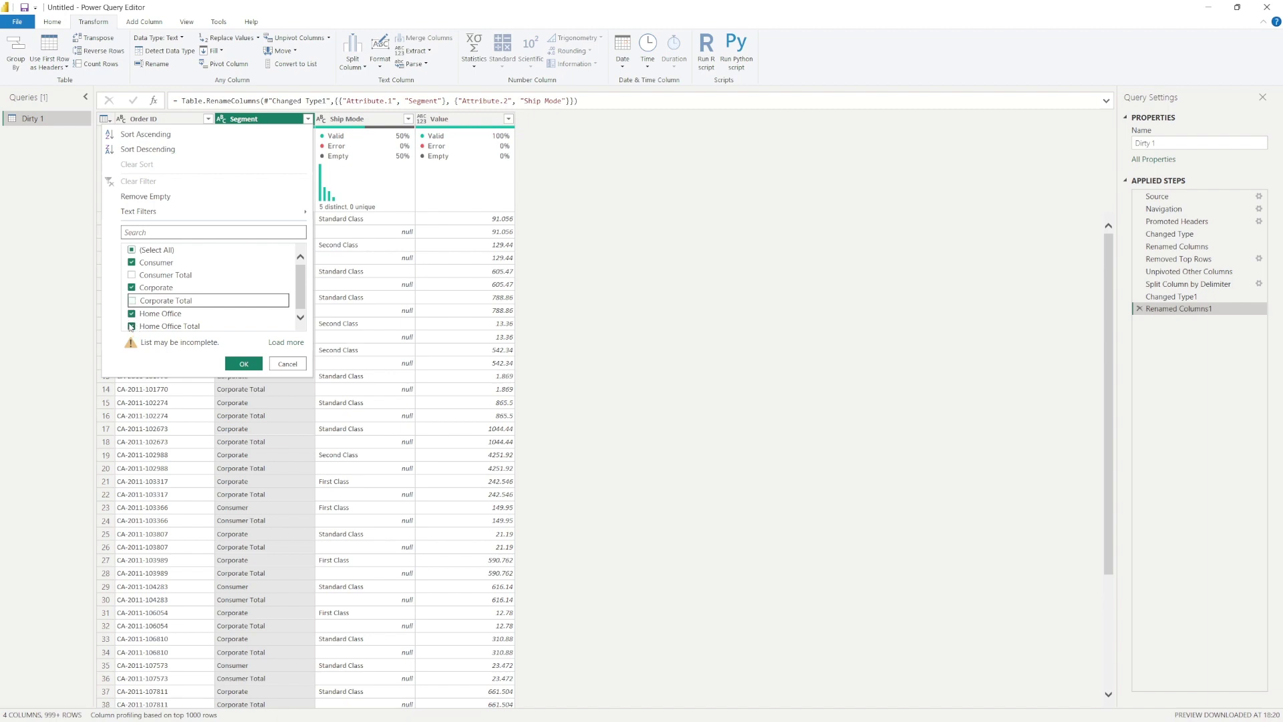
{"action": "left_click", "coordinate": [131, 327]}
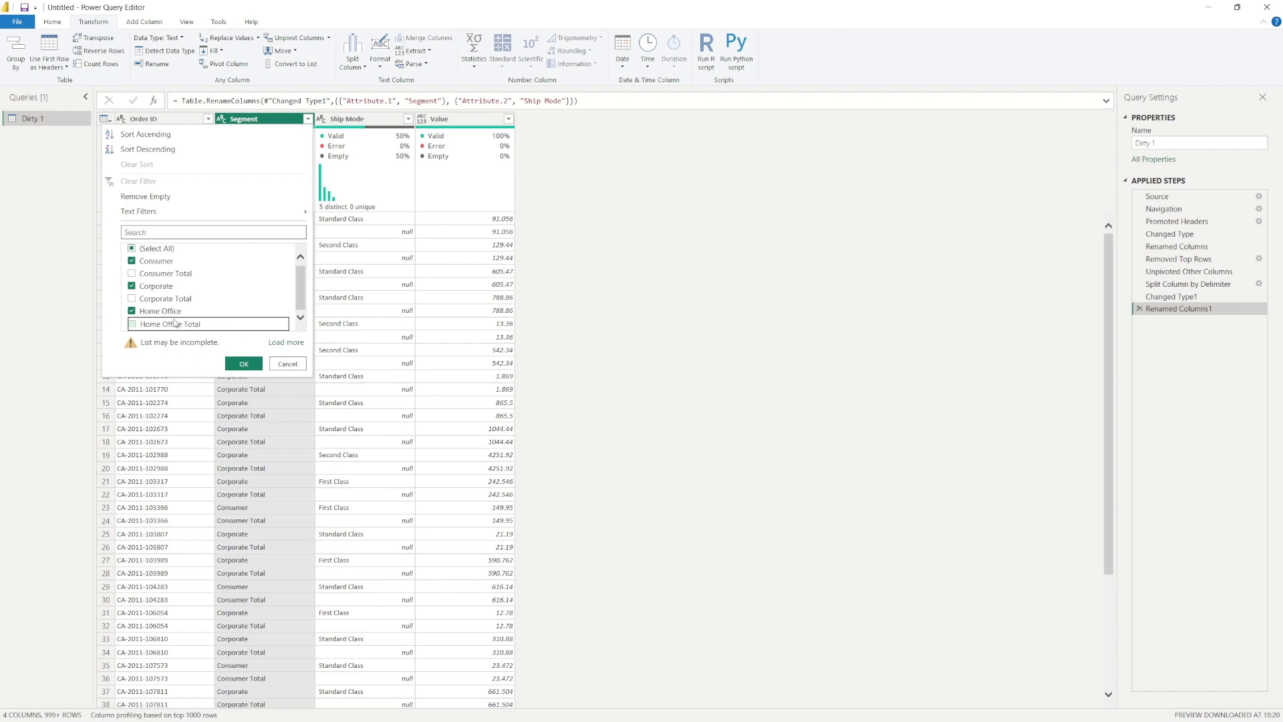
{"action": "left_click", "coordinate": [234, 363]}
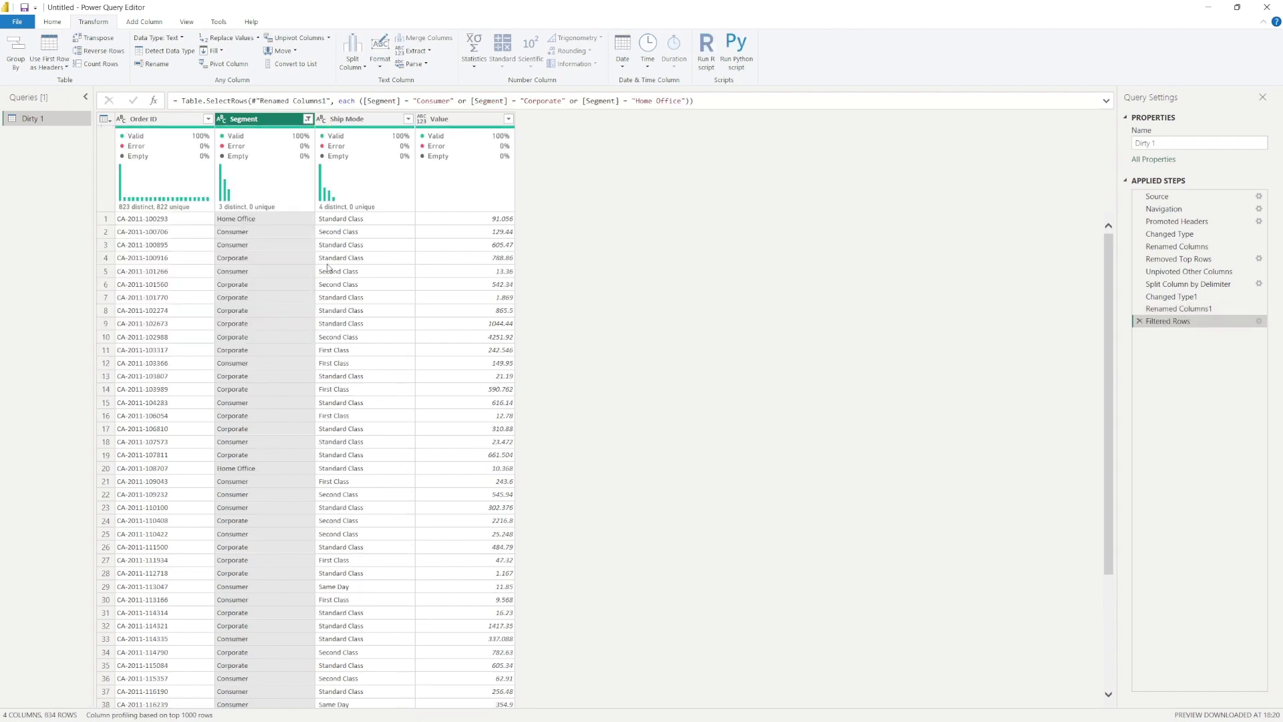
Look through the filtered rows to check the Segment and Ship Mode values for leftover totals or nulls
{"action": "scroll", "coordinate": [317, 311], "scroll_direction": "down", "scroll_amount": 4}
{"action": "scroll", "coordinate": [317, 311], "scroll_direction": "down", "scroll_amount": 20}
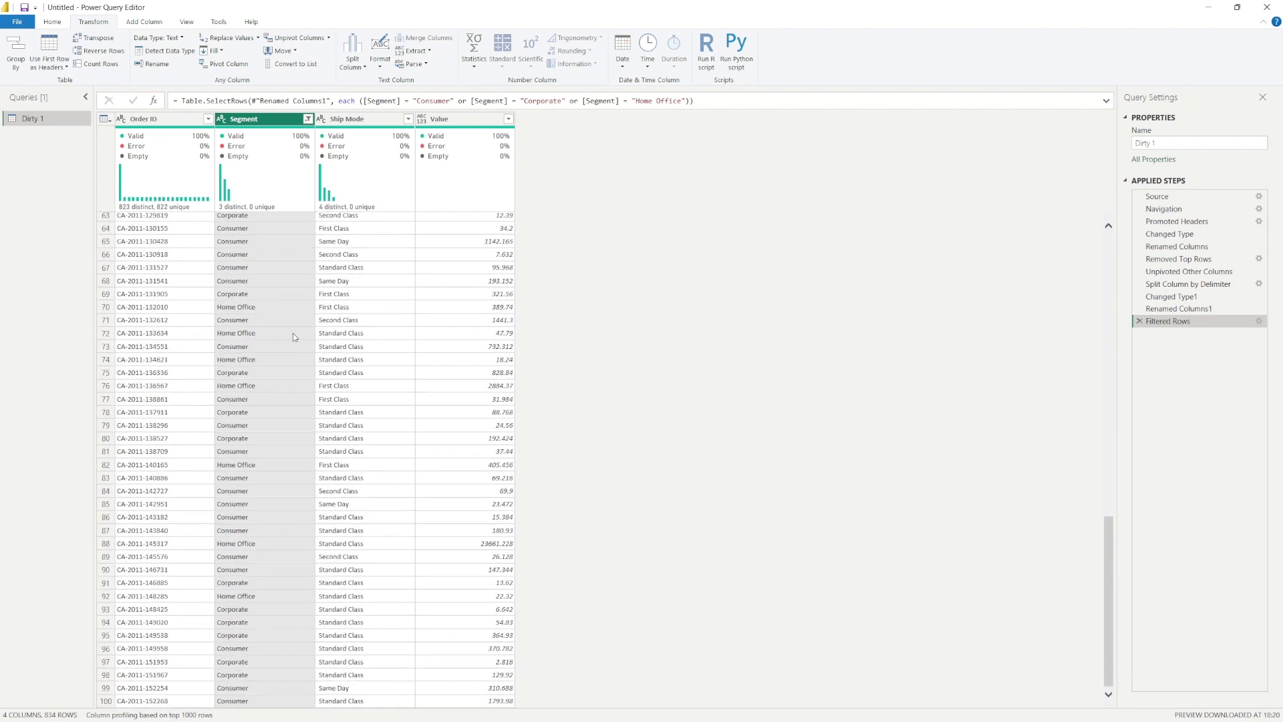
{"action": "scroll", "coordinate": [294, 335], "scroll_direction": "down", "scroll_amount": 20}
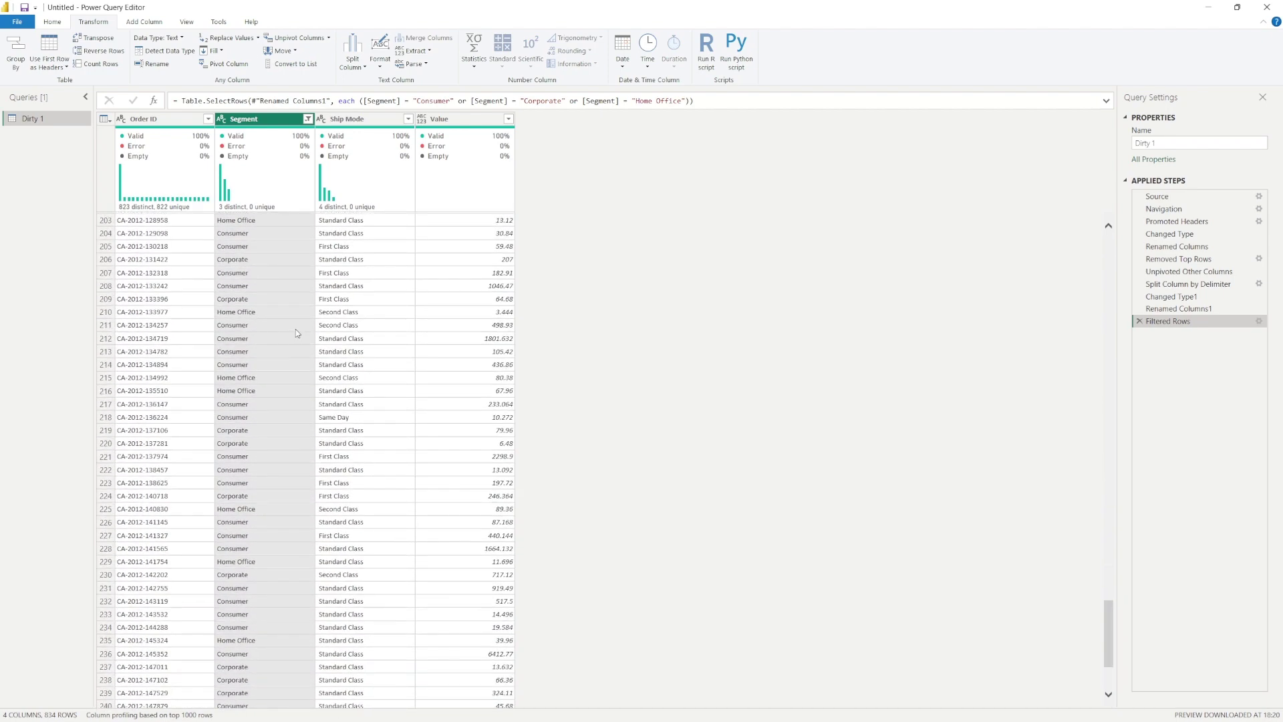
{"action": "scroll", "coordinate": [295, 314], "scroll_direction": "up", "scroll_amount": 20}
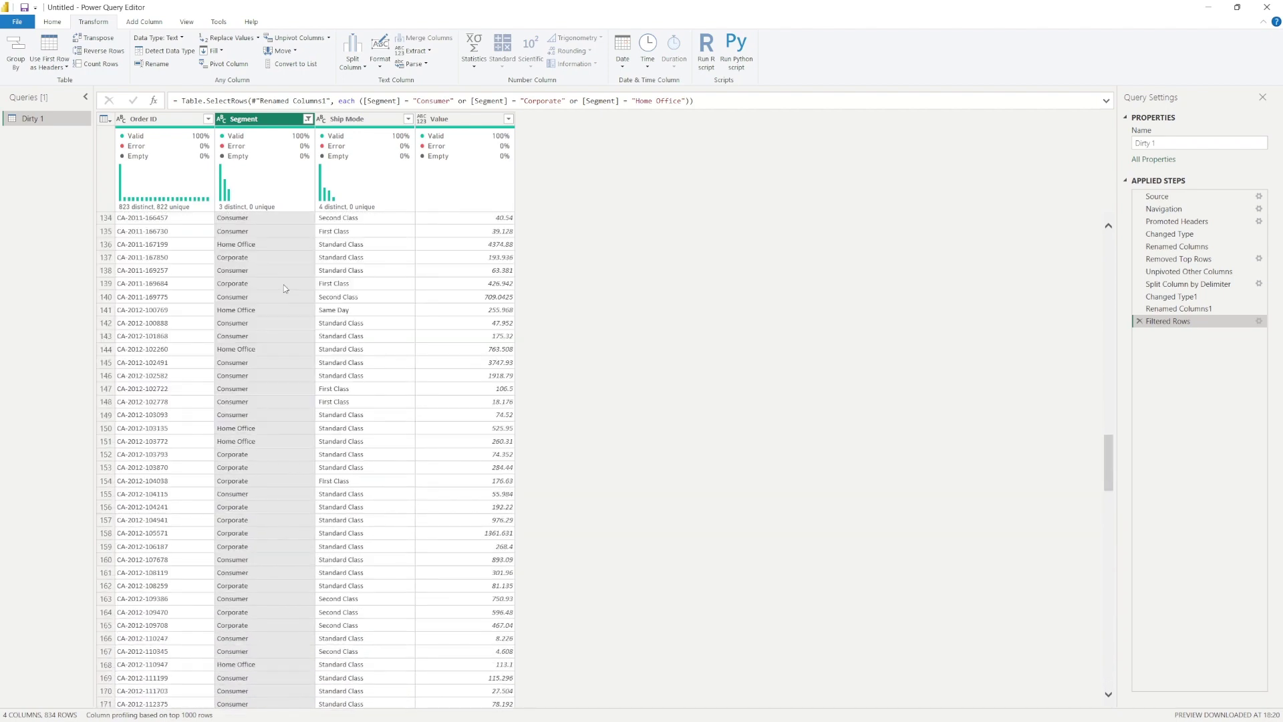
{"action": "scroll", "coordinate": [284, 273], "scroll_direction": "up", "scroll_amount": 20}
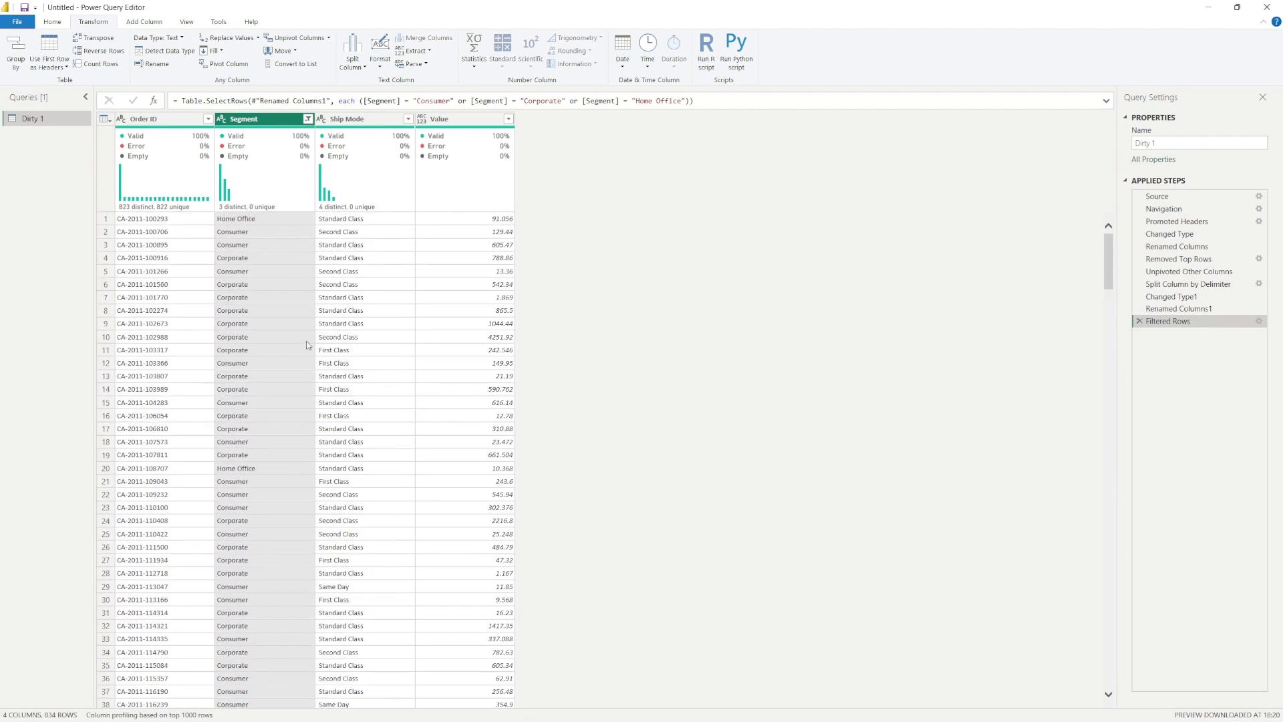
{"action": "scroll", "coordinate": [234, 298], "scroll_direction": "down", "scroll_amount": 20}
{"action": "scroll", "coordinate": [234, 298], "scroll_direction": "down", "scroll_amount": 9}
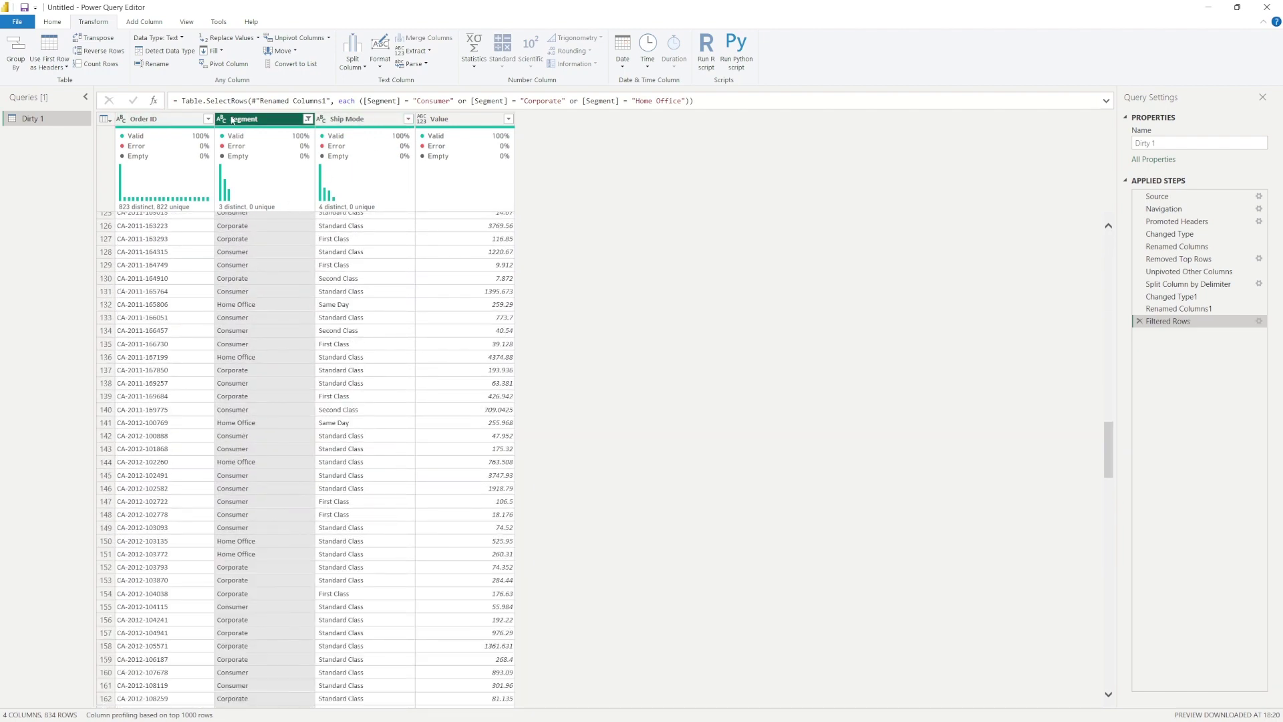
Change the data type of the Value column to Decimal Number
{"action": "left_click", "coordinate": [354, 120]}
{"action": "left_click", "coordinate": [426, 122]}
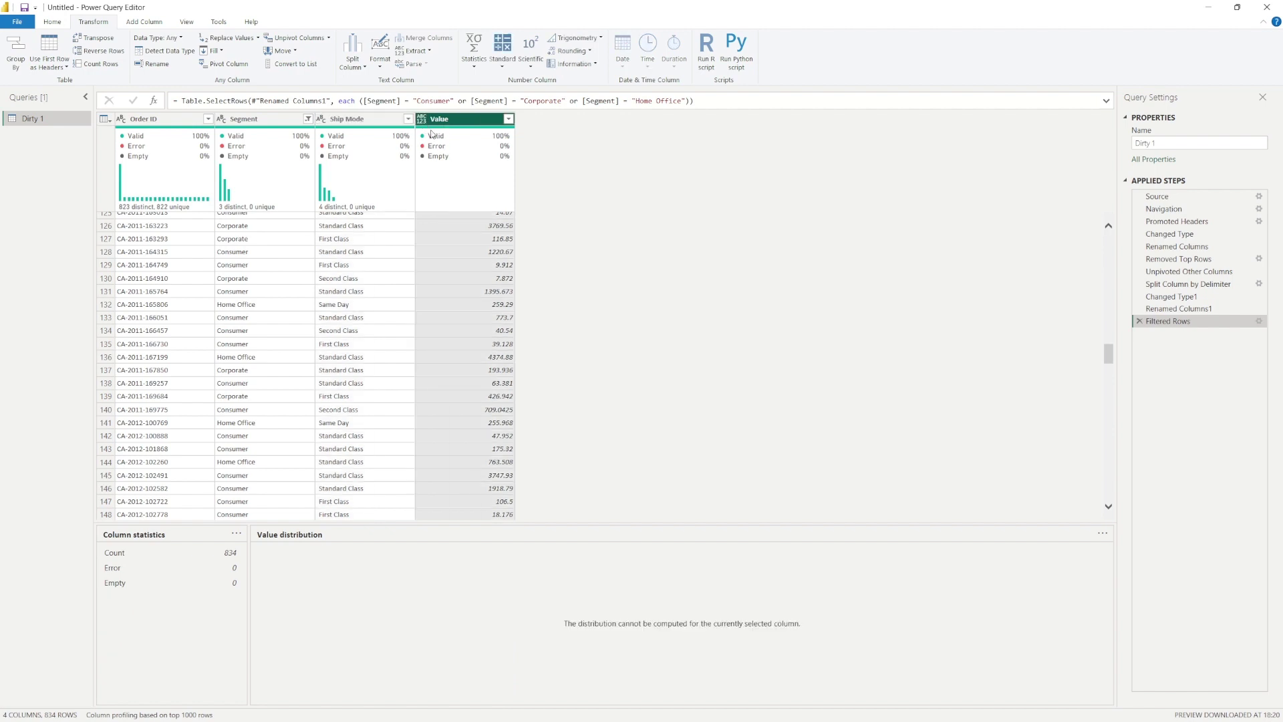
{"action": "right_click", "coordinate": [439, 126]}
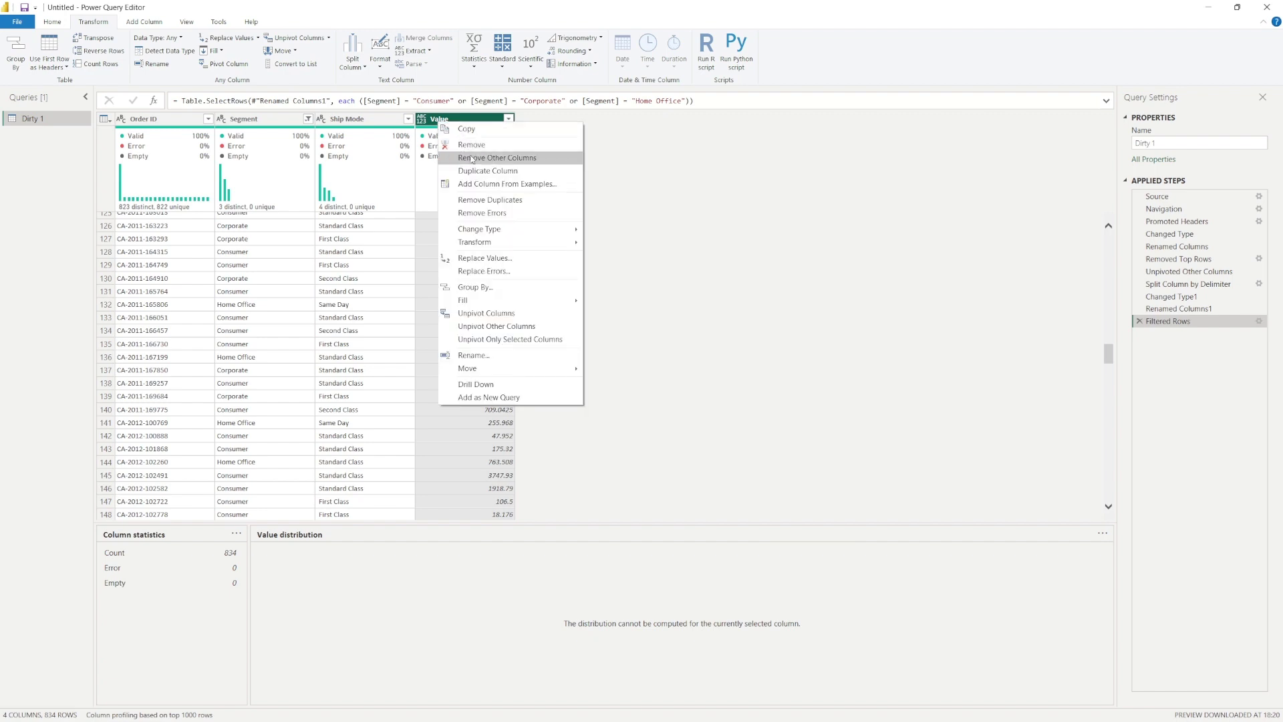
{"action": "mouse_move", "coordinate": [498, 234]}
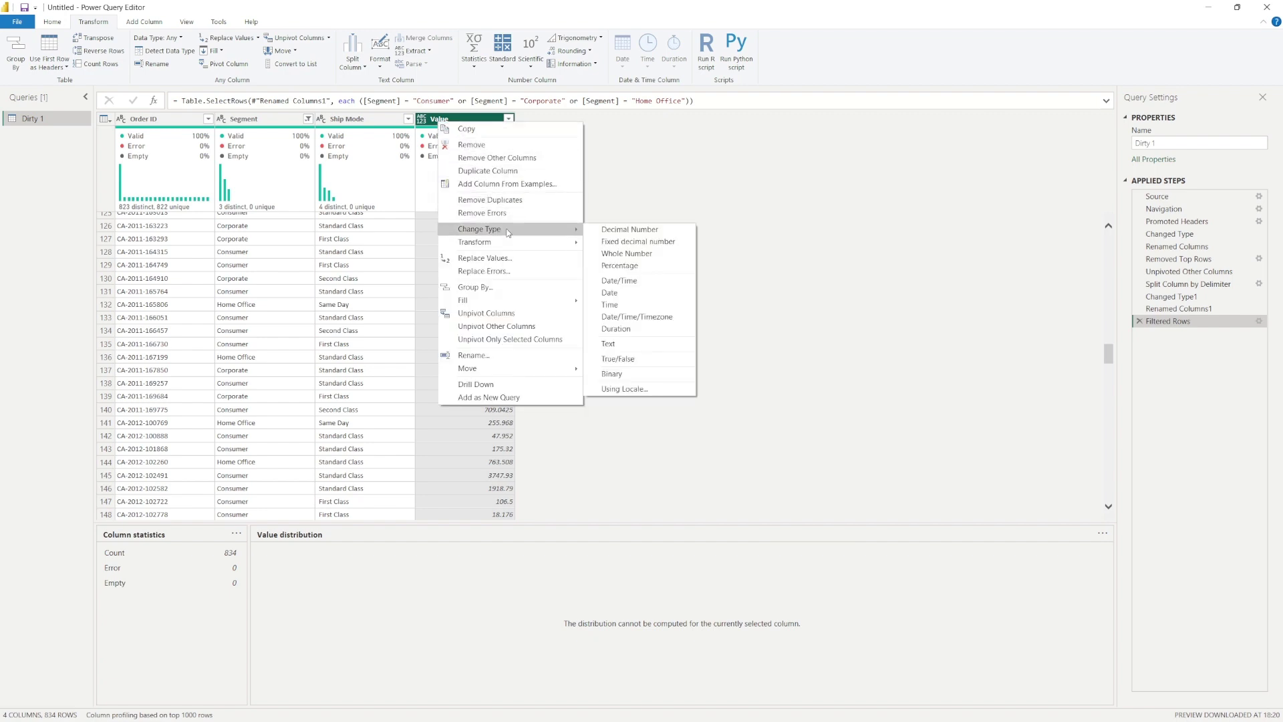
{"action": "left_click", "coordinate": [617, 232]}
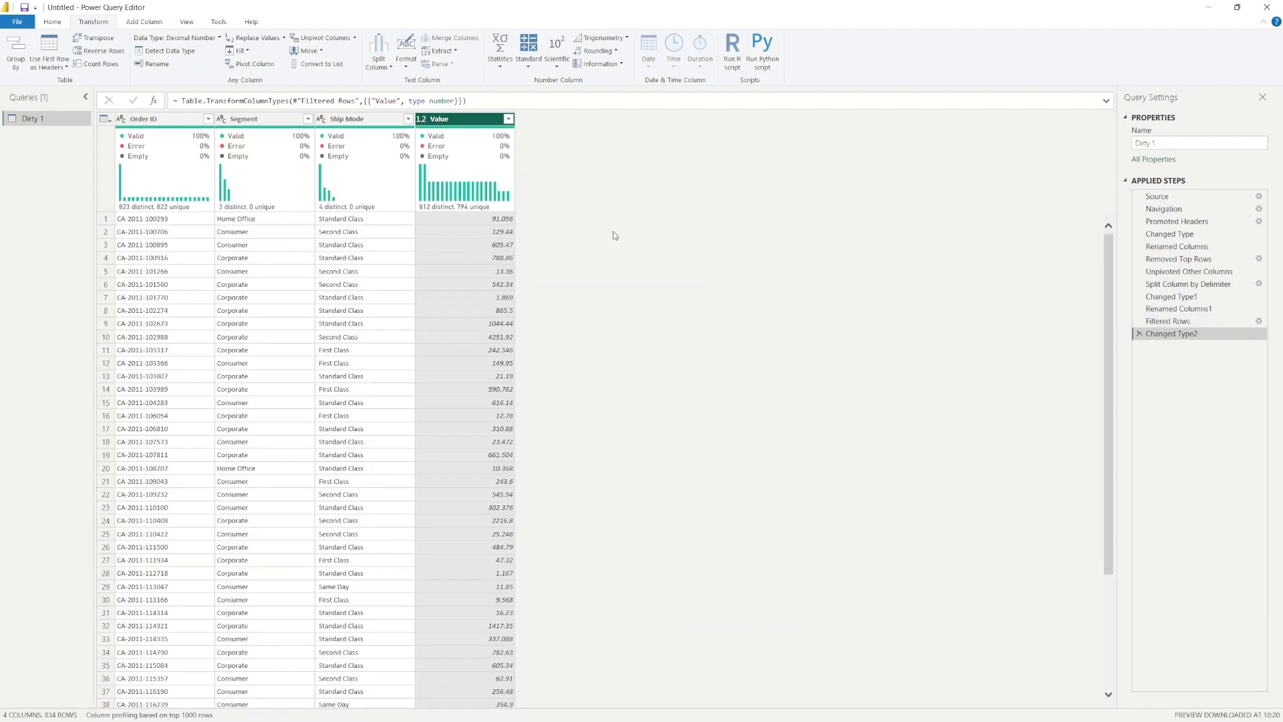
Copy the entire cleaned table and paste it at cell A1 of a blank Excel workbook
{"action": "left_click", "coordinate": [111, 123]}
{"action": "left_click", "coordinate": [111, 122]}
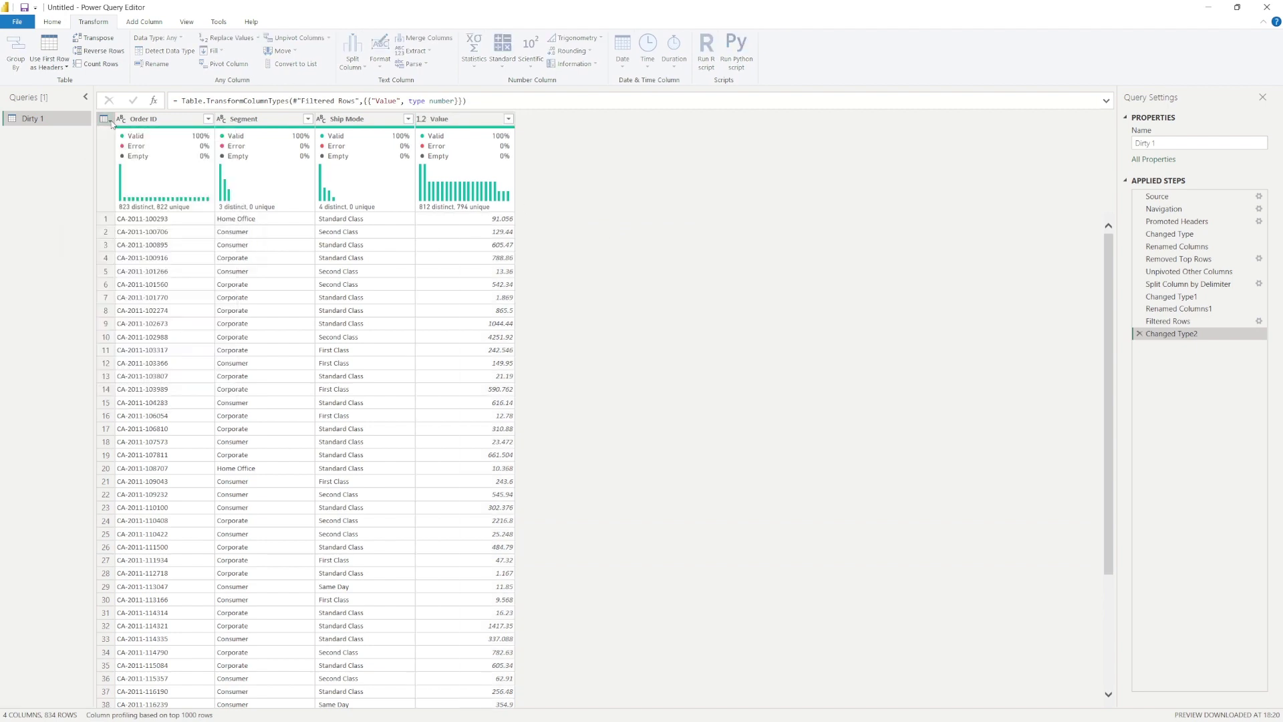
{"action": "left_click", "coordinate": [111, 123]}
{"action": "left_click", "coordinate": [111, 122]}
{"action": "left_click", "coordinate": [113, 125]}
{"action": "left_click", "coordinate": [113, 125]}
{"action": "left_click", "coordinate": [113, 125]}
{"action": "left_click", "coordinate": [114, 126]}
{"action": "left_click", "coordinate": [111, 123]}
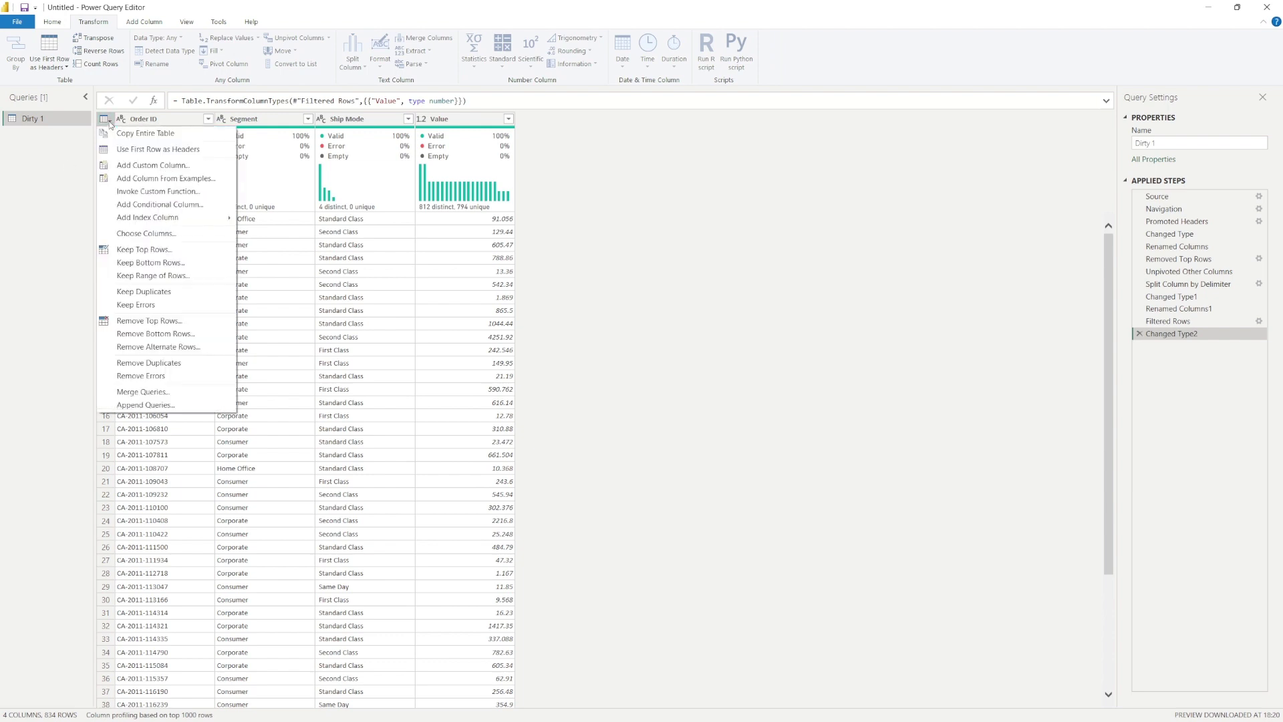
{"action": "left_click", "coordinate": [122, 137]}
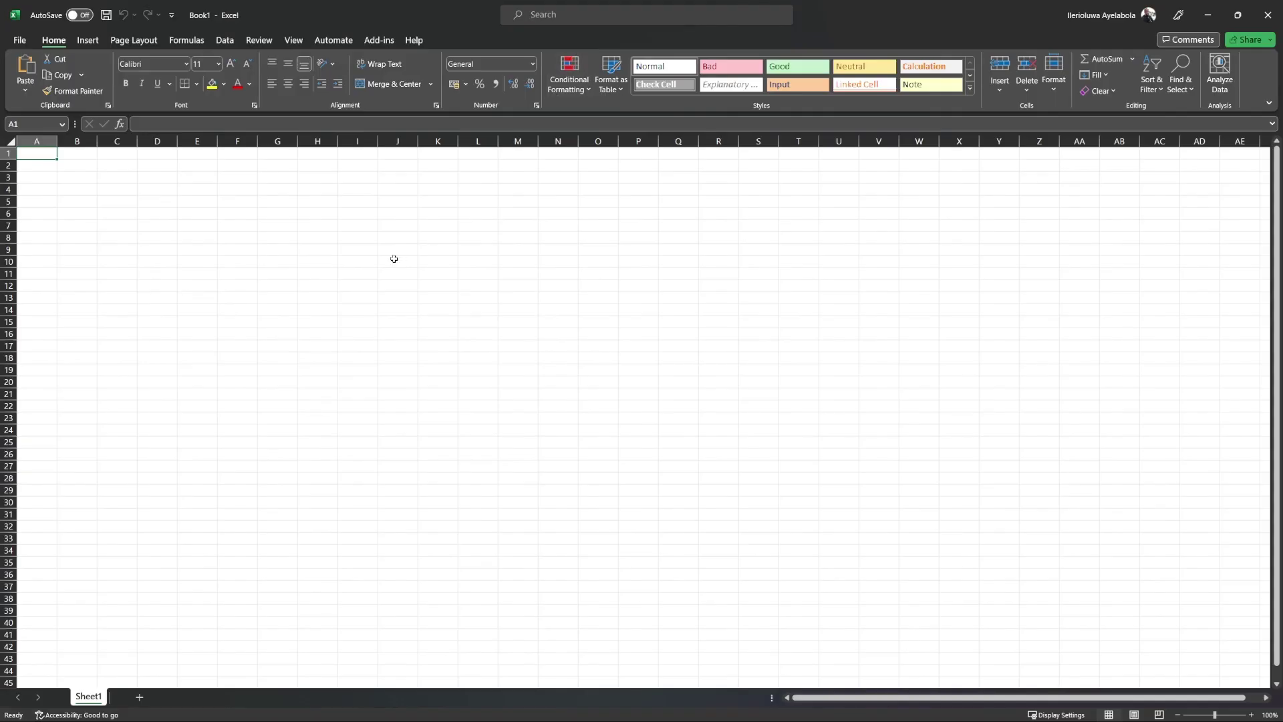
{"action": "key", "text": "ctrl+v"}
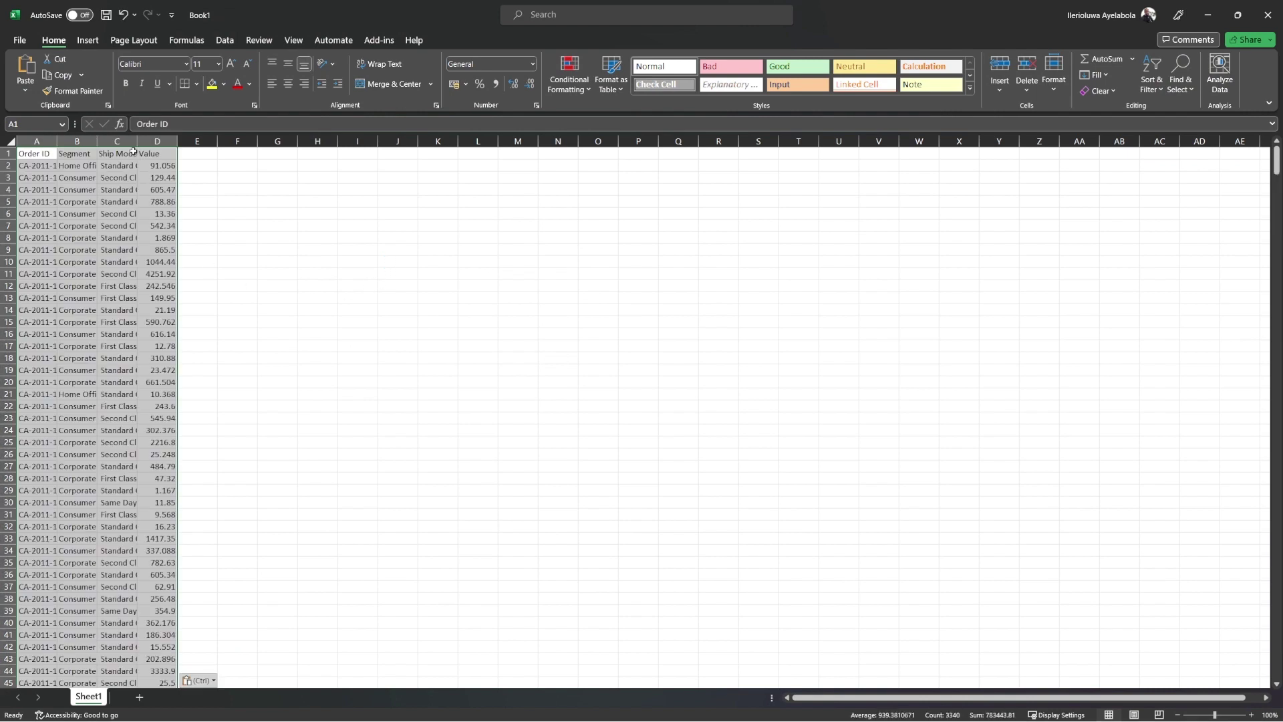
Autofit the Ship Mode, Order ID and Value column widths in the pasted sheet
{"action": "double_click", "coordinate": [137, 145]}
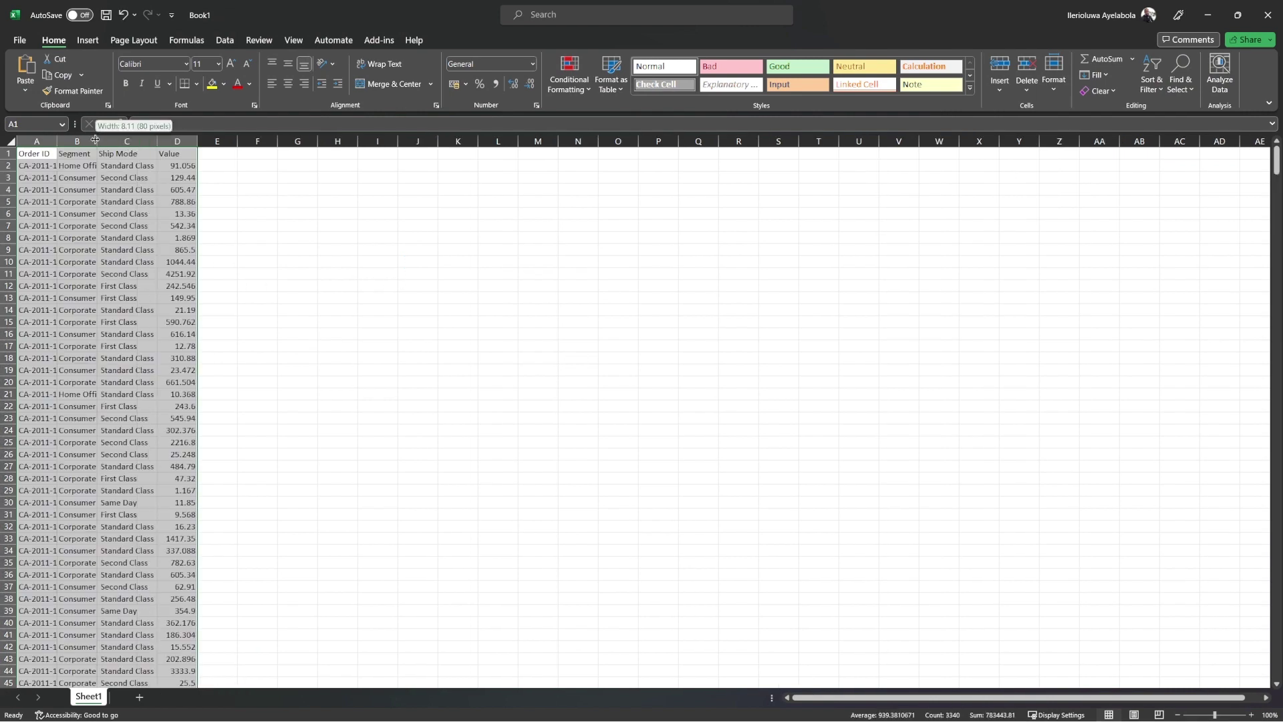
{"action": "double_click", "coordinate": [58, 141]}
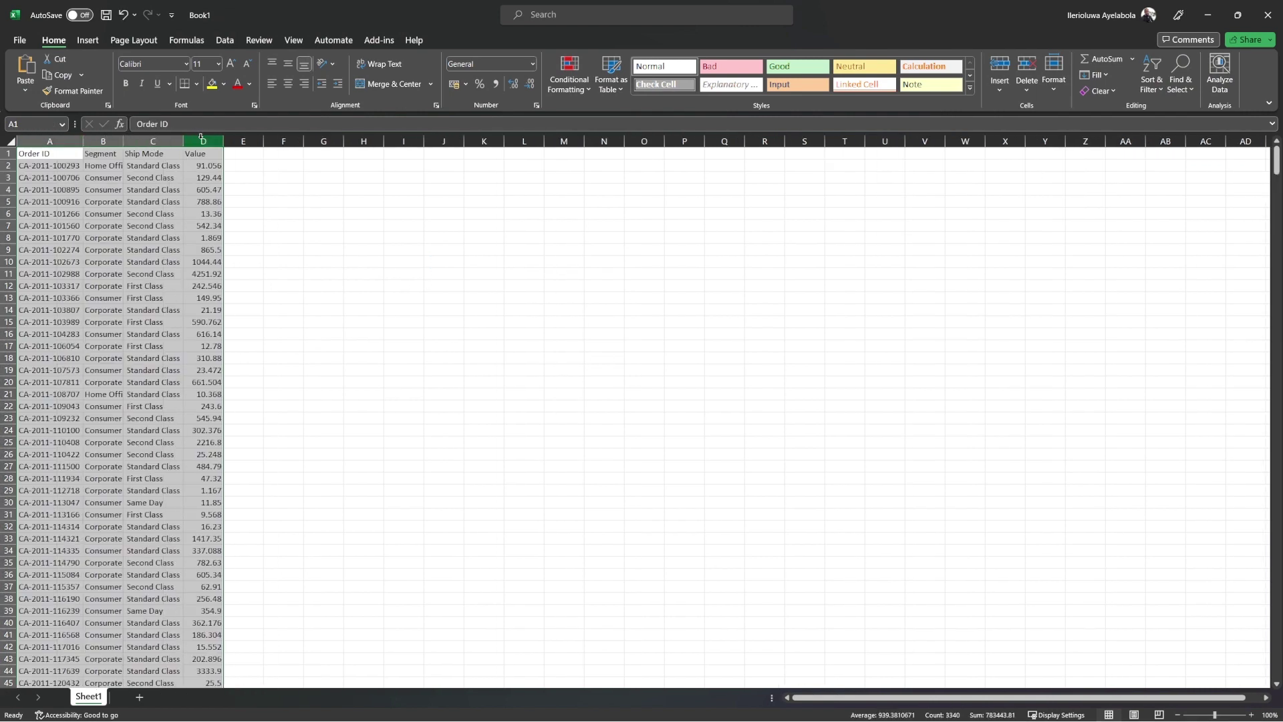
{"action": "double_click", "coordinate": [221, 140]}
{"action": "left_click", "coordinate": [333, 285]}
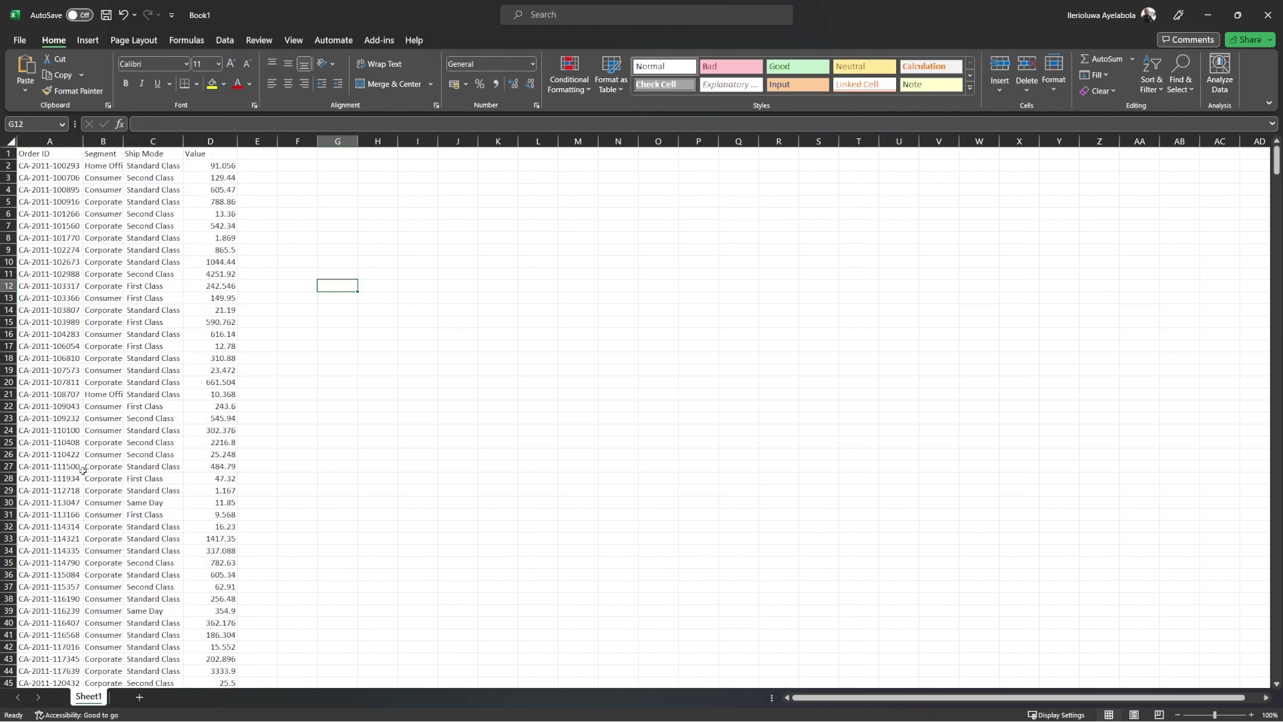
Compare the entry count of the pasted Order ID column with the Segment column on the original workbook's Clean 1 sheet
{"action": "scroll", "coordinate": [83, 472], "scroll_direction": "down", "scroll_amount": 3}
{"action": "left_click", "coordinate": [38, 141]}
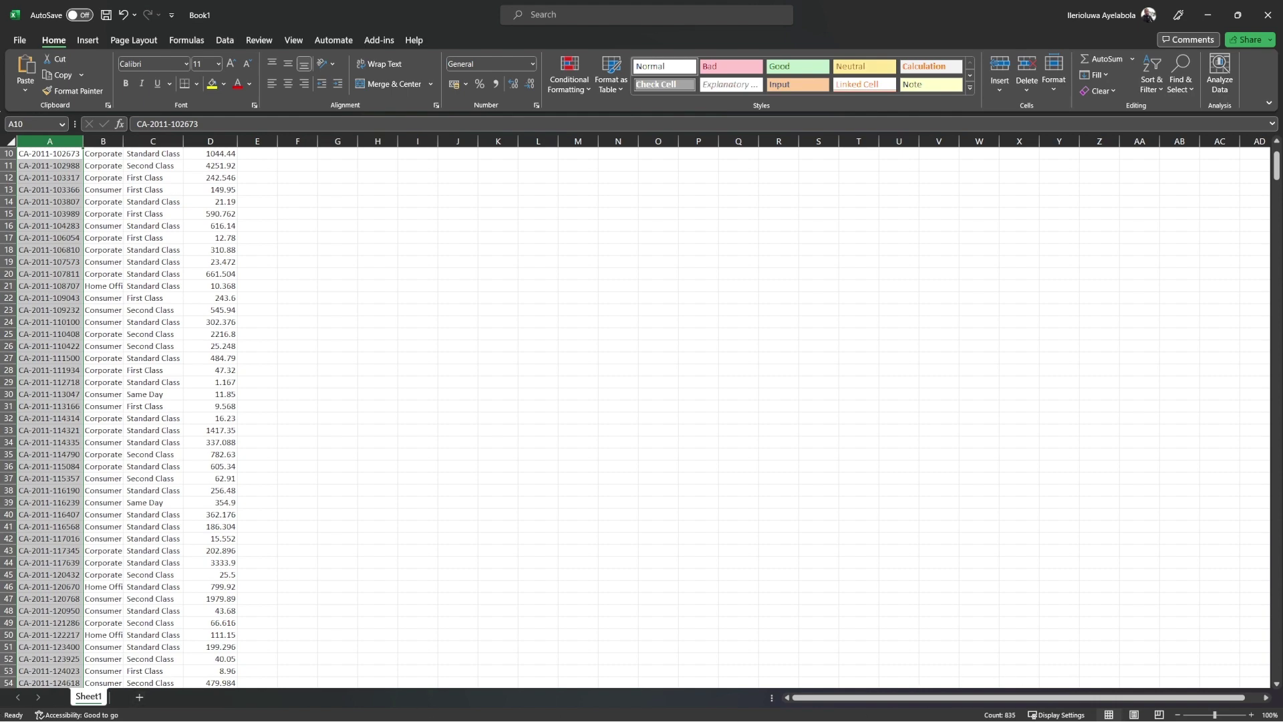
{"action": "key", "text": "alt+Tab"}
{"action": "left_click", "coordinate": [98, 697]}
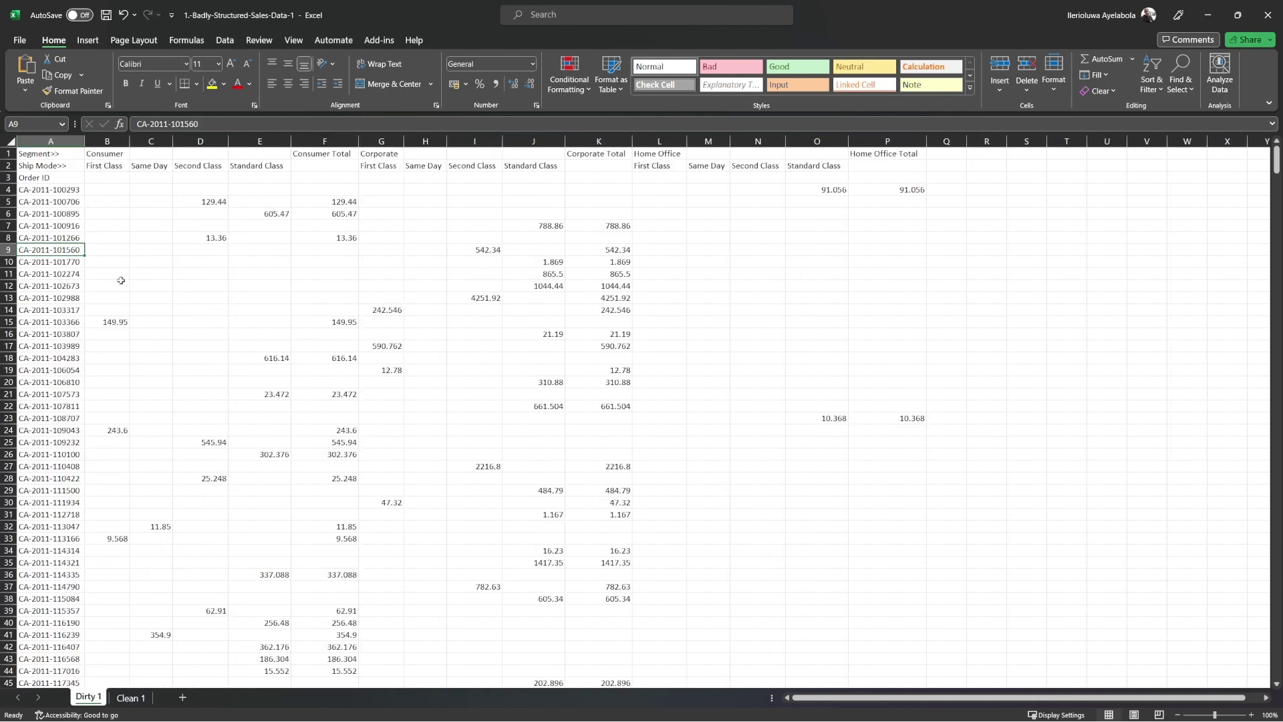
{"action": "left_click", "coordinate": [131, 698]}
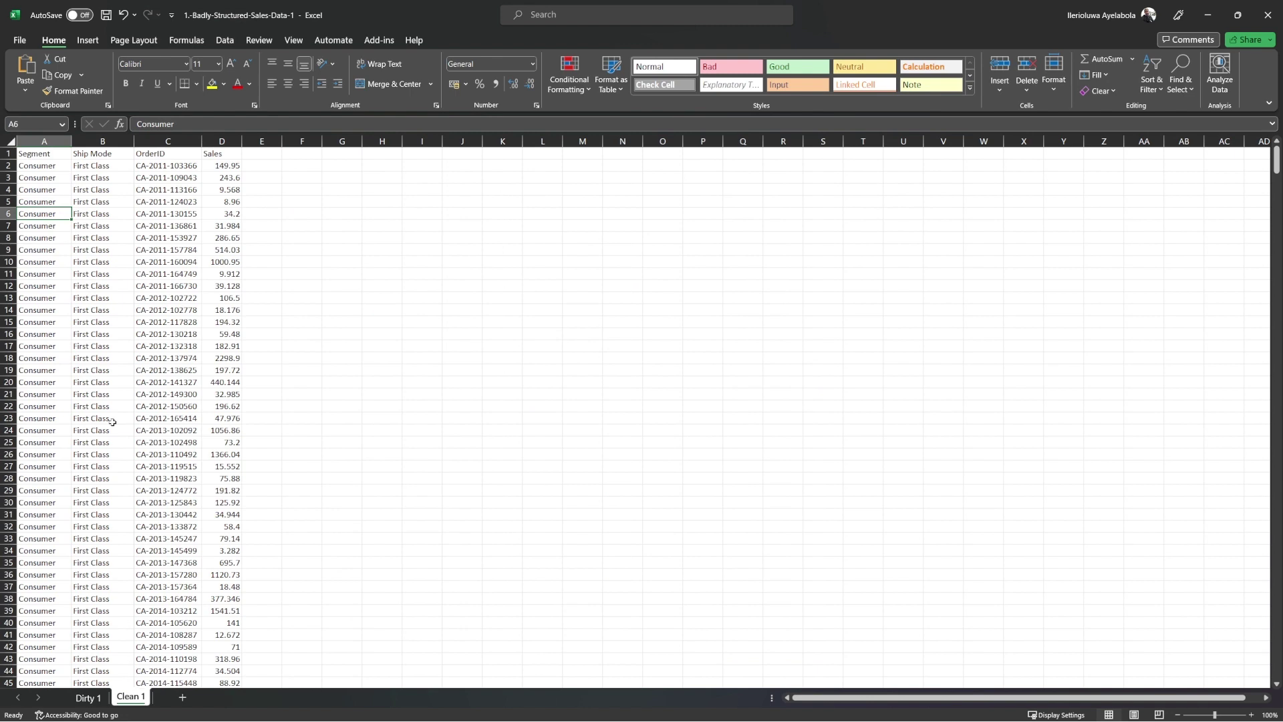
{"action": "left_click", "coordinate": [47, 140]}
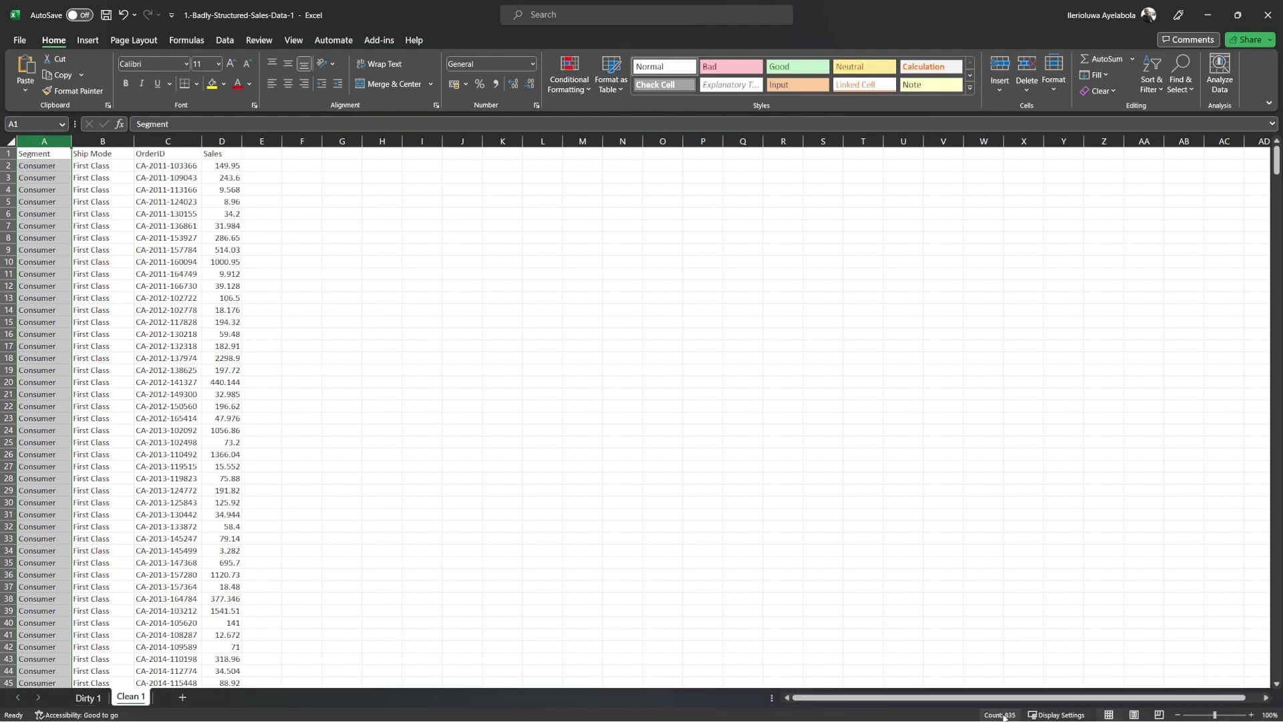
{"action": "key", "text": "alt+Tab"}
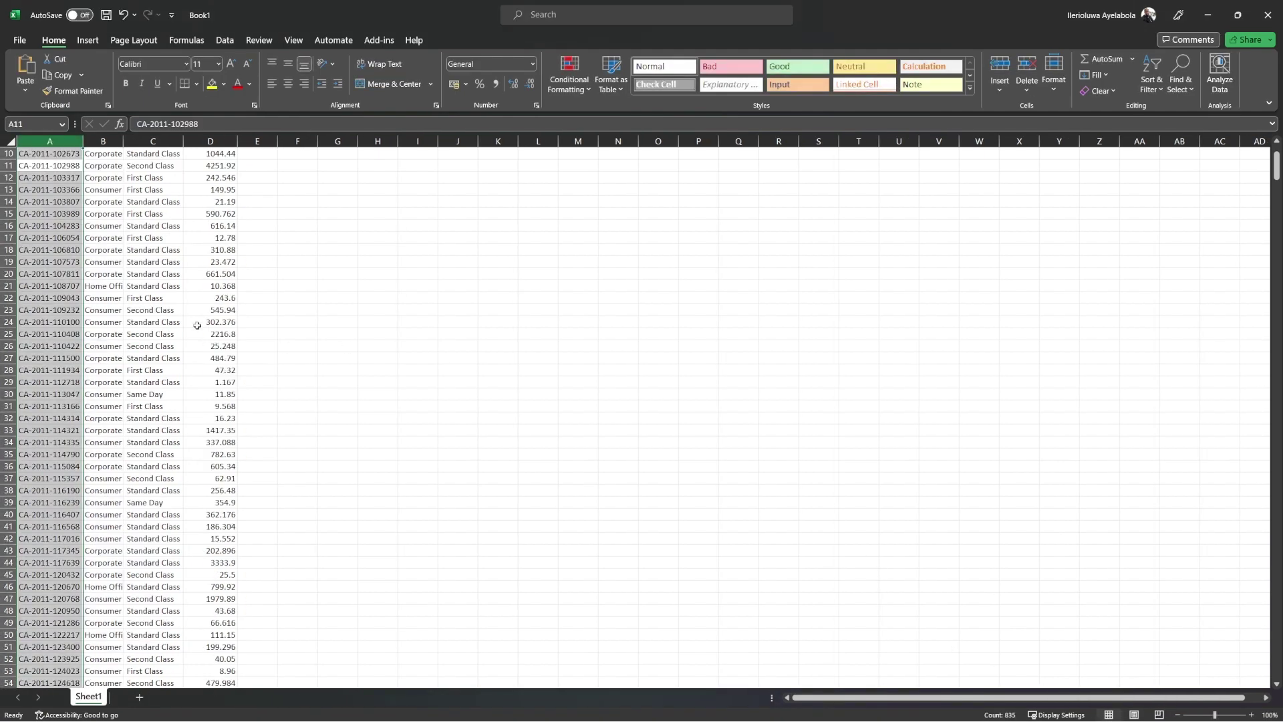
{"action": "scroll", "coordinate": [199, 323], "scroll_direction": "up", "scroll_amount": 3}
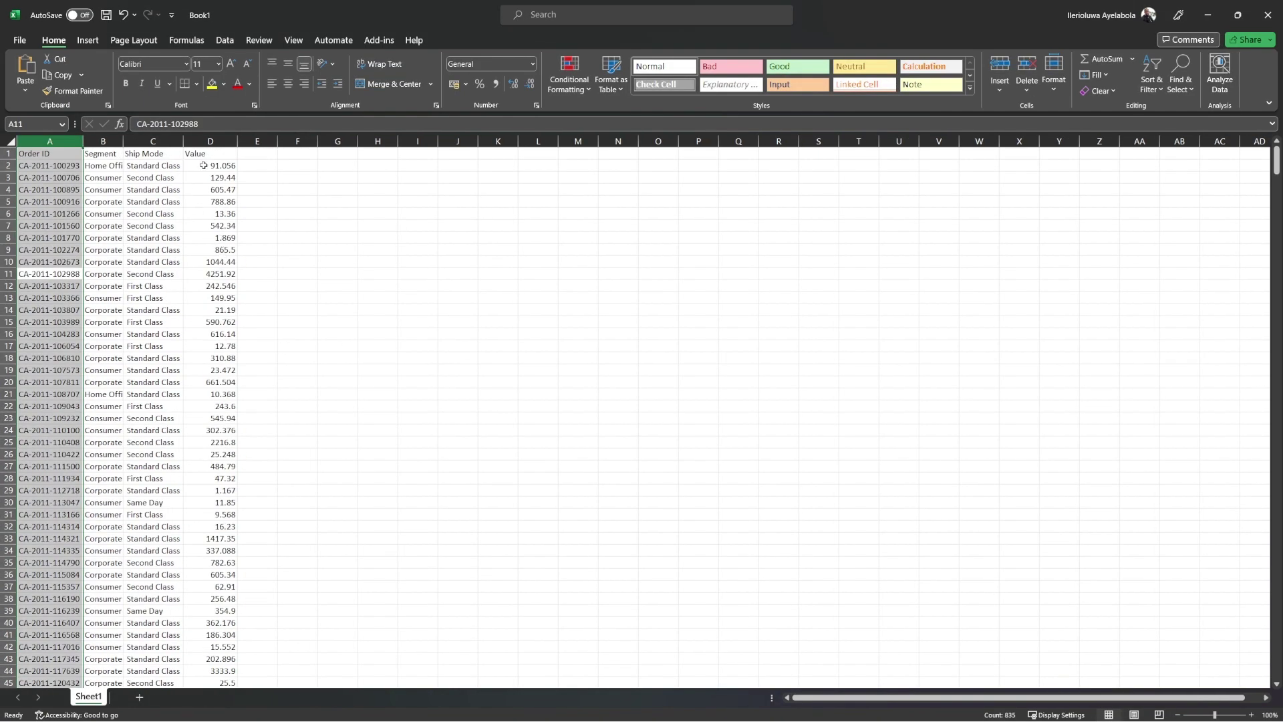
Switch back to Power Query Editor and rename the Value column to "Sales"
{"action": "key", "text": "alt+Tab"}
{"action": "key", "text": "alt+Tab"}
{"action": "key", "text": "alt+Tab"}
{"action": "key", "text": "alt+Tab"}
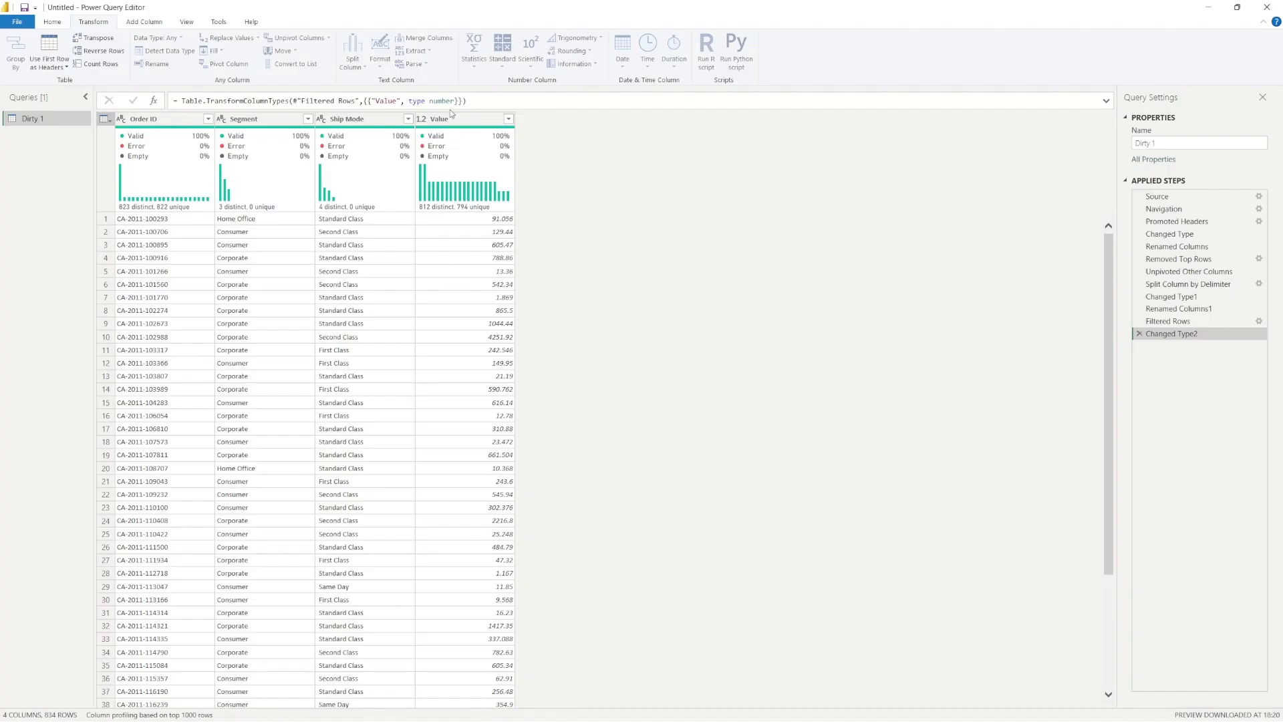
{"action": "left_click", "coordinate": [439, 121]}
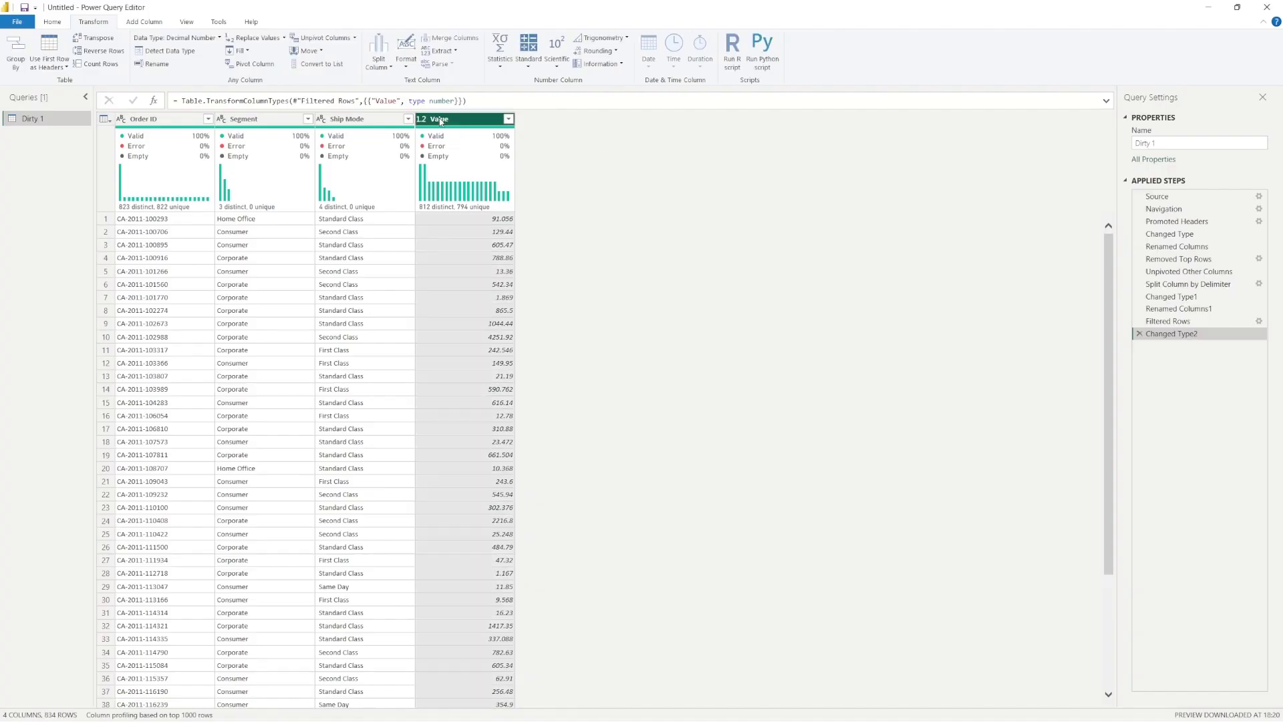
{"action": "double_click", "coordinate": [440, 119]}
{"action": "type", "text": "Sa"}
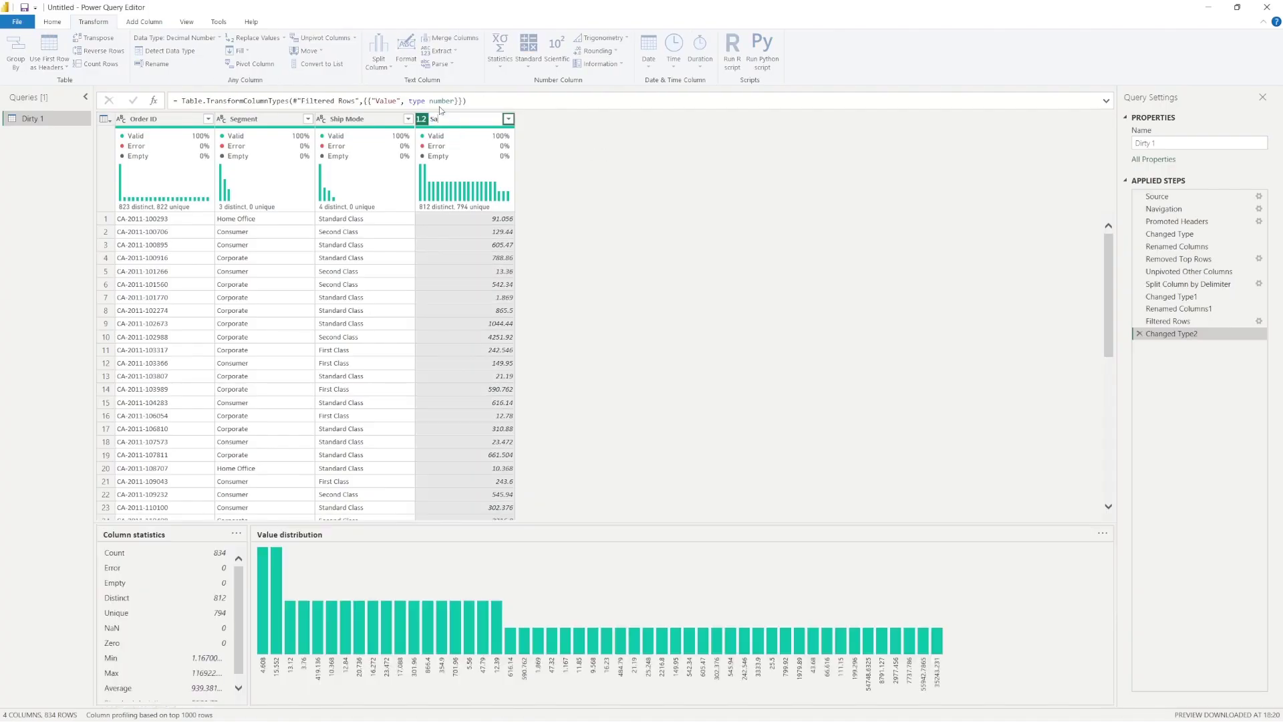
{"action": "key", "text": "Return"}
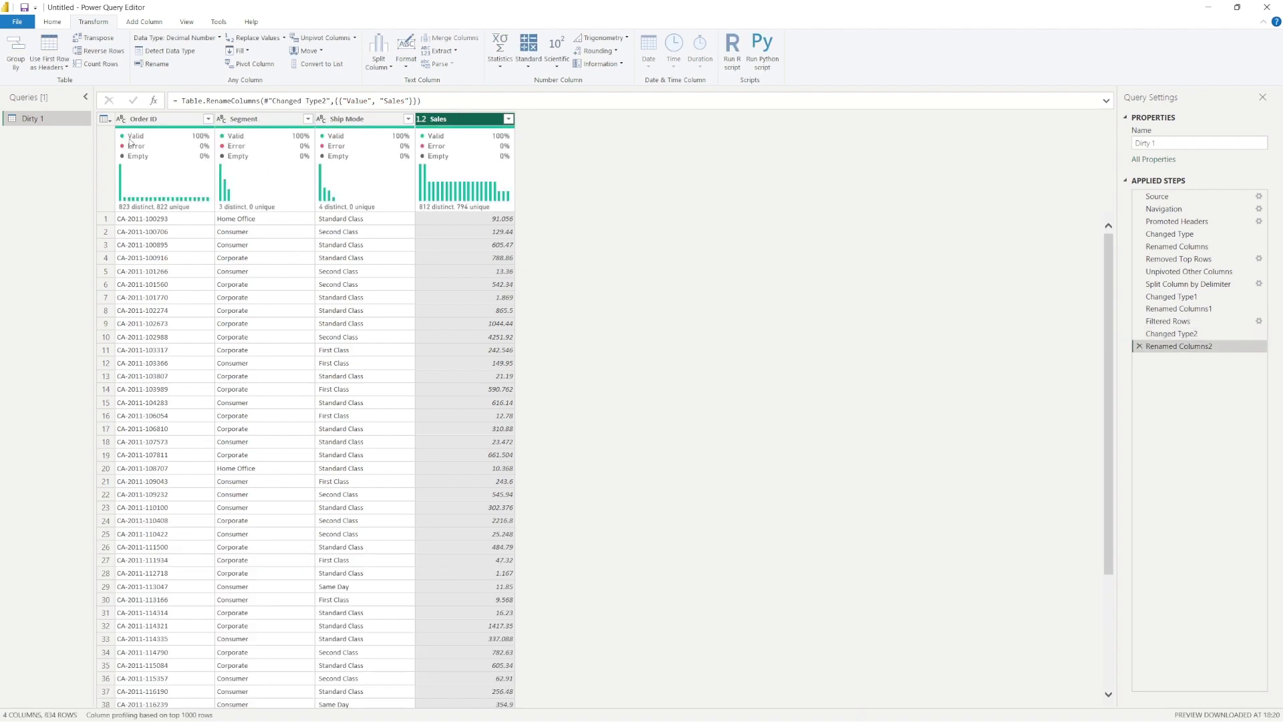
Copy the entire updated table and paste it over the existing data in the Book1 Excel workbook
{"action": "left_click", "coordinate": [107, 119]}
{"action": "left_click", "coordinate": [144, 133]}
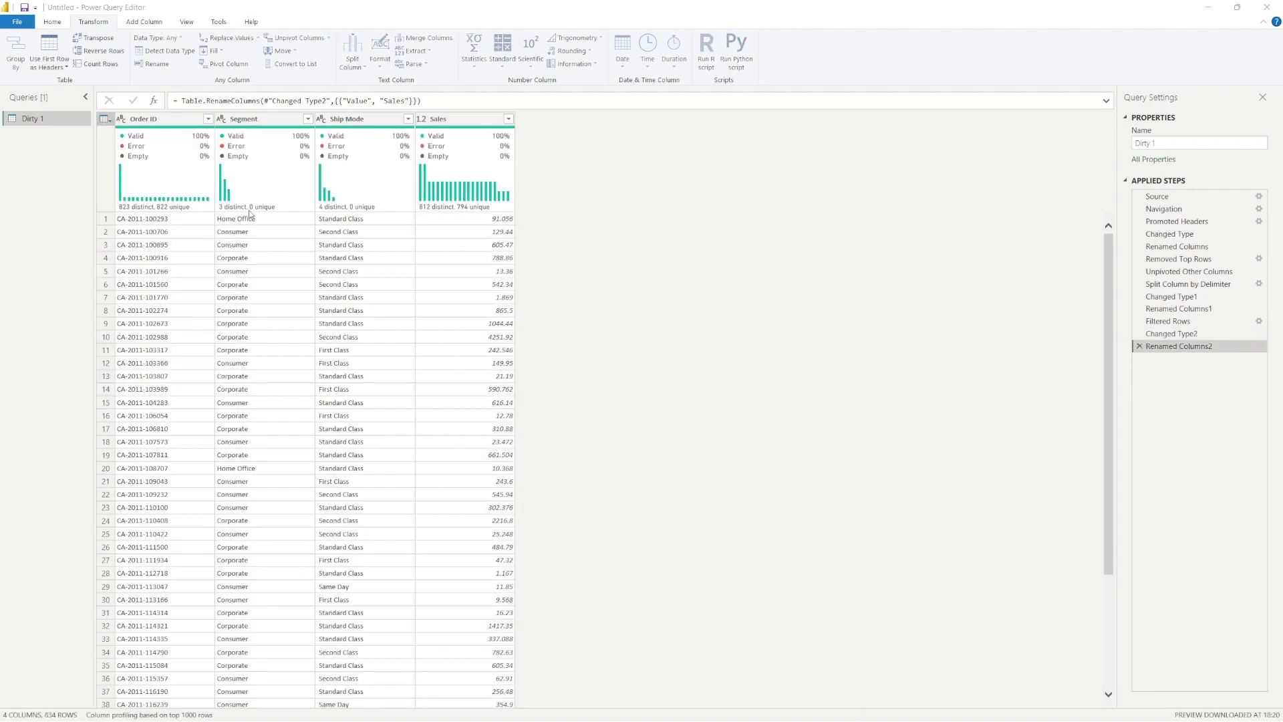
{"action": "key", "text": "alt+Tab"}
{"action": "key", "text": "ctrl+n"}
{"action": "key", "text": "ctrl+v"}
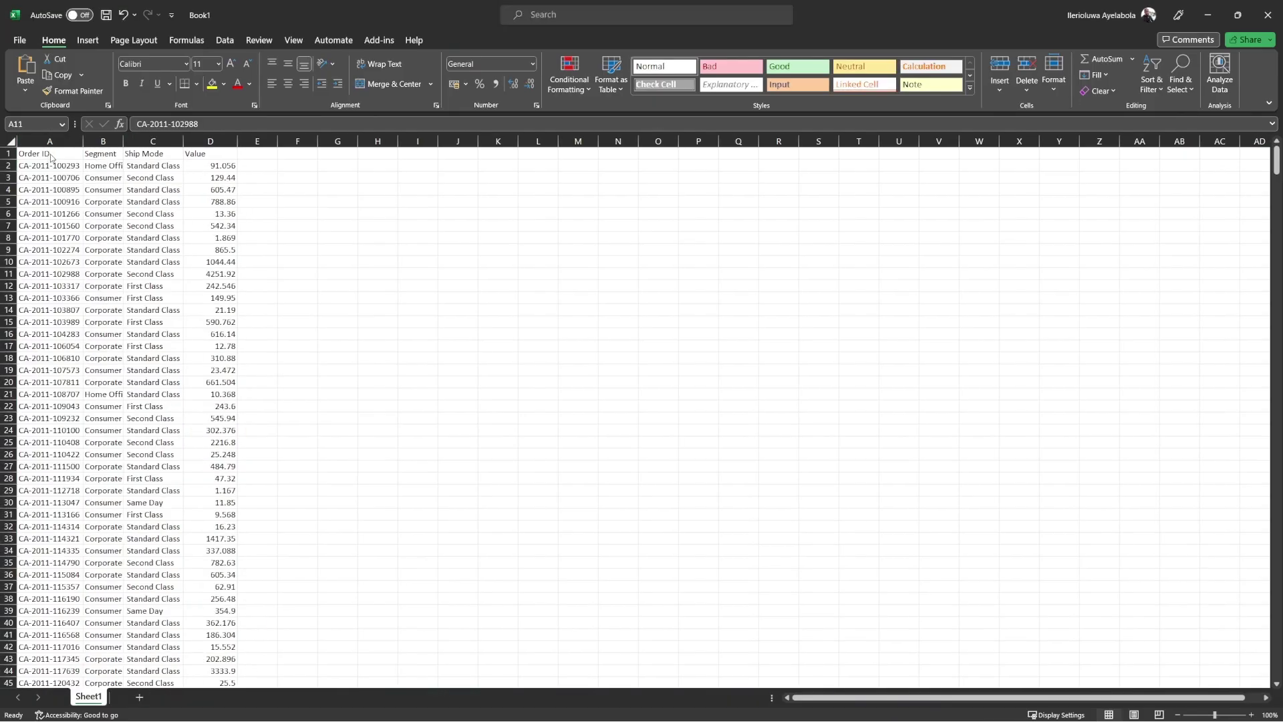
{"action": "left_click", "coordinate": [7, 141]}
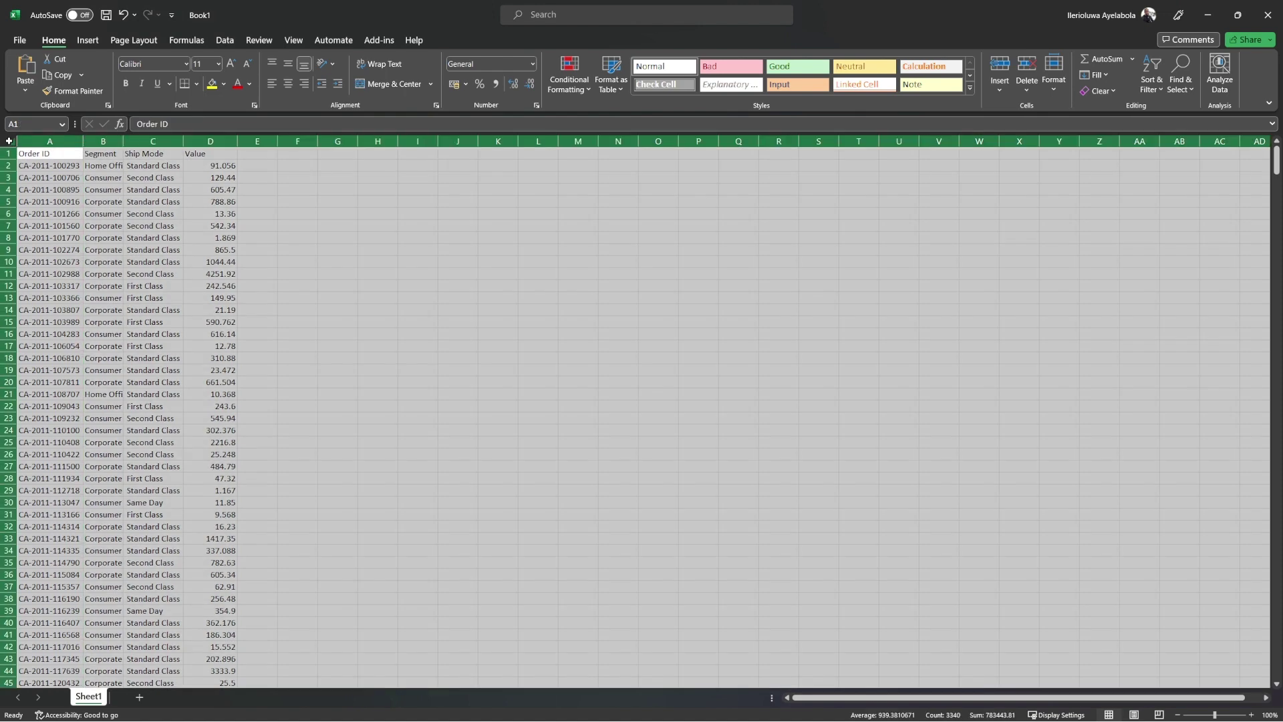
{"action": "key", "text": "ctrl+v"}
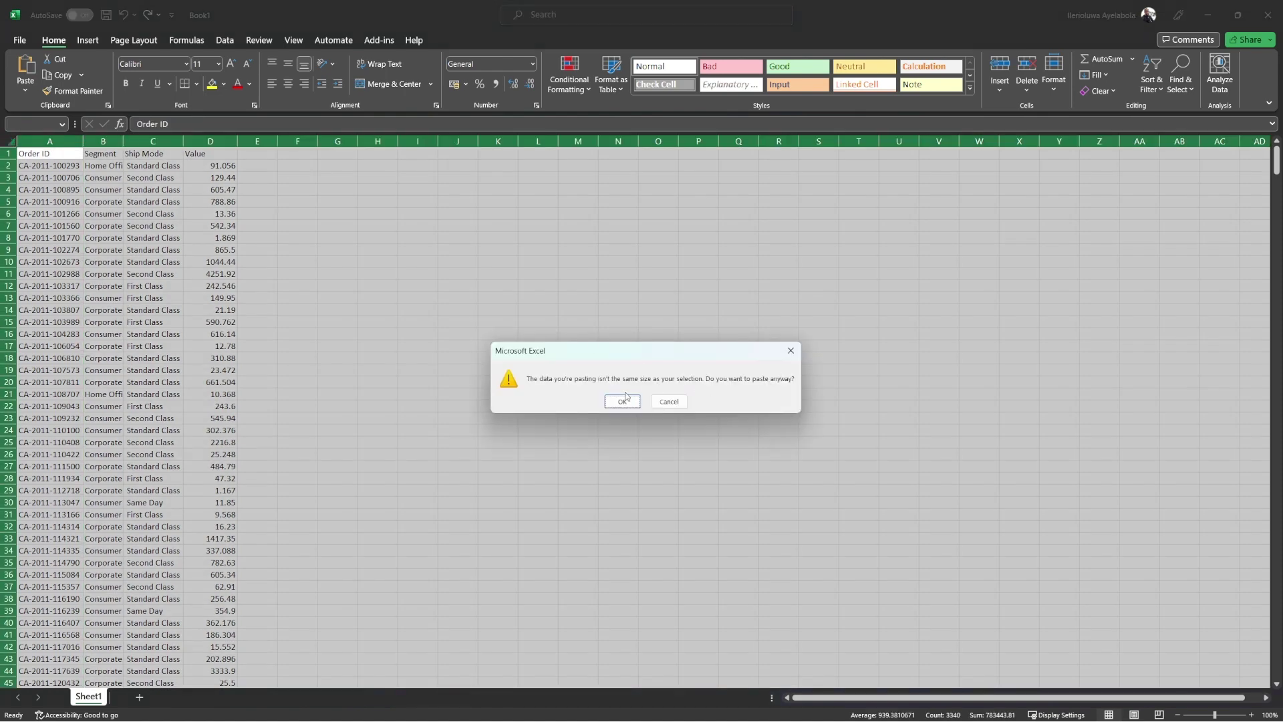
{"action": "left_click", "coordinate": [623, 401]}
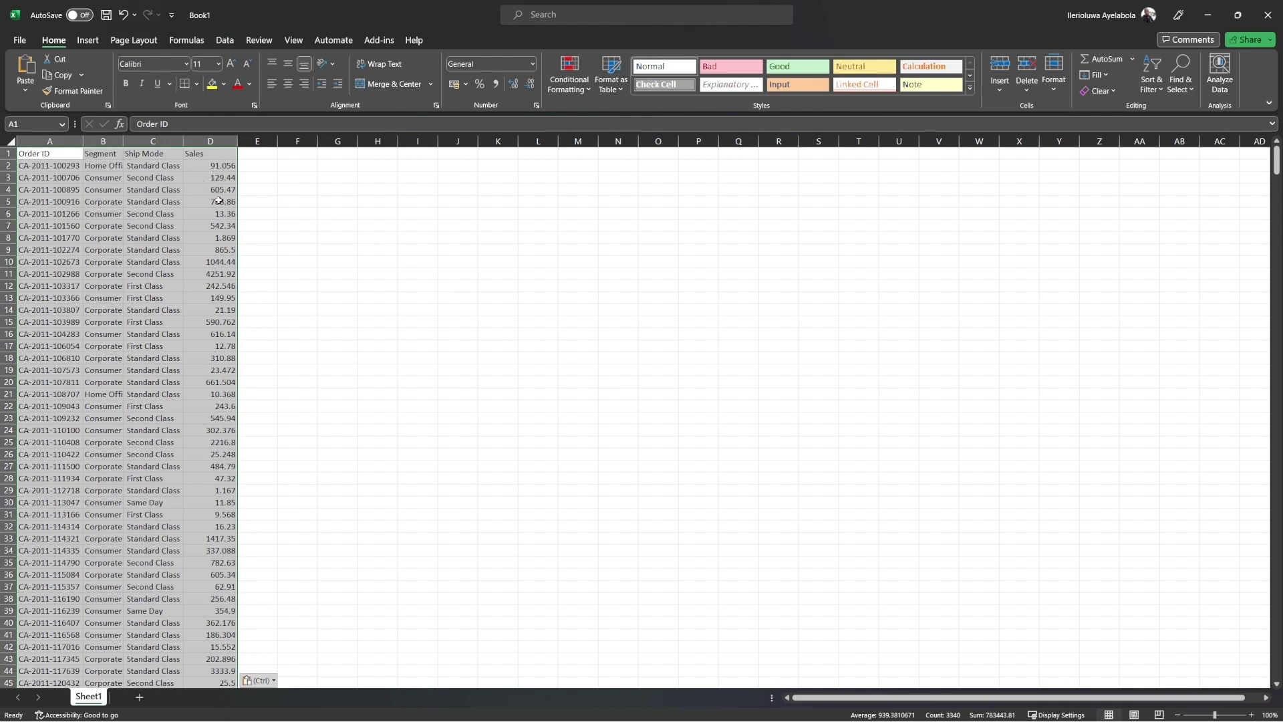
Select the whole Book1 sheet and autofit all its column widths
{"action": "left_click", "coordinate": [247, 200]}
{"action": "left_click", "coordinate": [212, 165]}
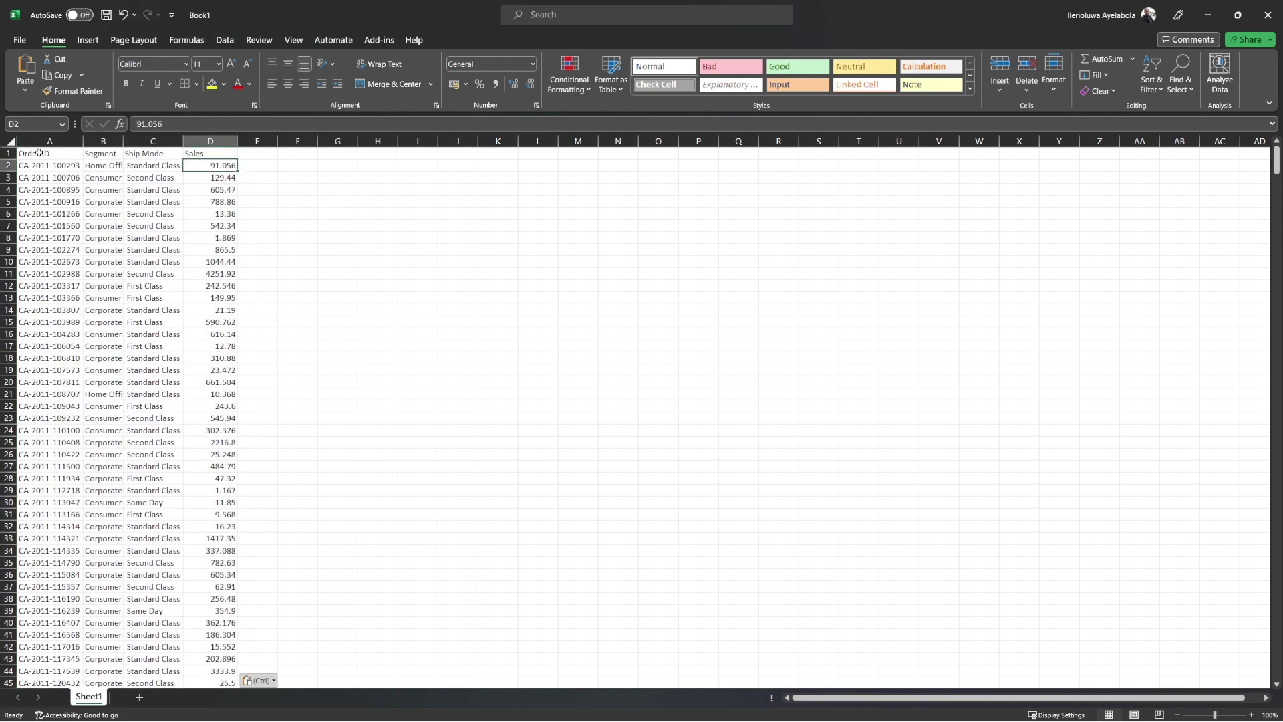
{"action": "left_click", "coordinate": [10, 142]}
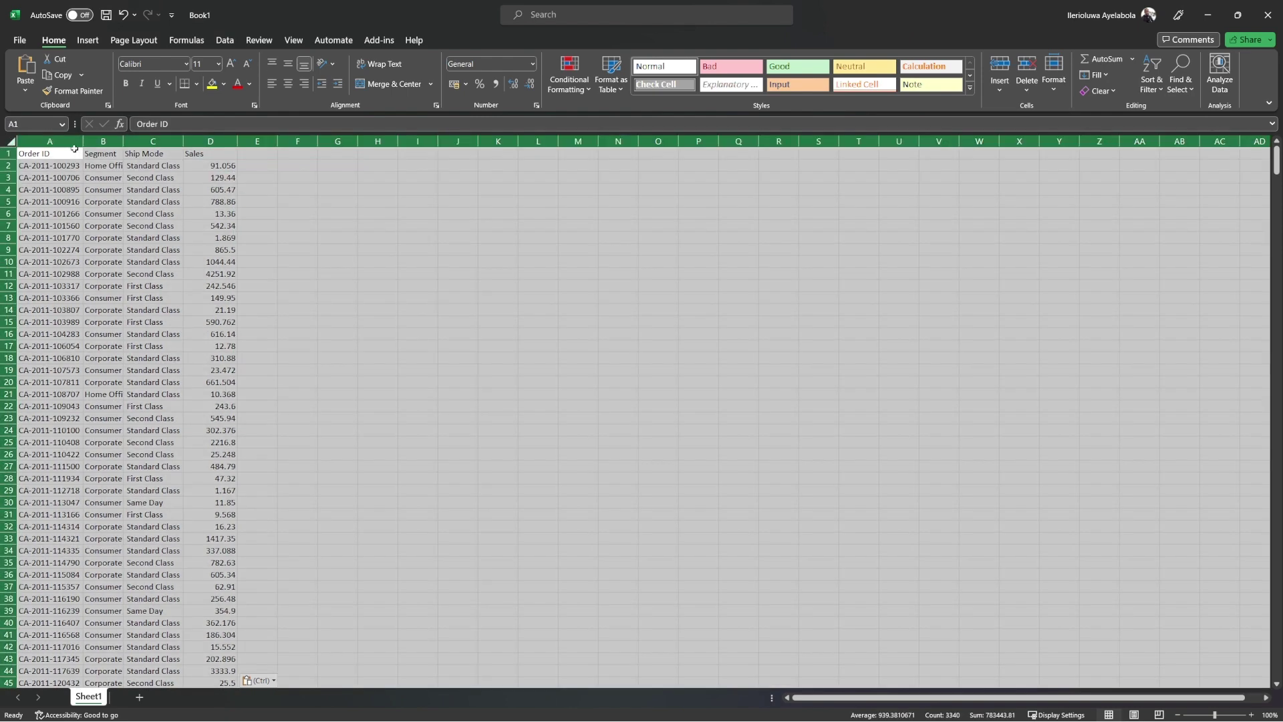
{"action": "double_click", "coordinate": [181, 144]}
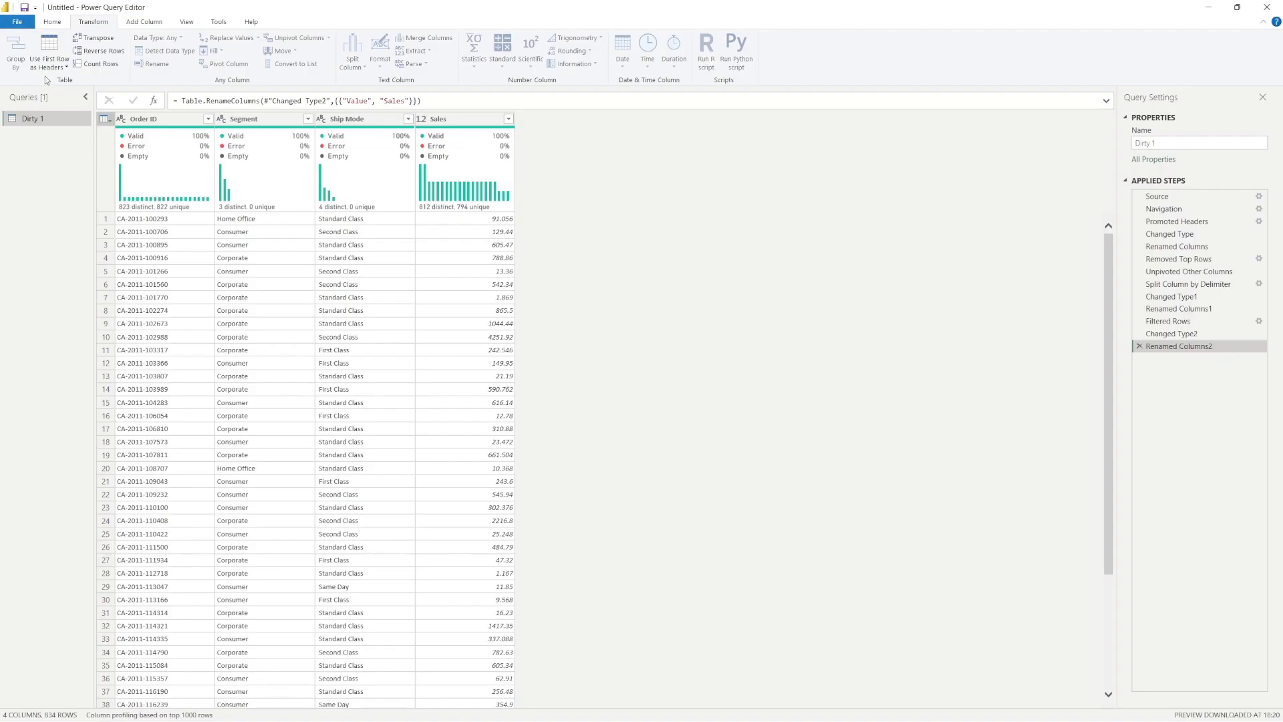
In Power Query Editor, import the Dirty 3 sheet from the 3.-Badly-Structured-Sales-Data-3 workbook and dismiss the preview notice
{"action": "left_click", "coordinate": [58, 26]}
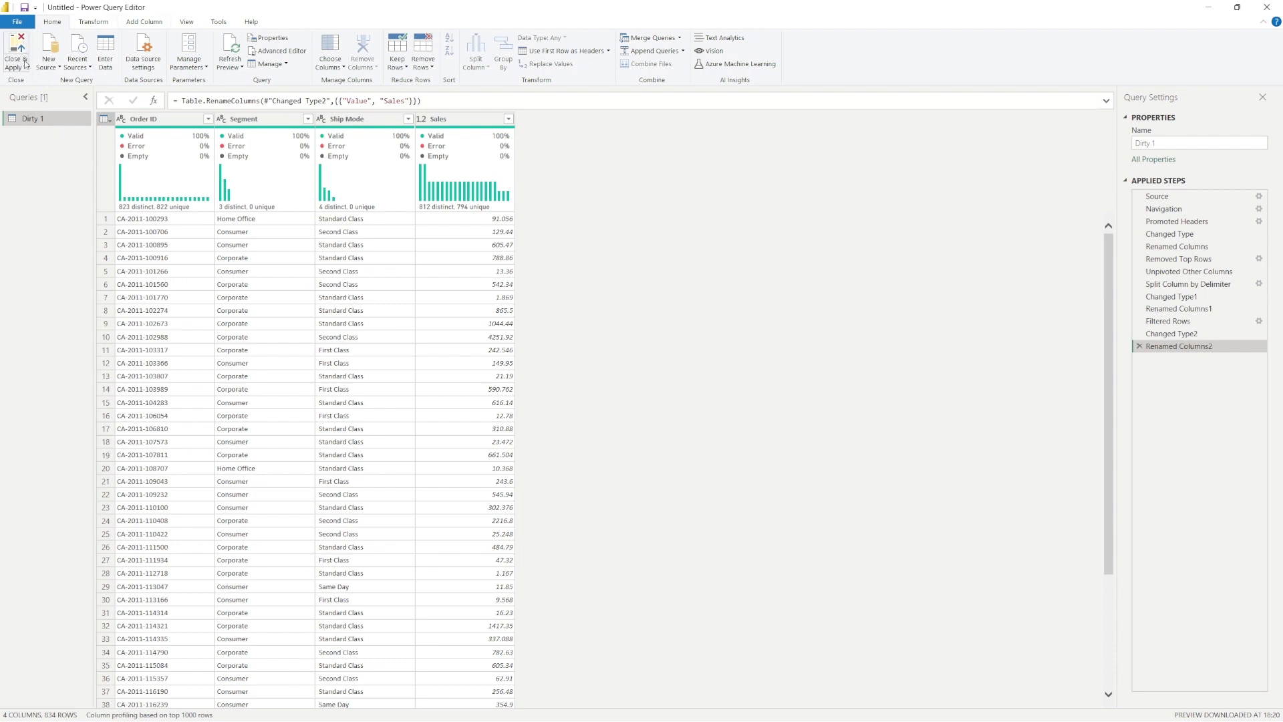
{"action": "left_click", "coordinate": [49, 61]}
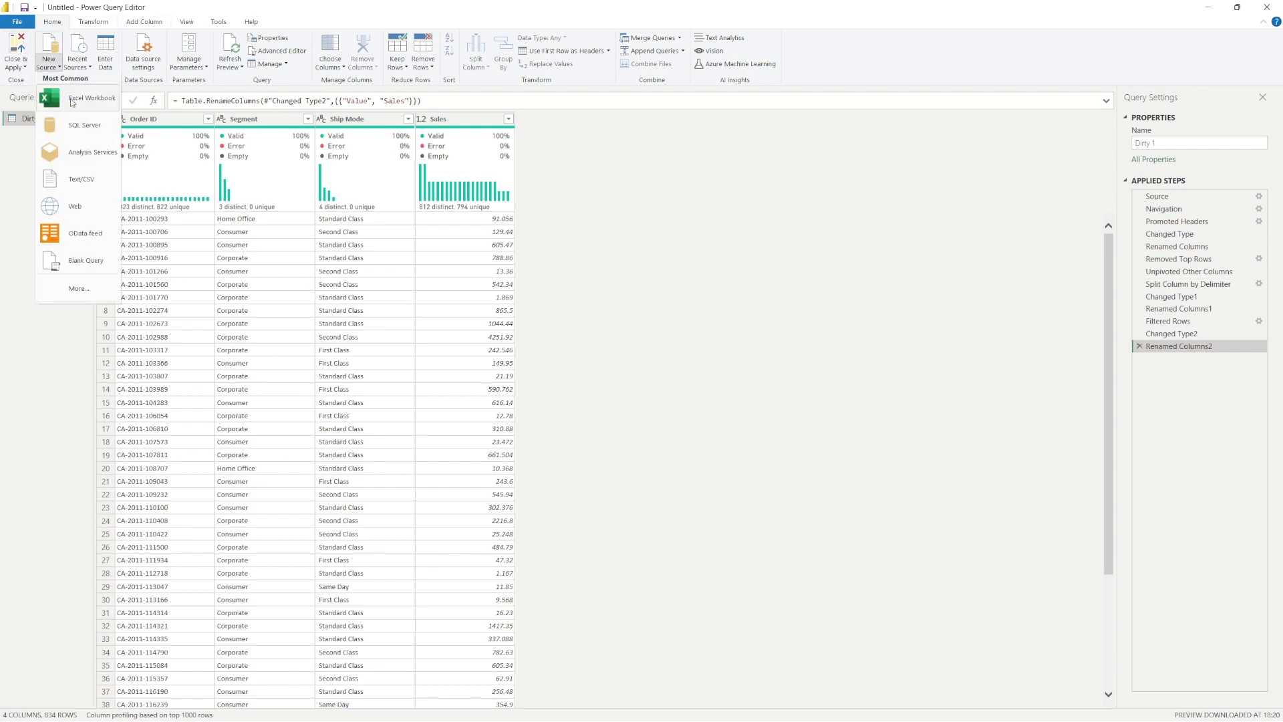
{"action": "left_click", "coordinate": [74, 99]}
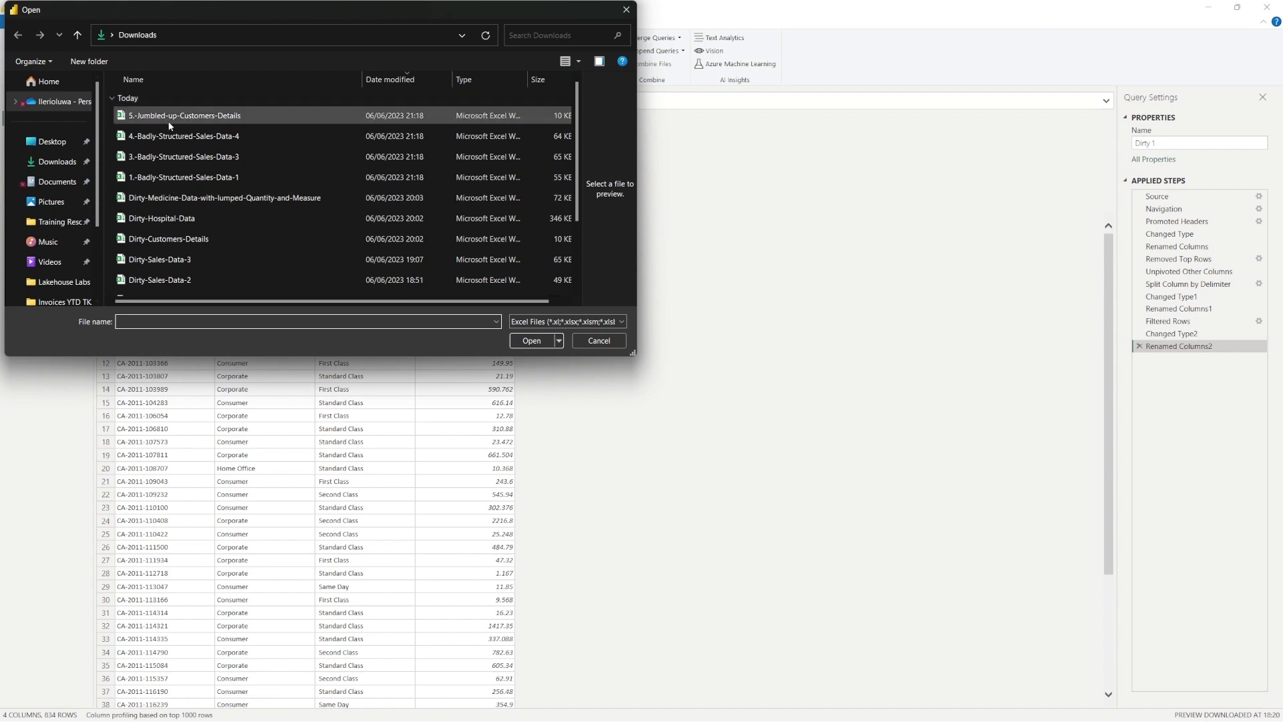
{"action": "double_click", "coordinate": [163, 157]}
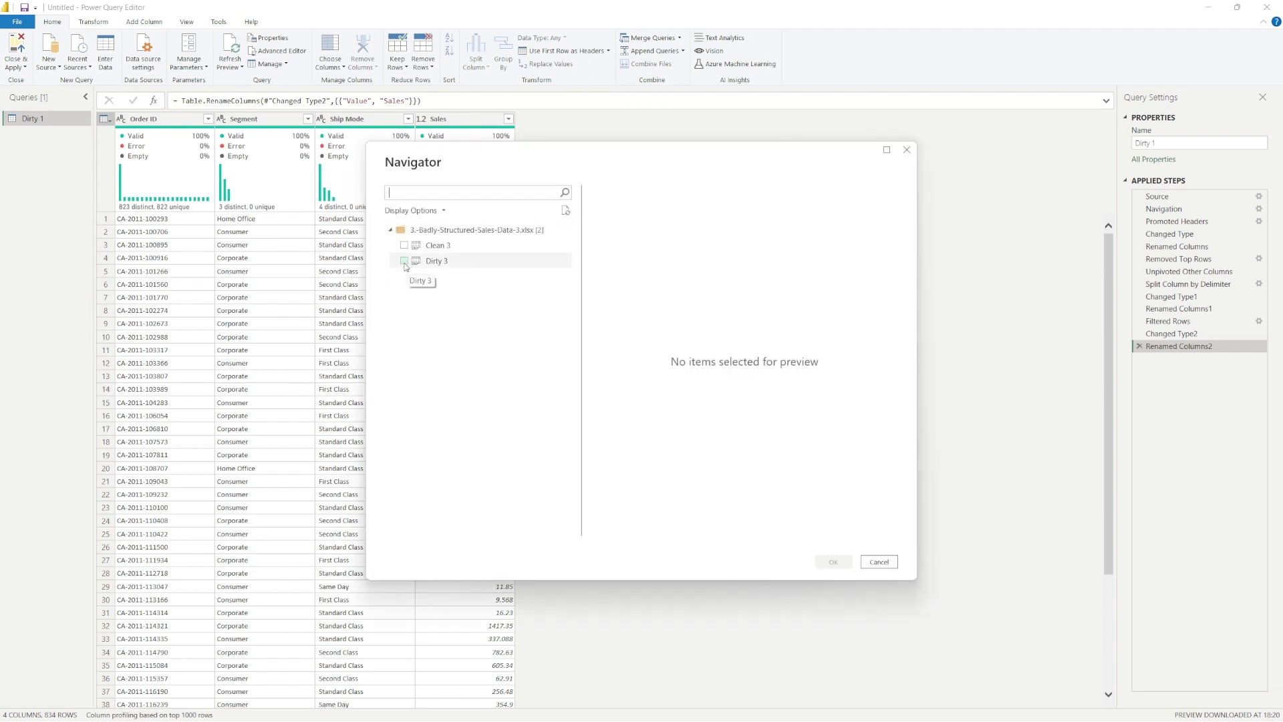
{"action": "left_click", "coordinate": [404, 262]}
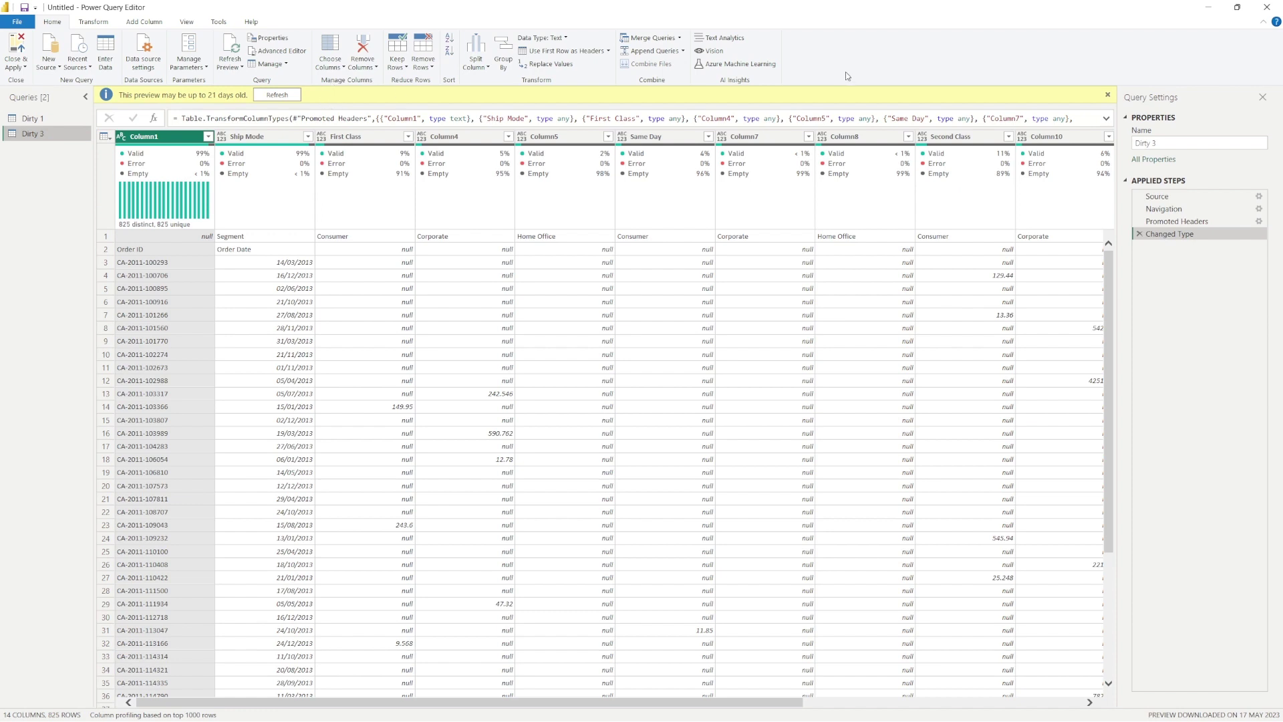
{"action": "left_click", "coordinate": [1108, 95]}
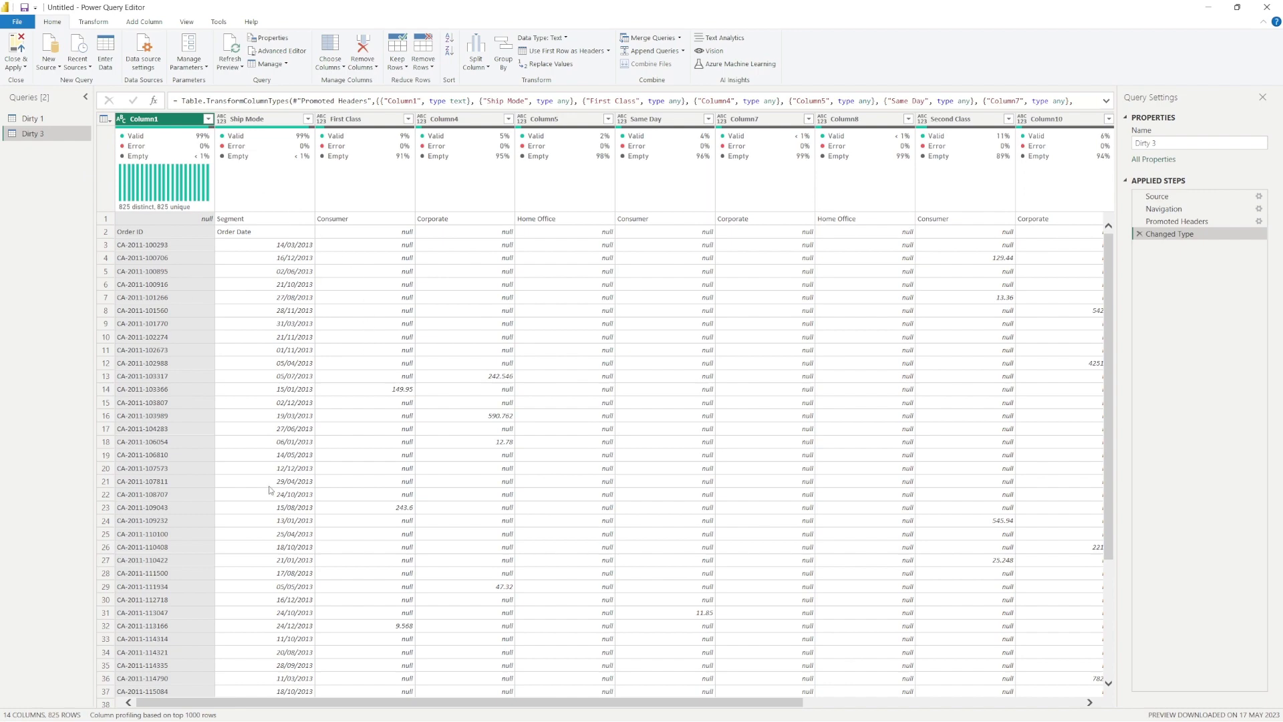
Rename Column1 of the Dirty 3 query to "Order ID"
{"action": "scroll", "coordinate": [348, 581], "scroll_direction": "down", "scroll_amount": 4}
{"action": "left_click_drag", "start_coordinate": [375, 703], "coordinate": [271, 655]}
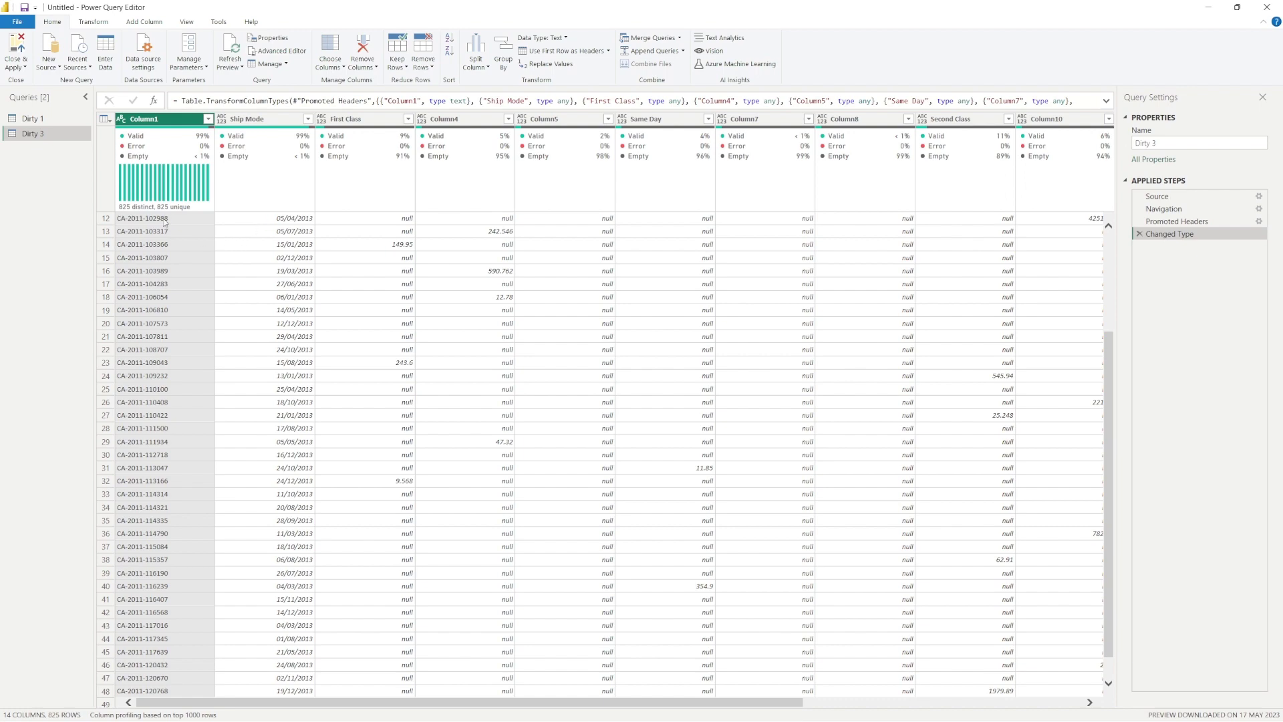
{"action": "scroll", "coordinate": [165, 223], "scroll_direction": "up", "scroll_amount": 4}
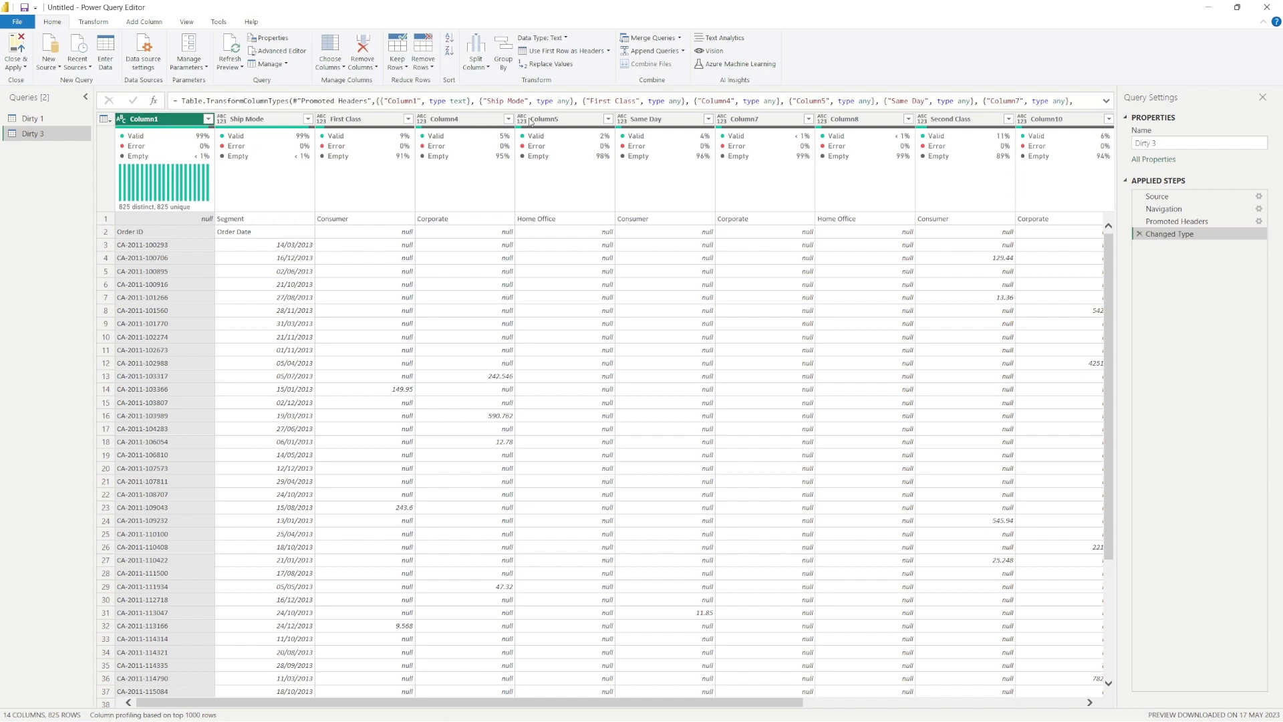
{"action": "mouse_move", "coordinate": [152, 131]}
{"action": "left_click", "coordinate": [150, 231]}
{"action": "right_click", "coordinate": [151, 232]}
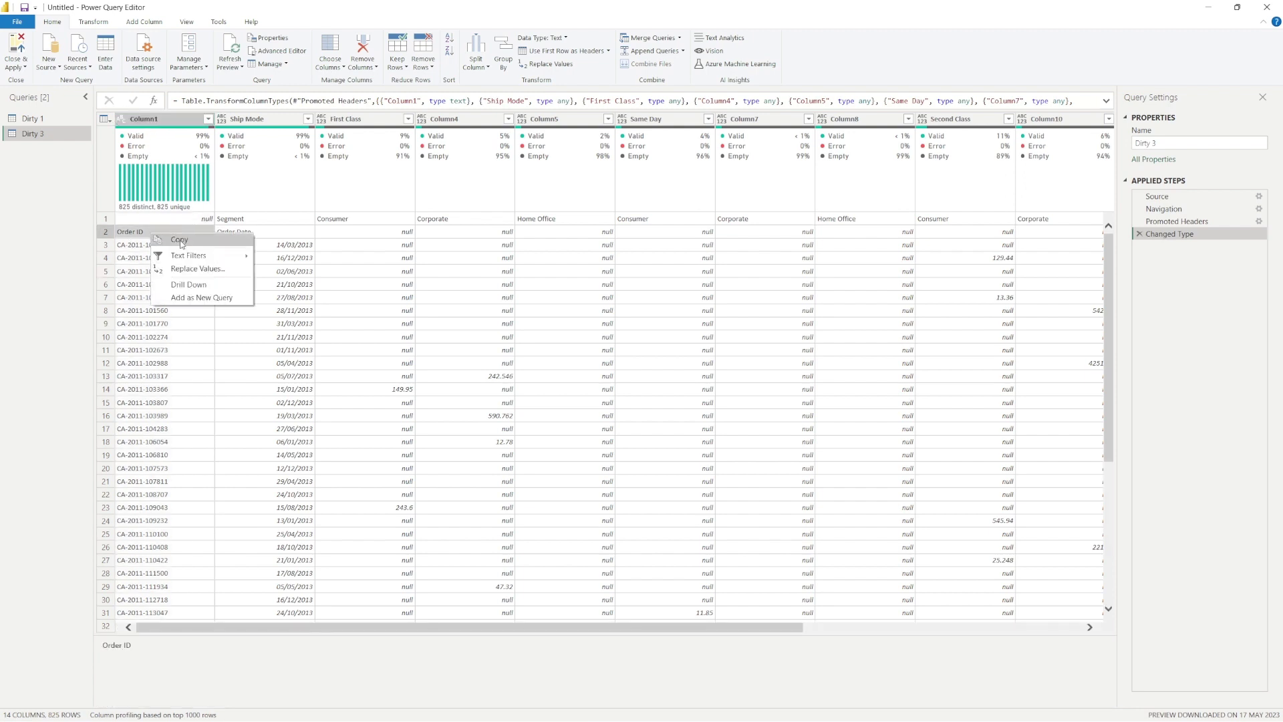
{"action": "key", "text": "Escape"}
{"action": "left_click", "coordinate": [150, 120]}
{"action": "double_click", "coordinate": [150, 121]}
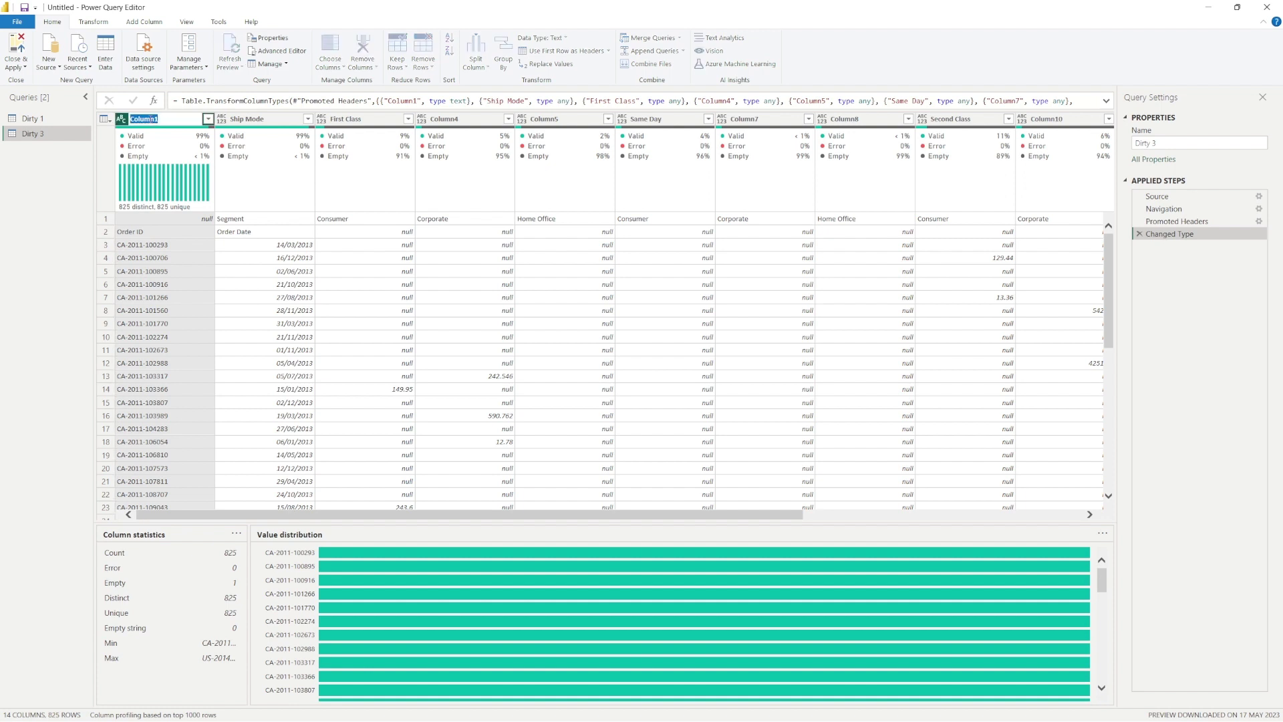
{"action": "right_click", "coordinate": [150, 122]}
{"action": "left_click", "coordinate": [179, 175]}
{"action": "key", "text": "Return"}
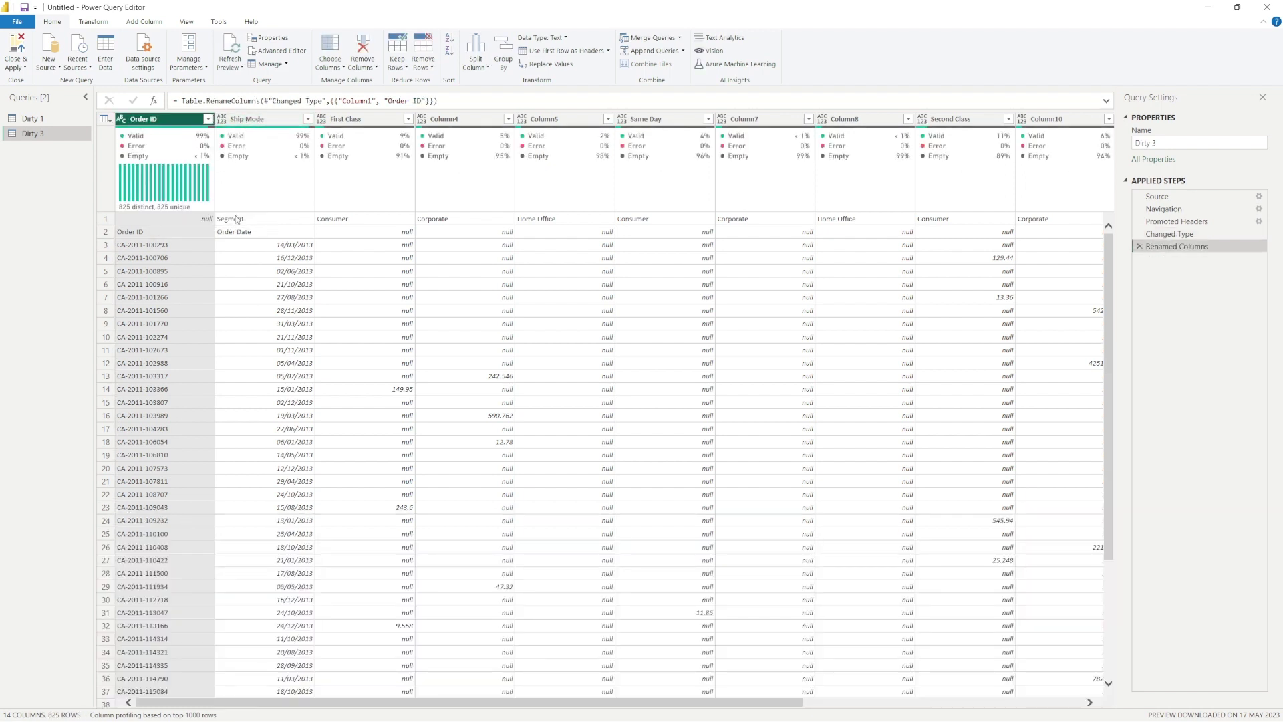
Rename the Ship Mode column, which holds the order dates, to "Order Date"
{"action": "double_click", "coordinate": [264, 120]}
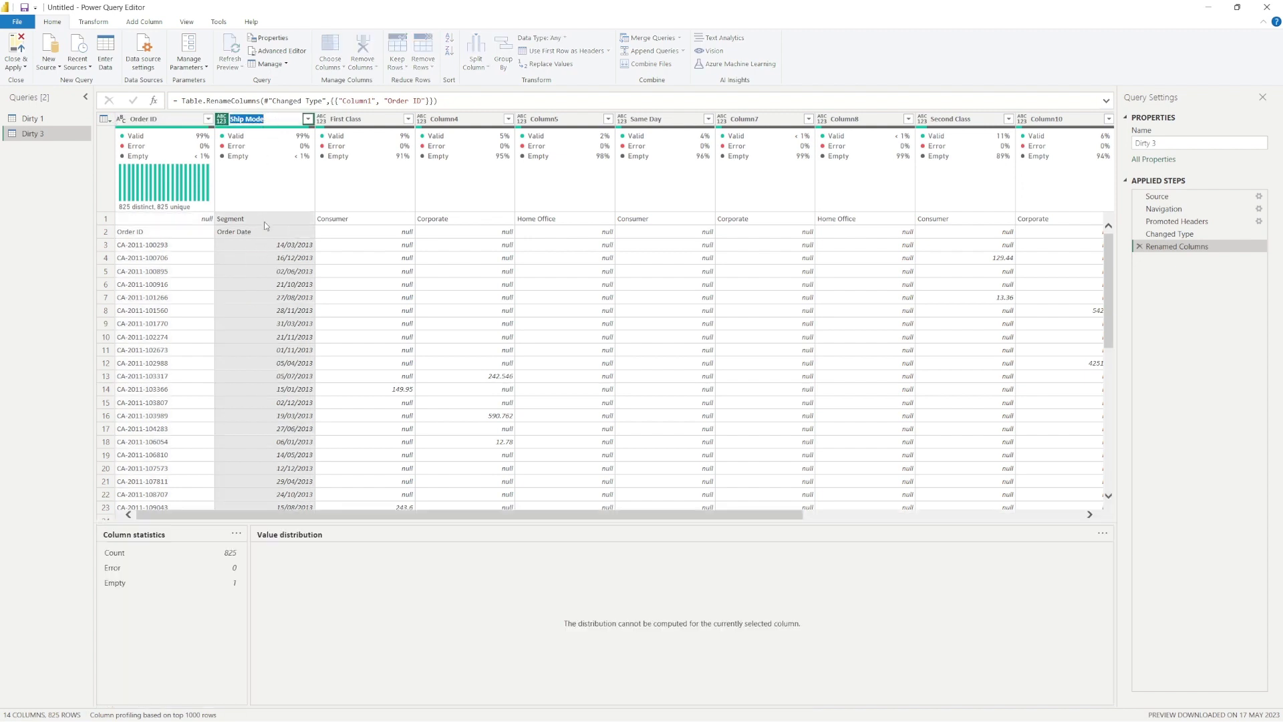
{"action": "key", "text": "Return"}
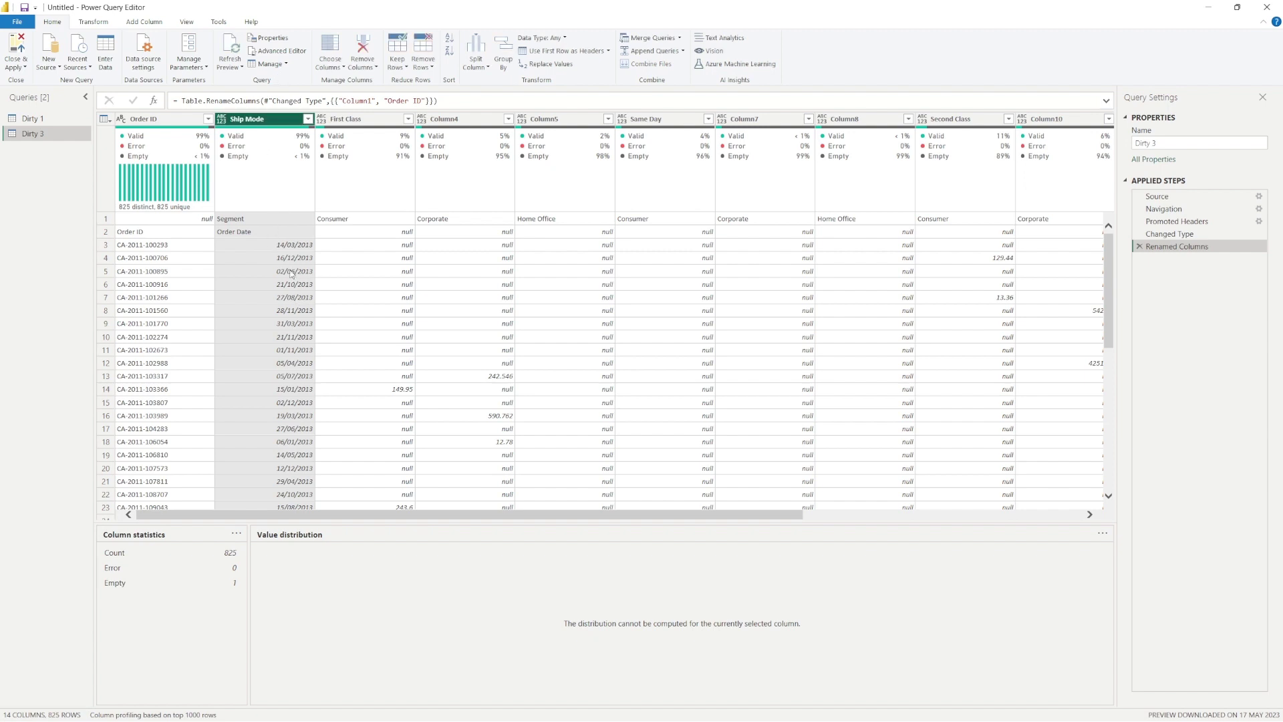
{"action": "left_click", "coordinate": [246, 235]}
{"action": "right_click", "coordinate": [246, 236]}
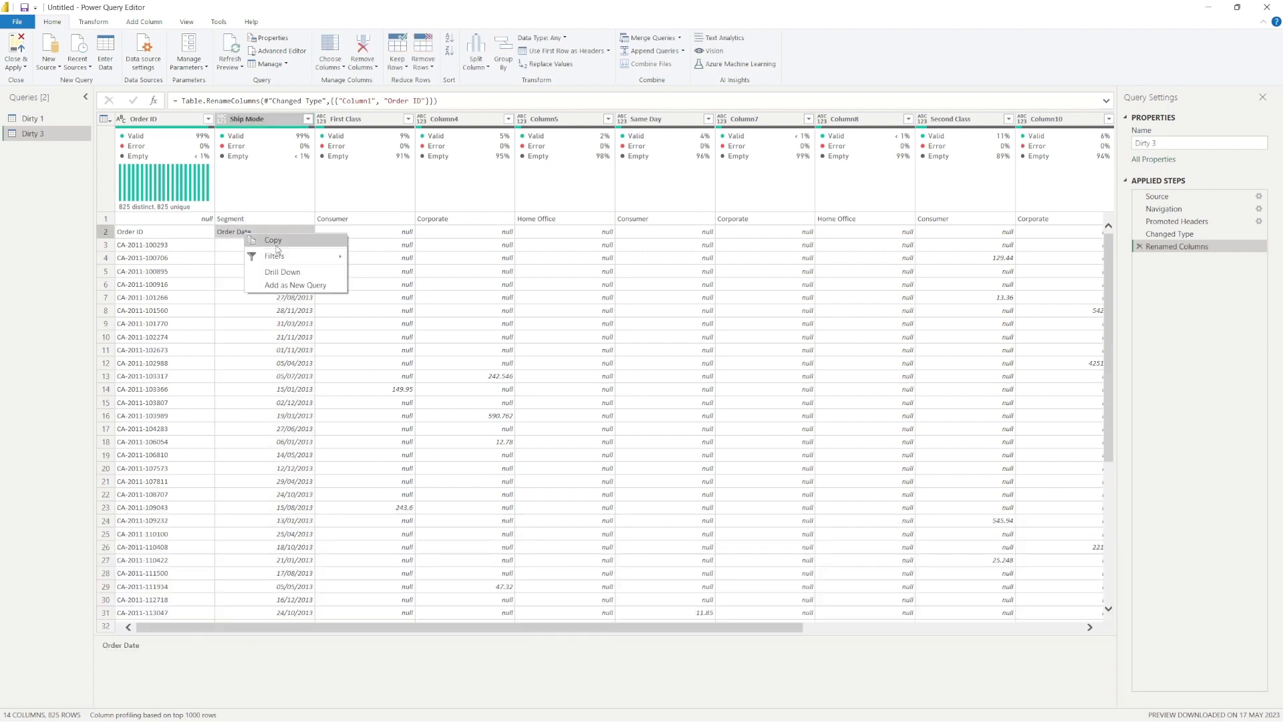
{"action": "key", "text": "Escape"}
{"action": "double_click", "coordinate": [270, 120]}
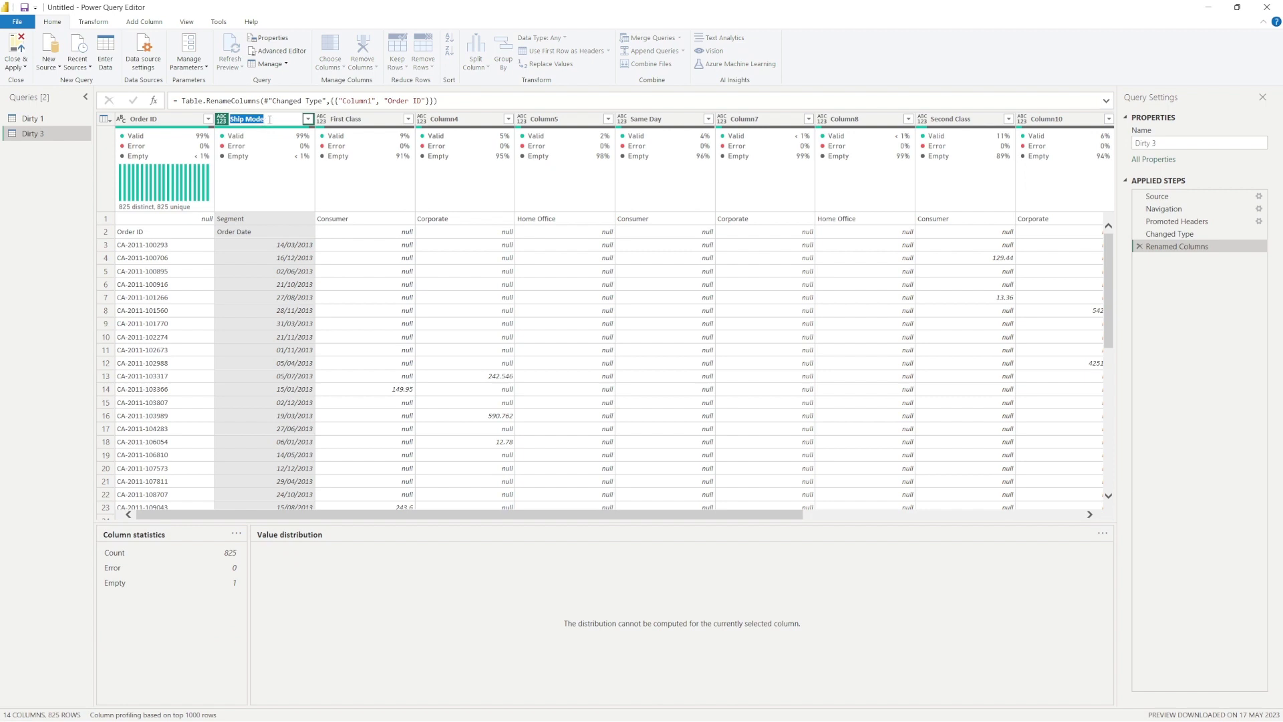
{"action": "key", "text": "Return"}
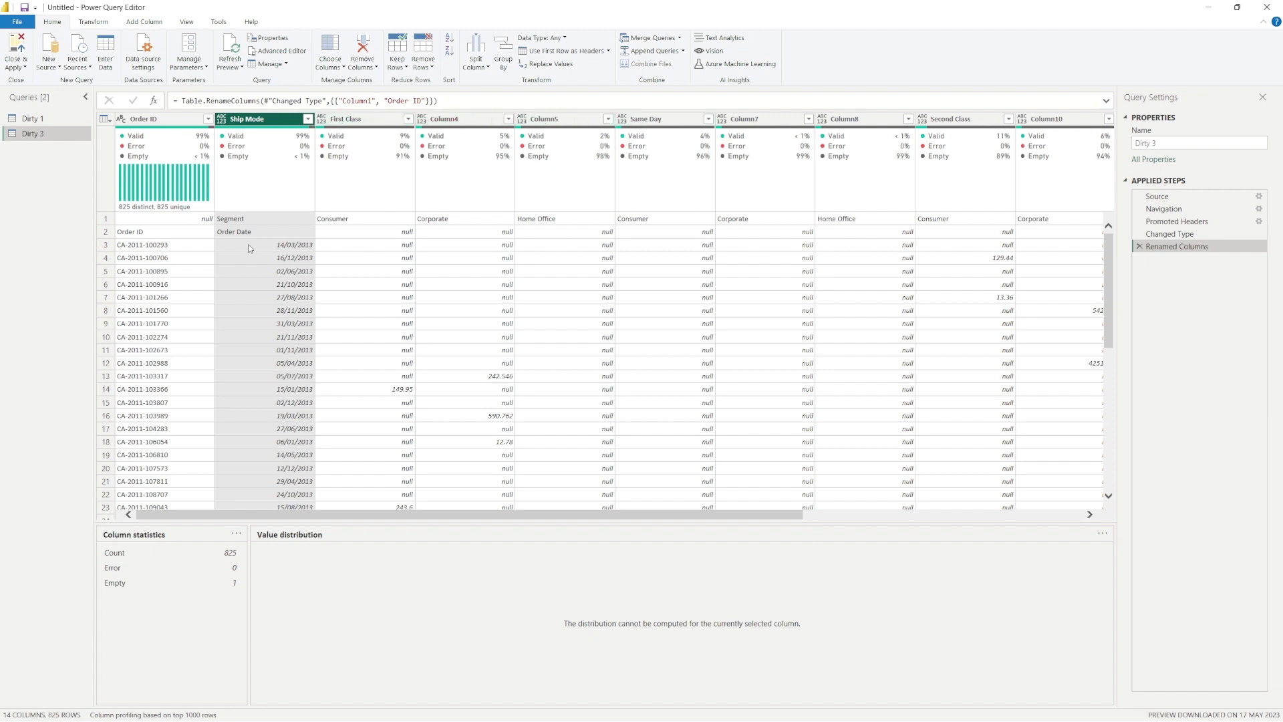
{"action": "left_click", "coordinate": [244, 223]}
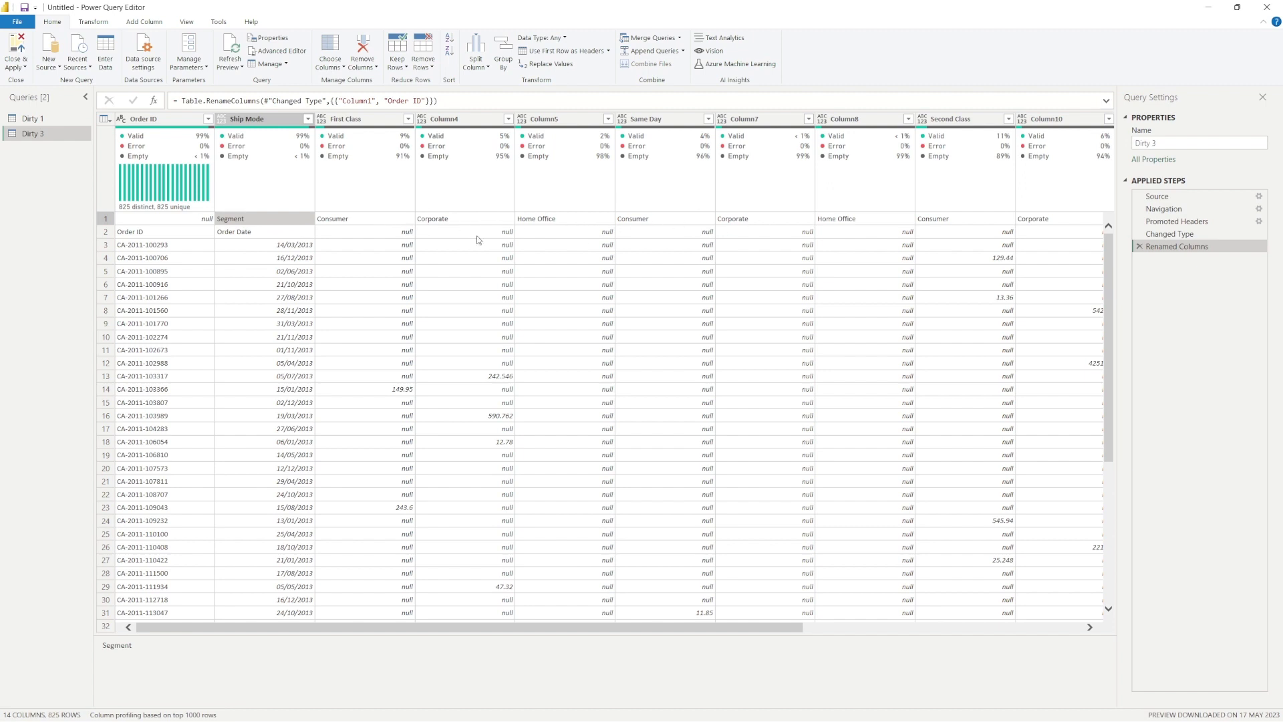
{"action": "left_click", "coordinate": [271, 120]}
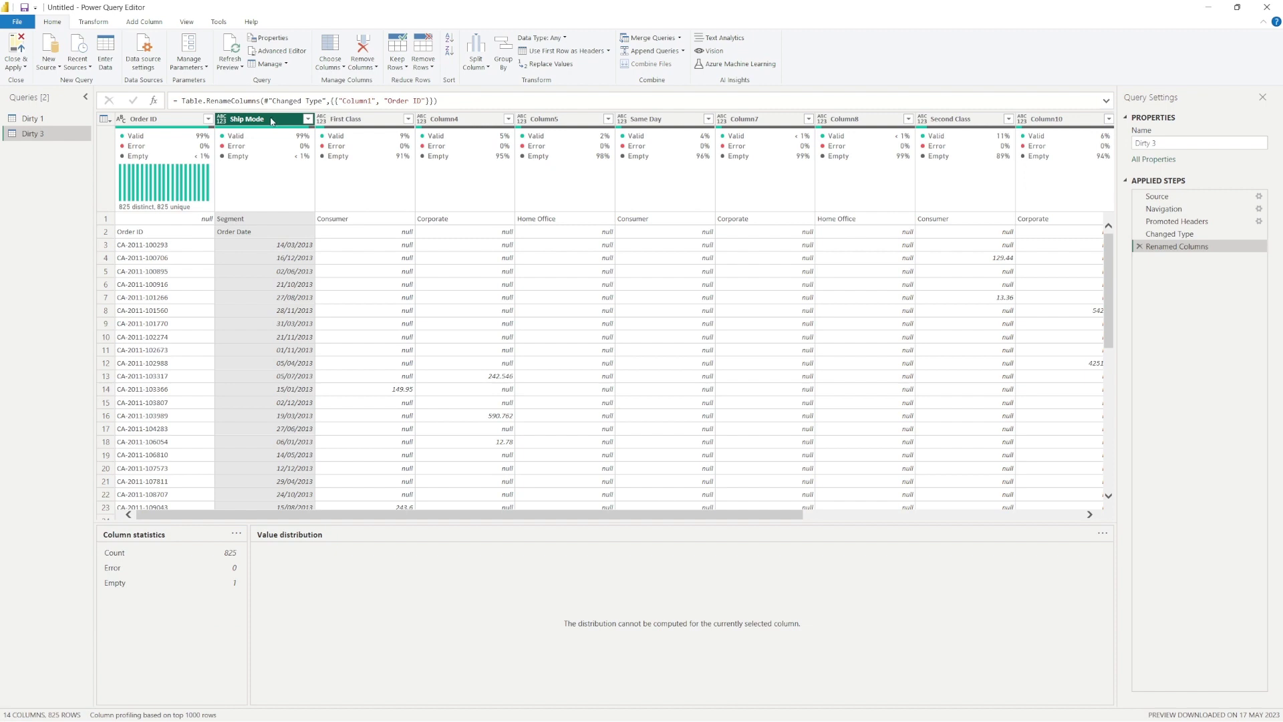
{"action": "double_click", "coordinate": [272, 118]}
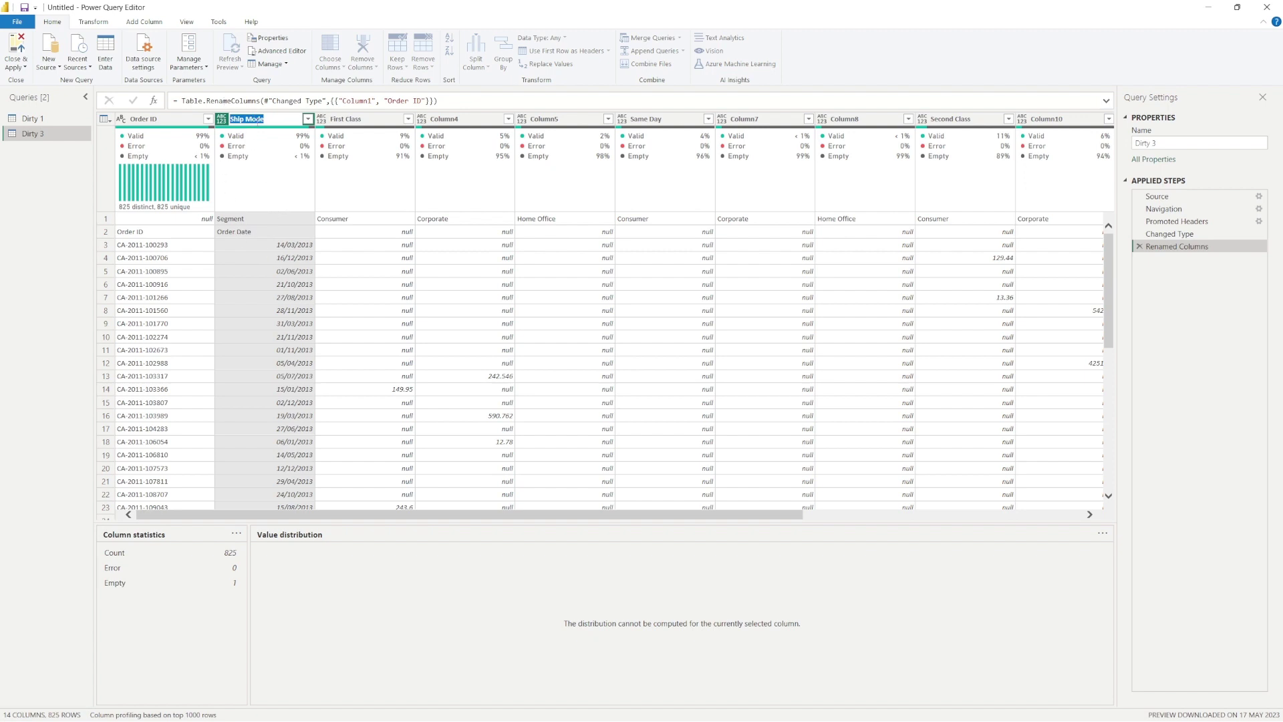
{"action": "right_click", "coordinate": [257, 123]}
{"action": "left_click", "coordinate": [287, 177]}
{"action": "key", "text": "Return"}
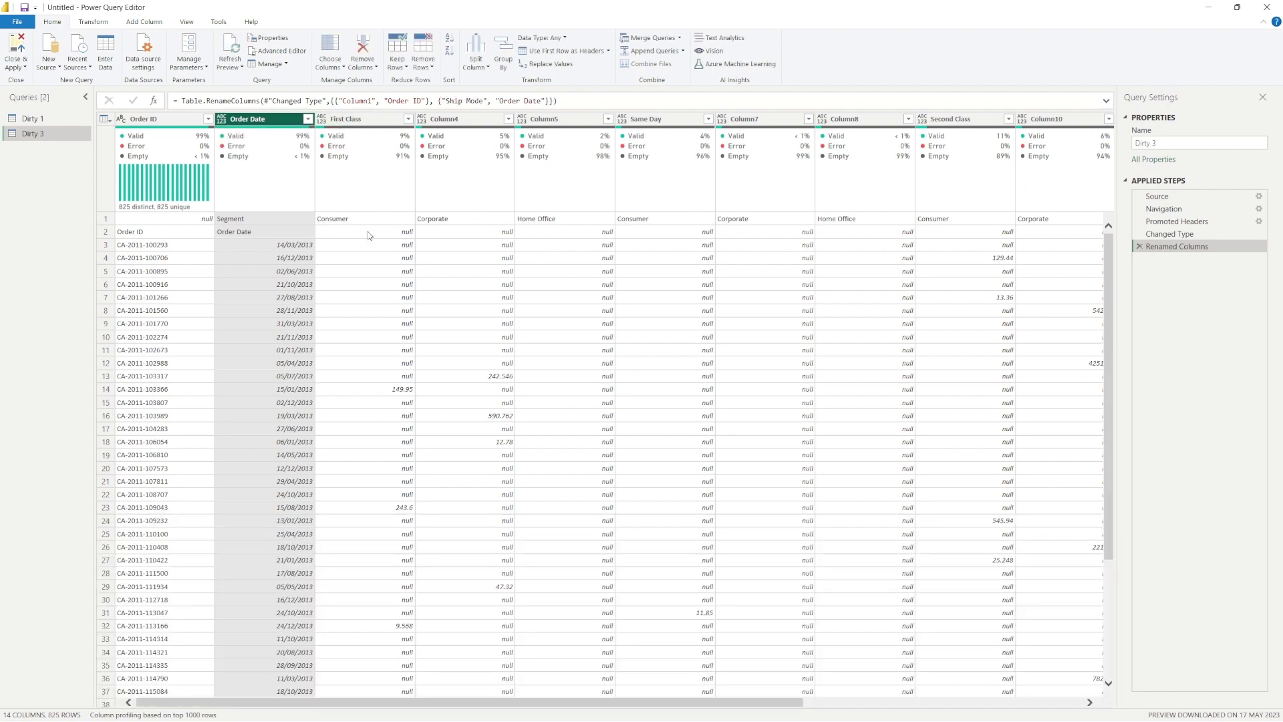
Rename the First Class column to "First Class, Consumer" and copy the ship mode prefix from its name
{"action": "left_click", "coordinate": [369, 122]}
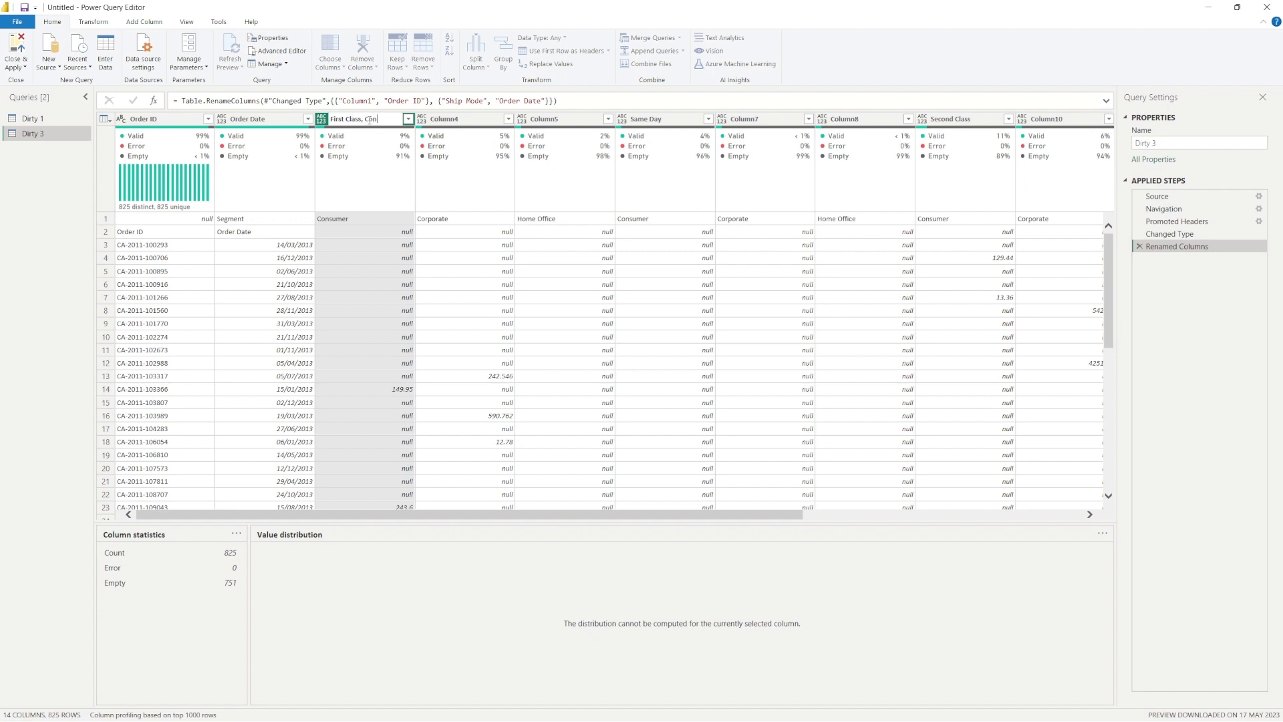
{"action": "type", "text": "er"}
{"action": "left_click_drag", "start_coordinate": [367, 117], "coordinate": [329, 119]}
{"action": "key", "text": "ctrl+c"}
{"action": "key", "text": "Return"}
Rename Column4 to "First Class, Corporate", reusing the copied ship mode prefix
{"action": "double_click", "coordinate": [450, 120]}
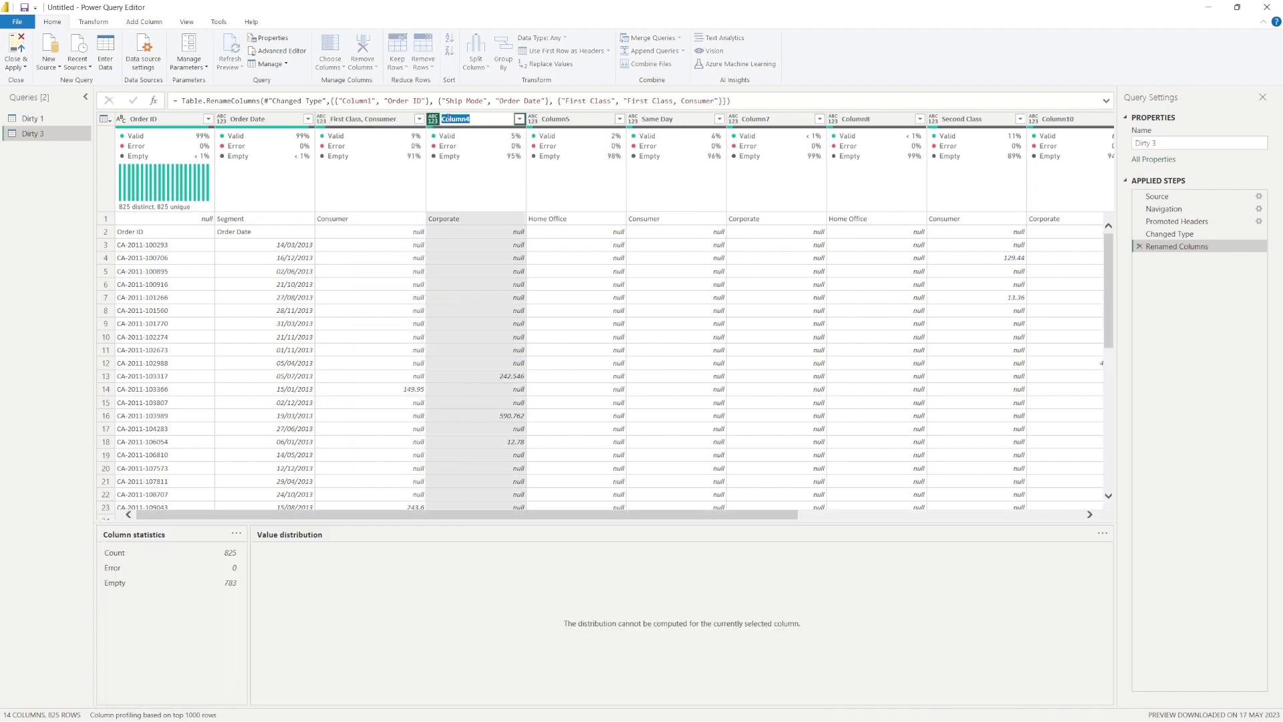
{"action": "key", "text": "ctrl+v"}
{"action": "type", "text": "orate"}
{"action": "key", "text": "Return"}
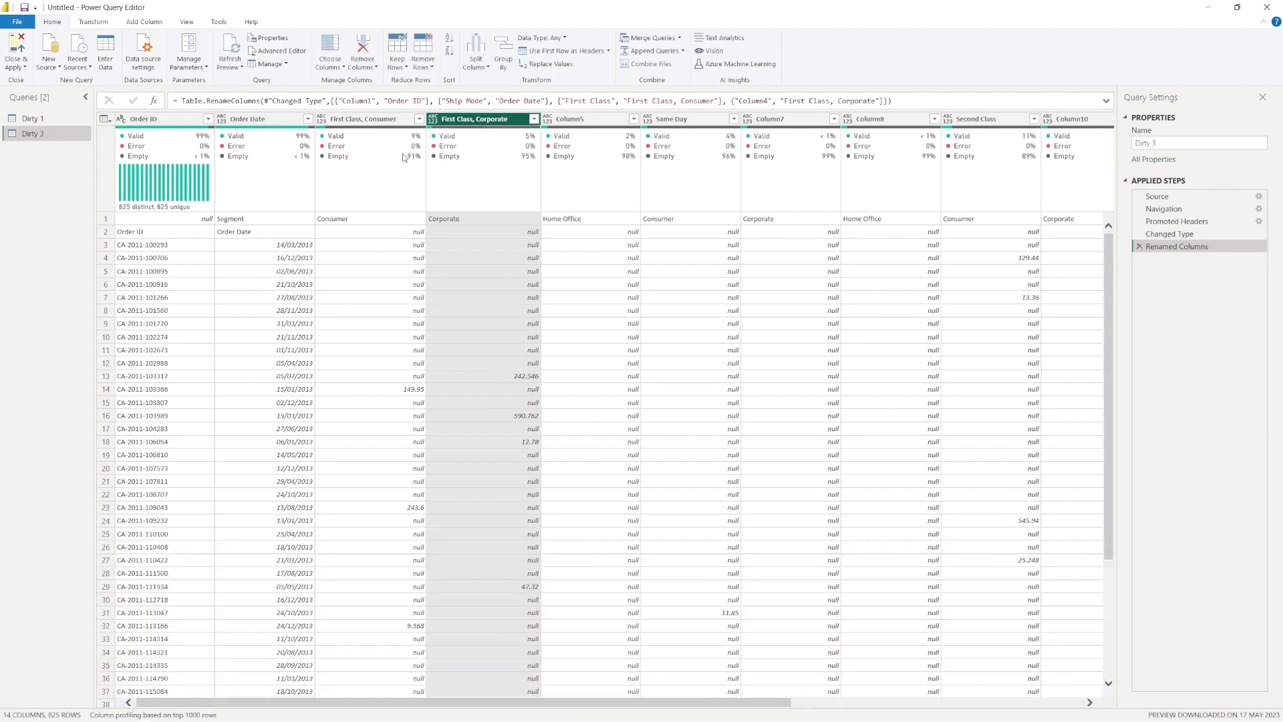
Rename Column5 to "First Class, Home Office" to combine its ship mode and segment
{"action": "double_click", "coordinate": [566, 120]}
{"action": "type", "text": "First Class,"}
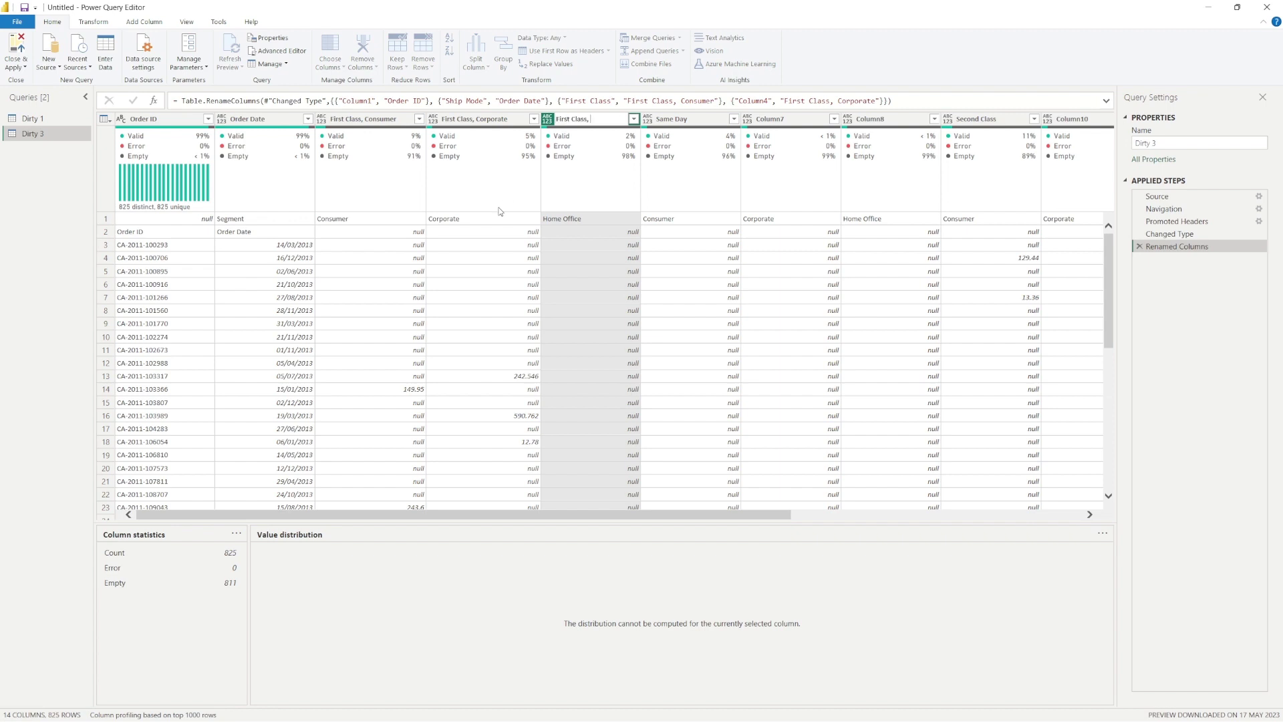
{"action": "type", "text": " Home Office"}
{"action": "key", "text": "Return"}
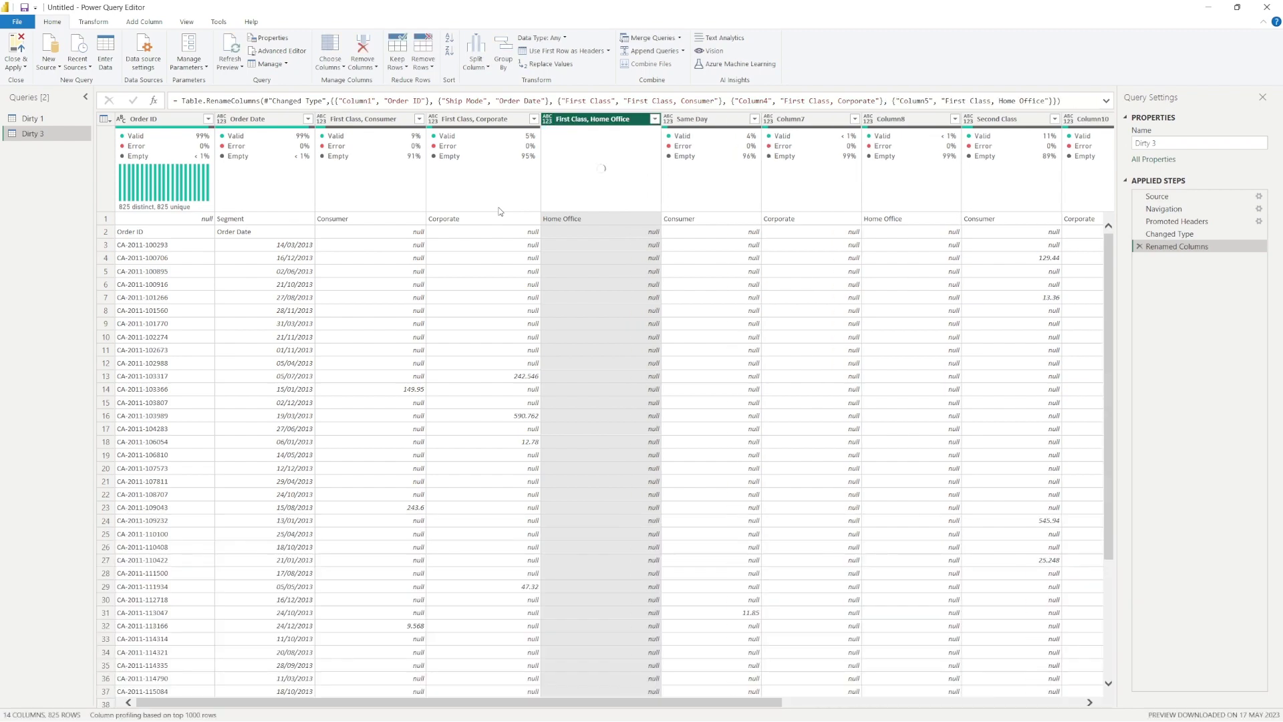
Rename the Same Day column to "Same Day, Consumer"
{"action": "left_click_drag", "start_coordinate": [572, 708], "coordinate": [701, 708]}
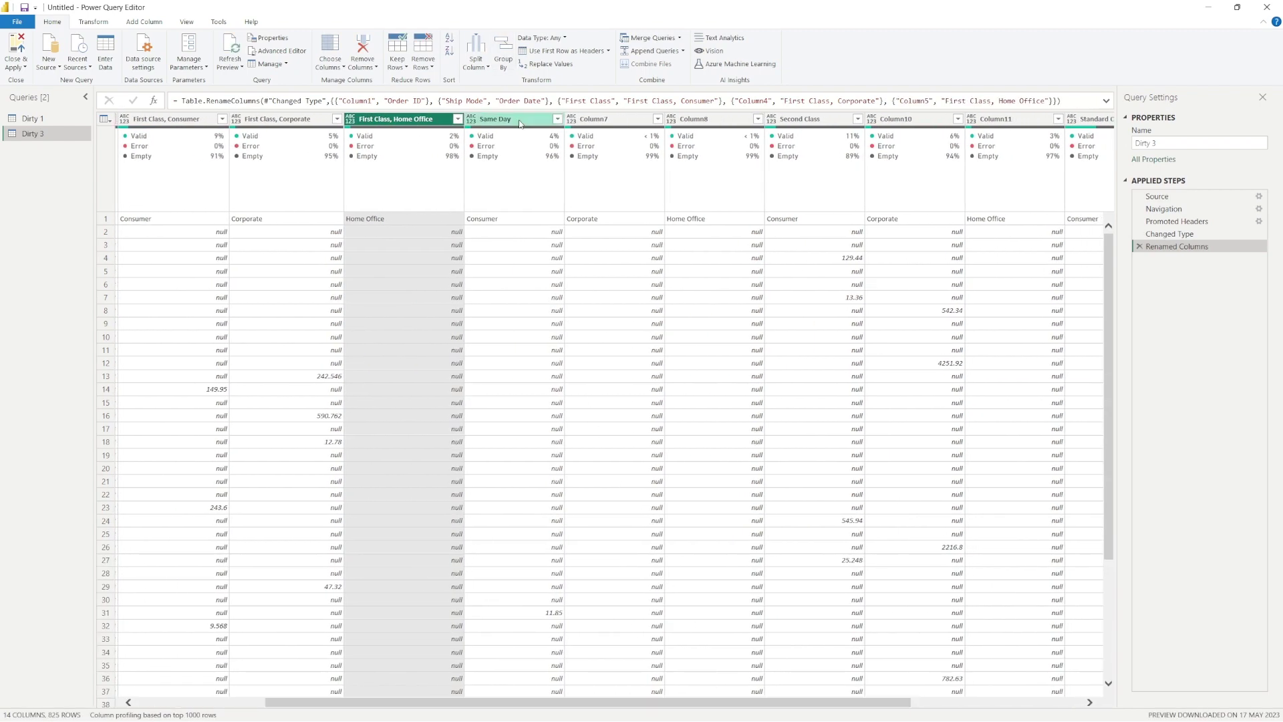
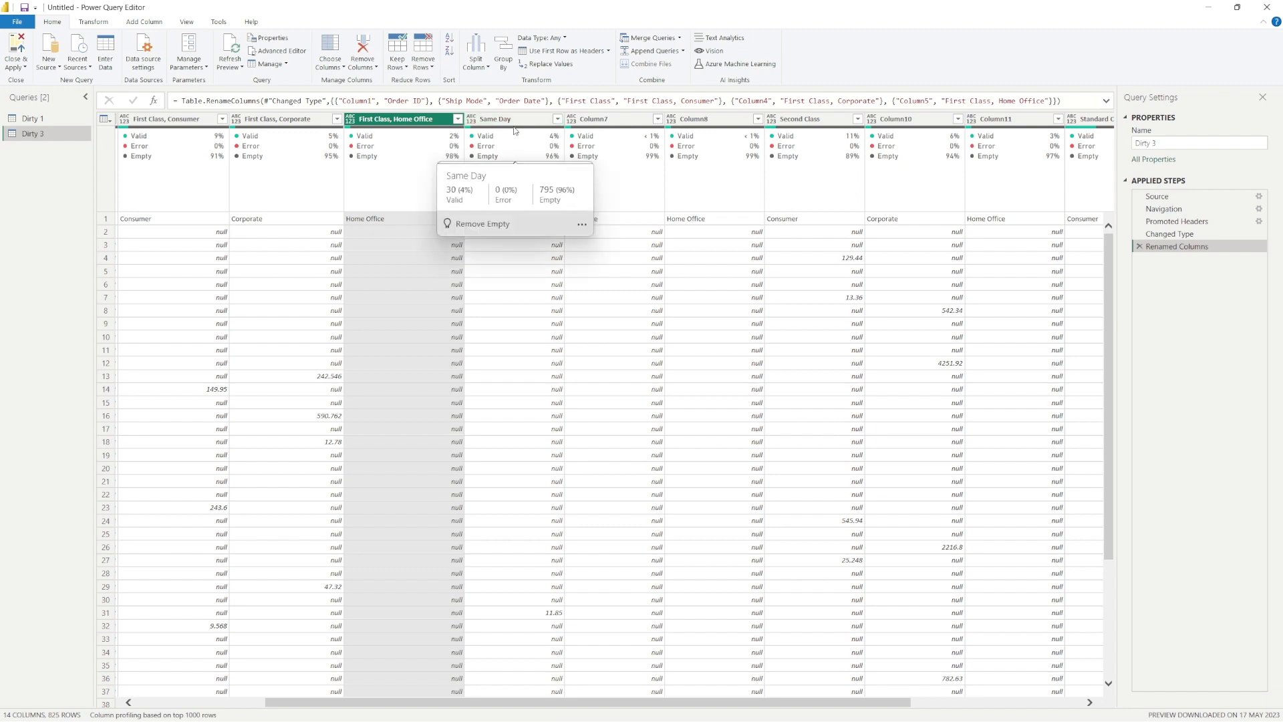
{"action": "left_click", "coordinate": [514, 129]}
{"action": "double_click", "coordinate": [516, 120]}
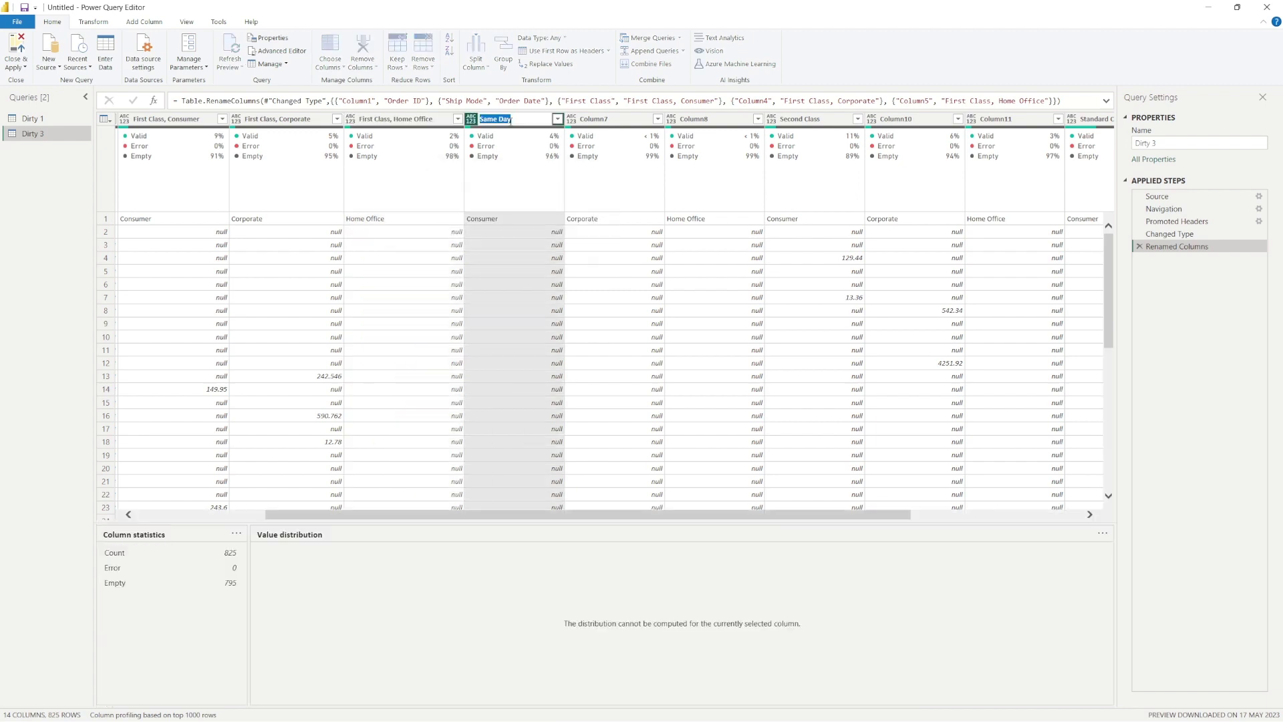
{"action": "left_click", "coordinate": [523, 120]}
{"action": "key", "text": "Return"}
Copy the "Same Day," prefix from the Same Day, Consumer header and rename Column7 to "Same Day, Corporate"
{"action": "left_click", "coordinate": [598, 121]}
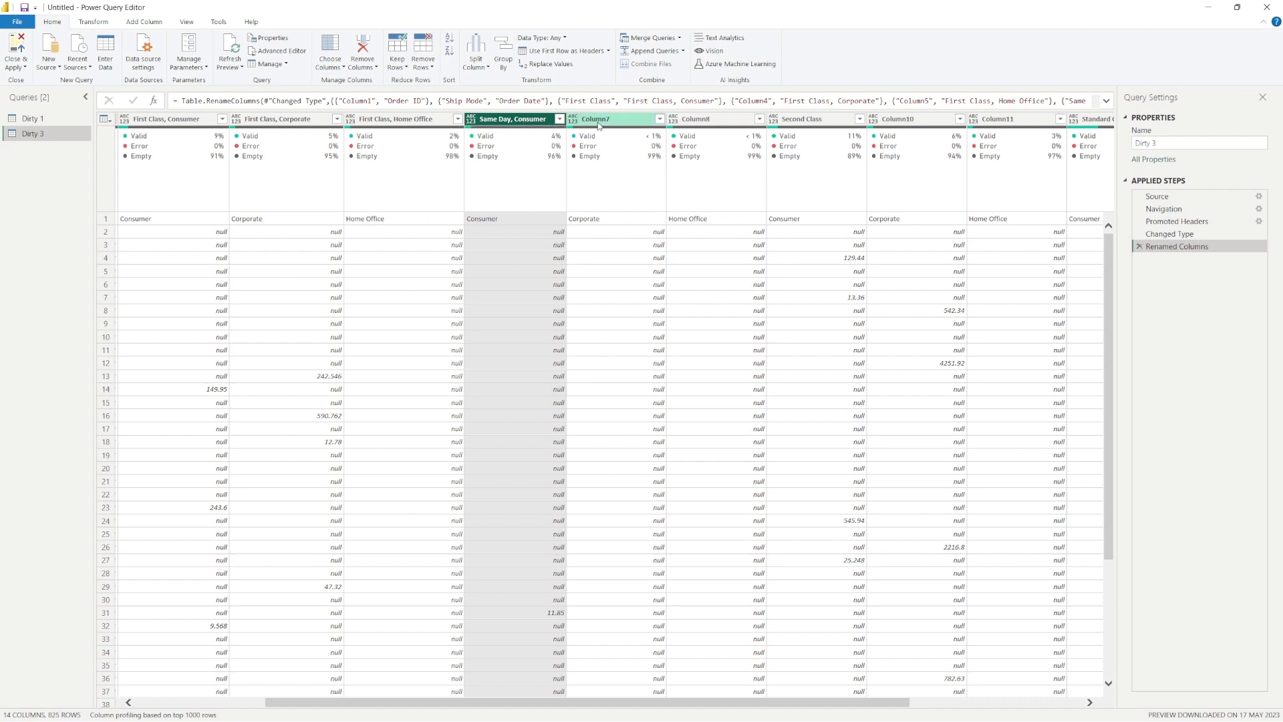
{"action": "double_click", "coordinate": [597, 120]}
{"action": "double_click", "coordinate": [508, 123]}
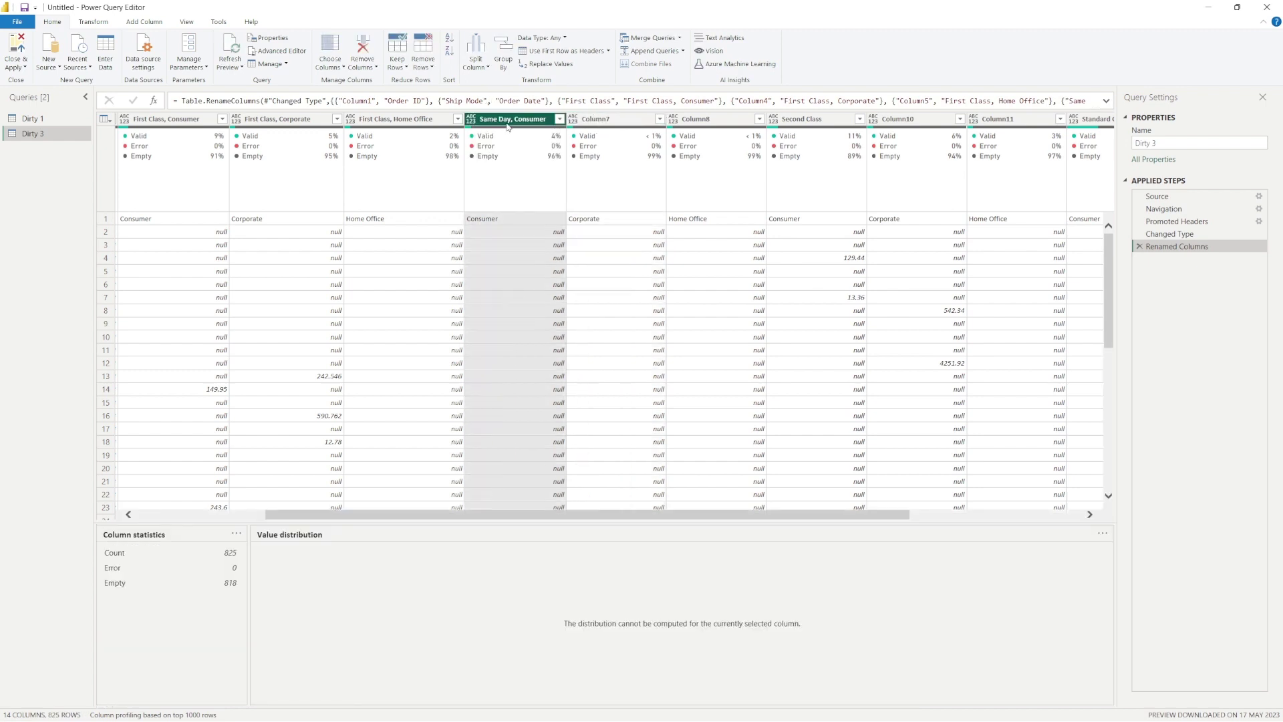
{"action": "left_click_drag", "start_coordinate": [512, 120], "coordinate": [415, 124]}
{"action": "double_click", "coordinate": [510, 119]}
{"action": "left_click_drag", "start_coordinate": [514, 119], "coordinate": [478, 121]}
{"action": "double_click", "coordinate": [514, 120]}
{"action": "left_click", "coordinate": [516, 120]}
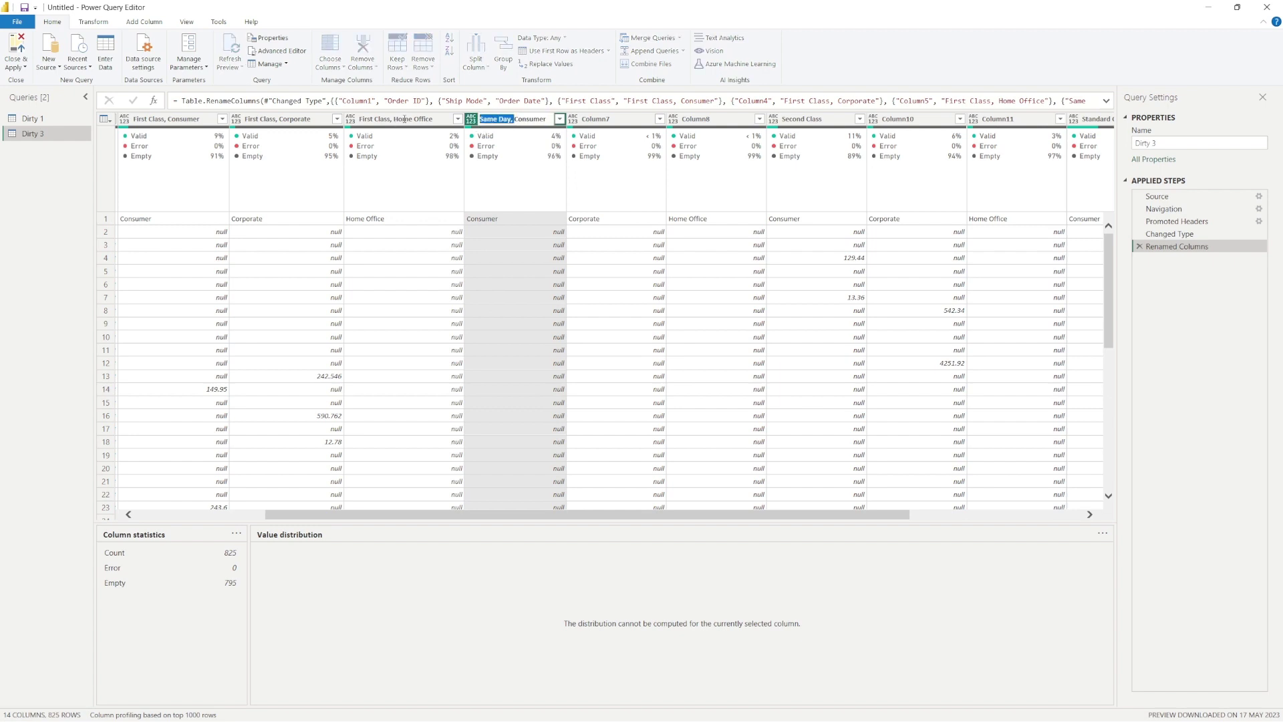
{"action": "key", "text": "ctrl+c"}
{"action": "double_click", "coordinate": [578, 120]}
{"action": "key", "text": "ctrl+v"}
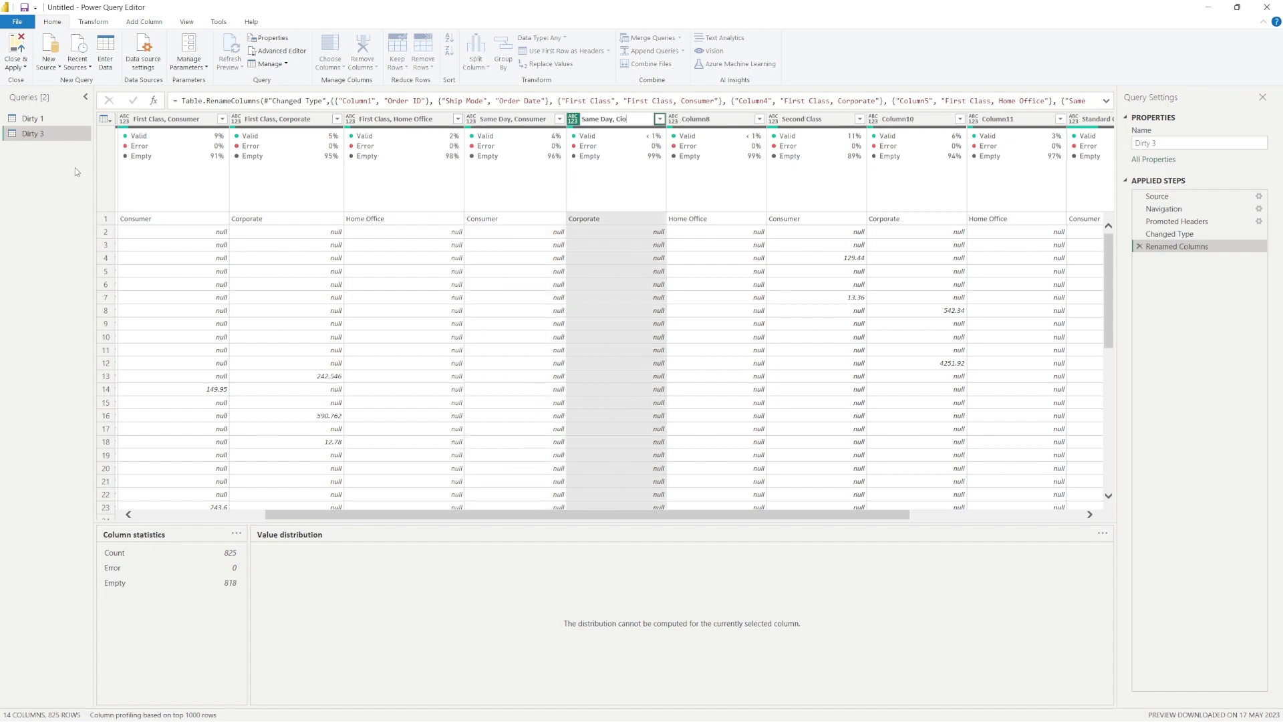
{"action": "type", "text": "Corporate"}
{"action": "key", "text": "Return"}
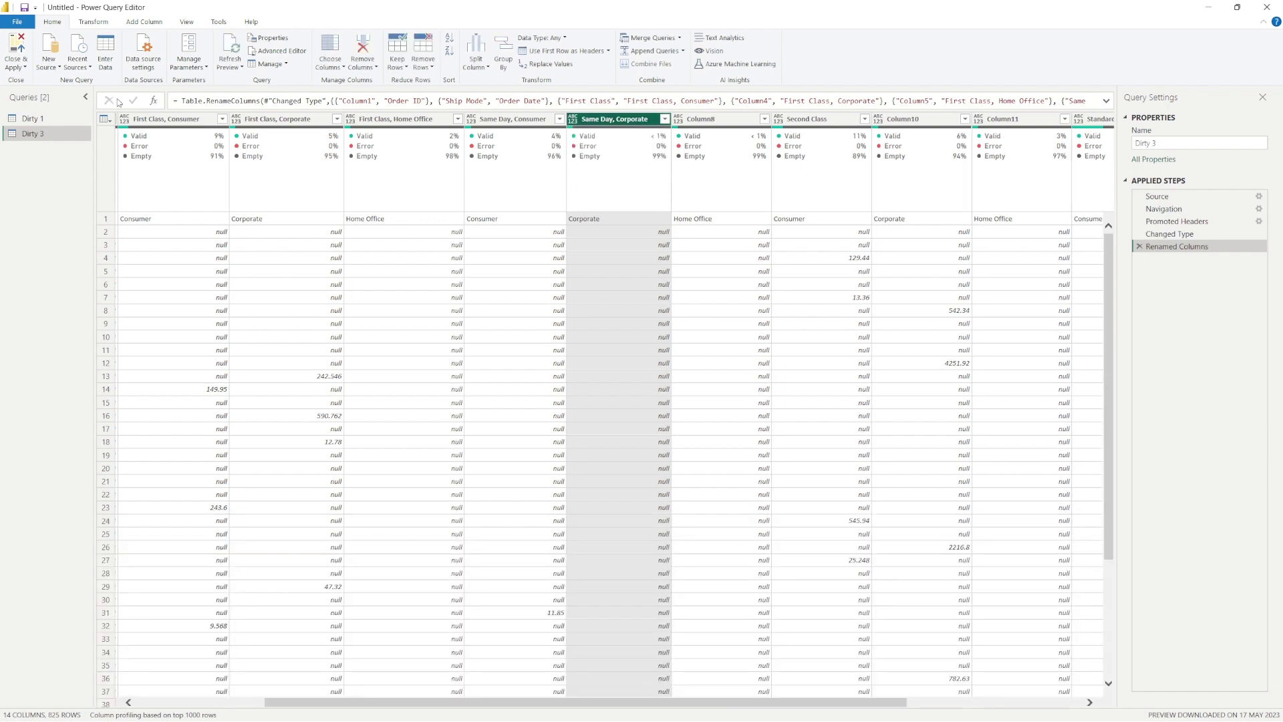
Rename Column8 to "Same Day, Home Office" to combine its ship mode and segment
{"action": "double_click", "coordinate": [698, 119]}
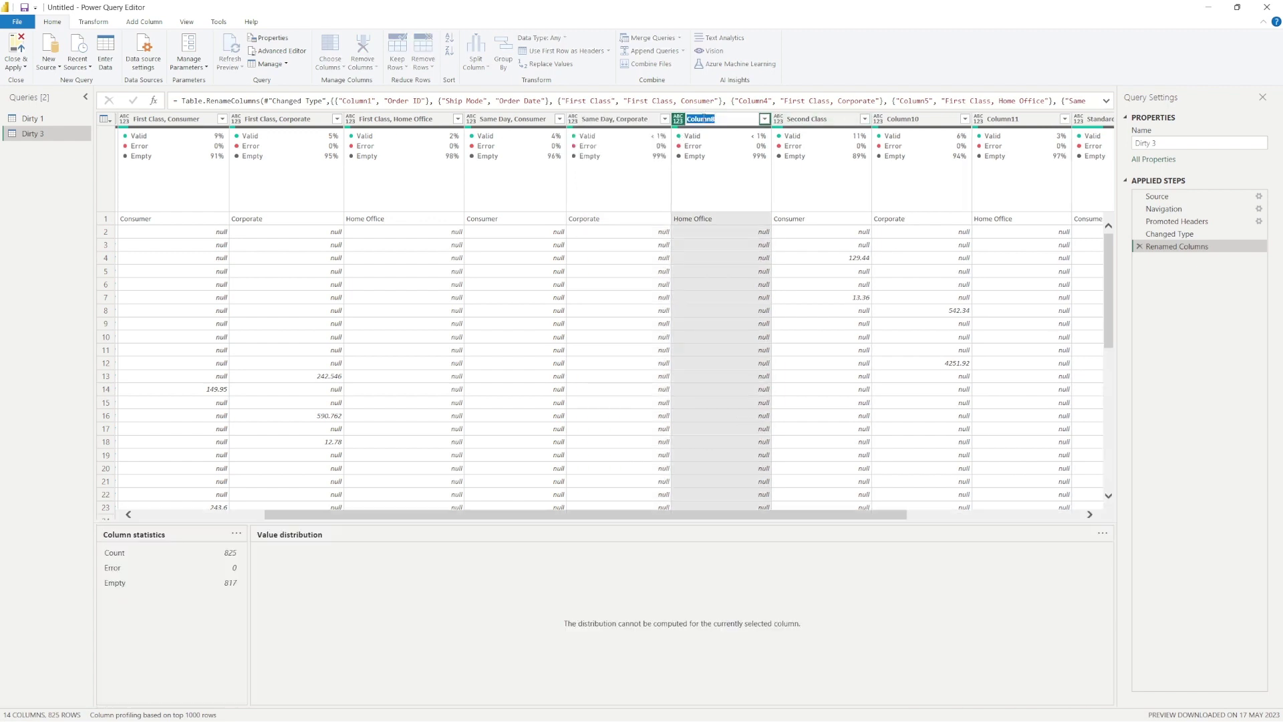
{"action": "key", "text": "BackSpace"}
{"action": "type", "text": "Same Day, Home Offic"}
{"action": "key", "text": "Return"}
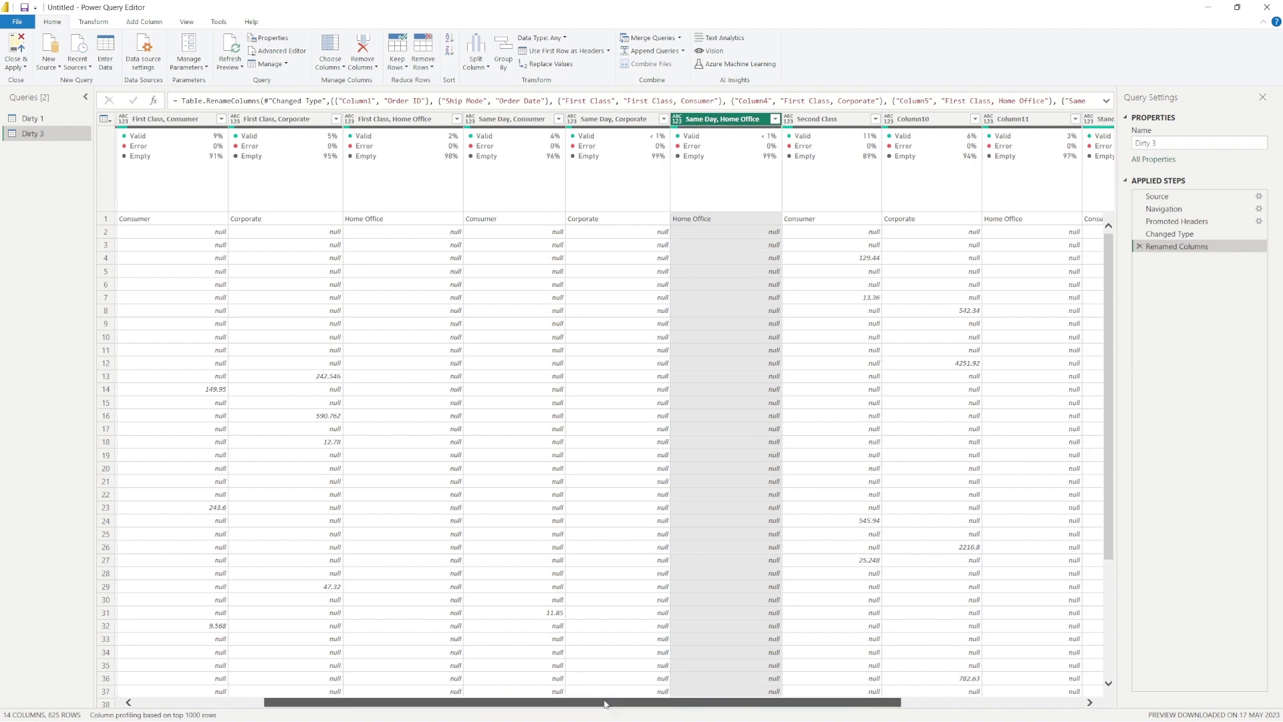
Rename the Second Class column to "Second Class, Consumer" and copy the ship mode prefix from its name
{"action": "left_click_drag", "start_coordinate": [604, 702], "coordinate": [786, 701]}
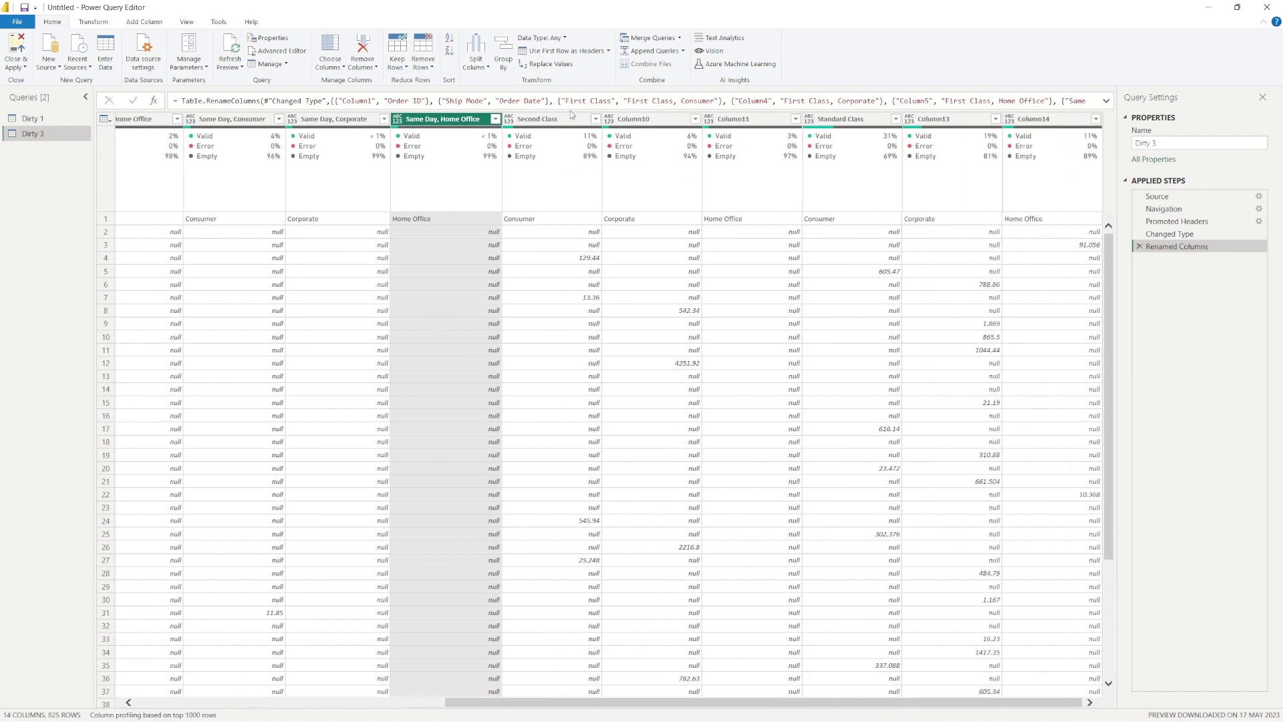
{"action": "left_click", "coordinate": [568, 118]}
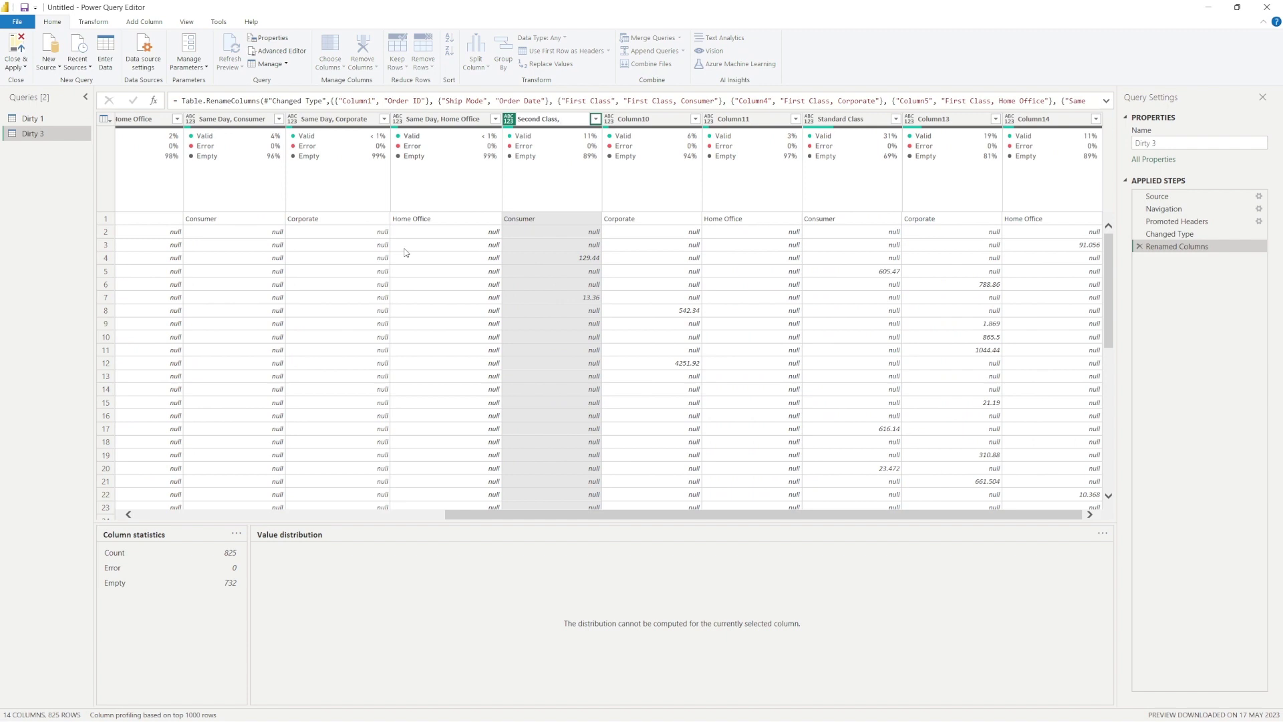
{"action": "type", "text": "sumer"}
{"action": "key", "text": "ctrl+shift+Left"}
{"action": "key", "text": "ctrl+shift+Left"}
{"action": "key", "text": "ctrl+c"}
{"action": "key", "text": "Return"}
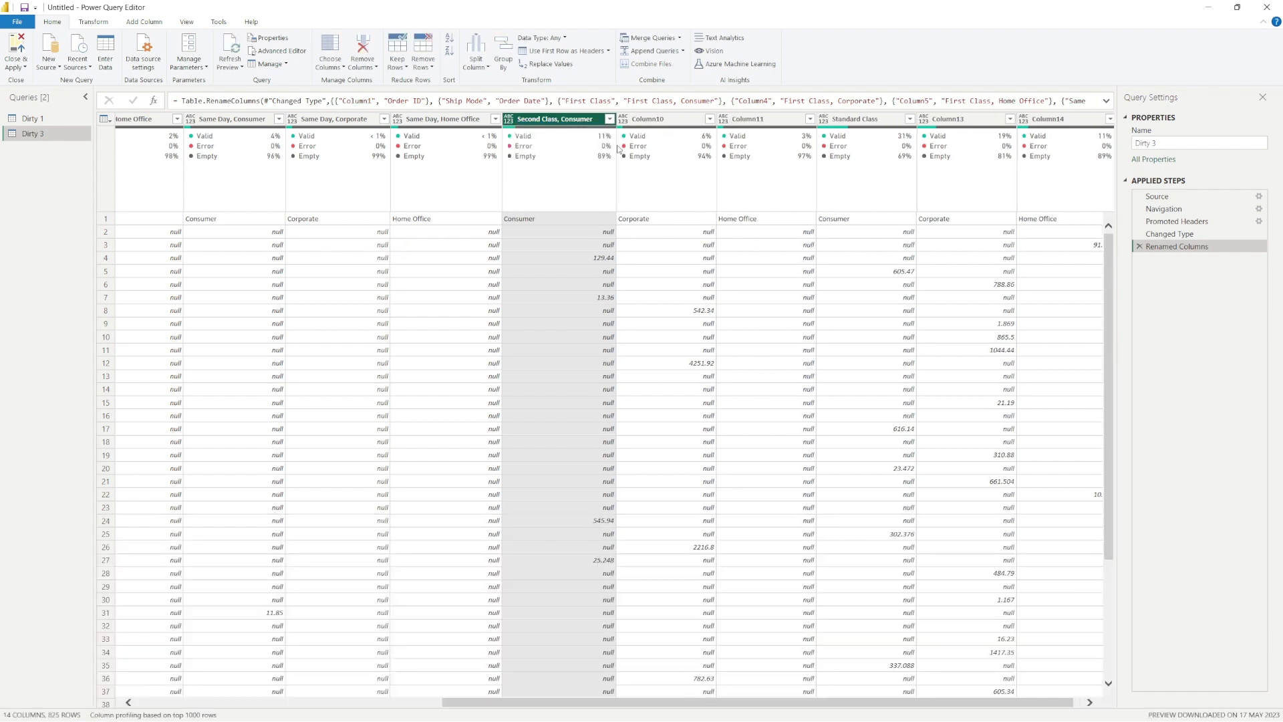
Rename Column10 to "Second Class, Corporate", reusing the copied ship mode prefix
{"action": "double_click", "coordinate": [669, 121]}
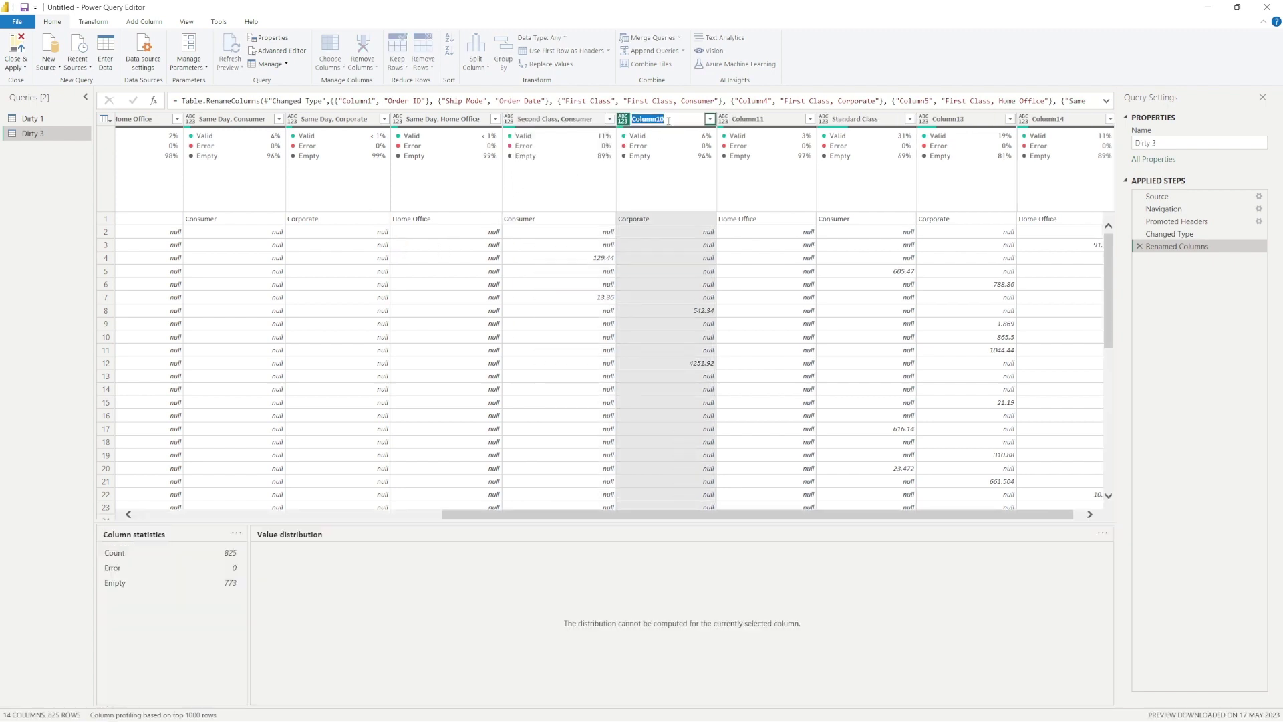
{"action": "key", "text": "ctrl+v"}
{"action": "type", "text": "Corporate"}
{"action": "key", "text": "Return"}
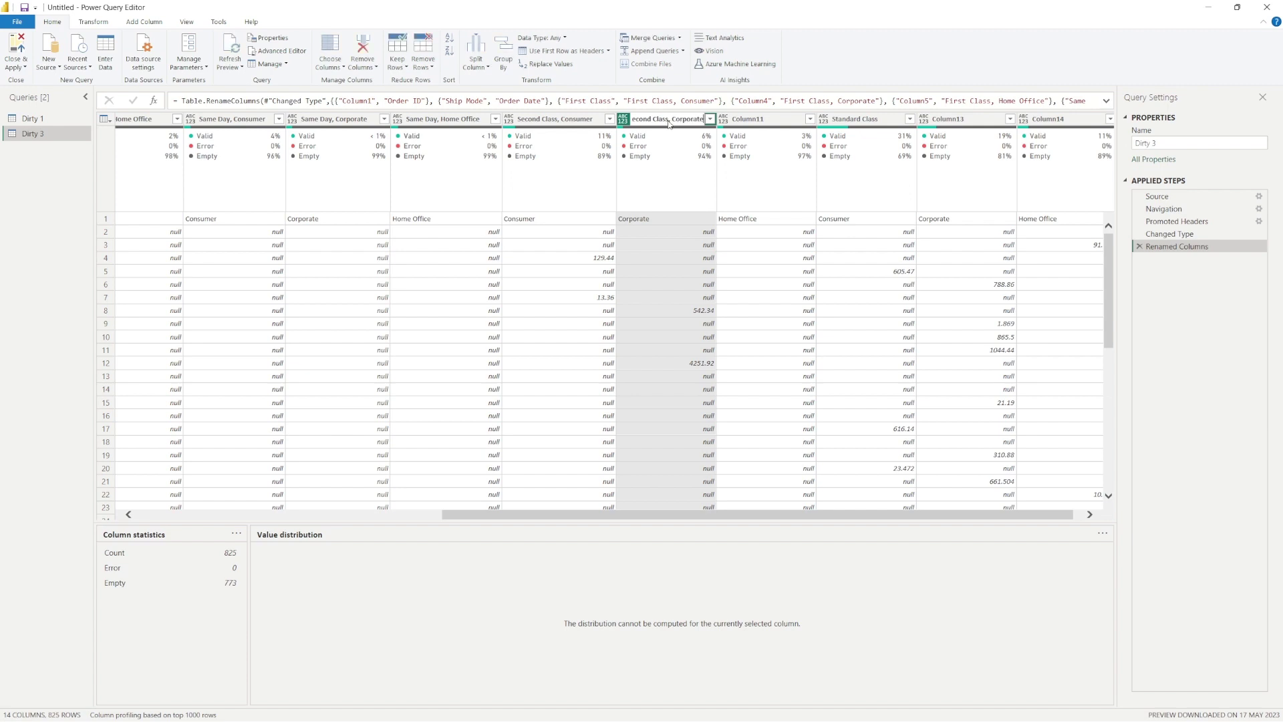
Rename Column11 to "Second Class, Home Office", reusing the copied ship mode prefix
{"action": "double_click", "coordinate": [778, 121]}
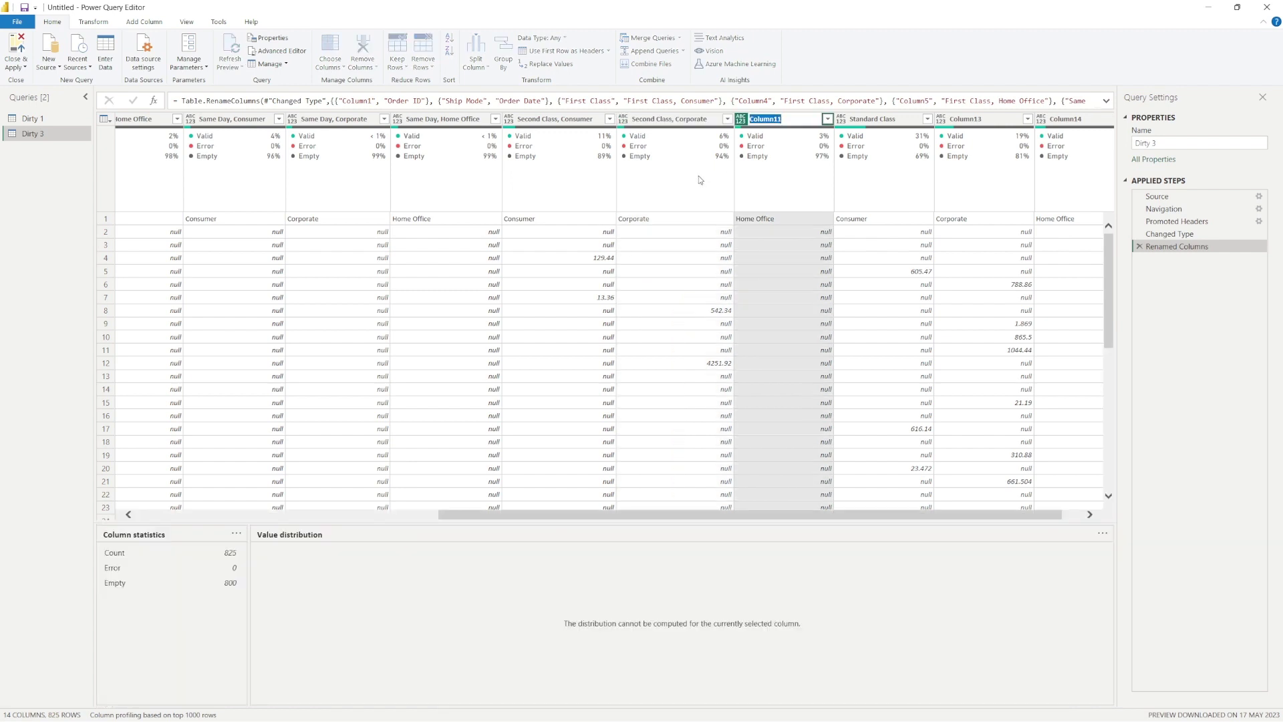
{"action": "key", "text": "ctrl+v"}
{"action": "type", "text": "Home Office"}
{"action": "key", "text": "Return"}
Rename the Standard Class column to "Standard Class, Consumer" and copy the ship mode prefix from its name
{"action": "double_click", "coordinate": [911, 125]}
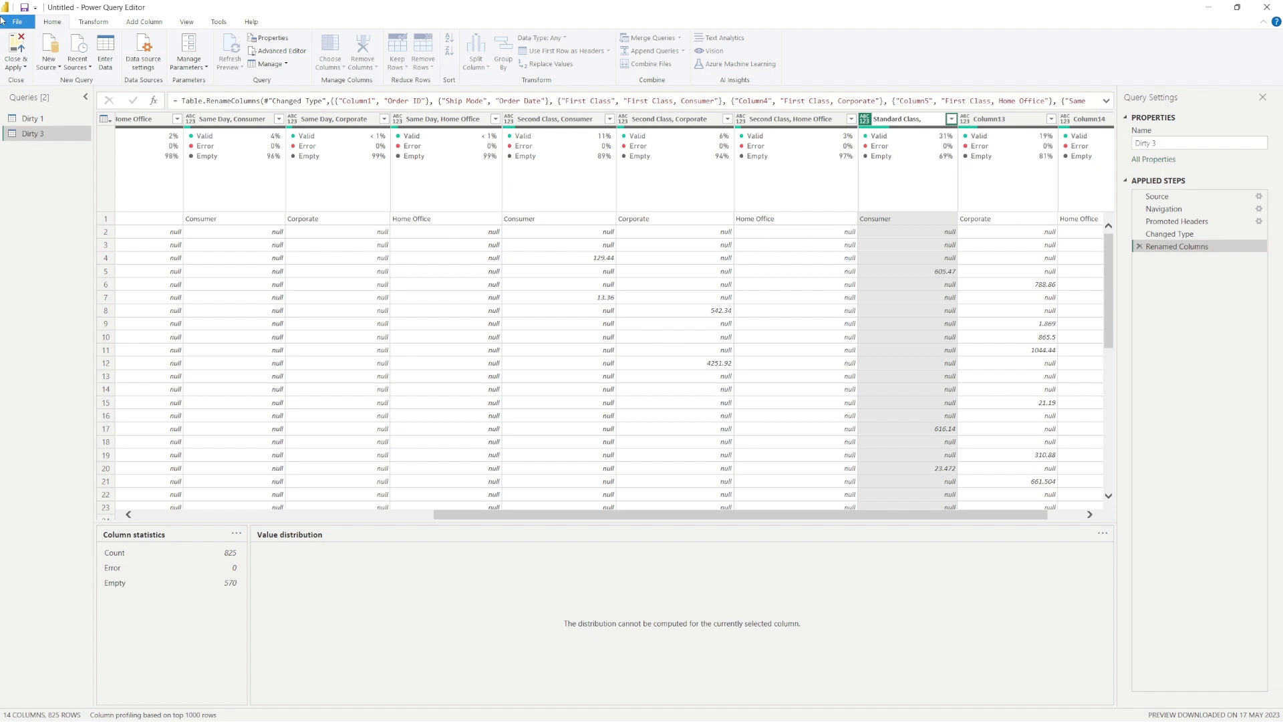
{"action": "type", "text": "Standard Class, Consumer"}
{"action": "key", "text": "Return"}
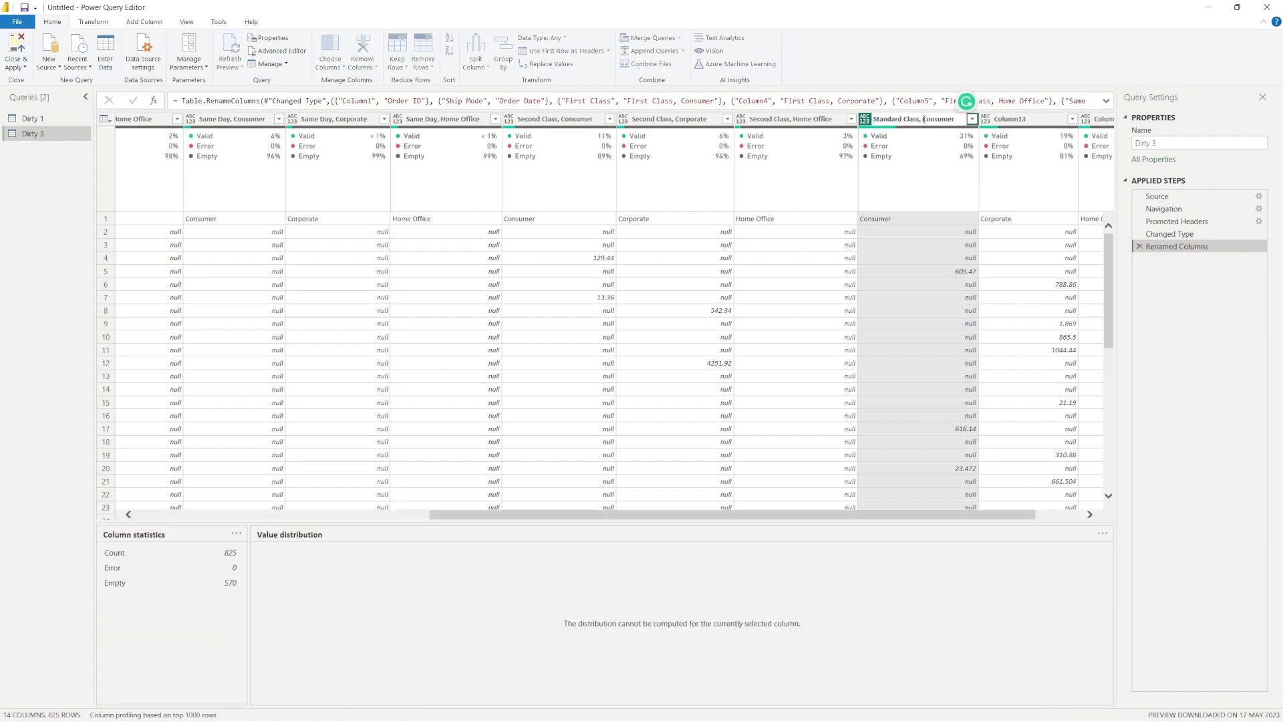
{"action": "left_click_drag", "start_coordinate": [923, 119], "coordinate": [790, 120]}
{"action": "key", "text": "ctrl+c"}
Rename Column13 to "Standard Class, Corporate", reusing the copied ship mode prefix
{"action": "double_click", "coordinate": [1027, 121]}
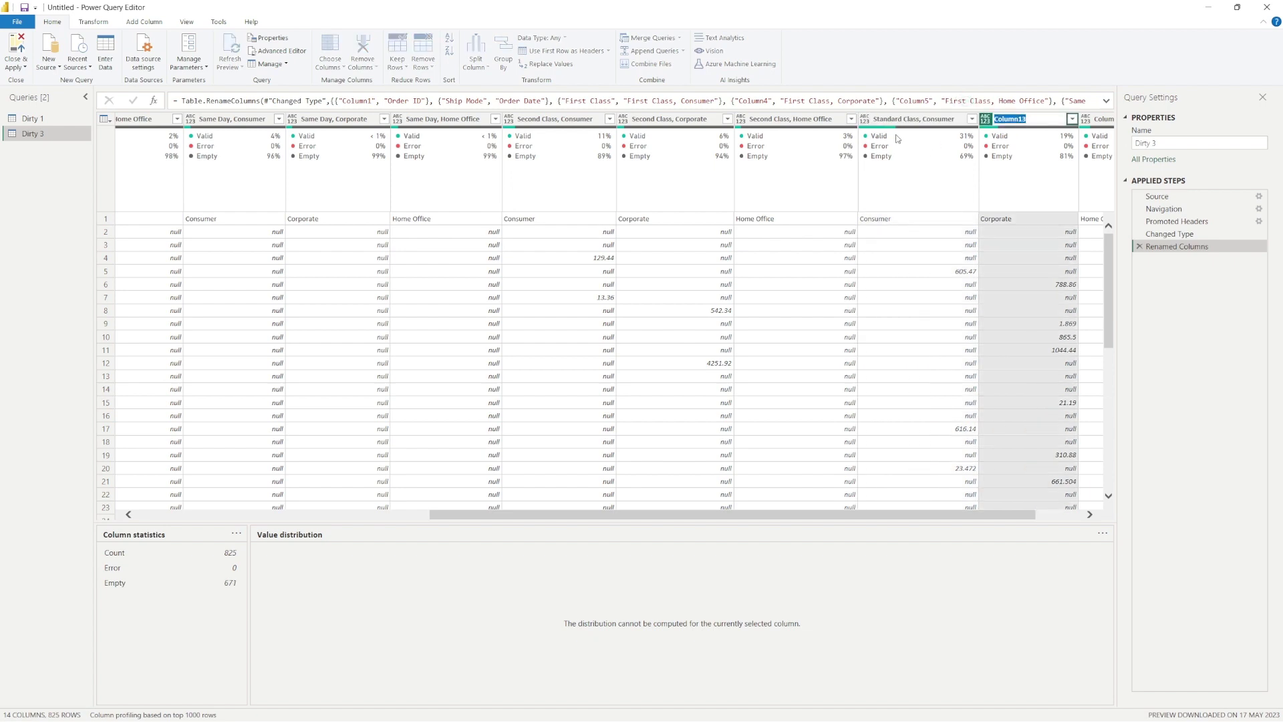
{"action": "key", "text": "ctrl+v"}
{"action": "type", "text": "Corporate"}
{"action": "key", "text": "Return"}
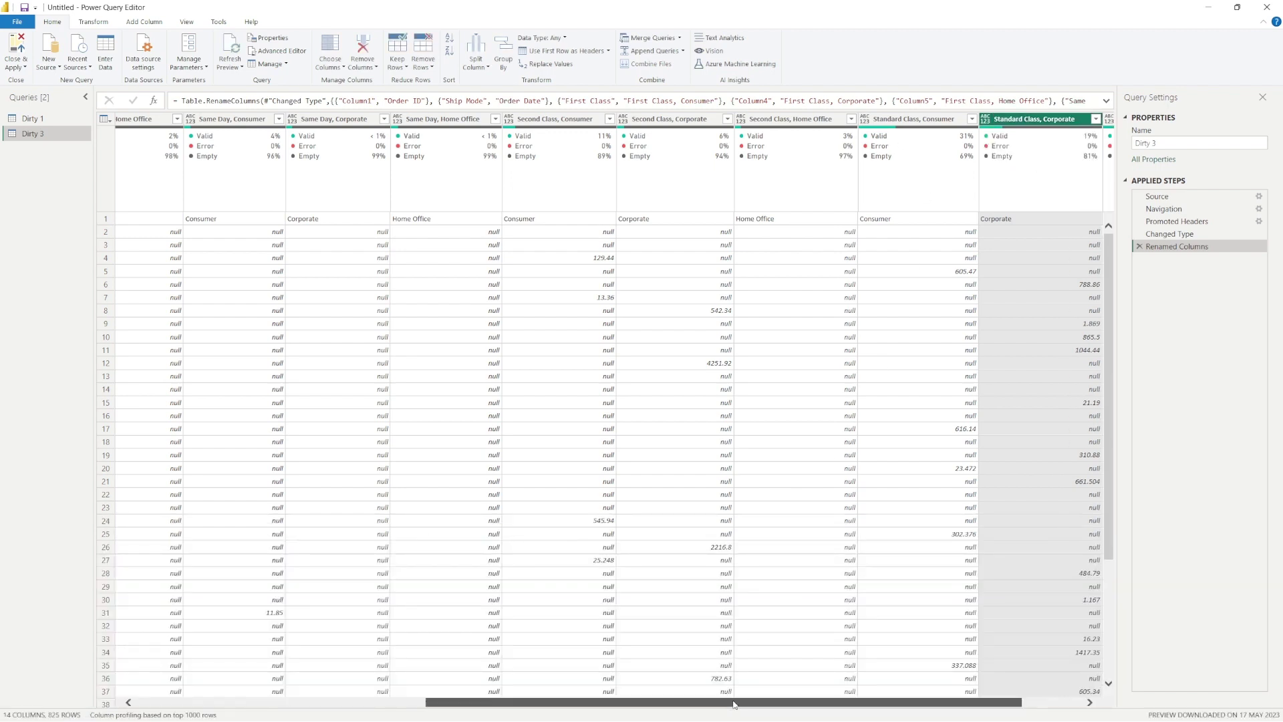
Rename the last column, Column14, to "Standard Class, Home Office" with the copied prefix
{"action": "left_click_drag", "start_coordinate": [734, 704], "coordinate": [794, 704]}
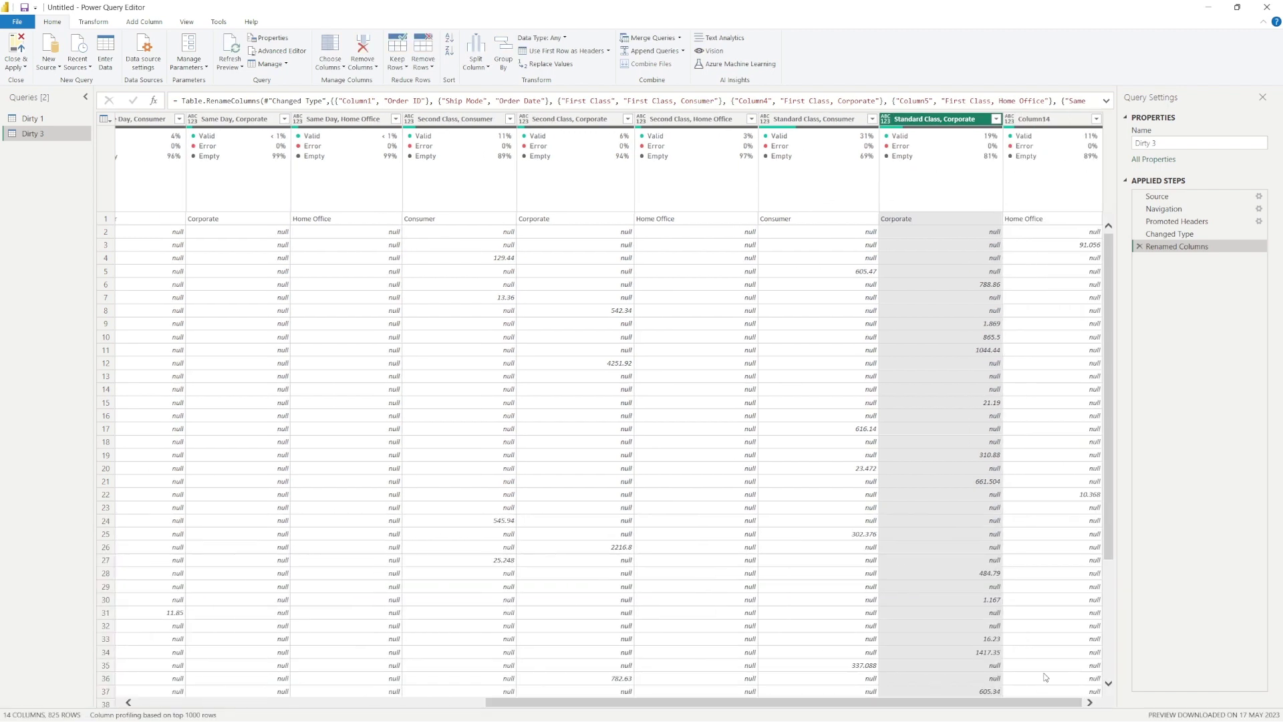
{"action": "double_click", "coordinate": [1044, 120]}
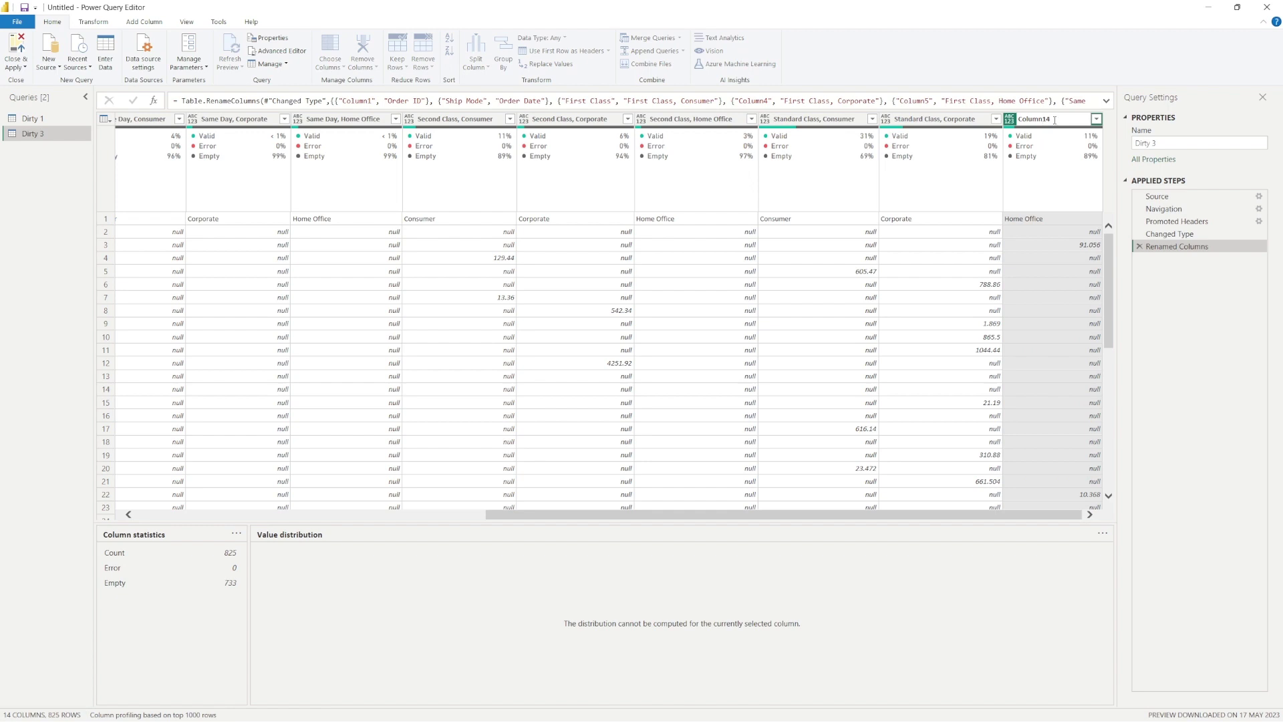
{"action": "left_click_drag", "start_coordinate": [1055, 120], "coordinate": [1018, 123]}
{"action": "key", "text": "ctrl+v"}
{"action": "type", "text": "Home Office"}
{"action": "key", "text": "Return"}
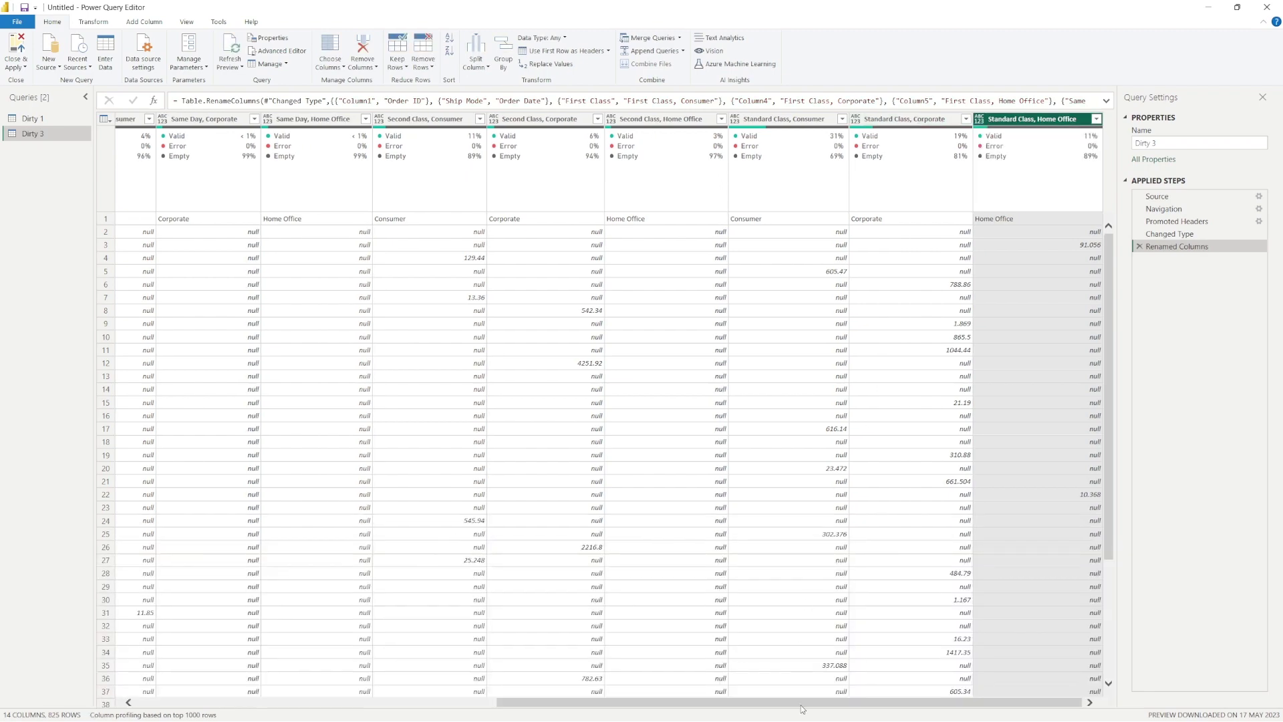
Remove the top 2 rows of Dirty 3, which hold the leftover segment and order headings
{"action": "left_click_drag", "start_coordinate": [803, 707], "coordinate": [311, 674]}
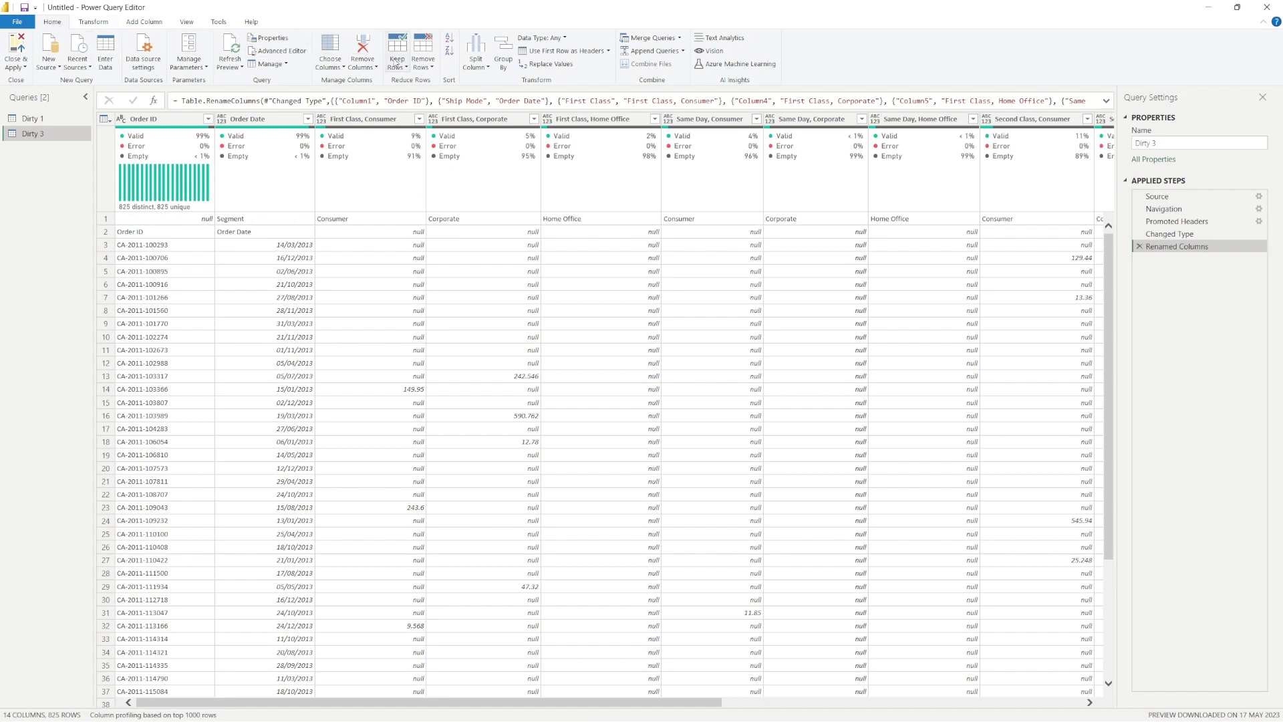
{"action": "left_click", "coordinate": [422, 48]}
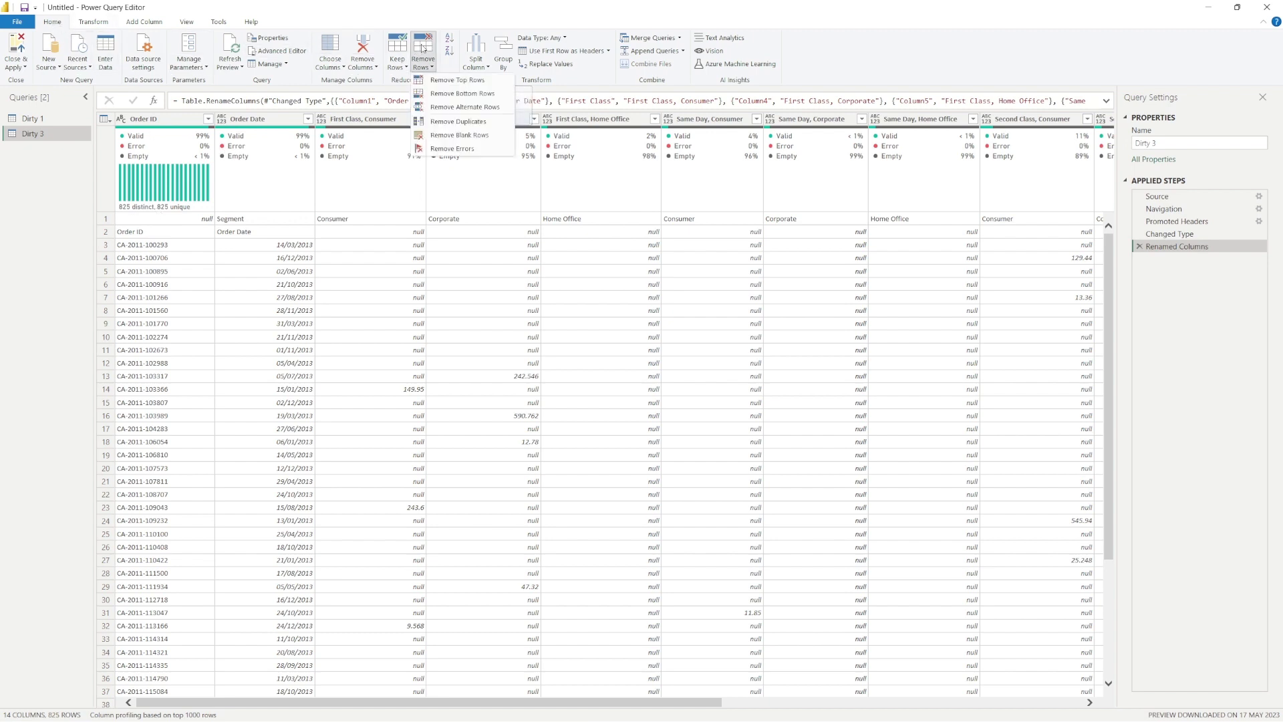
{"action": "left_click", "coordinate": [461, 82]}
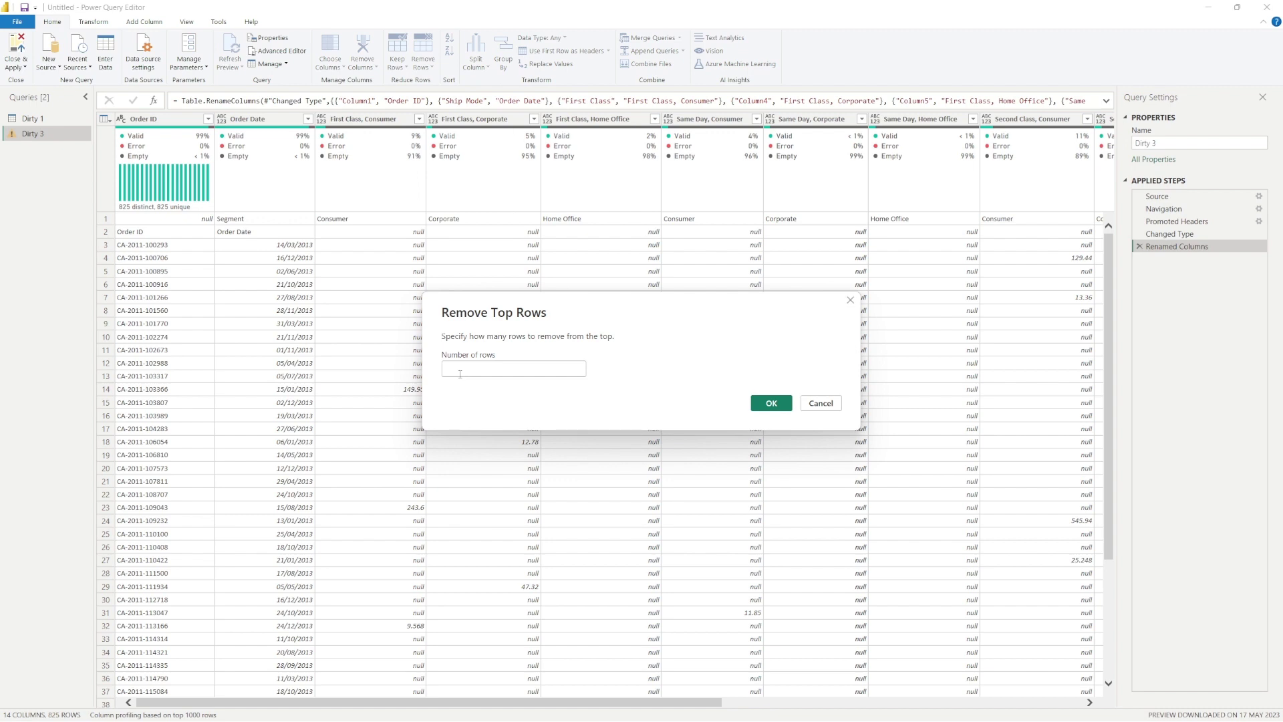
{"action": "type", "text": "2"}
{"action": "key", "text": "Return"}
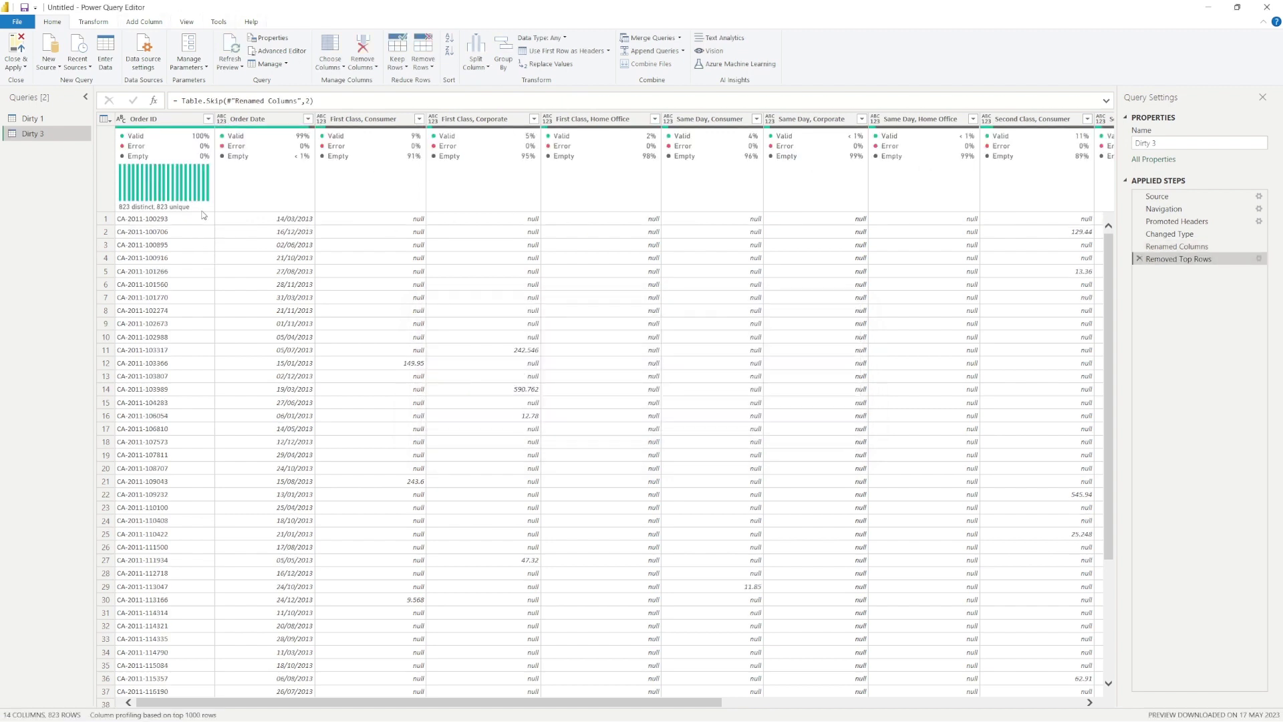
Unpivot all columns other than Order ID and Order Date into attribute and value columns
{"action": "left_click", "coordinate": [154, 138]}
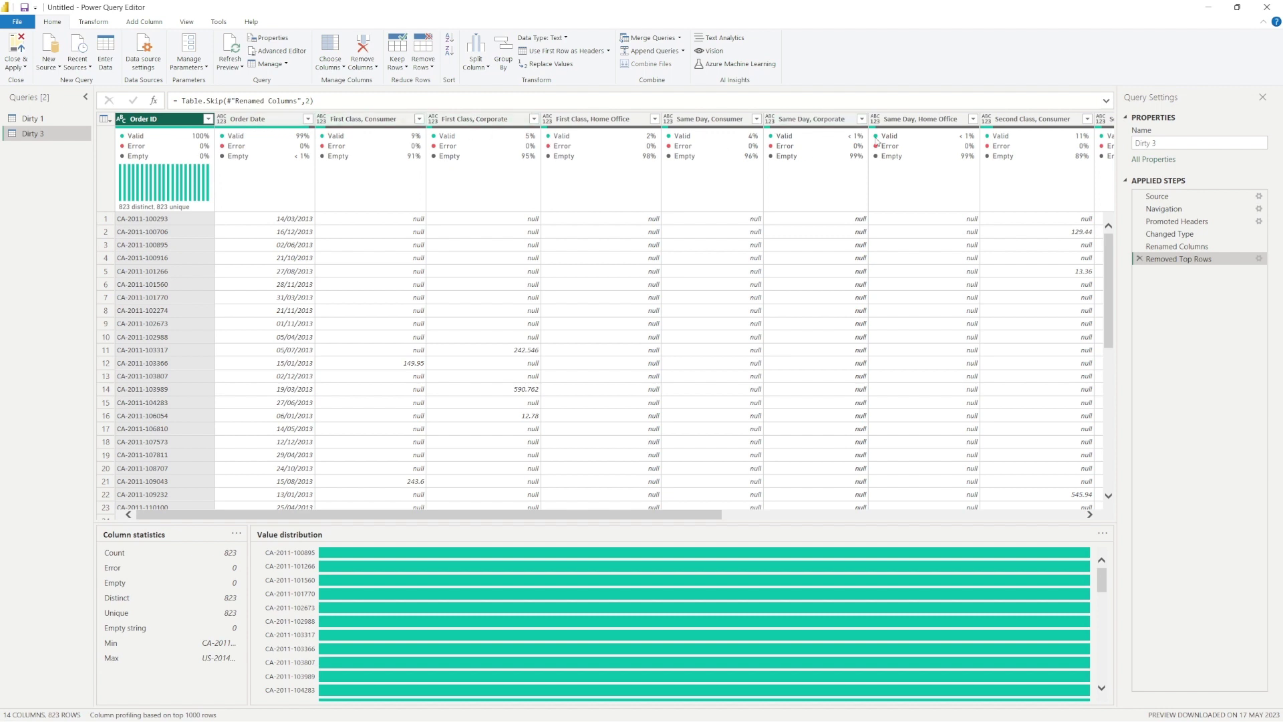
{"action": "mouse_move", "coordinate": [213, 142]}
{"action": "mouse_move", "coordinate": [283, 132]}
{"action": "left_click_drag", "start_coordinate": [367, 516], "coordinate": [247, 510]}
{"action": "mouse_move", "coordinate": [273, 137]}
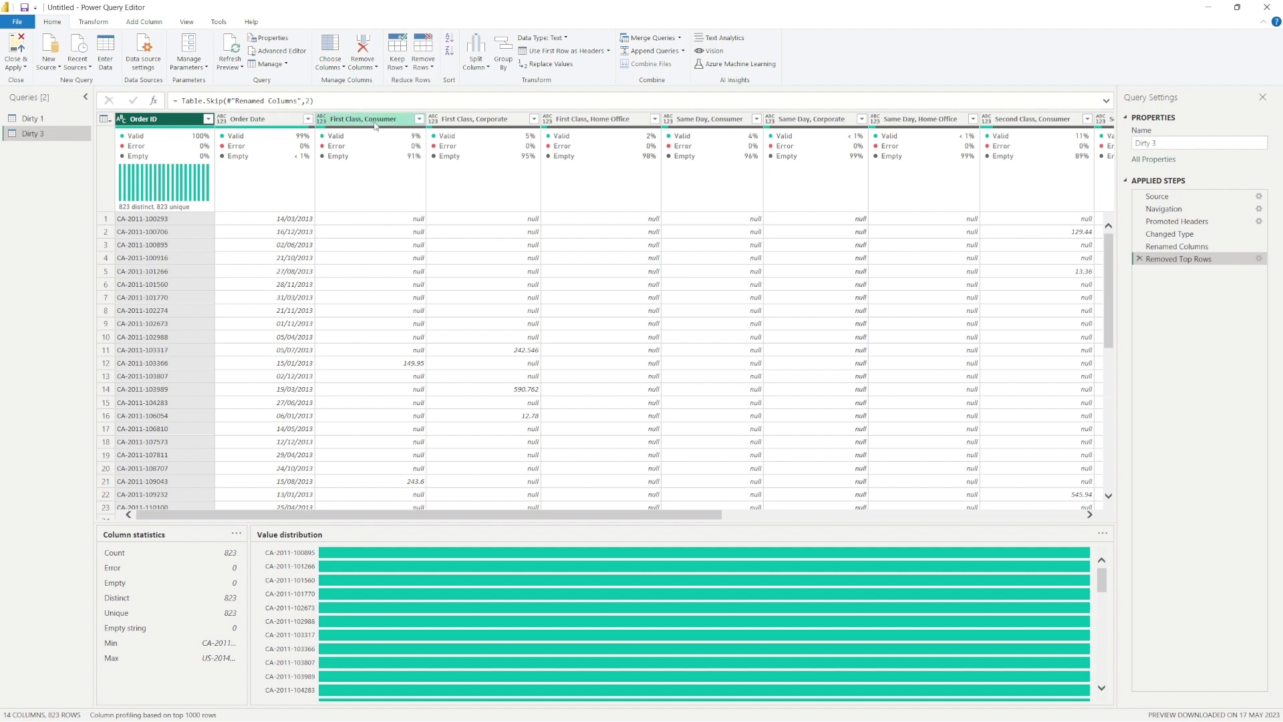
{"action": "mouse_move", "coordinate": [389, 141]}
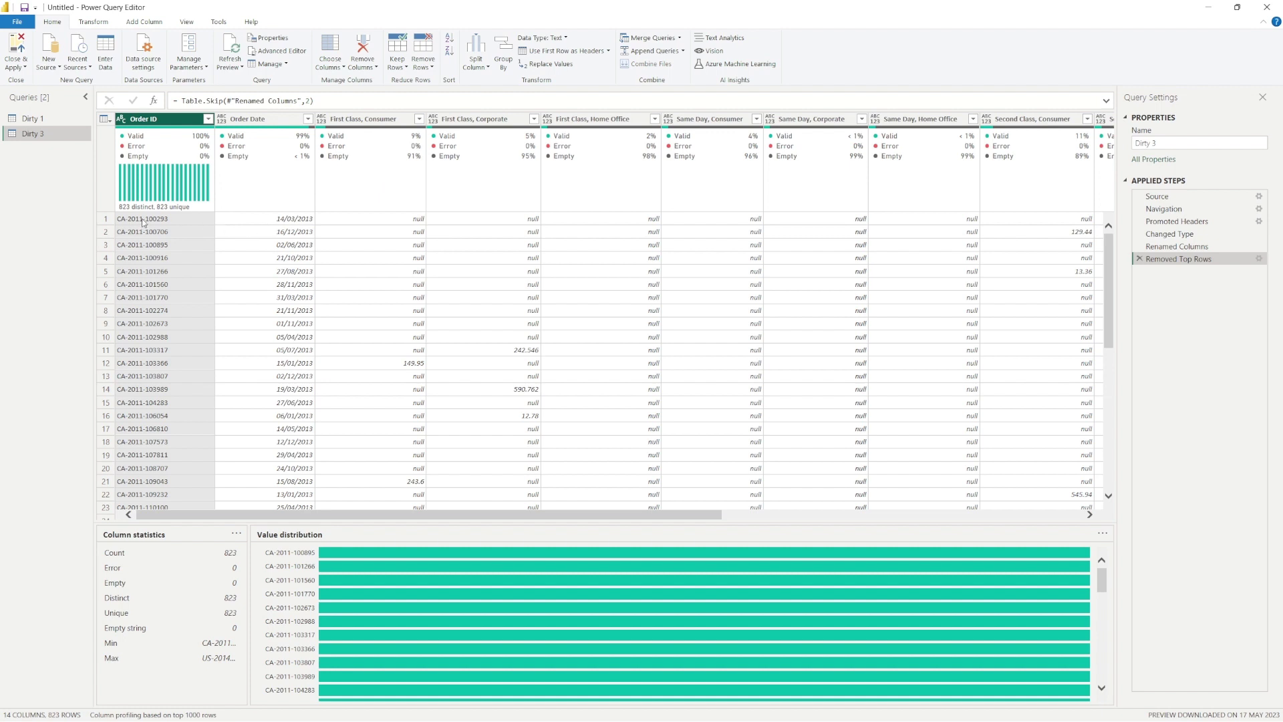
{"action": "left_click", "coordinate": [246, 121]}
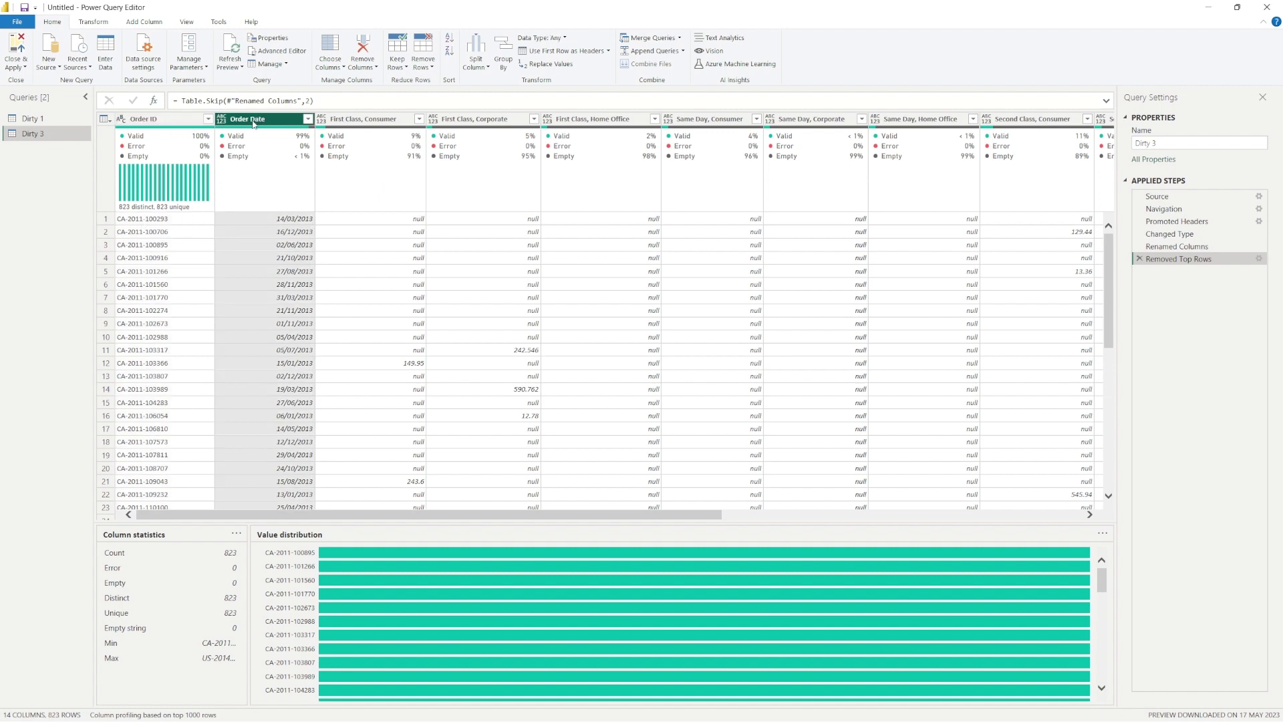
{"action": "left_click", "coordinate": [169, 119]}
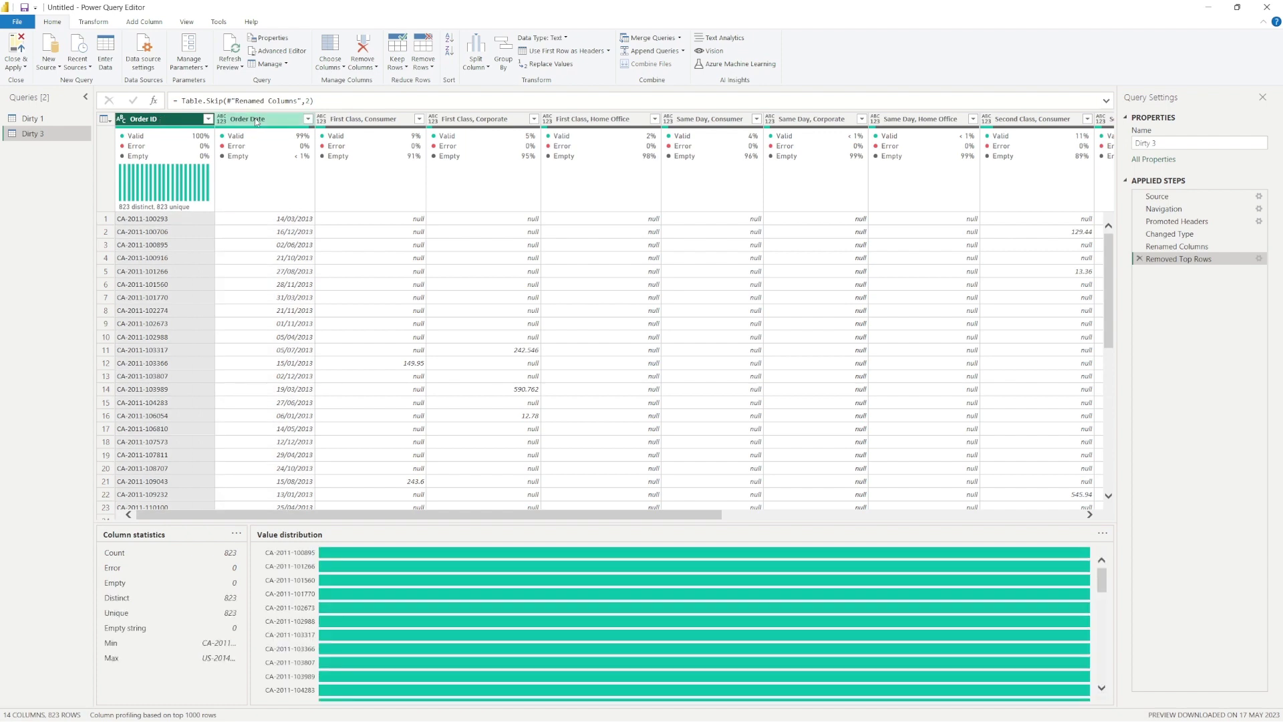
{"action": "left_click", "coordinate": [256, 121], "text": "ctrl"}
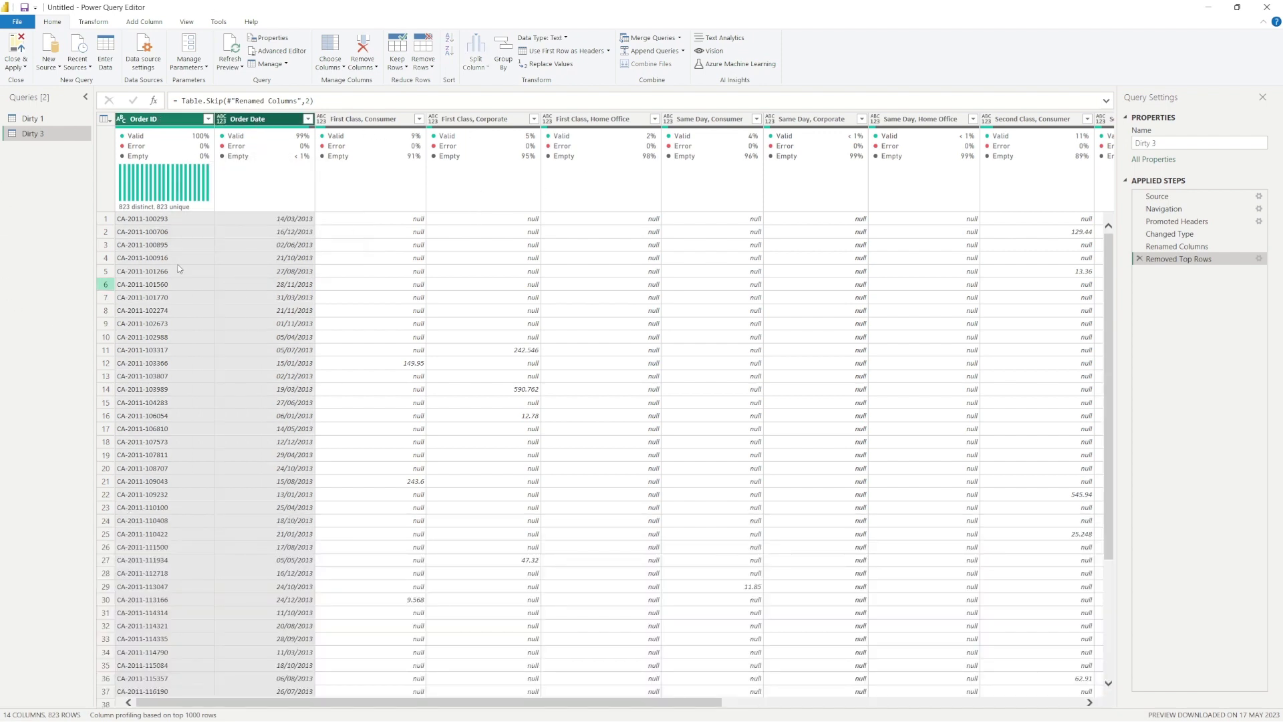
{"action": "mouse_move", "coordinate": [186, 195]}
{"action": "left_click", "coordinate": [103, 25]}
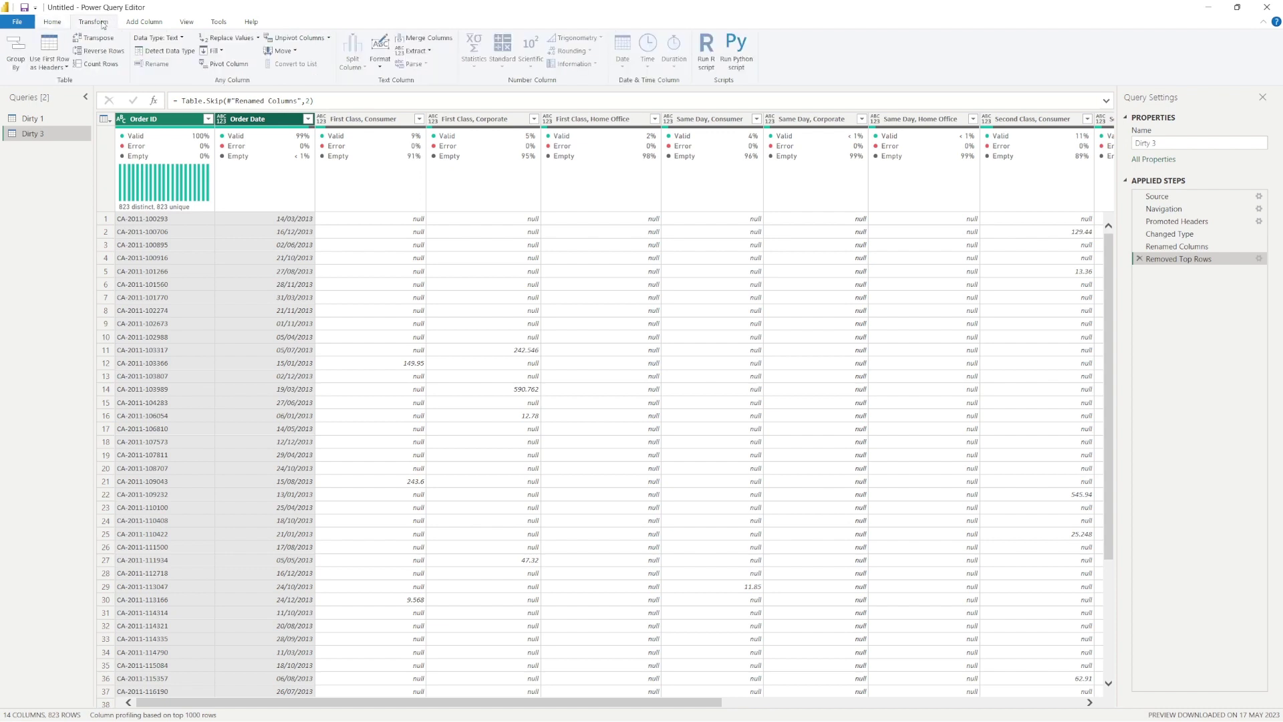
{"action": "left_click", "coordinate": [329, 39]}
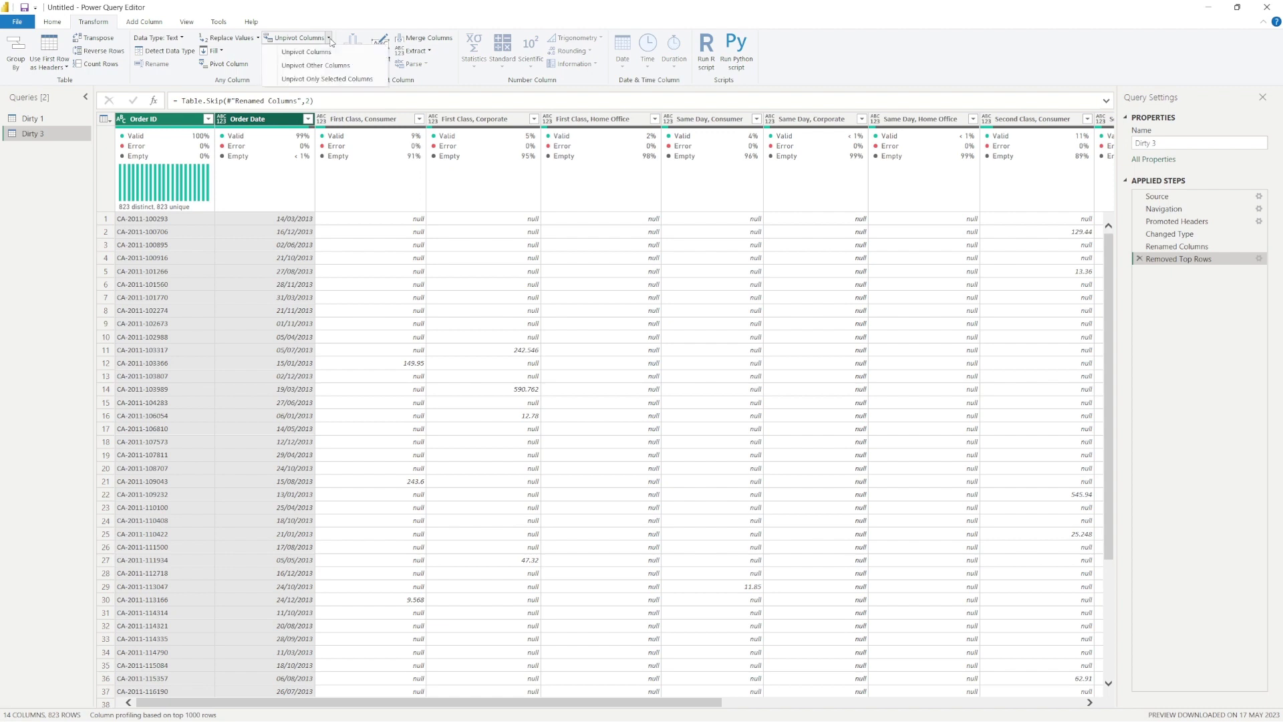
{"action": "left_click", "coordinate": [332, 65]}
{"action": "mouse_move", "coordinate": [354, 184]}
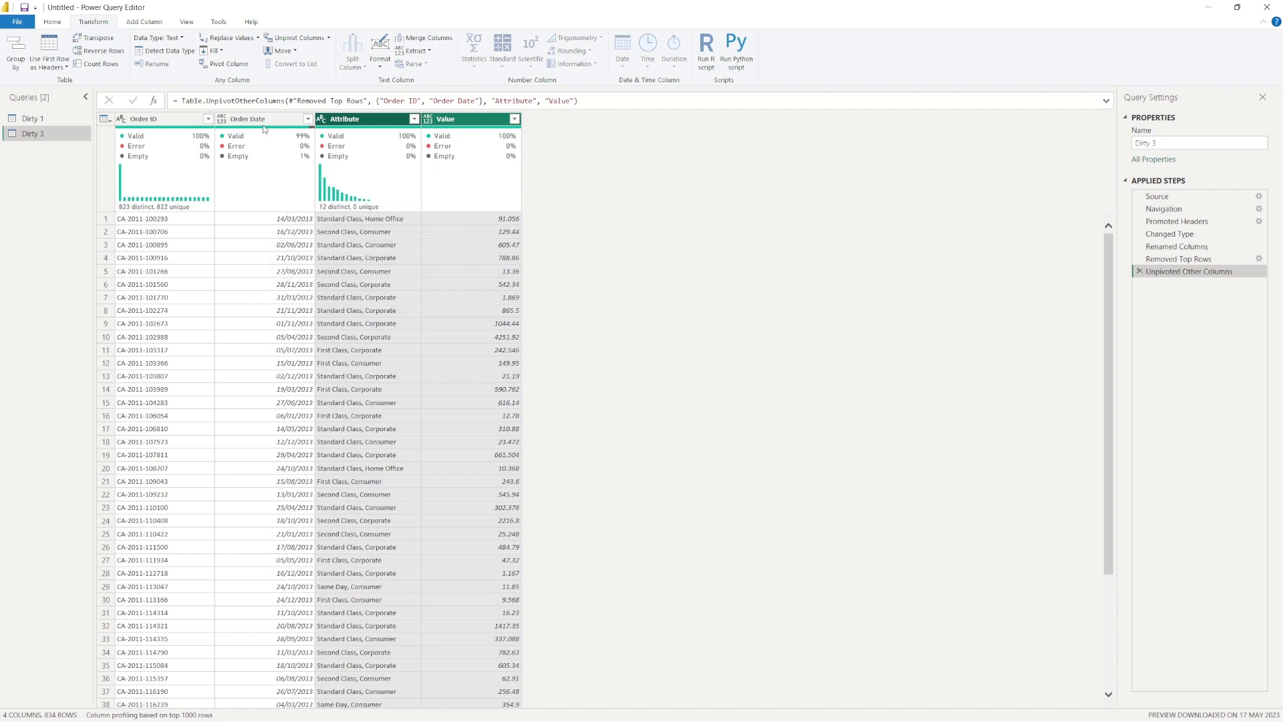
Split the Attribute column by the comma delimiter at each occurrence
{"action": "left_click", "coordinate": [362, 120]}
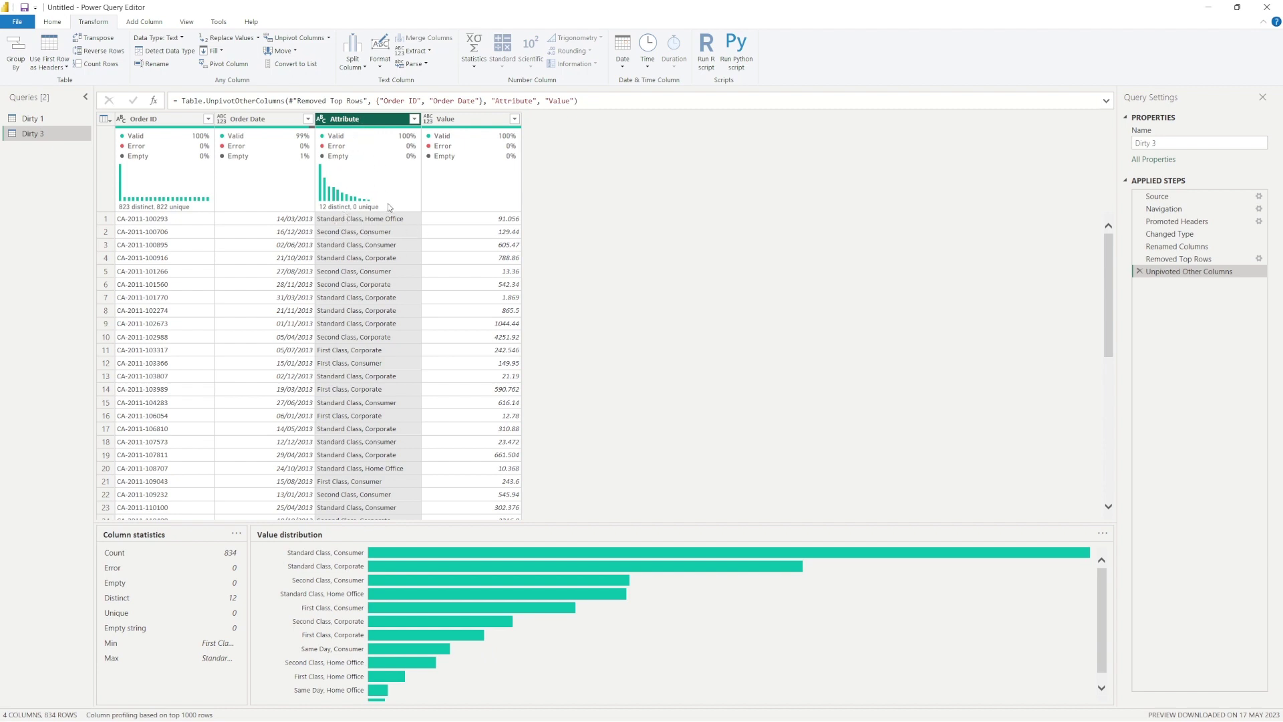
{"action": "right_click", "coordinate": [371, 124]}
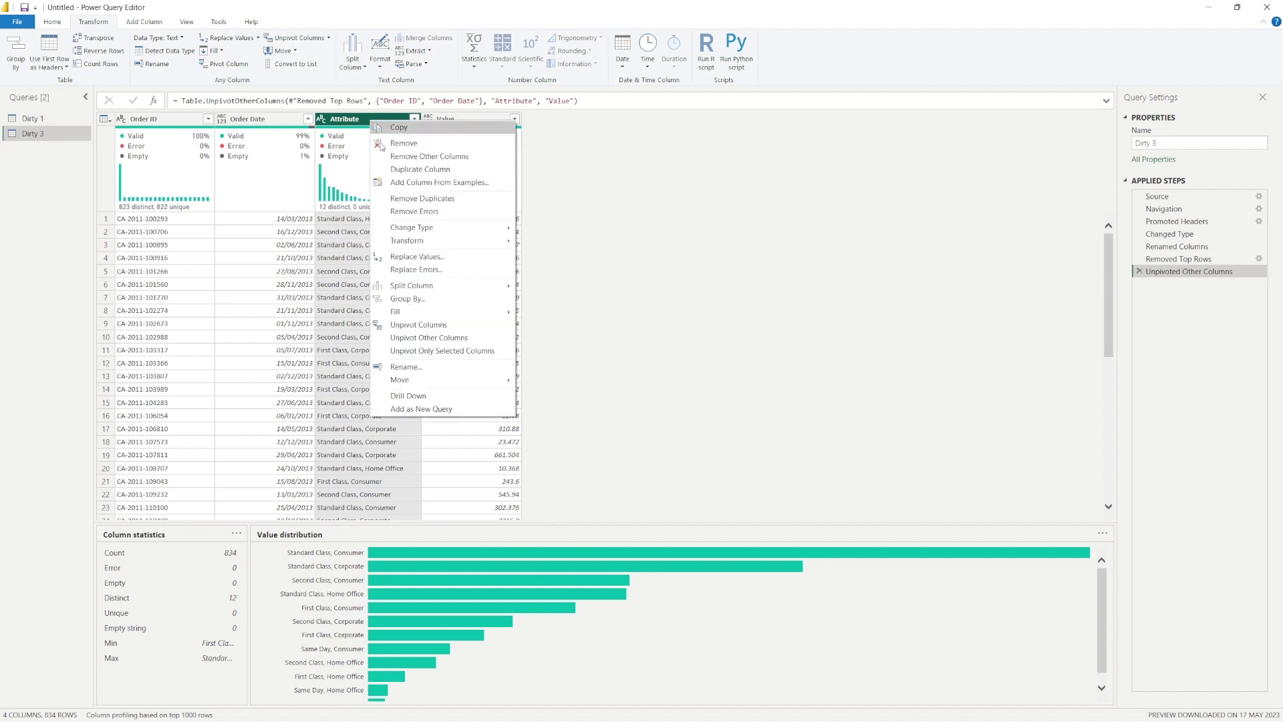
{"action": "mouse_move", "coordinate": [442, 287]}
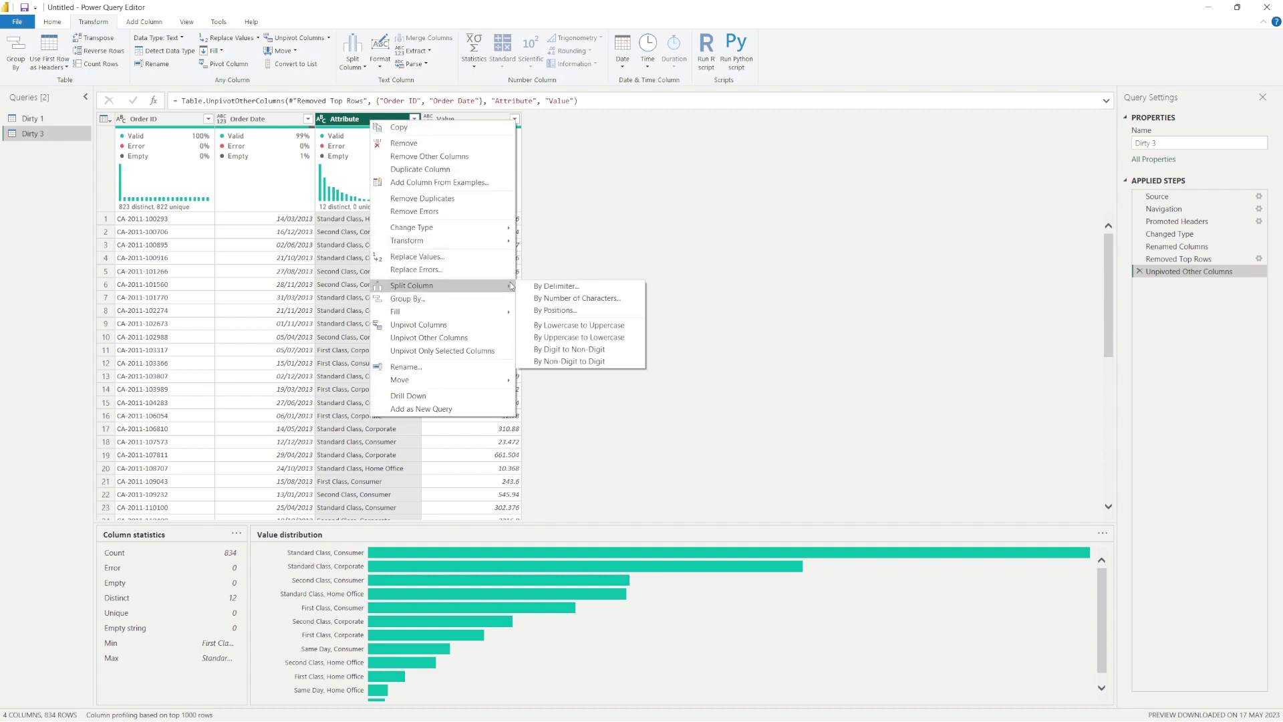
{"action": "left_click", "coordinate": [541, 286]}
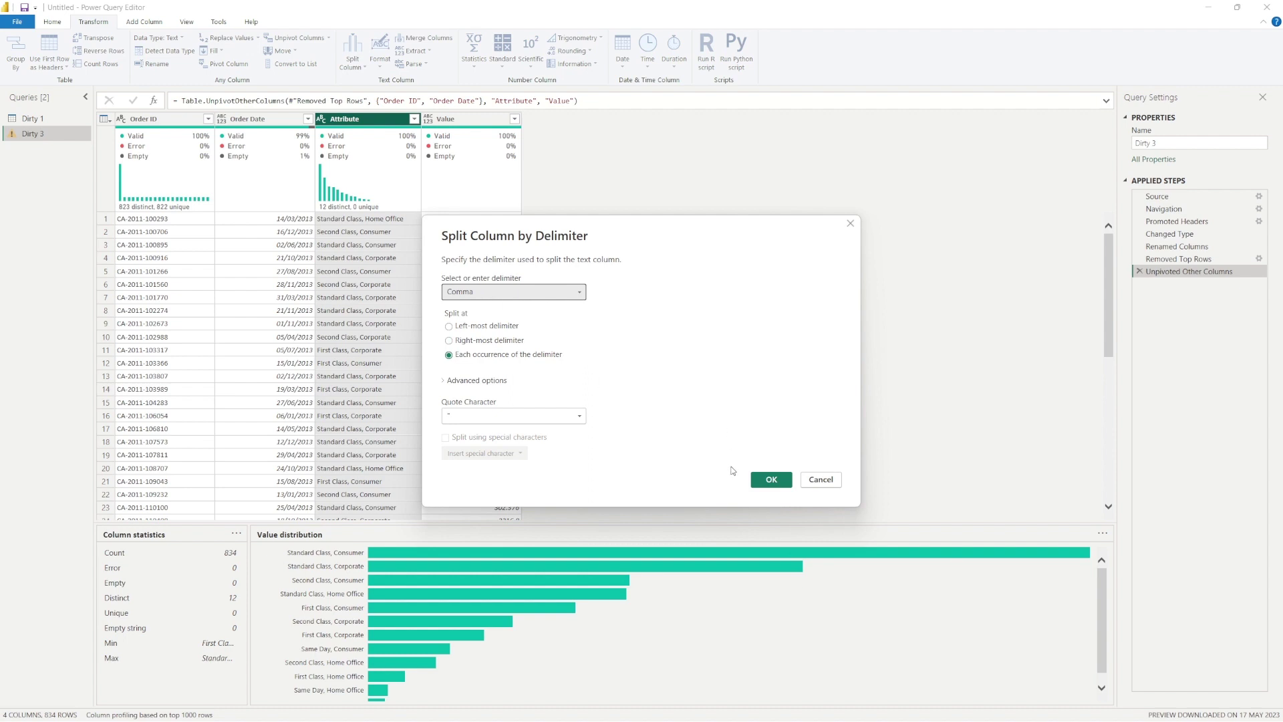
{"action": "left_click", "coordinate": [770, 481]}
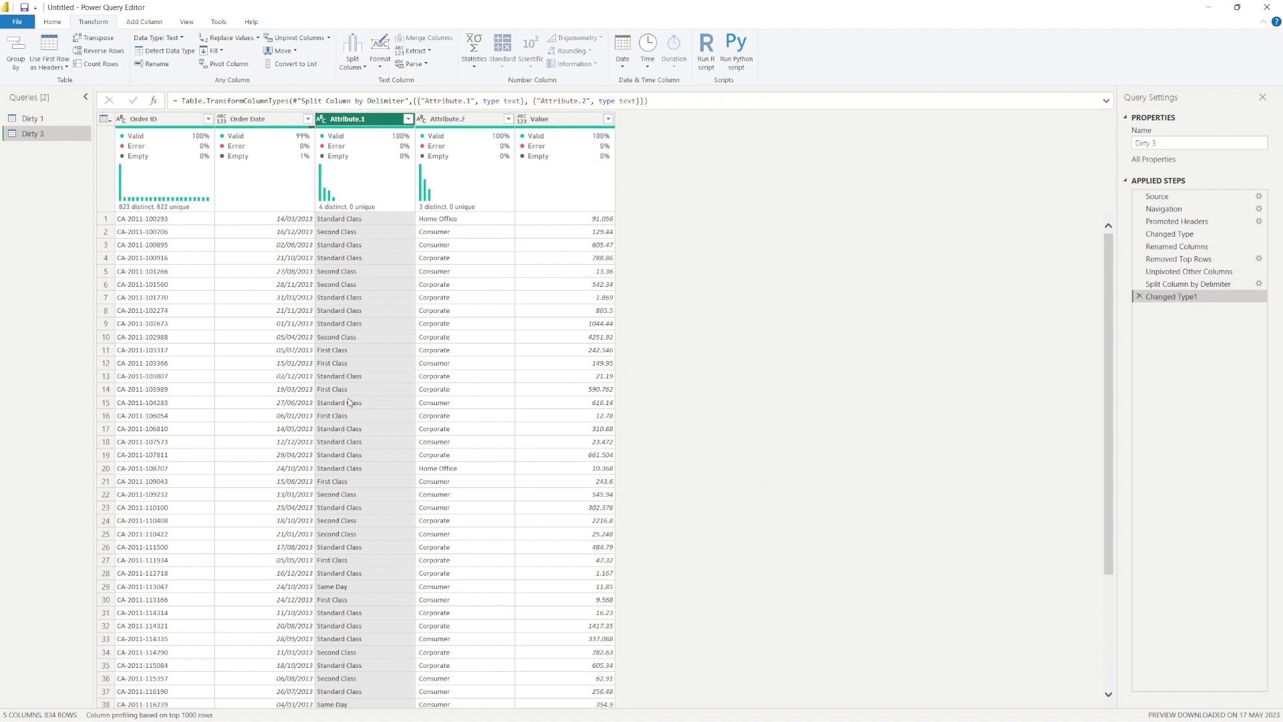
Rename the Attribute.1 column to "Ship Mode"
{"action": "left_click", "coordinate": [347, 118]}
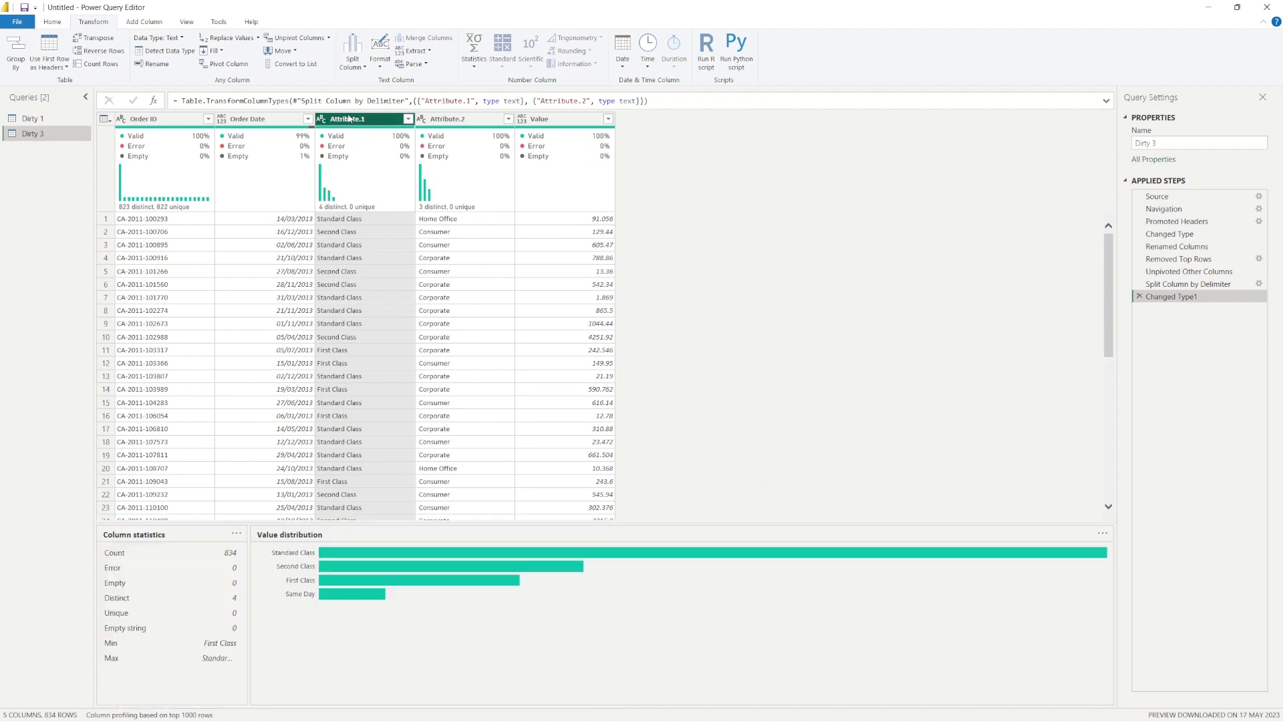
{"action": "double_click", "coordinate": [362, 122]}
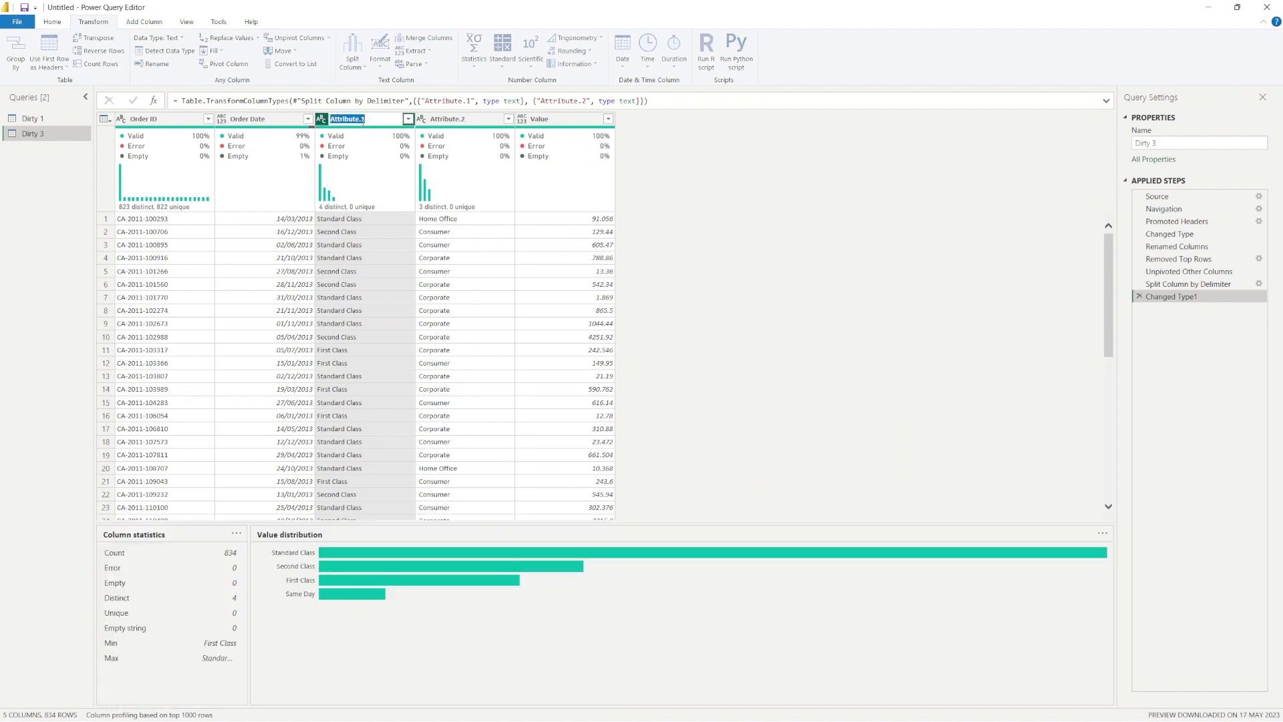
{"action": "type", "text": "Ship Mode"}
{"action": "key", "text": "Return"}
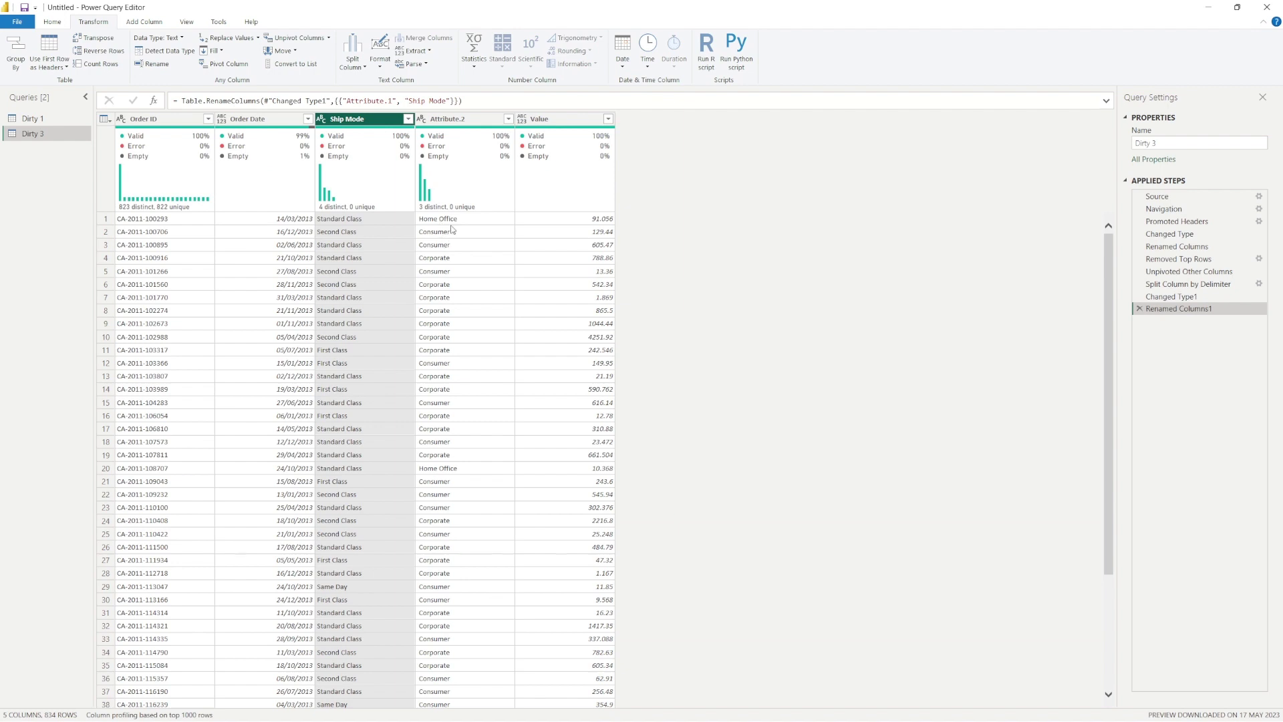
{"action": "left_click", "coordinate": [443, 125]}
{"action": "double_click", "coordinate": [443, 120]}
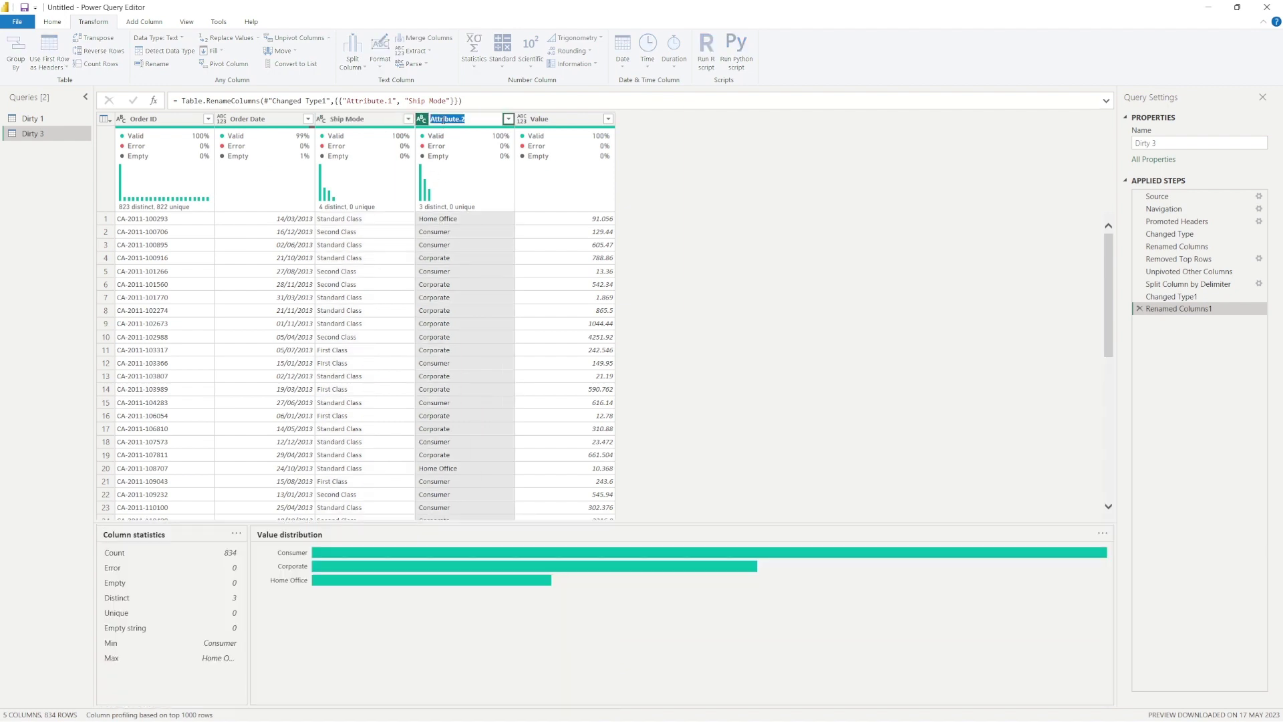
{"action": "type", "text": "Se"}
{"action": "key", "text": "Escape"}
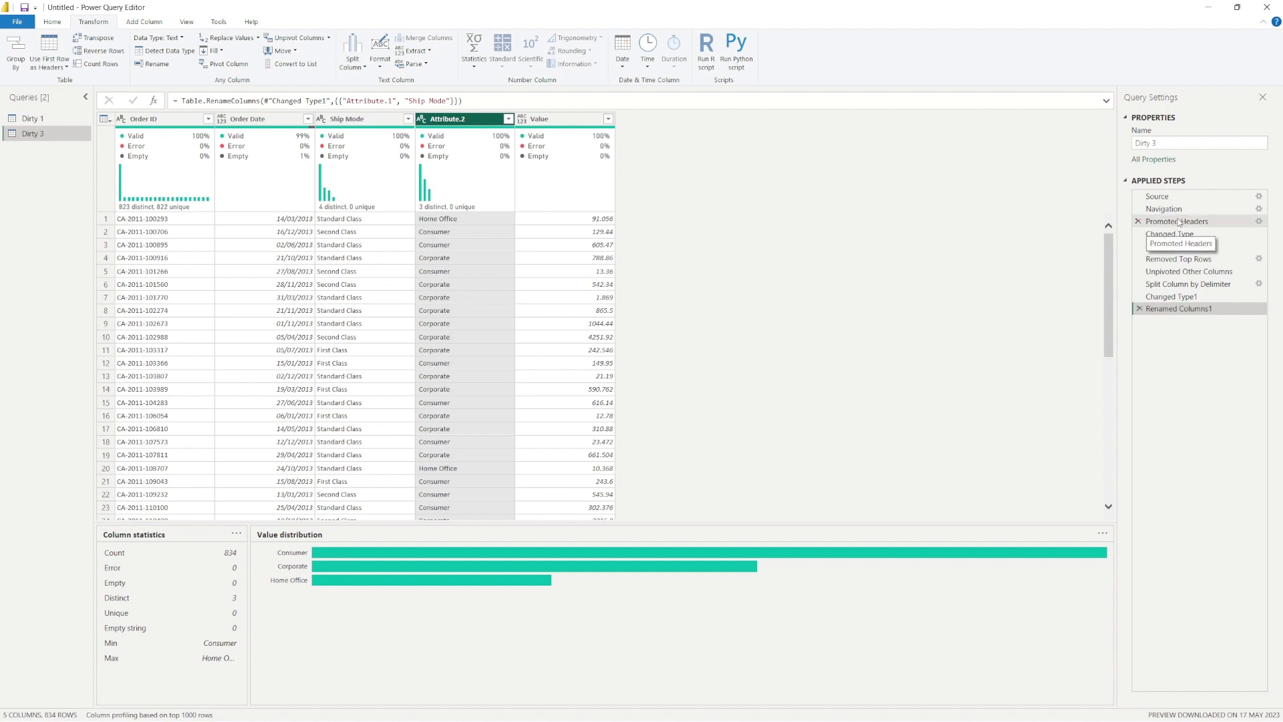
Review the Source, Navigation and Promoted Headers applied steps to check the original heading of the segment values
{"action": "left_click", "coordinate": [1170, 196]}
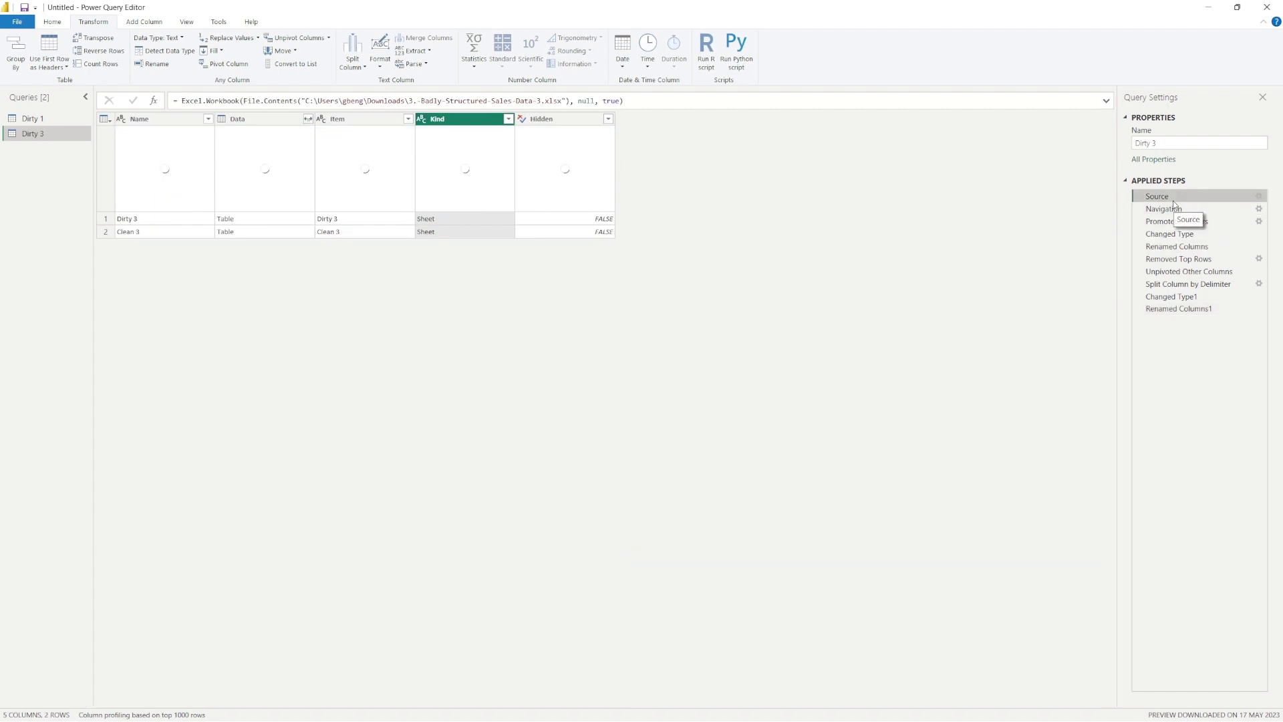
{"action": "left_click", "coordinate": [1177, 210]}
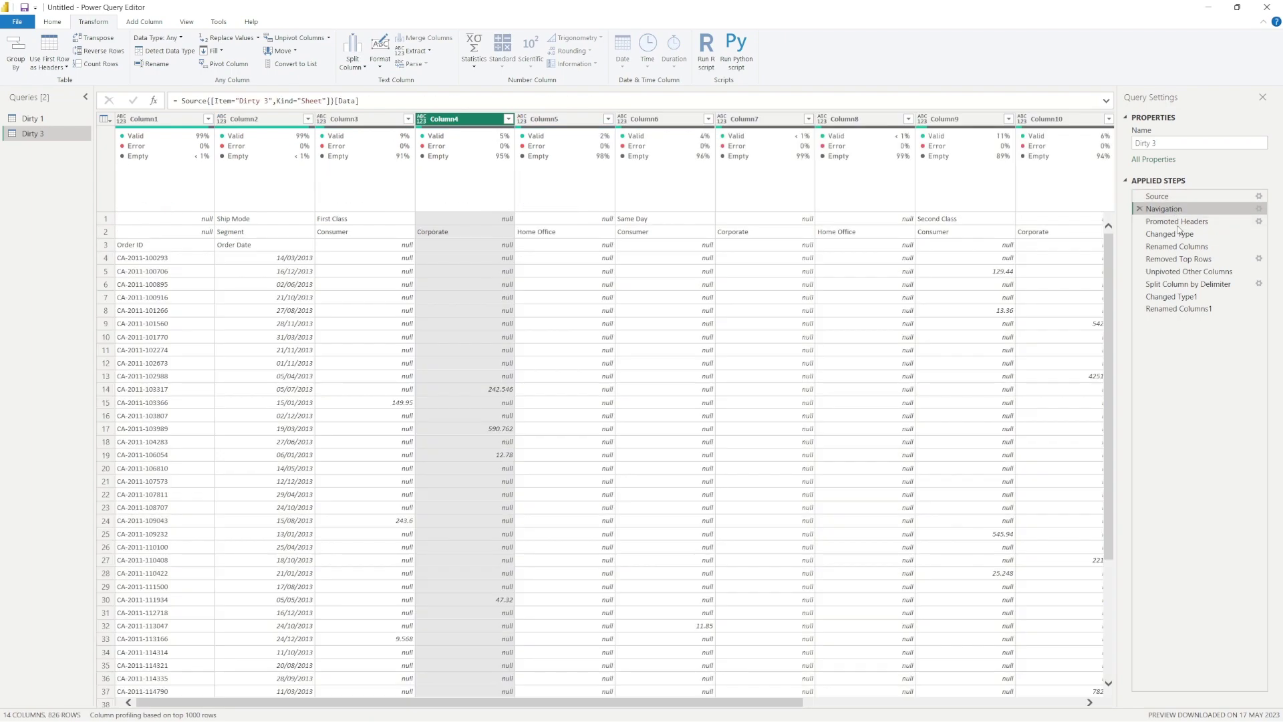
{"action": "left_click", "coordinate": [1177, 221]}
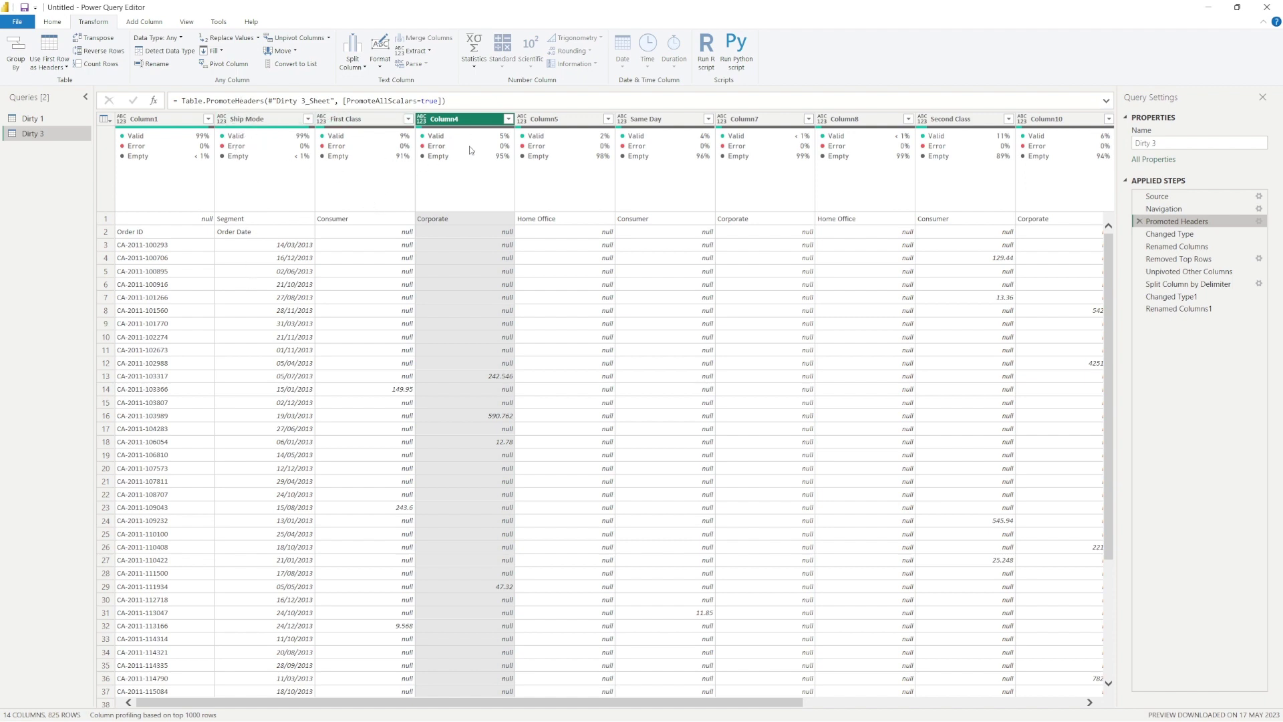
{"action": "left_click", "coordinate": [237, 221]}
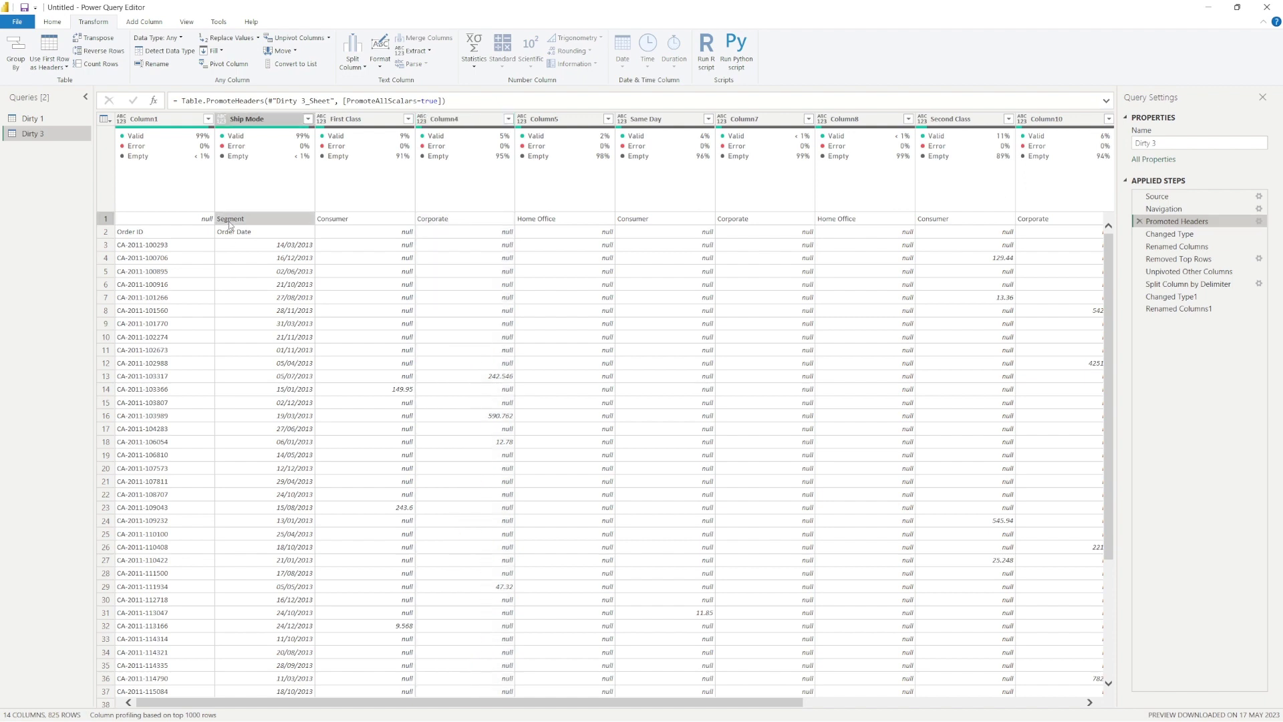
Examine the segment values in the first row and the ship mode headings at the Promoted Headers step
{"action": "left_click", "coordinate": [333, 225]}
{"action": "left_click", "coordinate": [468, 222]}
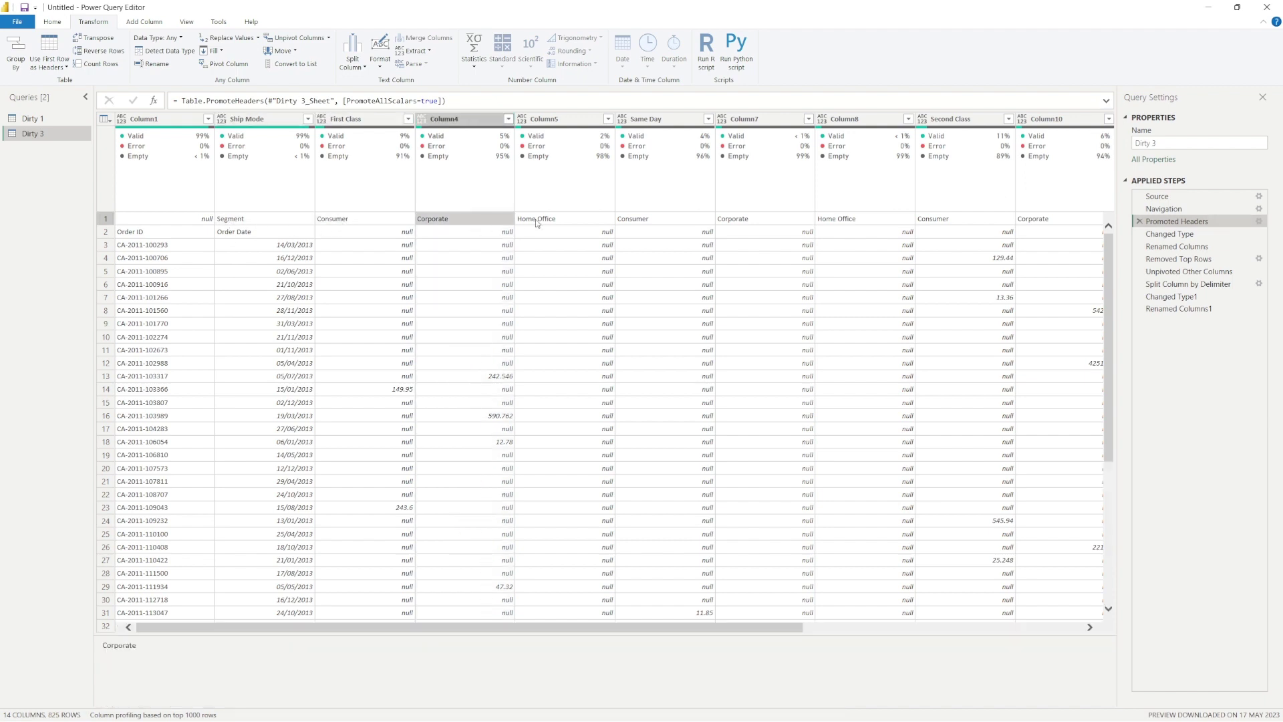
{"action": "left_click", "coordinate": [590, 219]}
{"action": "left_click", "coordinate": [652, 217]}
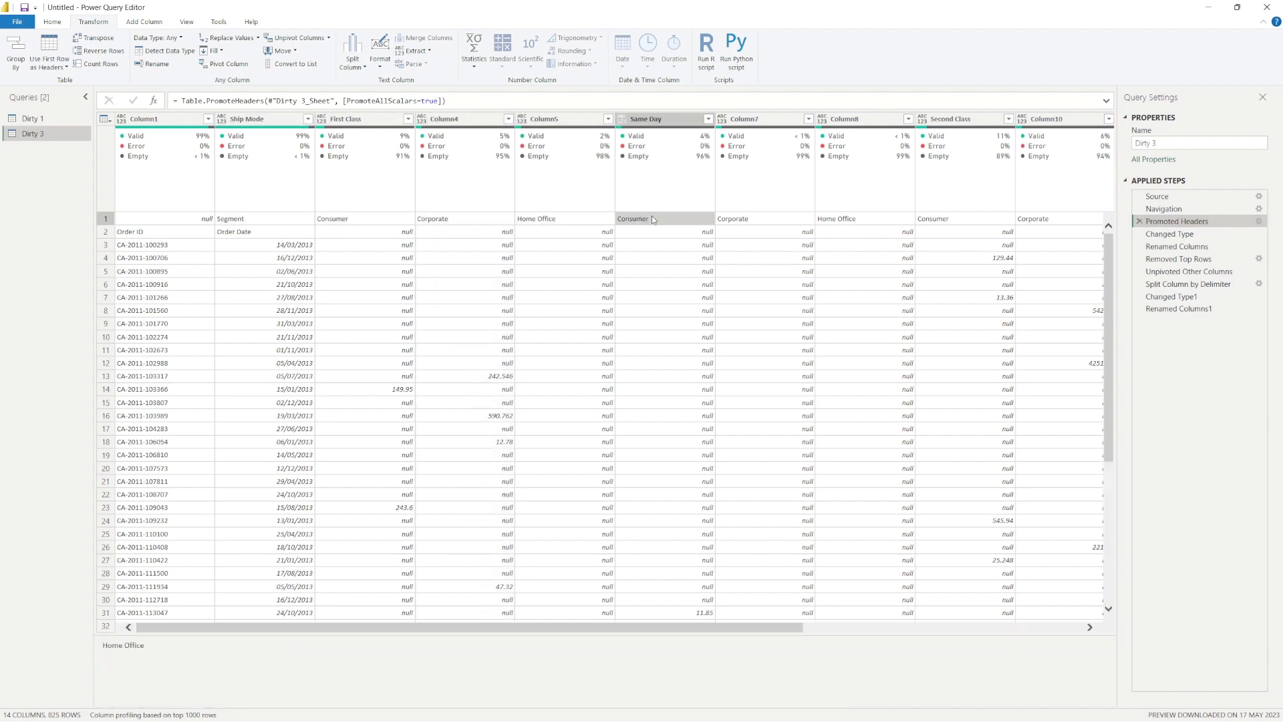
{"action": "left_click", "coordinate": [334, 223]}
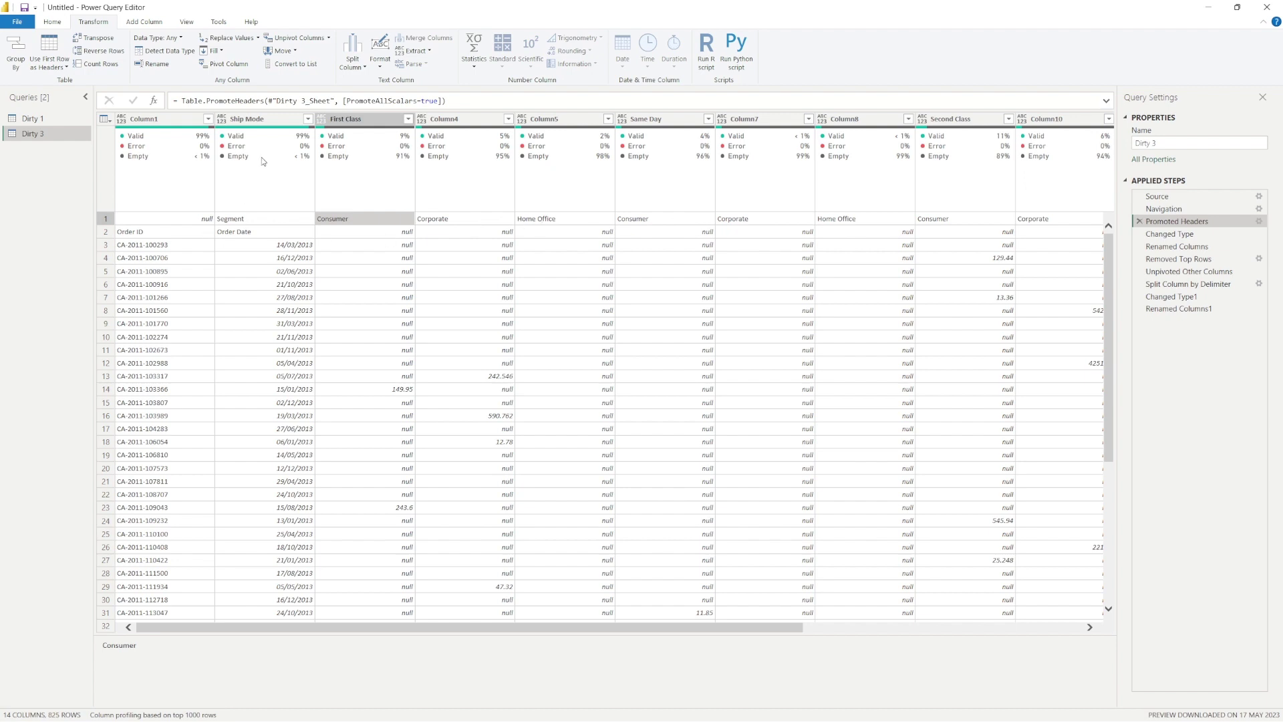
{"action": "left_click", "coordinate": [341, 118]}
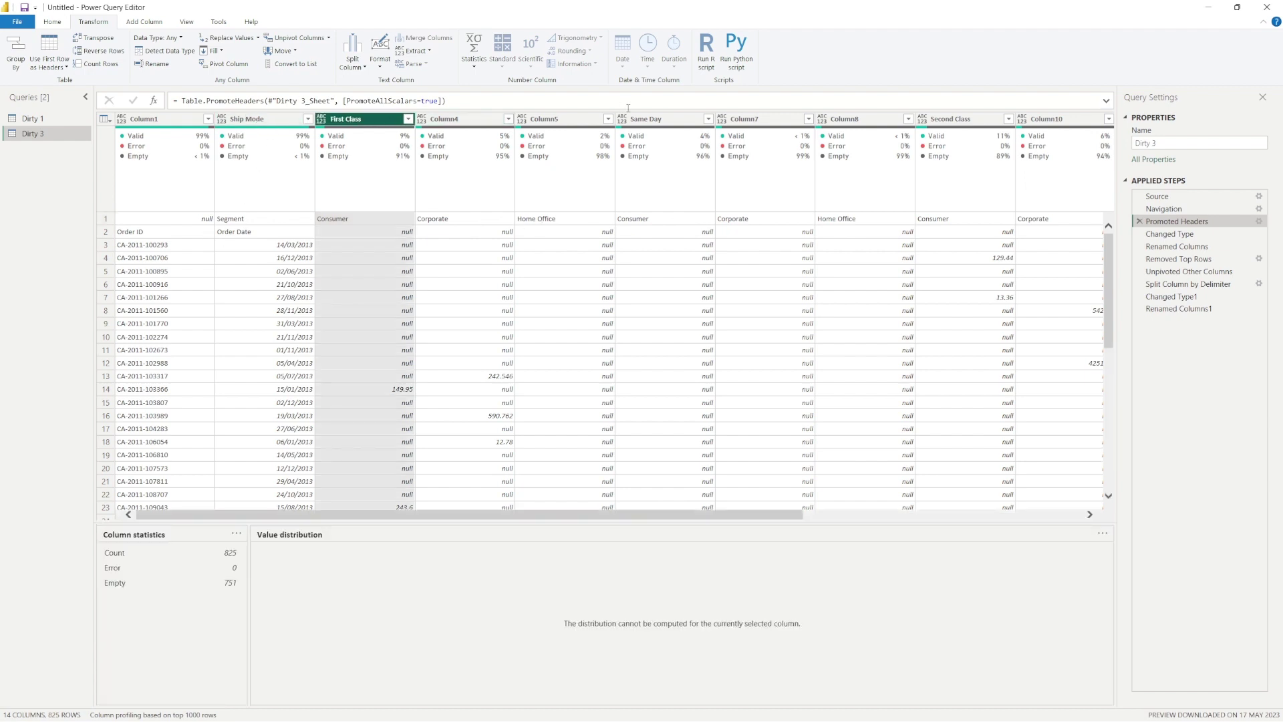
{"action": "left_click", "coordinate": [646, 119]}
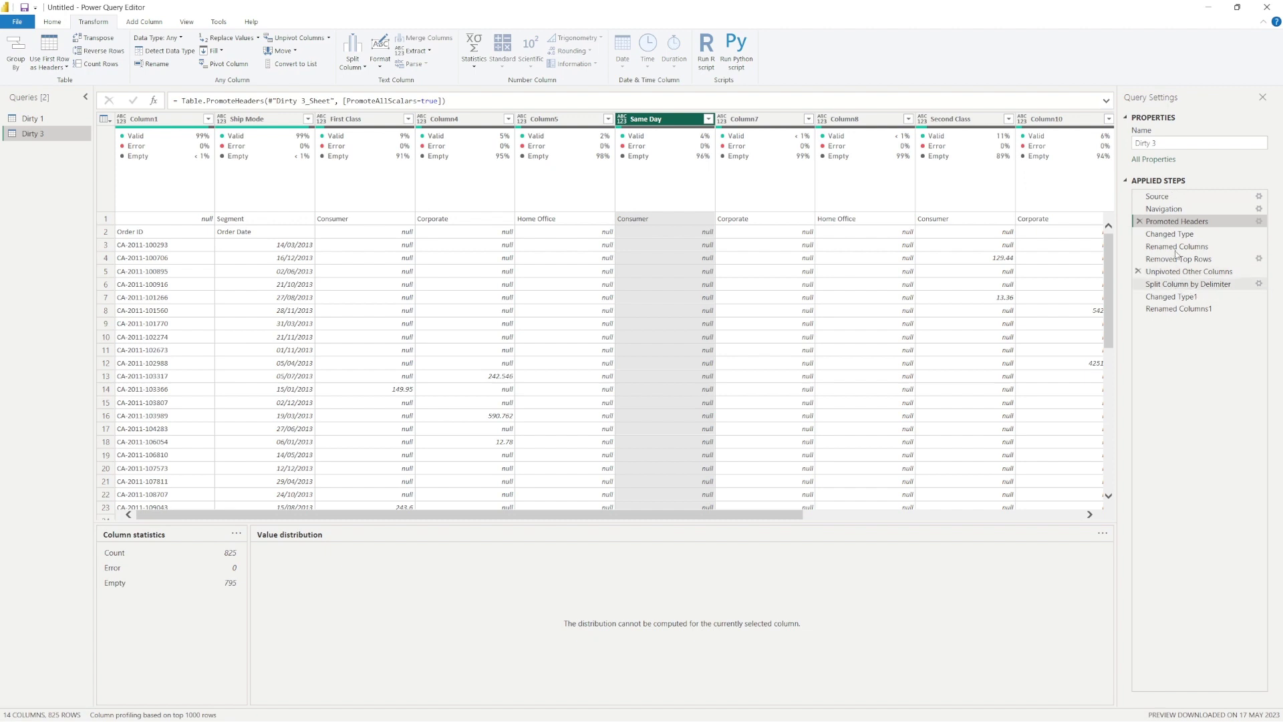
Return to the Renamed Columns1 step and rename the Attribute.2 column to "Segment"
{"action": "left_click", "coordinate": [1180, 309]}
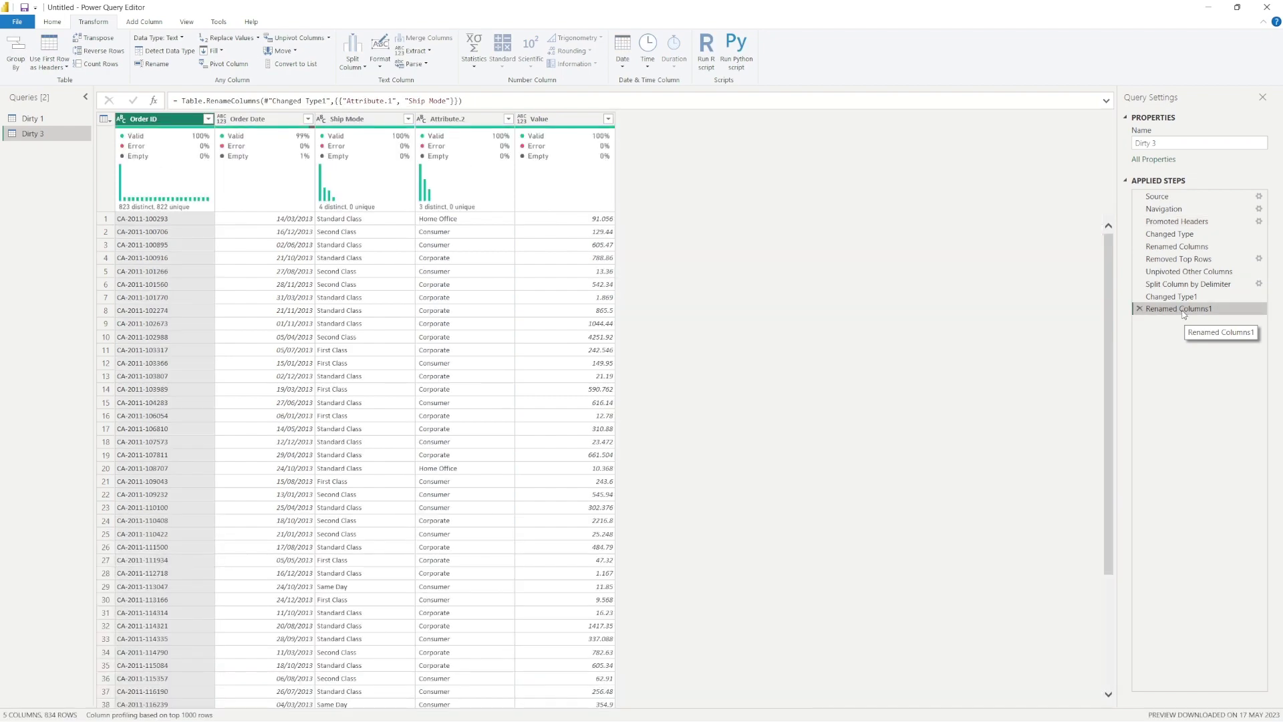
{"action": "left_click", "coordinate": [456, 119]}
{"action": "double_click", "coordinate": [455, 120]}
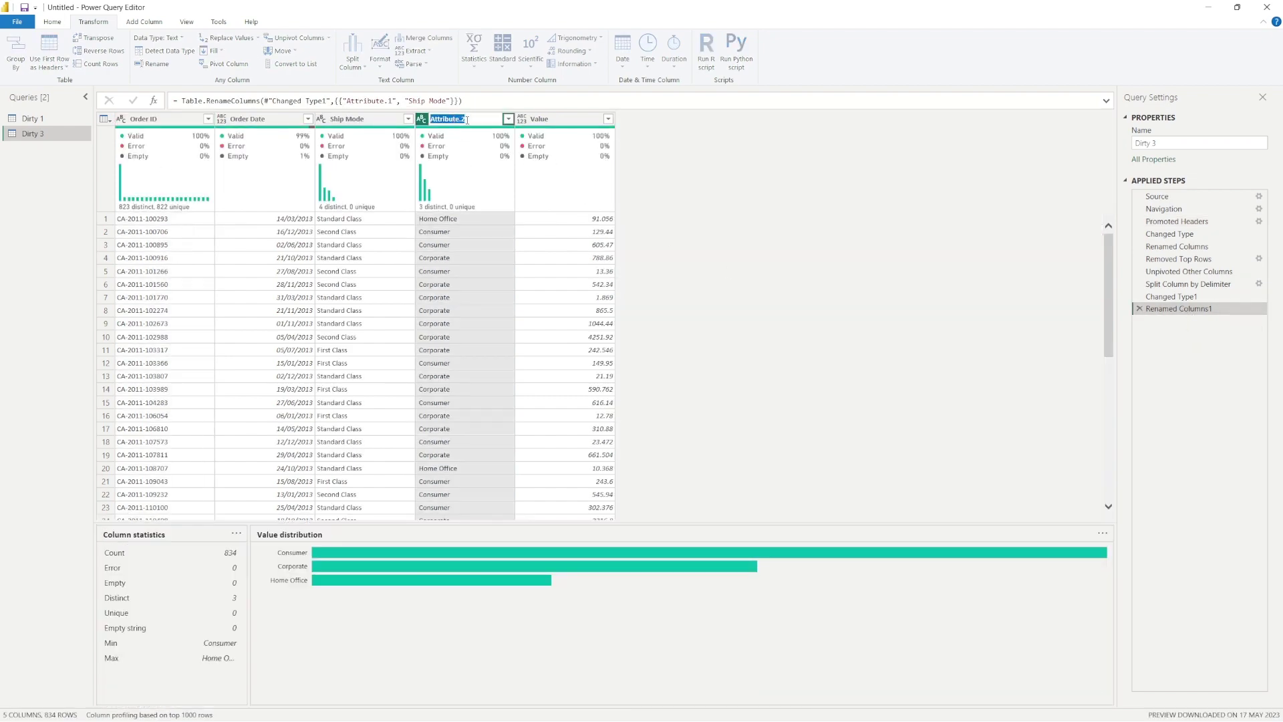
{"action": "type", "text": "Segment"}
{"action": "key", "text": "Return"}
Rename the Value column to "Sales"
{"action": "left_click", "coordinate": [542, 120]}
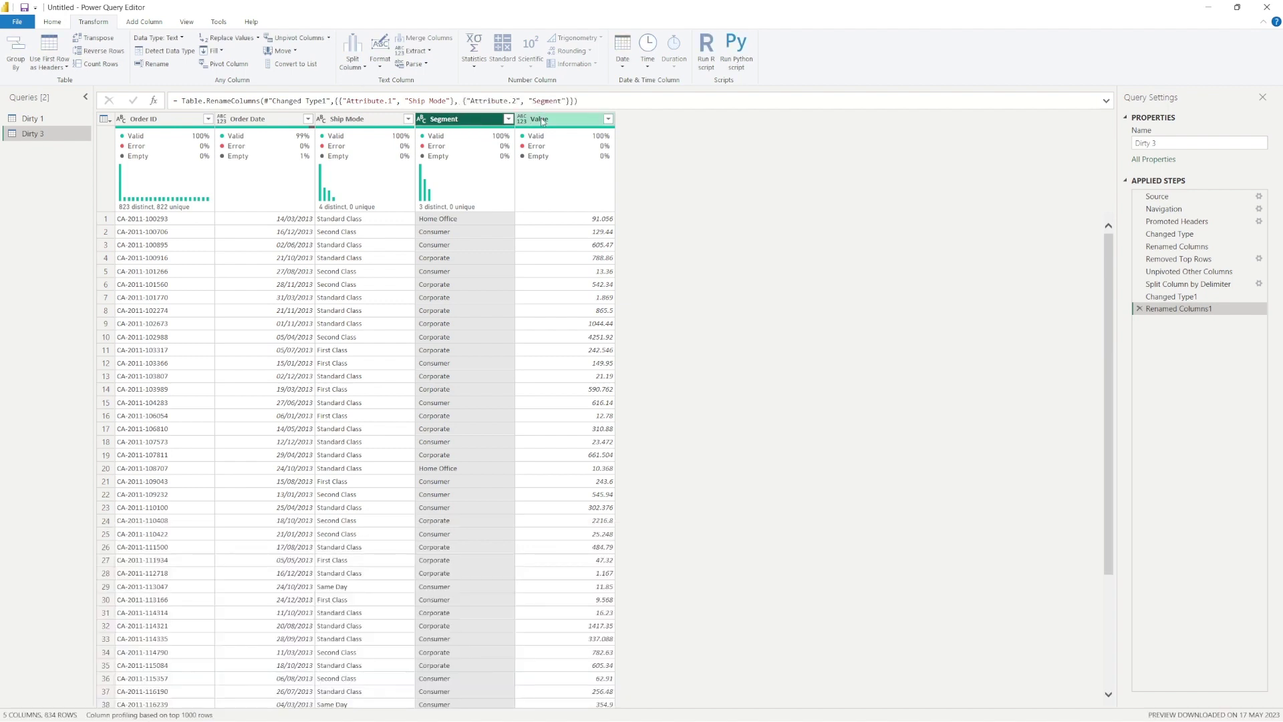
{"action": "double_click", "coordinate": [546, 120]}
{"action": "type", "text": "S"}
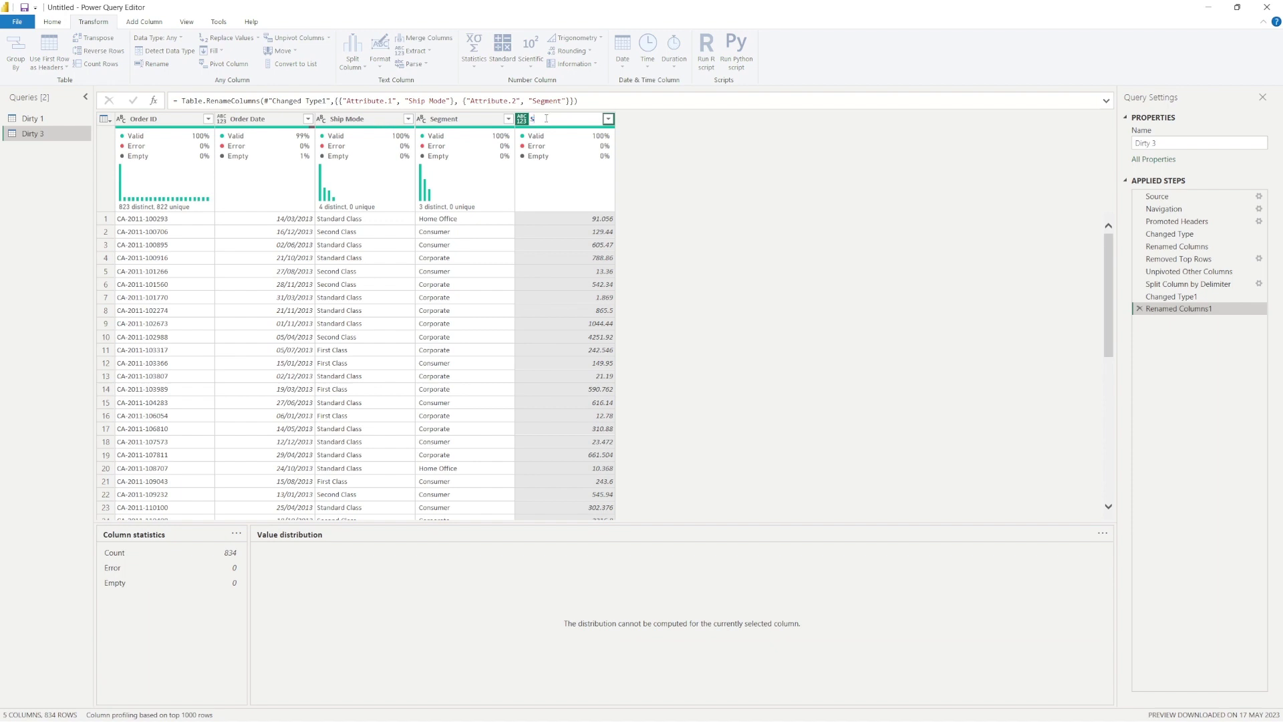
{"action": "type", "text": "ales"}
{"action": "key", "text": "Return"}
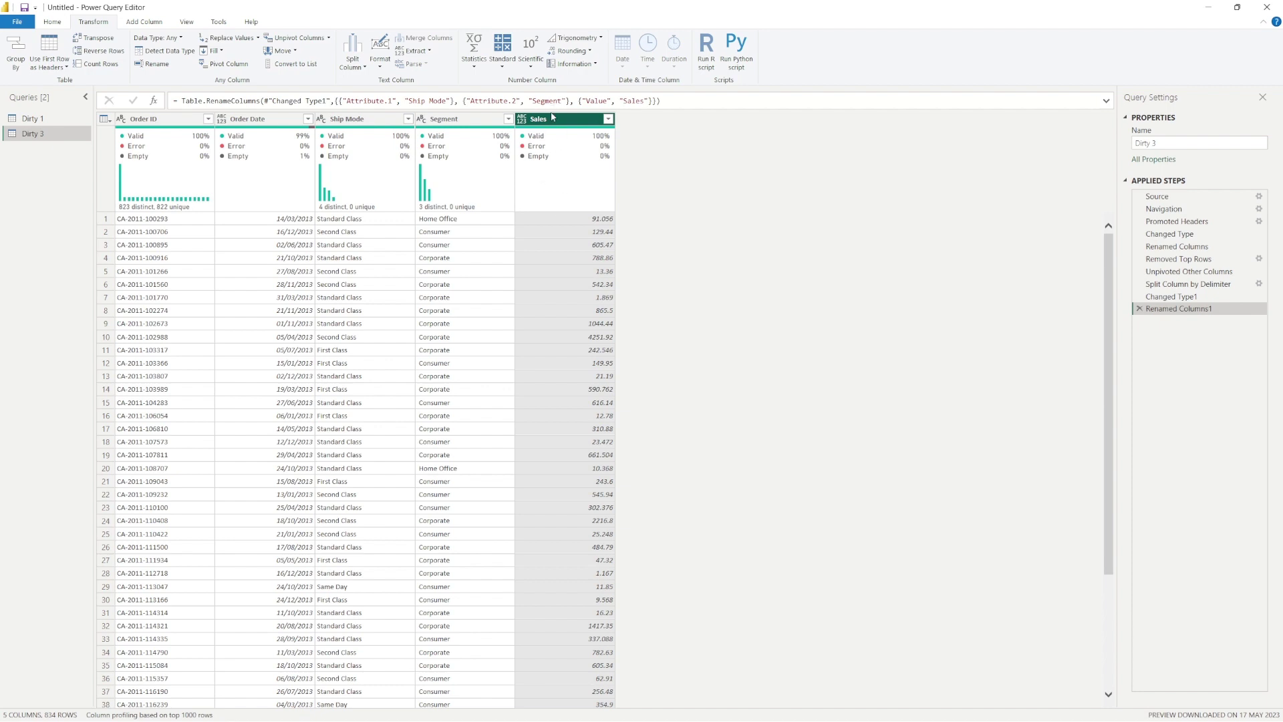
Change the Sales column's data type to Decimal Number
{"action": "right_click", "coordinate": [553, 117]}
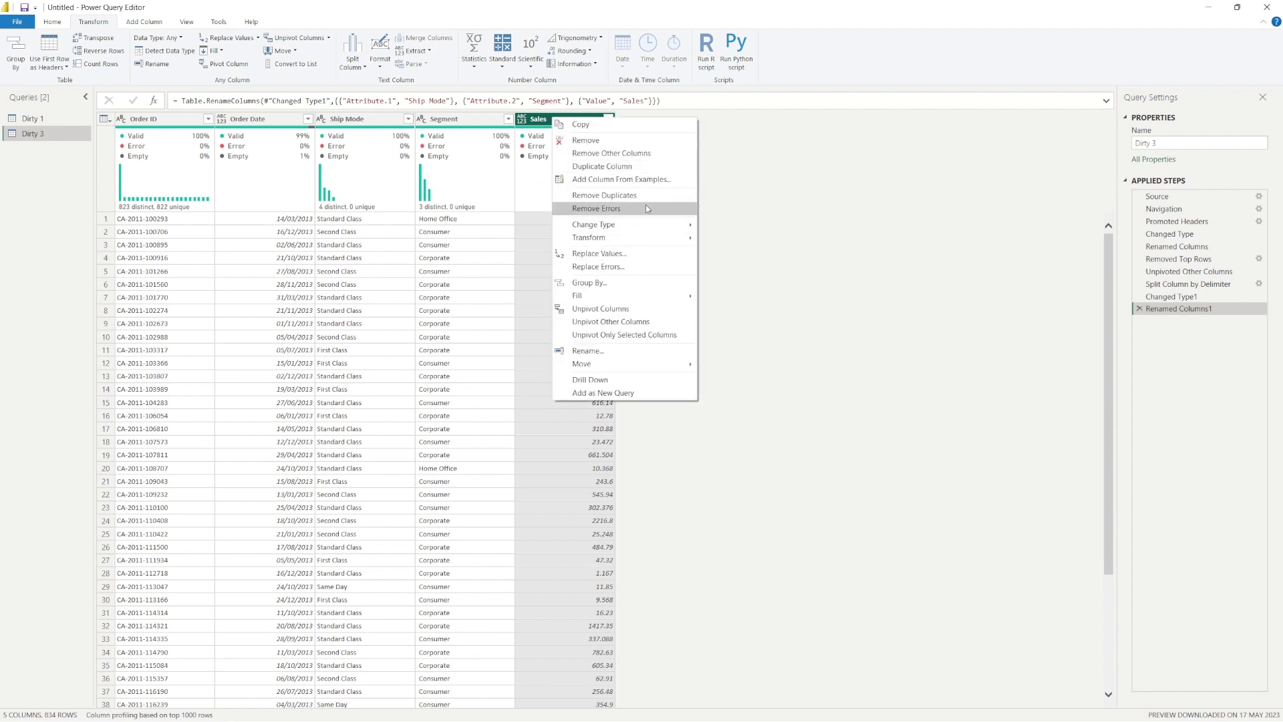
{"action": "mouse_move", "coordinate": [665, 226]}
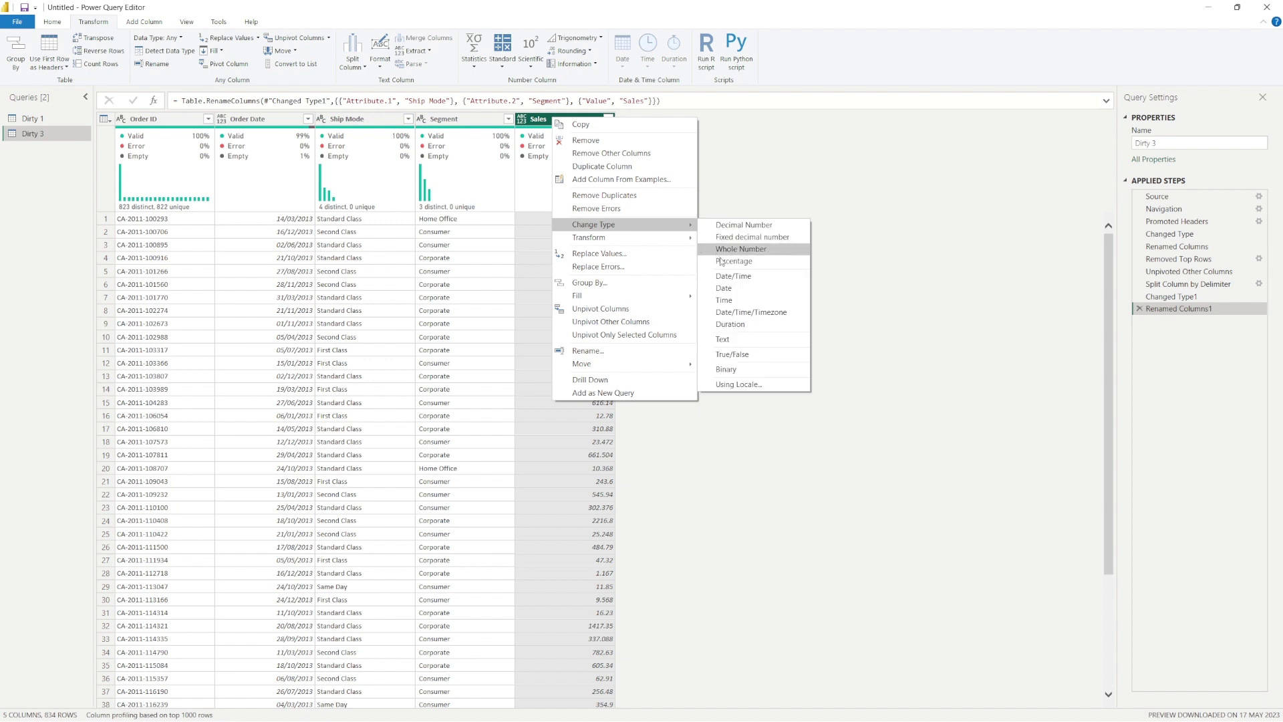
{"action": "left_click", "coordinate": [739, 225]}
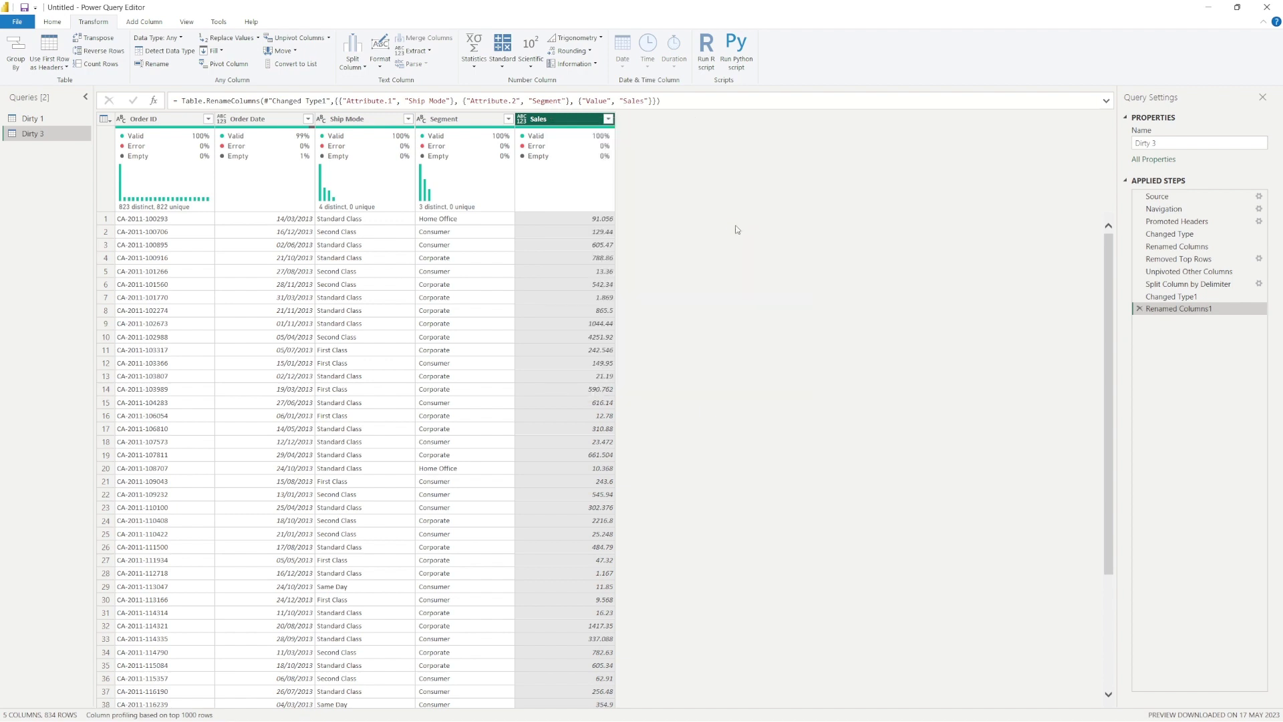
Change the Order Date column's data type to Date
{"action": "left_click", "coordinate": [228, 119]}
{"action": "right_click", "coordinate": [228, 119]}
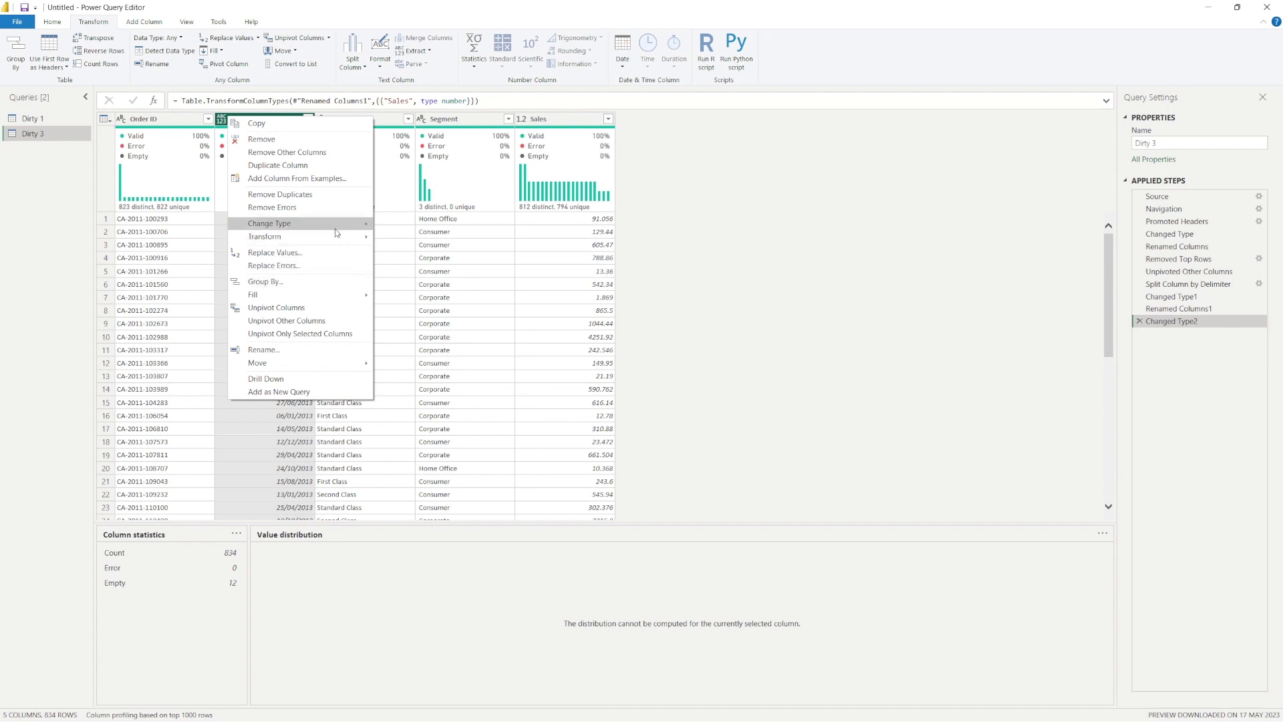
{"action": "mouse_move", "coordinate": [342, 247]}
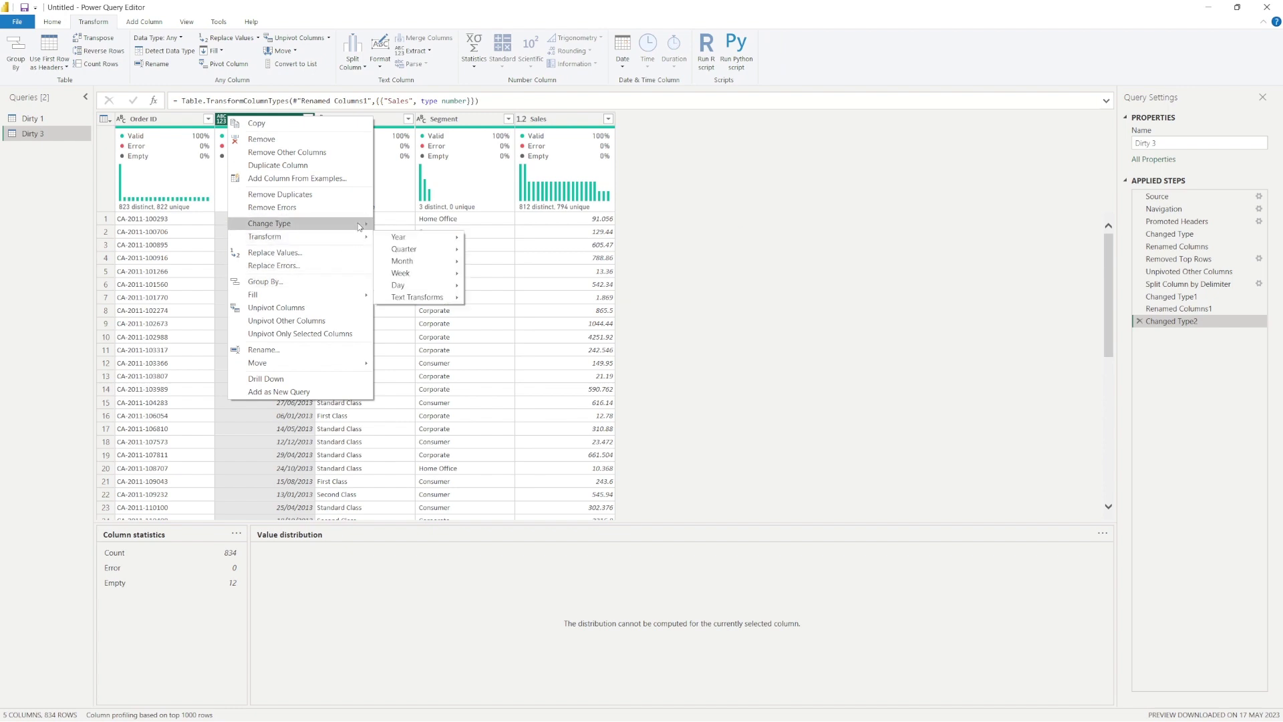
{"action": "mouse_move", "coordinate": [361, 225]}
{"action": "left_click", "coordinate": [410, 289]}
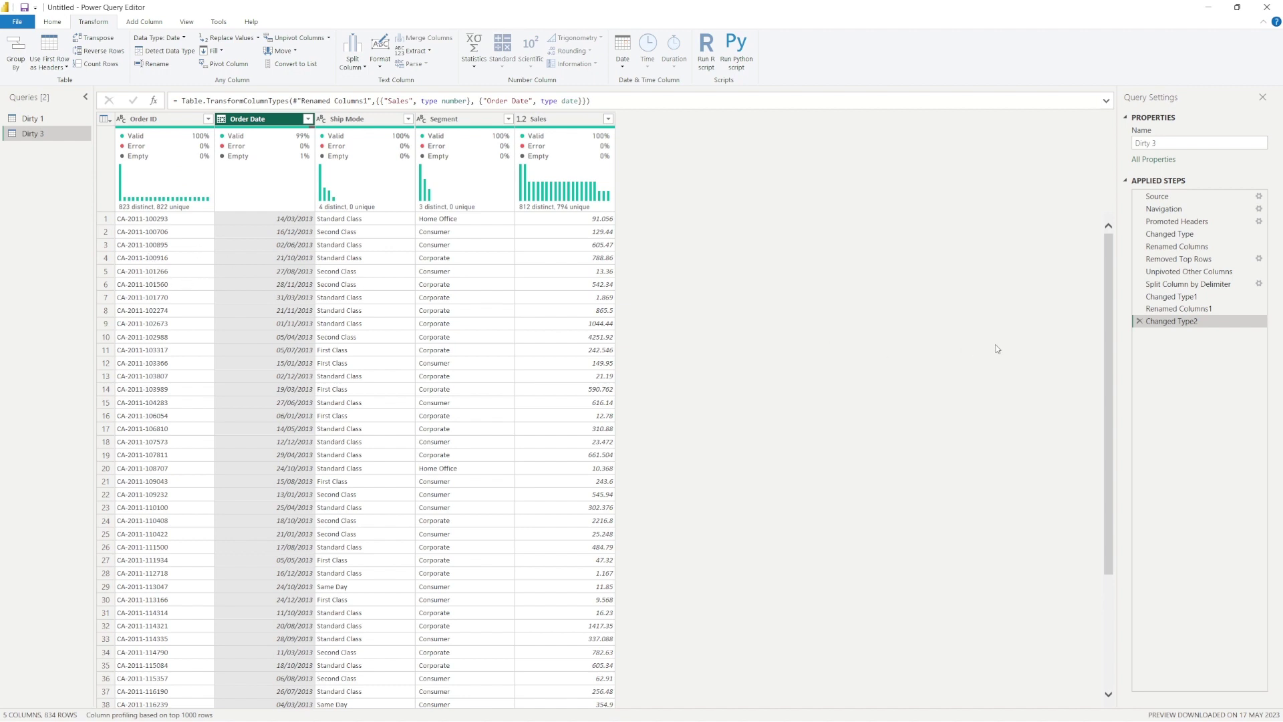
Review the column statistics and value distribution of each column from Order ID through Sales
{"action": "left_click", "coordinate": [153, 118]}
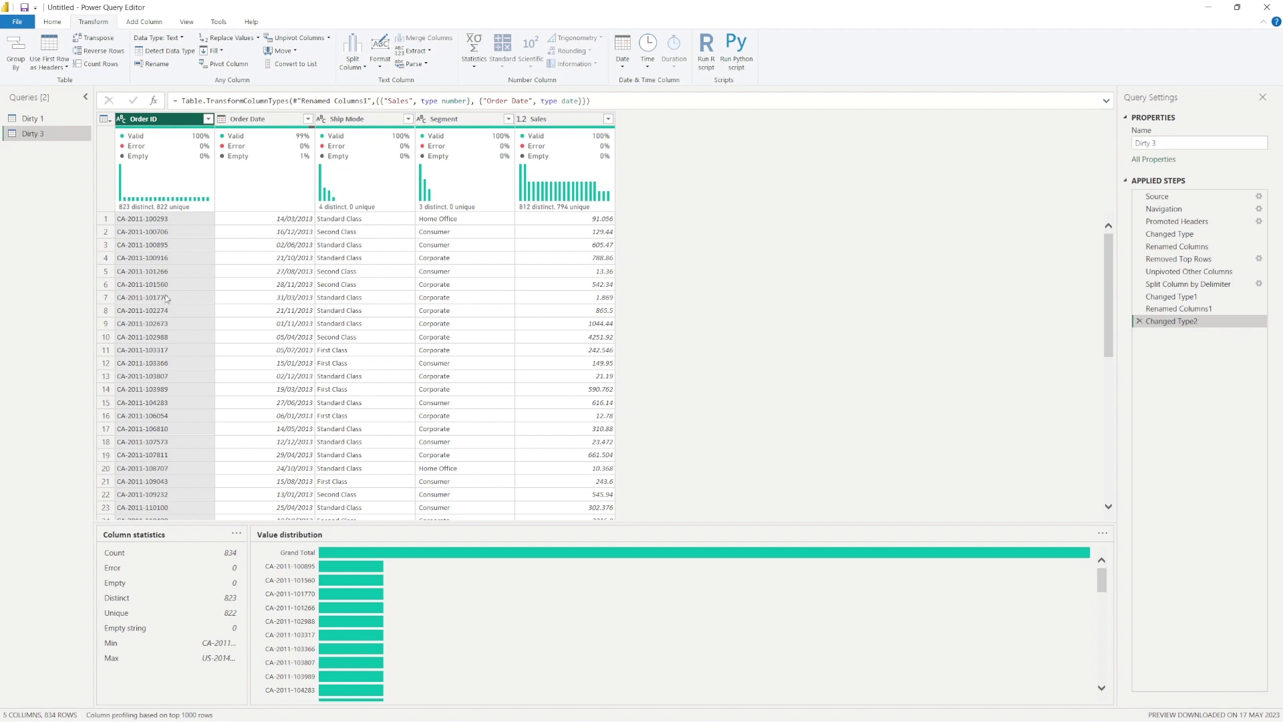
{"action": "mouse_move", "coordinate": [168, 151]}
{"action": "left_click", "coordinate": [234, 194]}
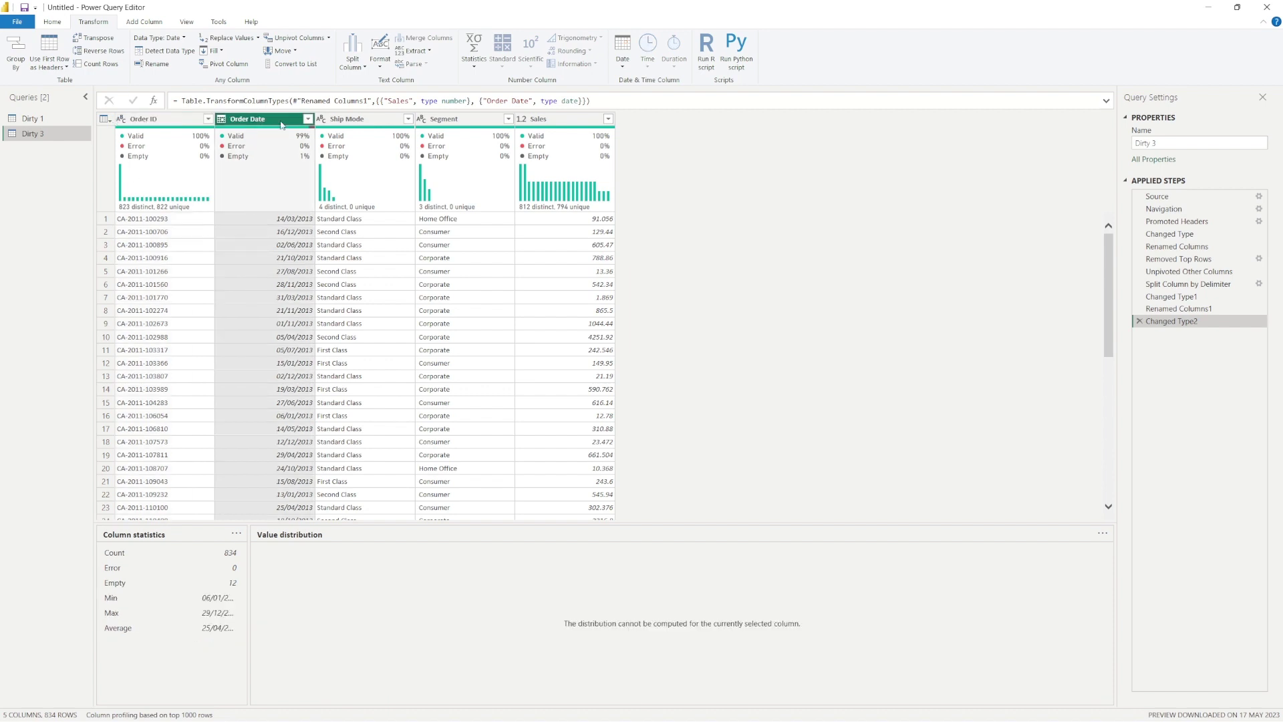
{"action": "left_click", "coordinate": [334, 124]}
{"action": "left_click", "coordinate": [454, 121]}
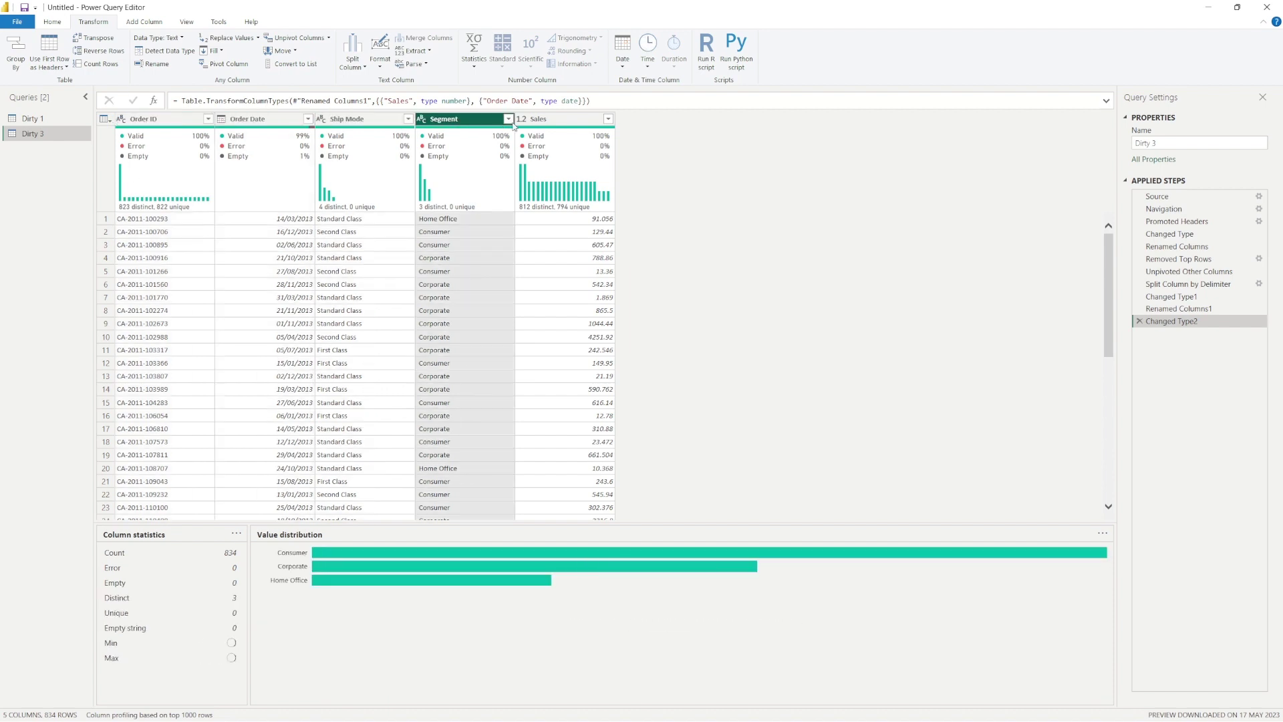
{"action": "left_click", "coordinate": [553, 131]}
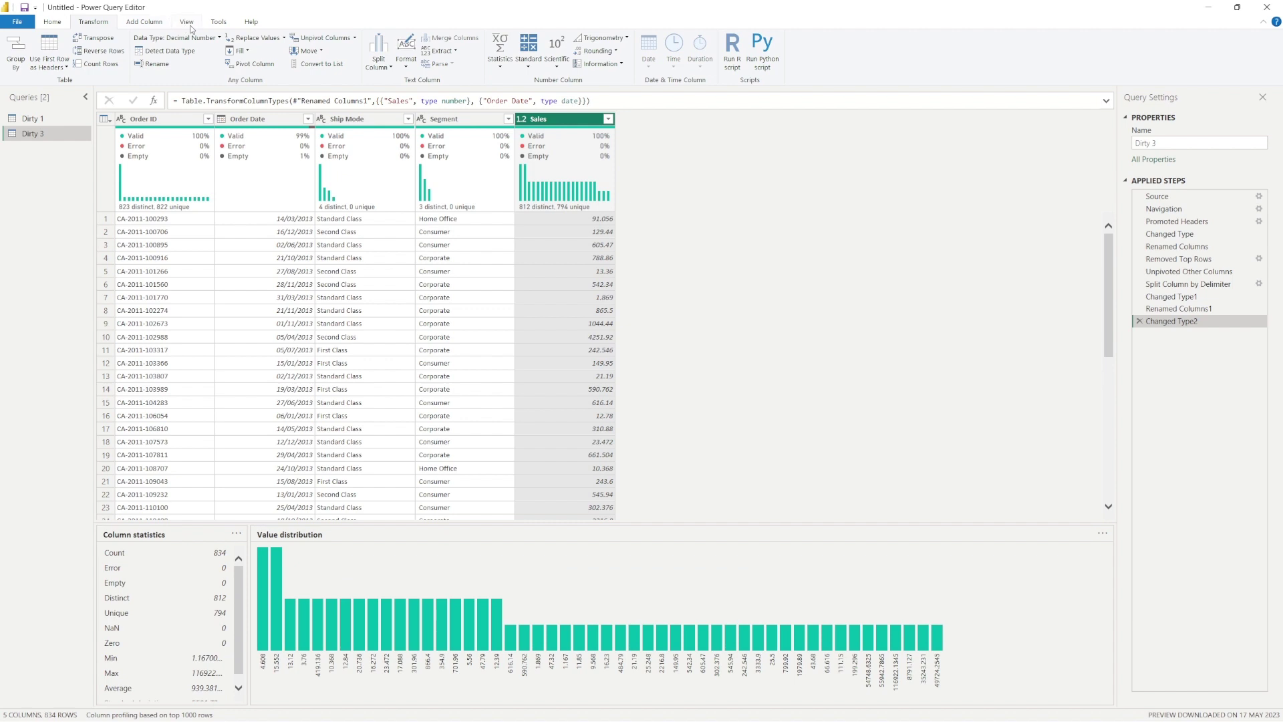
Turn the column profile and column distribution previews off and back on to compare what each one shows
{"action": "left_click", "coordinate": [190, 27]}
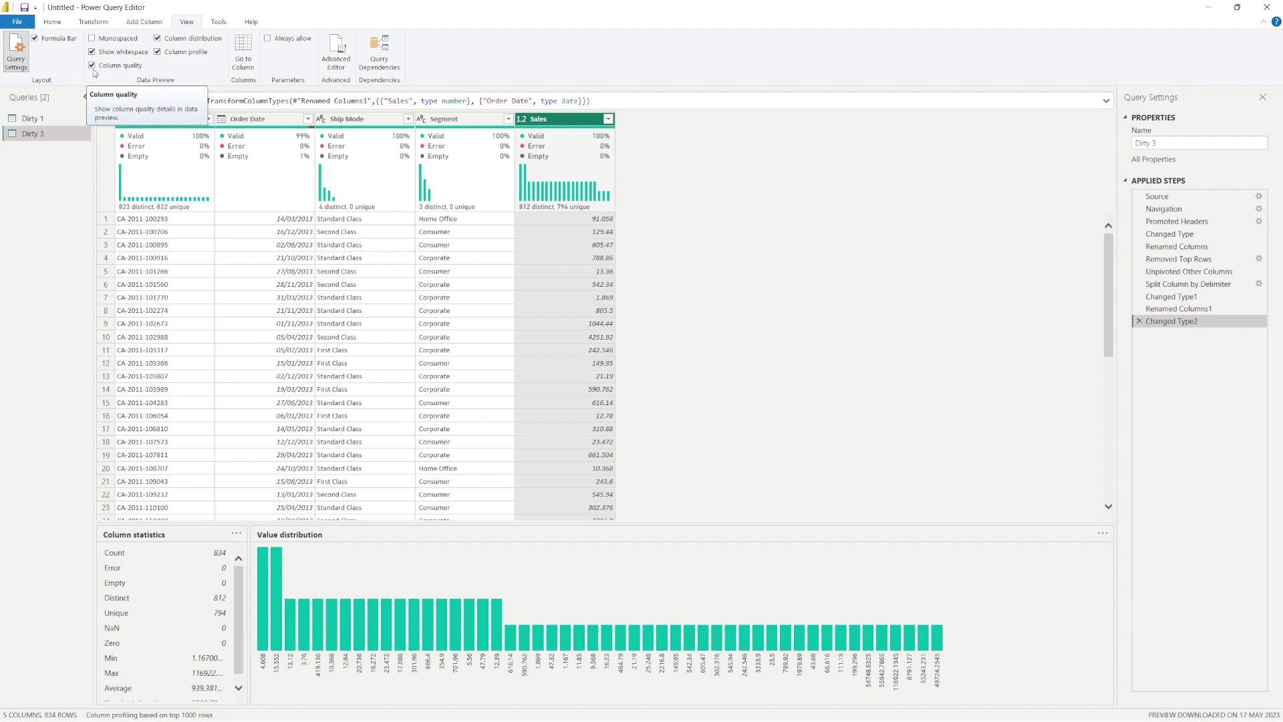
{"action": "left_click", "coordinate": [159, 54]}
{"action": "left_click", "coordinate": [159, 54]}
{"action": "left_click", "coordinate": [161, 42]}
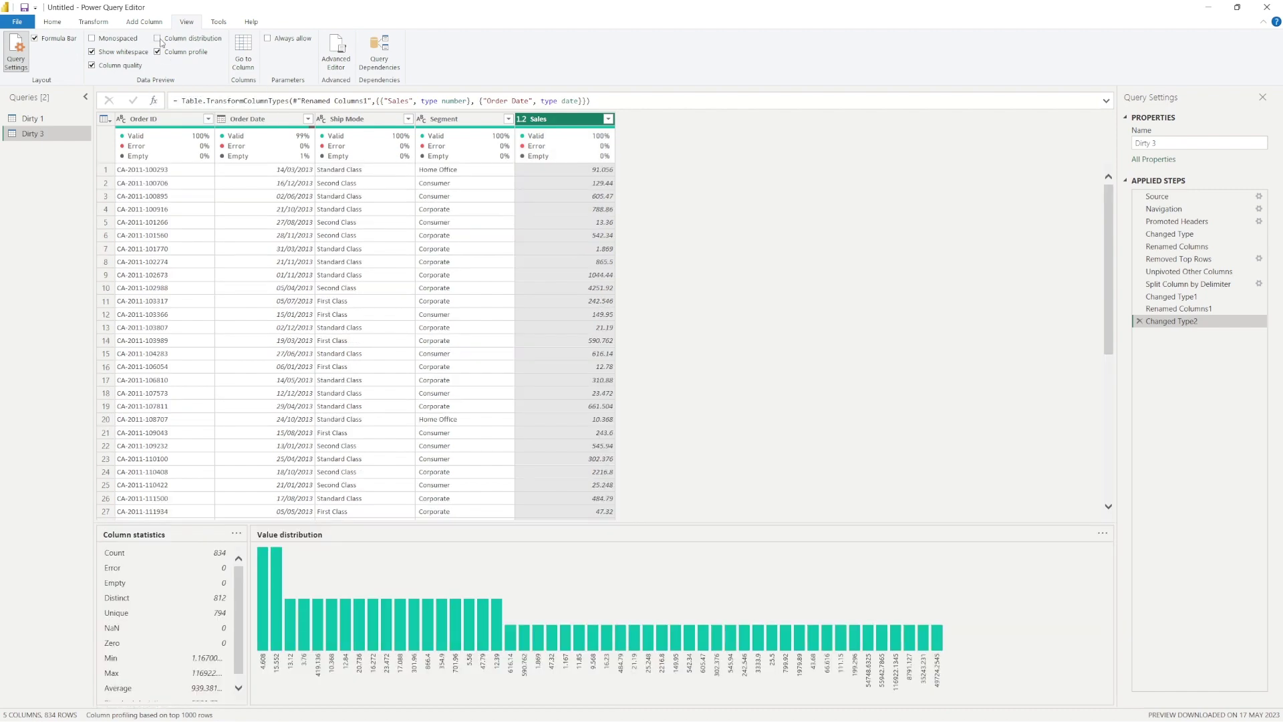
{"action": "left_click", "coordinate": [160, 42]}
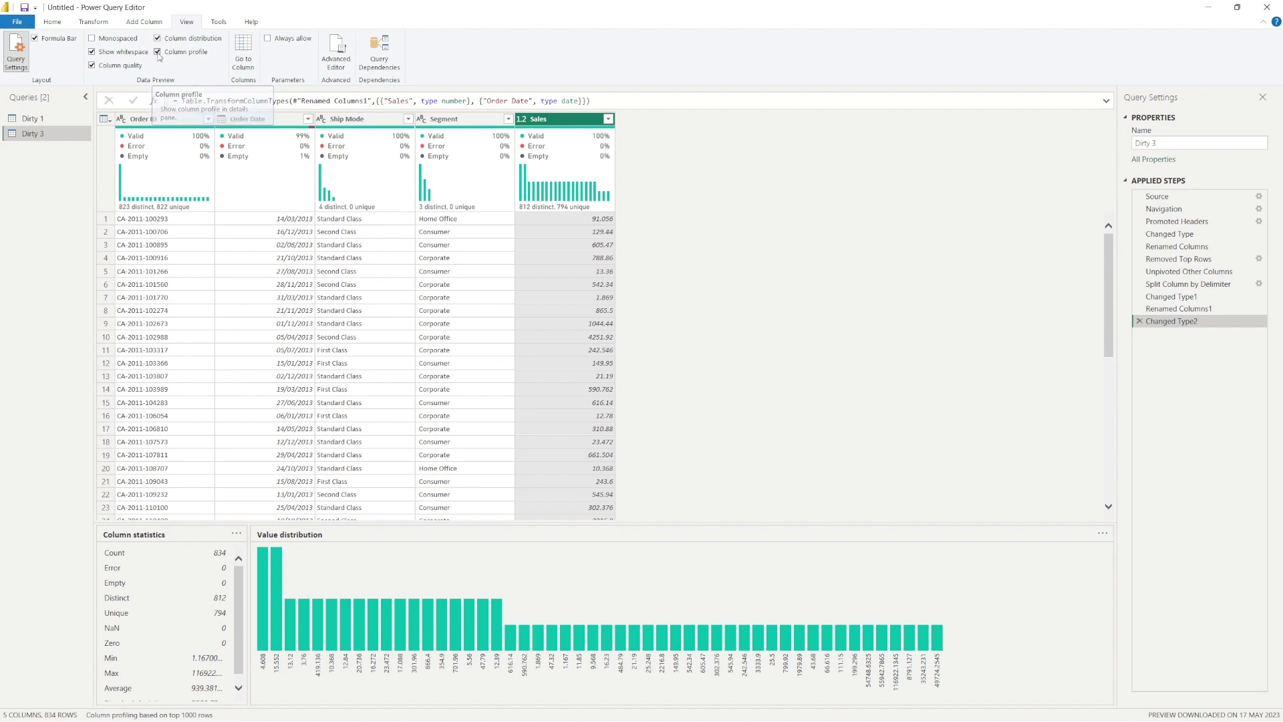
{"action": "left_click", "coordinate": [158, 52]}
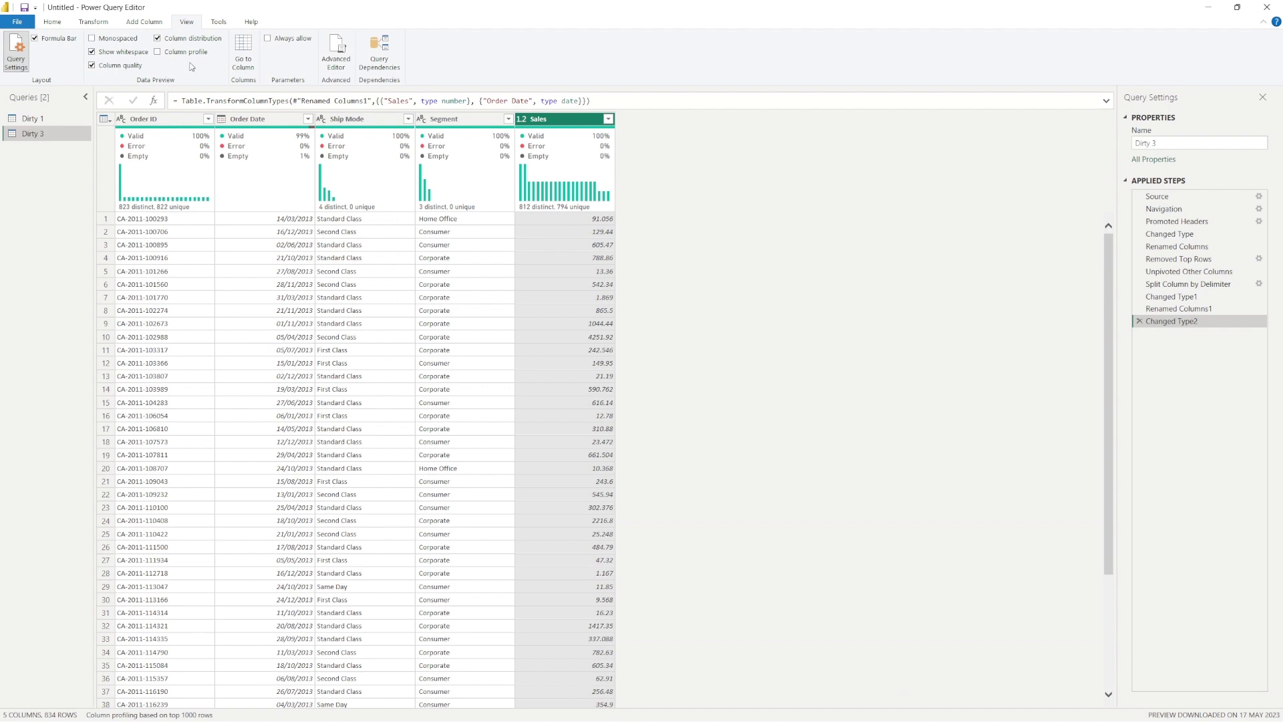
{"action": "left_click", "coordinate": [158, 53]}
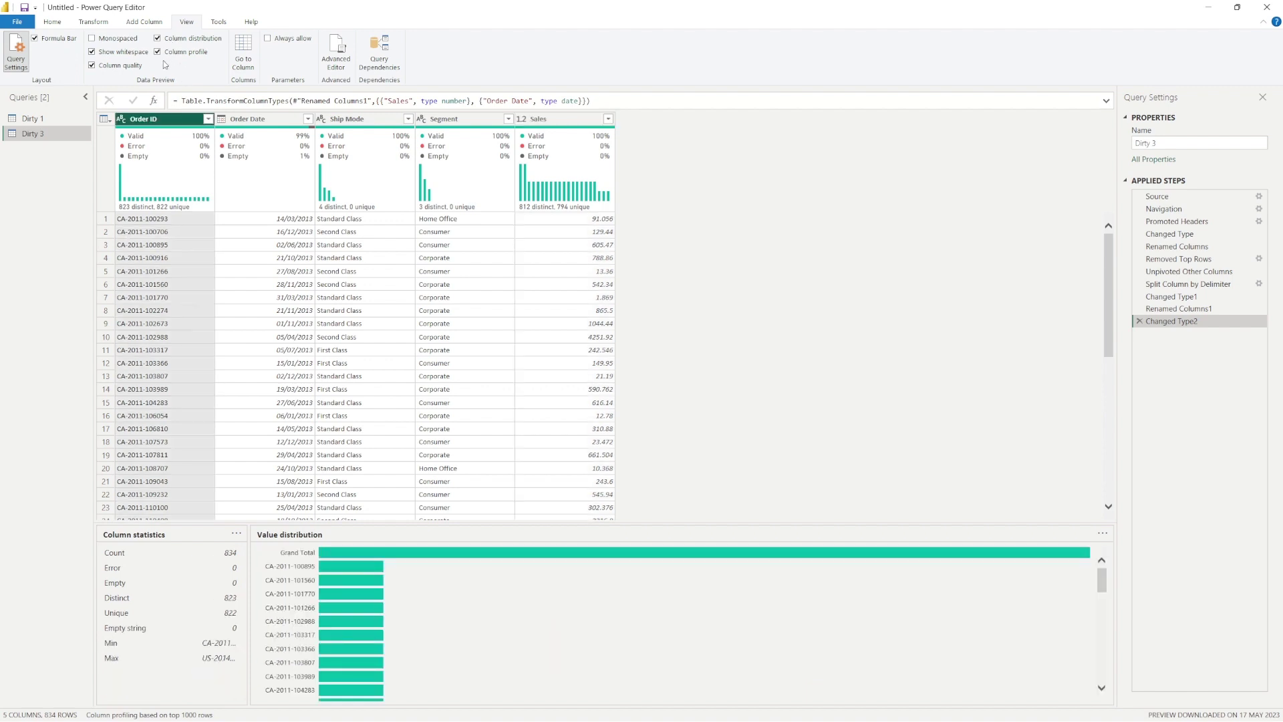
Filter the Grand Total rows out of the Order ID column and recheck that column's value distribution
{"action": "left_click", "coordinate": [58, 22]}
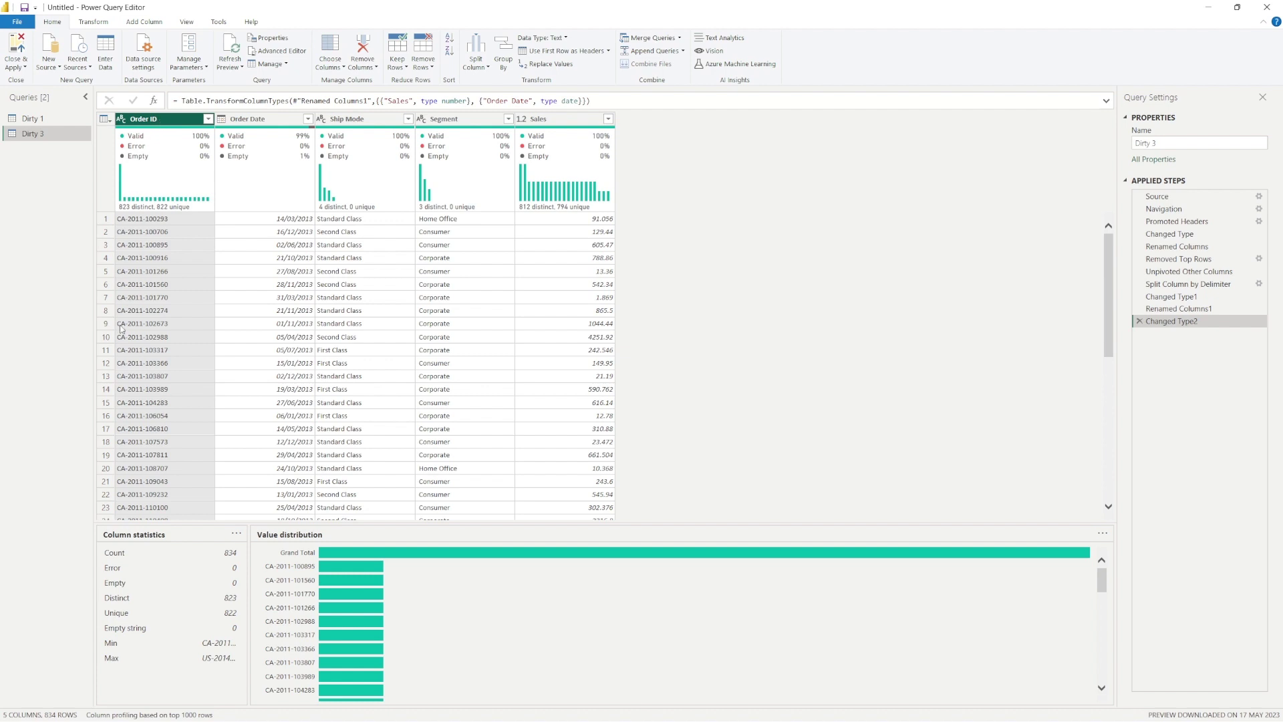
{"action": "mouse_move", "coordinate": [300, 530]}
{"action": "left_mouse_down"}
{"action": "mouse_move", "coordinate": [300, 401]}
{"action": "mouse_move", "coordinate": [295, 527]}
{"action": "left_mouse_up"}
{"action": "mouse_move", "coordinate": [342, 558]}
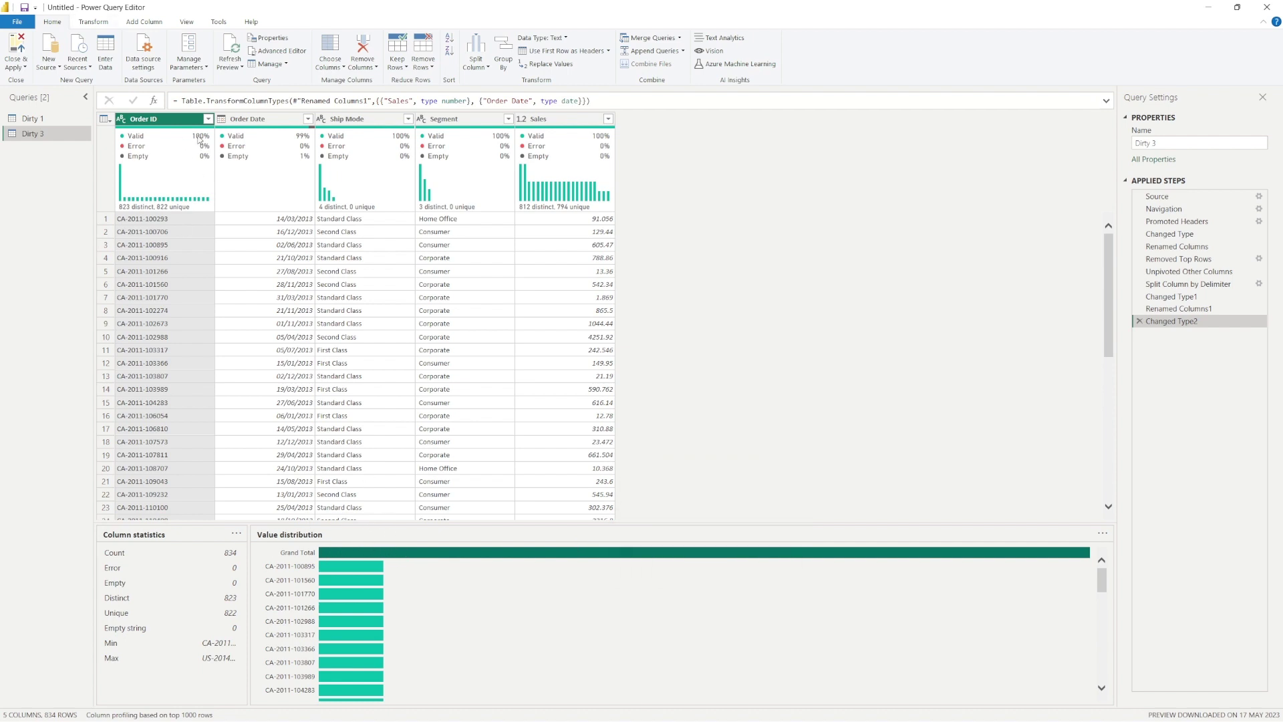
{"action": "left_click", "coordinate": [207, 120]}
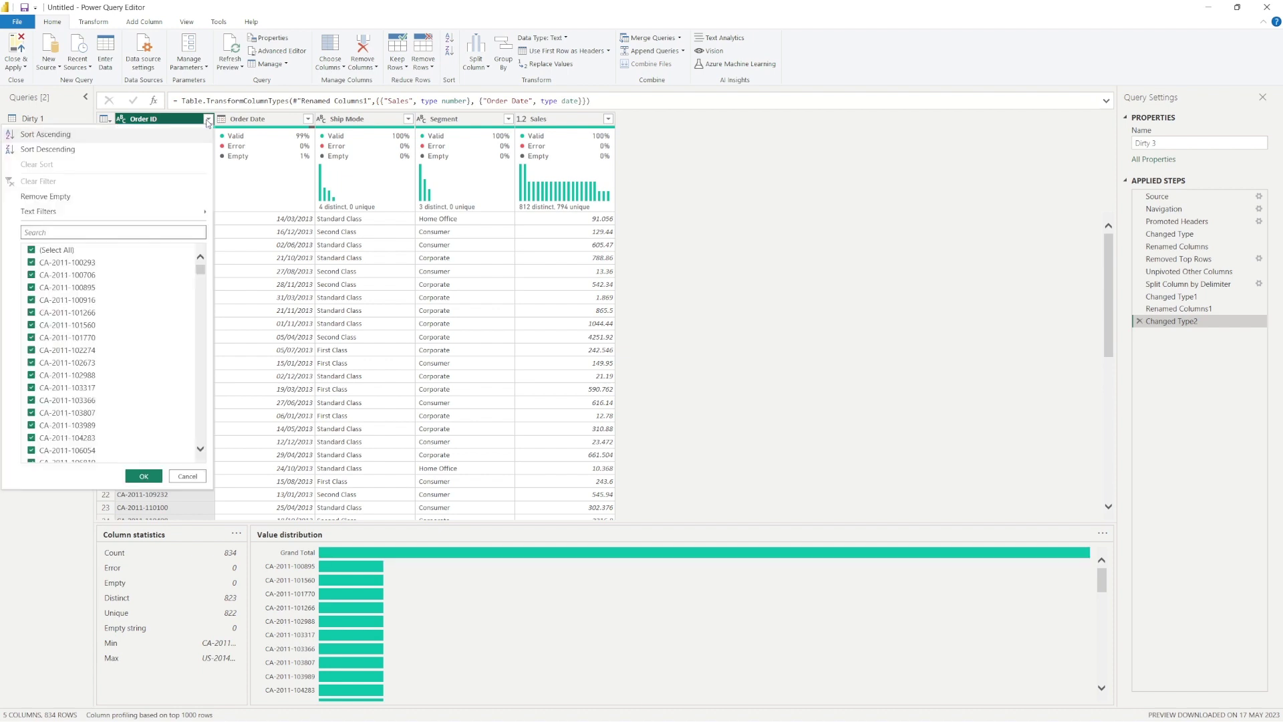
{"action": "scroll", "coordinate": [96, 260], "scroll_direction": "down", "scroll_amount": 3}
{"action": "scroll", "coordinate": [97, 260], "scroll_direction": "down", "scroll_amount": 15}
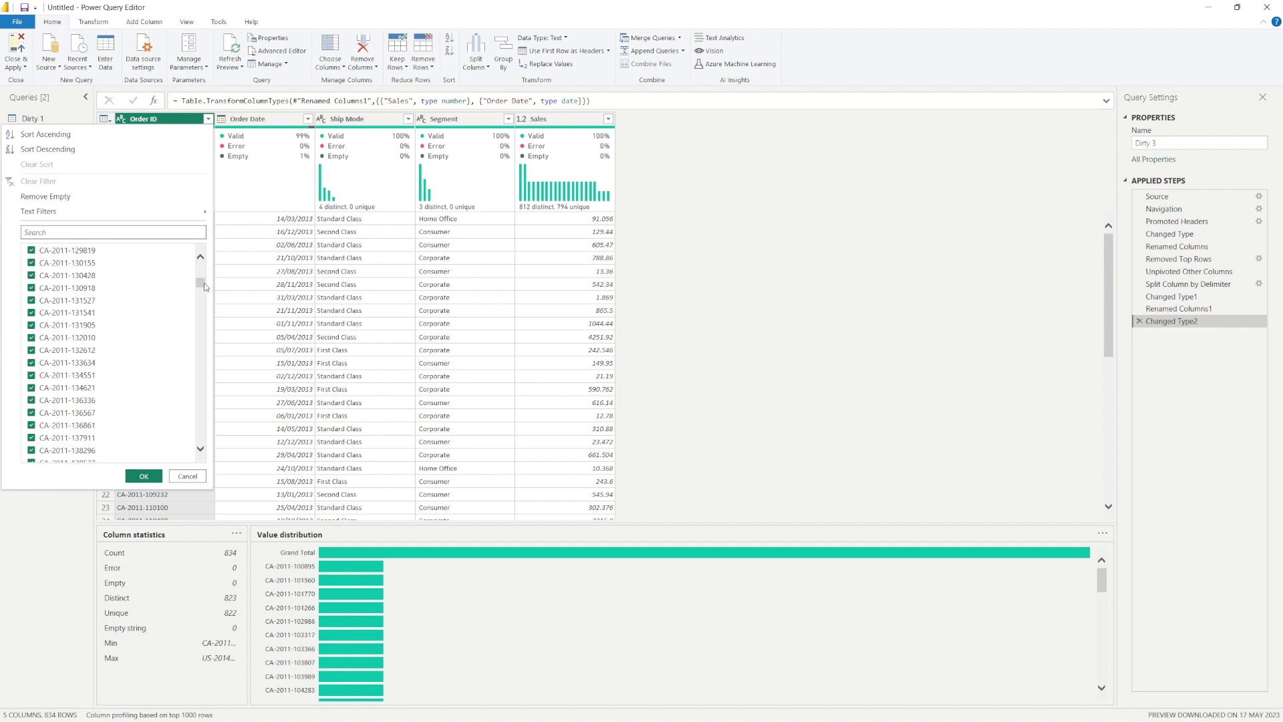
{"action": "left_click_drag", "start_coordinate": [205, 289], "coordinate": [201, 272]}
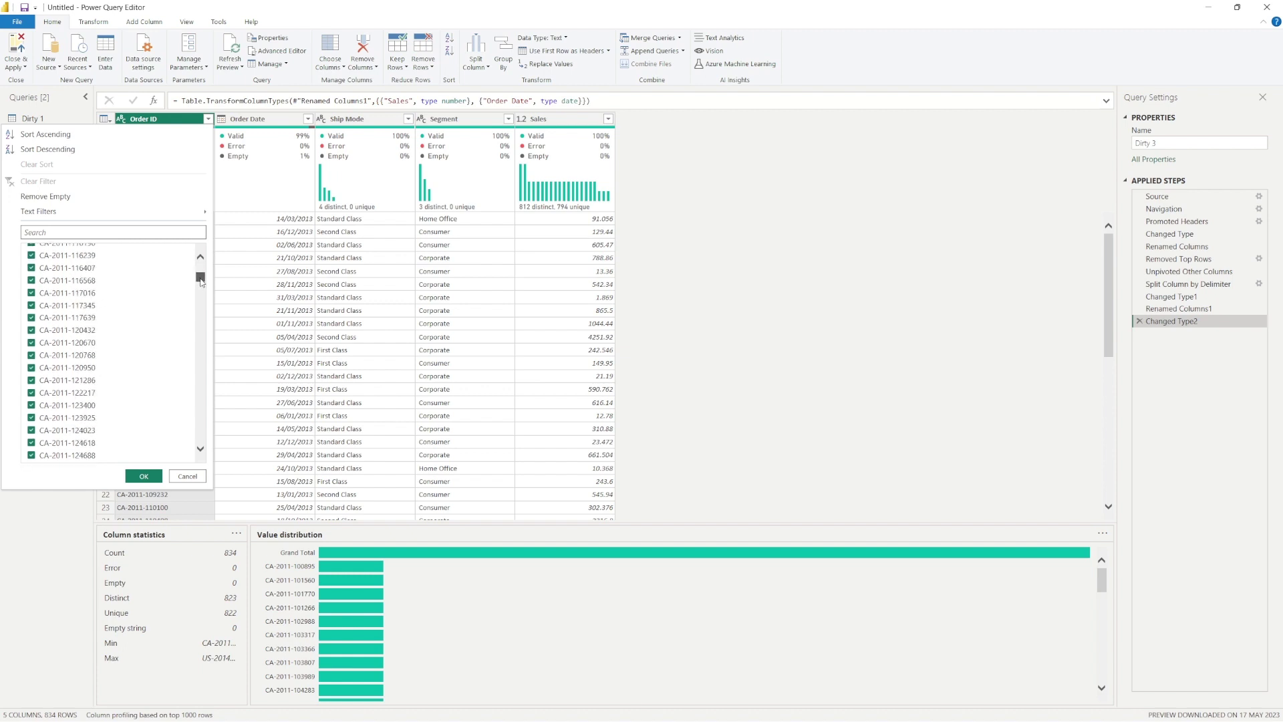
{"action": "left_click", "coordinate": [53, 232]}
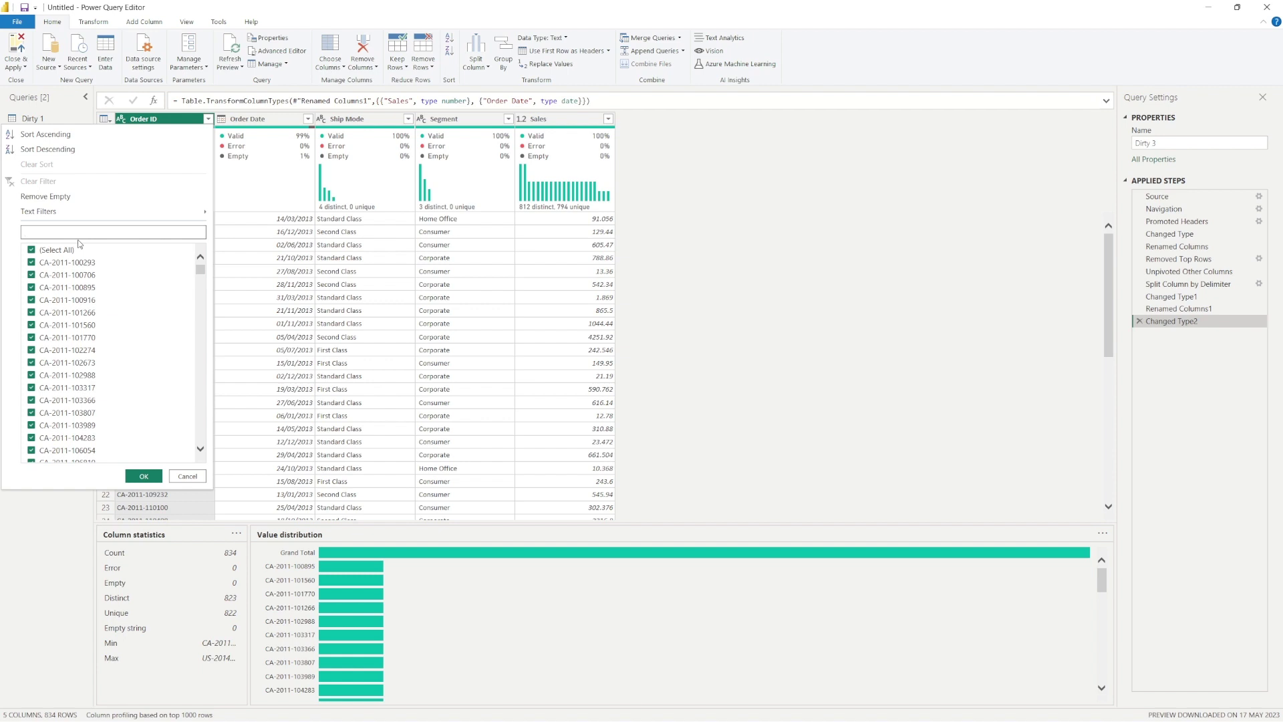
{"action": "type", "text": "Gra"}
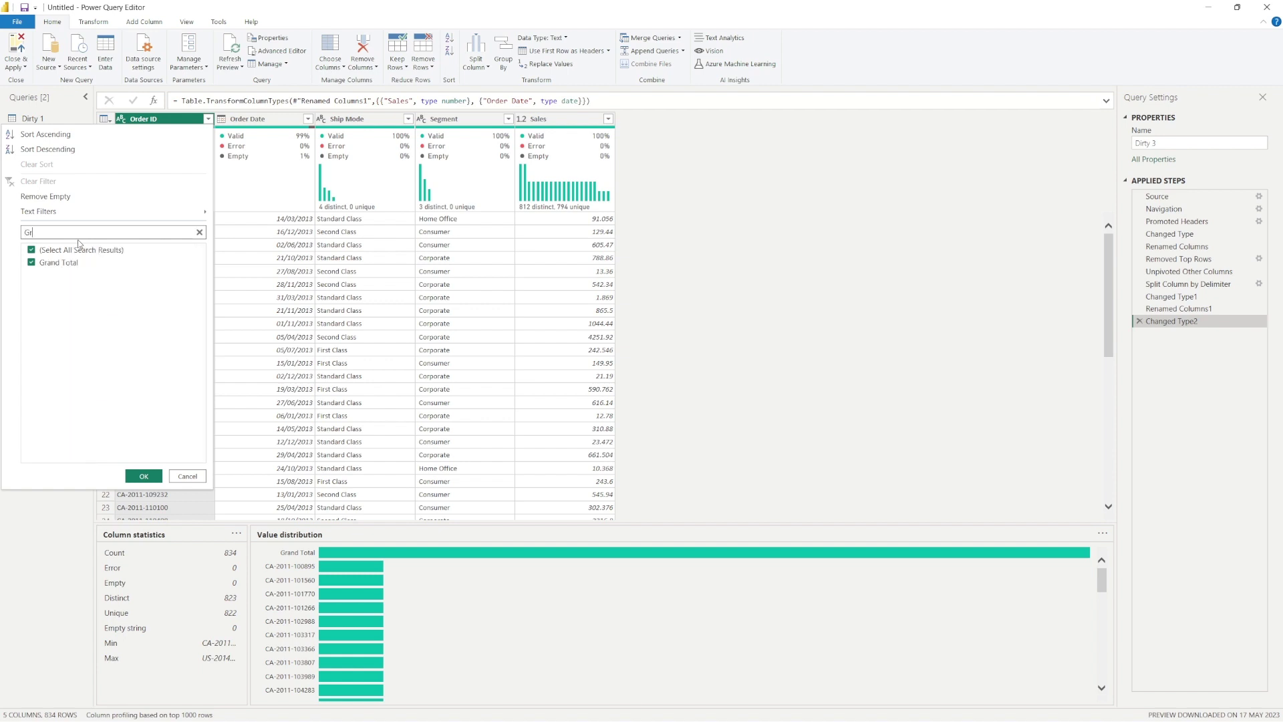
{"action": "left_click", "coordinate": [32, 262]}
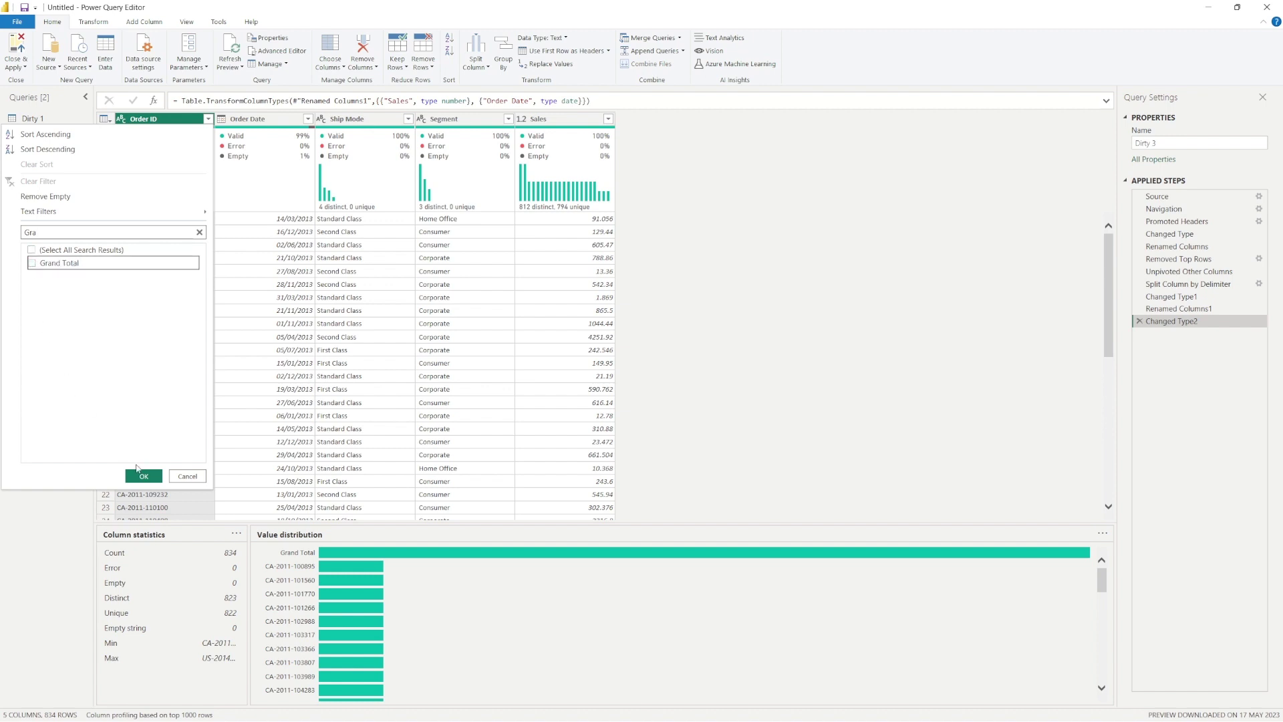
{"action": "left_click", "coordinate": [142, 475]}
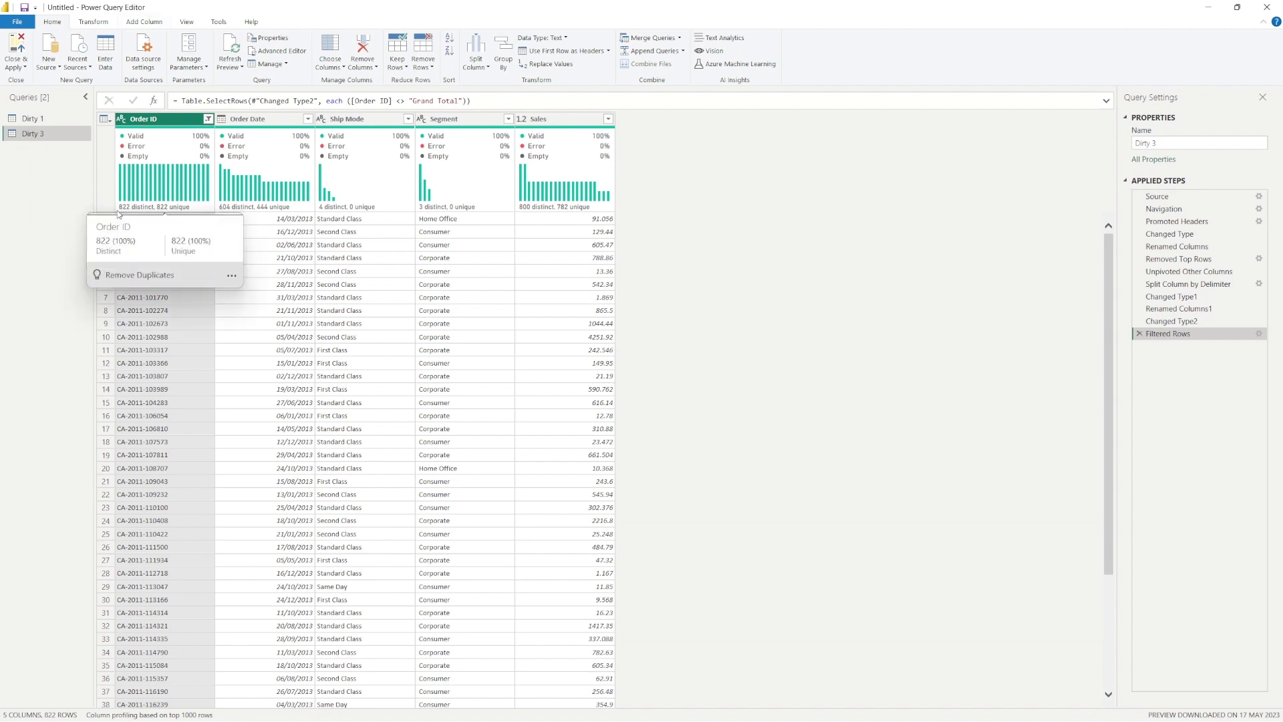
{"action": "mouse_move", "coordinate": [135, 208]}
{"action": "left_click", "coordinate": [155, 125]}
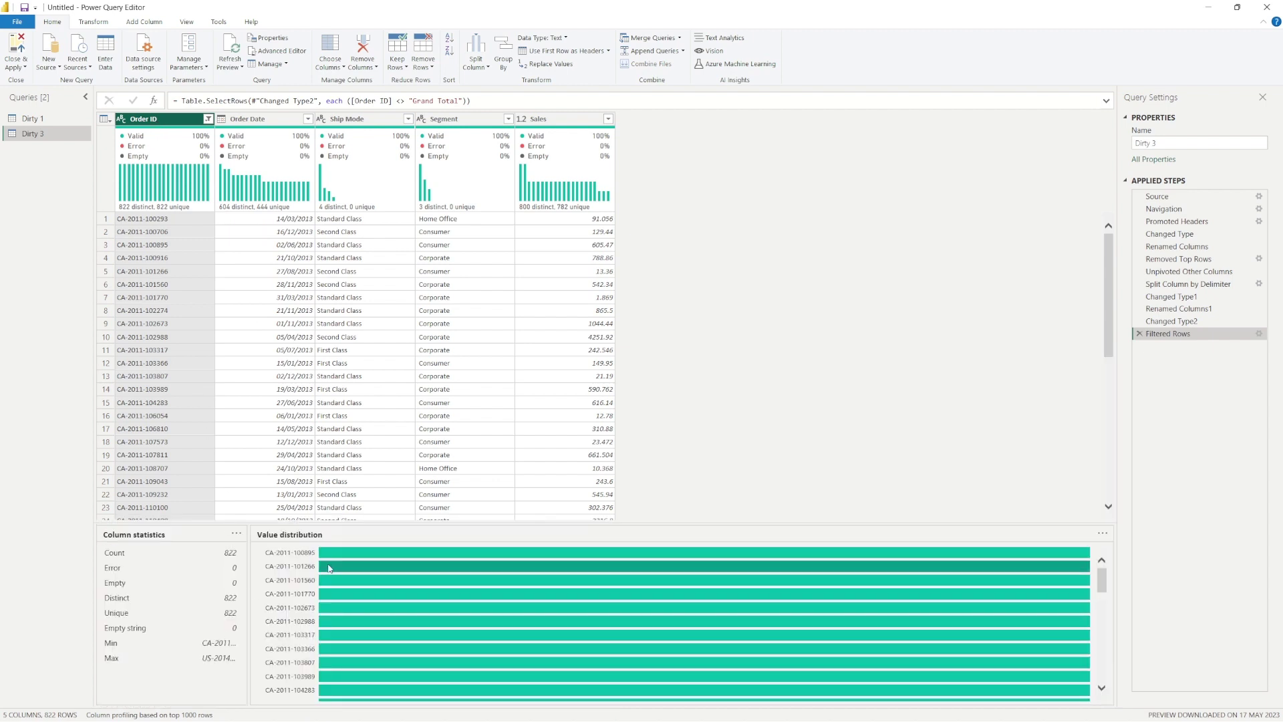
Copy the entire Dirty 3 table and paste it into a new blank workbook in Excel
{"action": "mouse_move", "coordinate": [460, 590]}
{"action": "scroll", "coordinate": [460, 591], "scroll_direction": "down", "scroll_amount": 5}
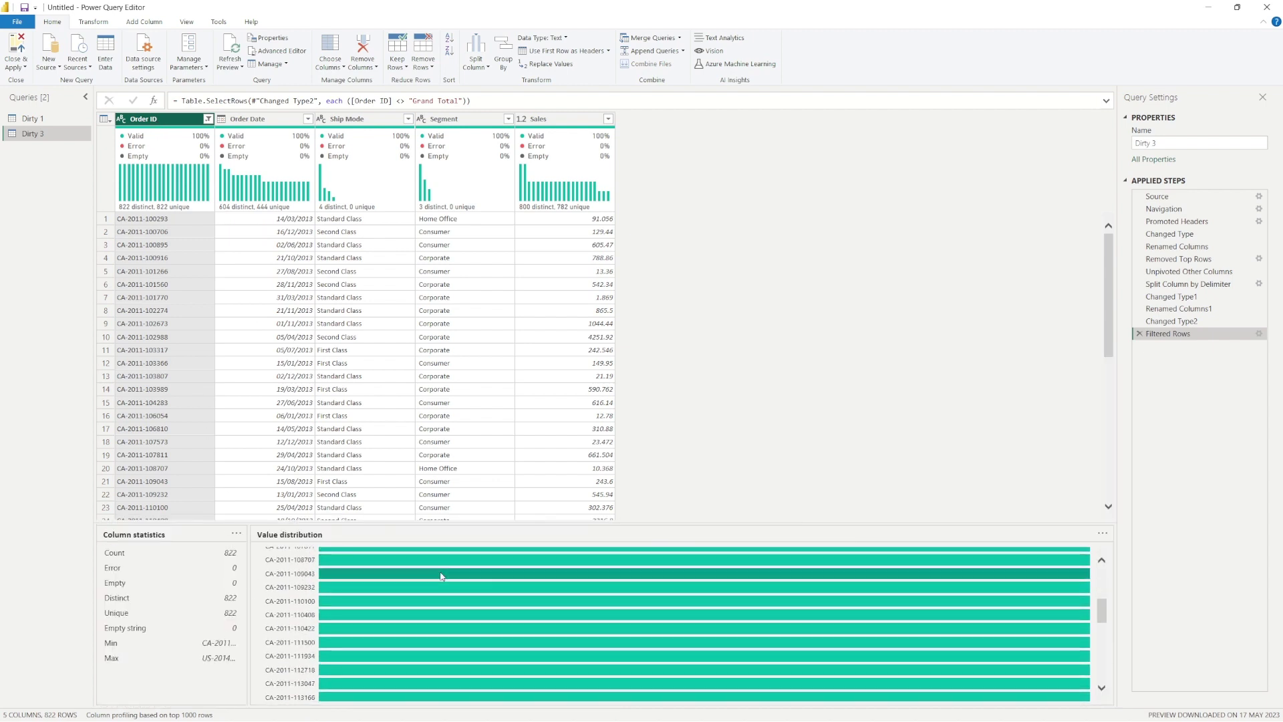
{"action": "scroll", "coordinate": [425, 557], "scroll_direction": "down", "scroll_amount": 3}
{"action": "scroll", "coordinate": [338, 360], "scroll_direction": "down", "scroll_amount": 10}
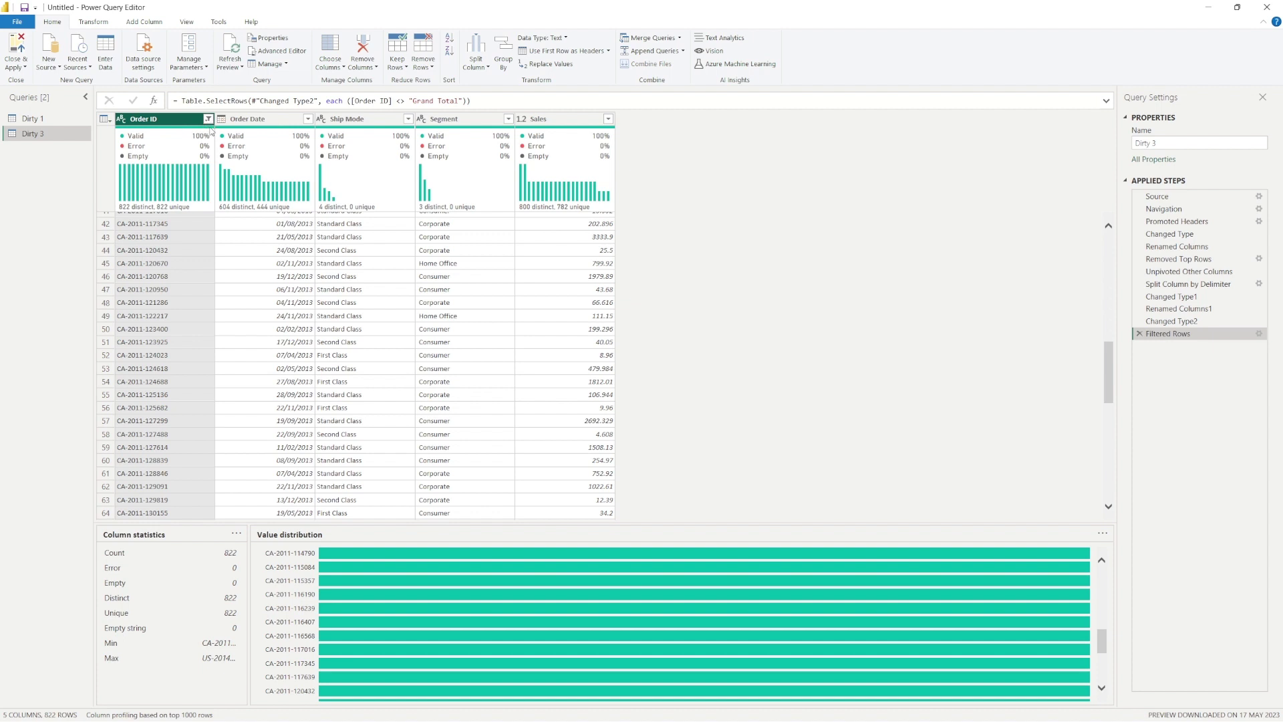
{"action": "left_click", "coordinate": [108, 122]}
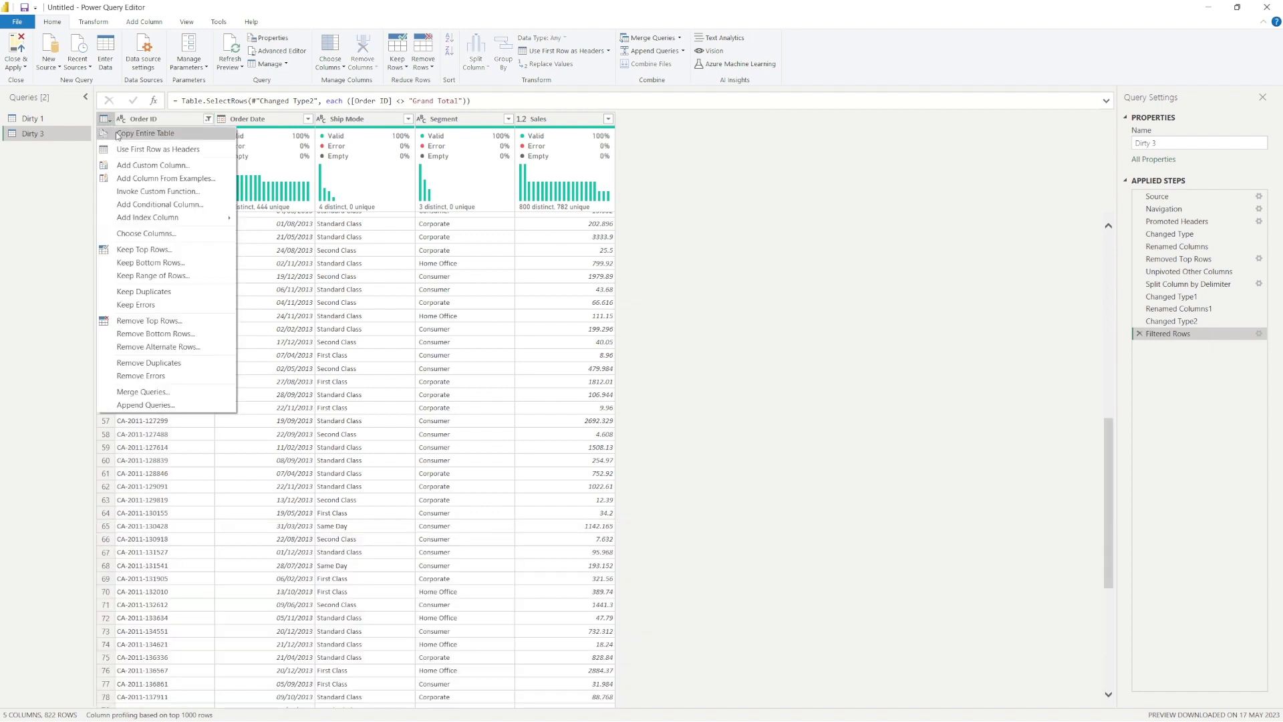
{"action": "left_click", "coordinate": [119, 134]}
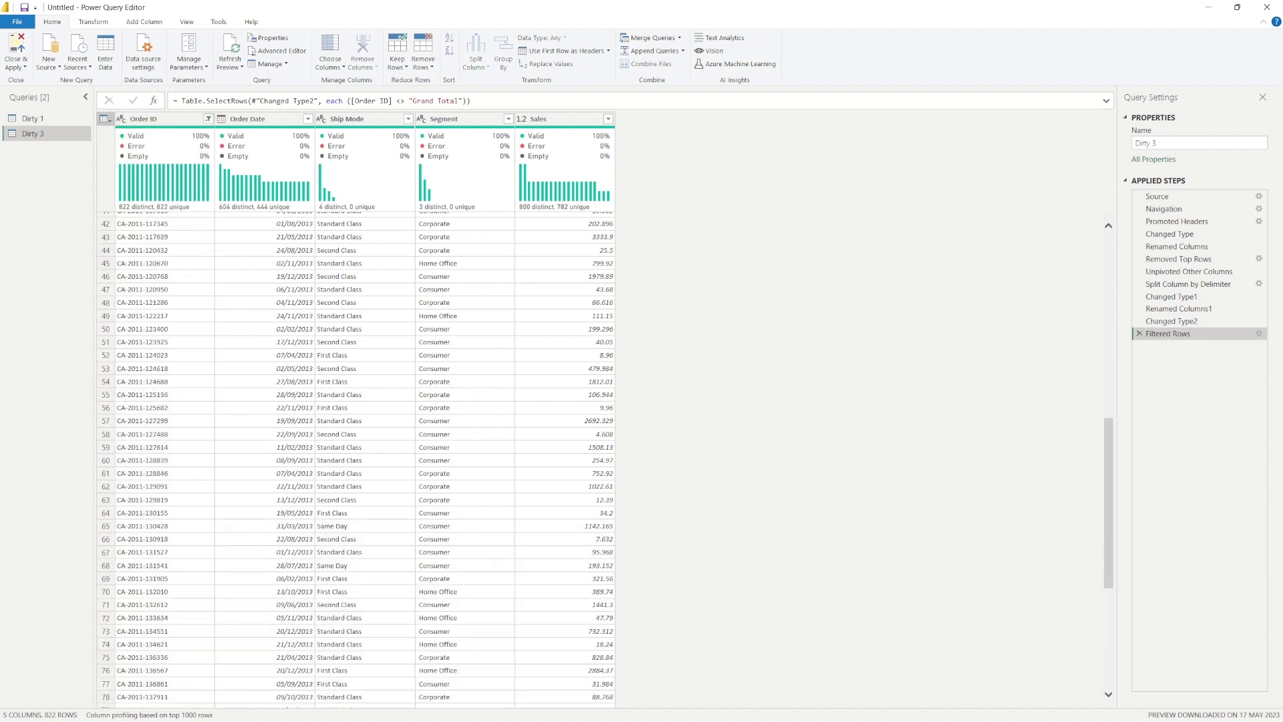
{"action": "key", "text": "alt+Tab"}
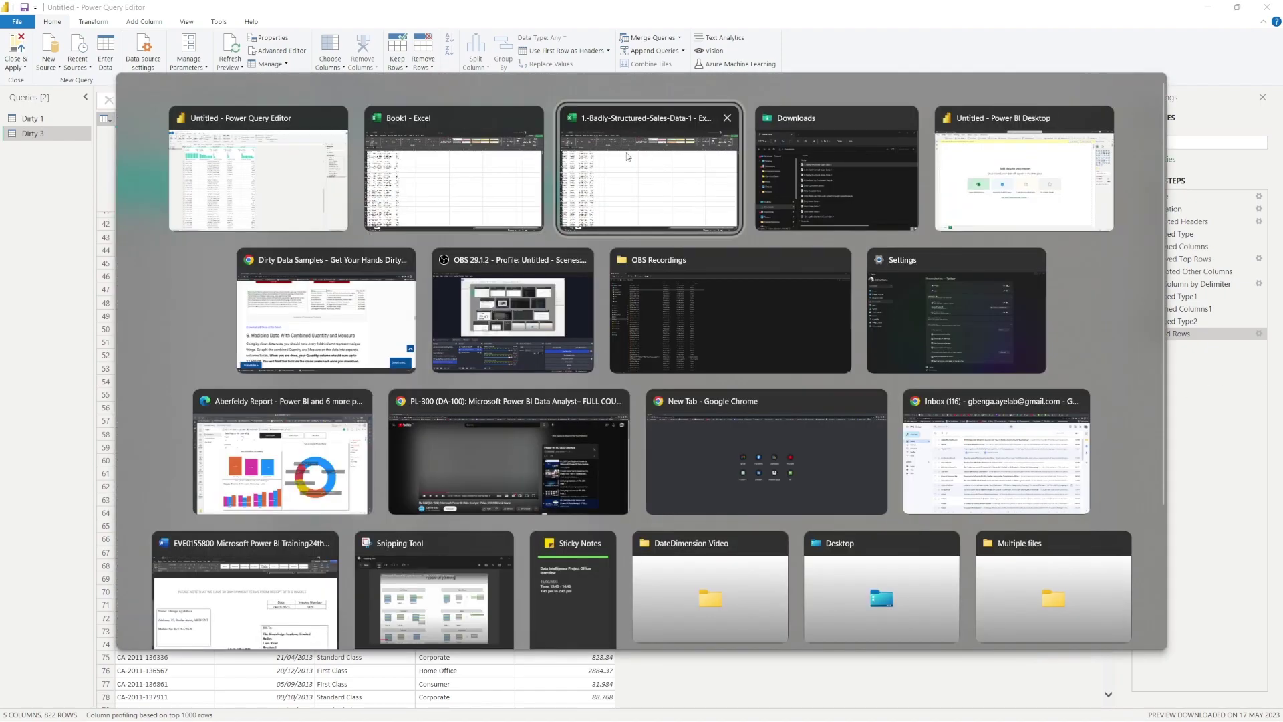
{"action": "left_click", "coordinate": [616, 127]}
{"action": "left_click", "coordinate": [358, 480]}
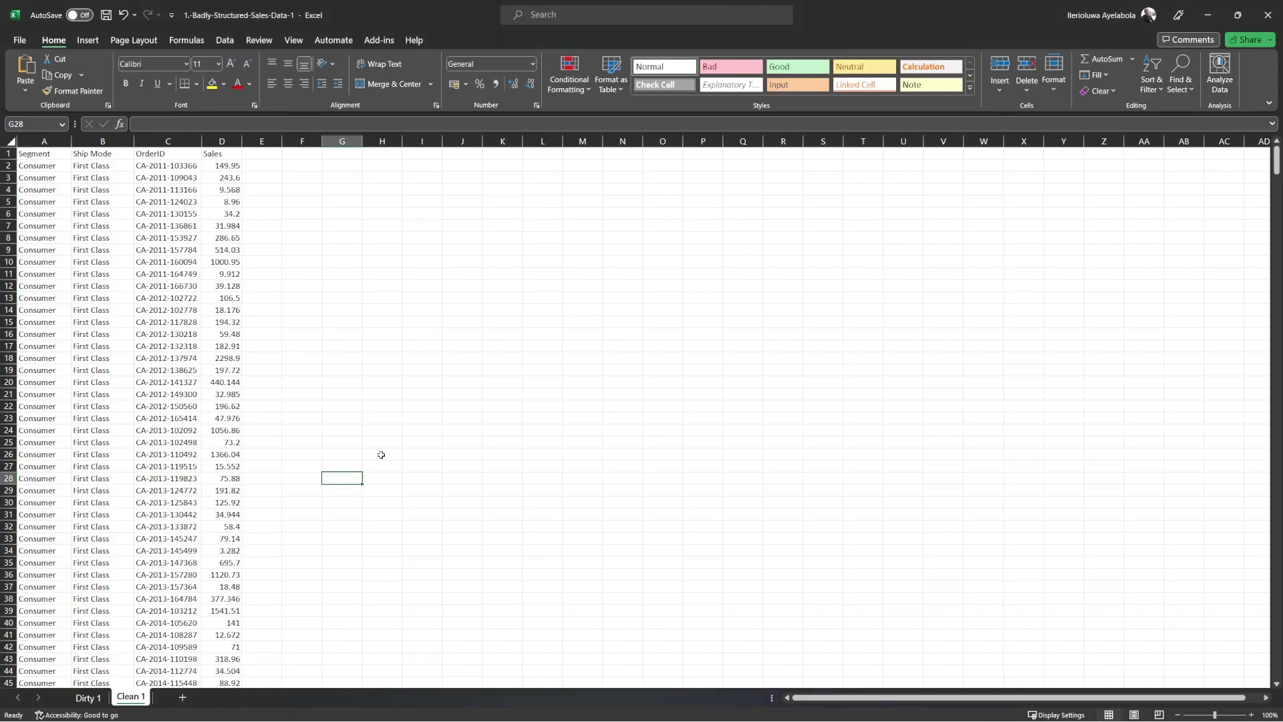
{"action": "key", "text": "ctrl+n"}
{"action": "key", "text": "ctrl+v"}
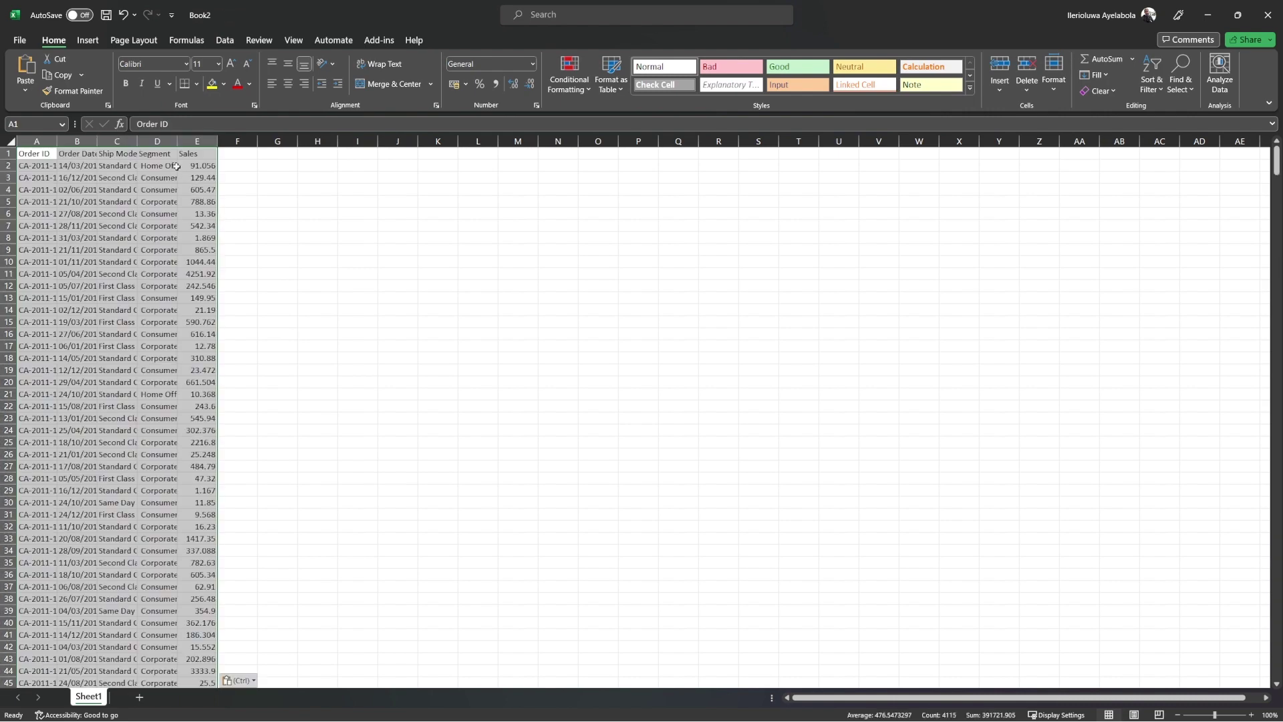
Autofit the pasted Order ID, Segment and Sales columns and check the item count of the Order ID column
{"action": "double_click", "coordinate": [57, 141]}
{"action": "double_click", "coordinate": [123, 141]}
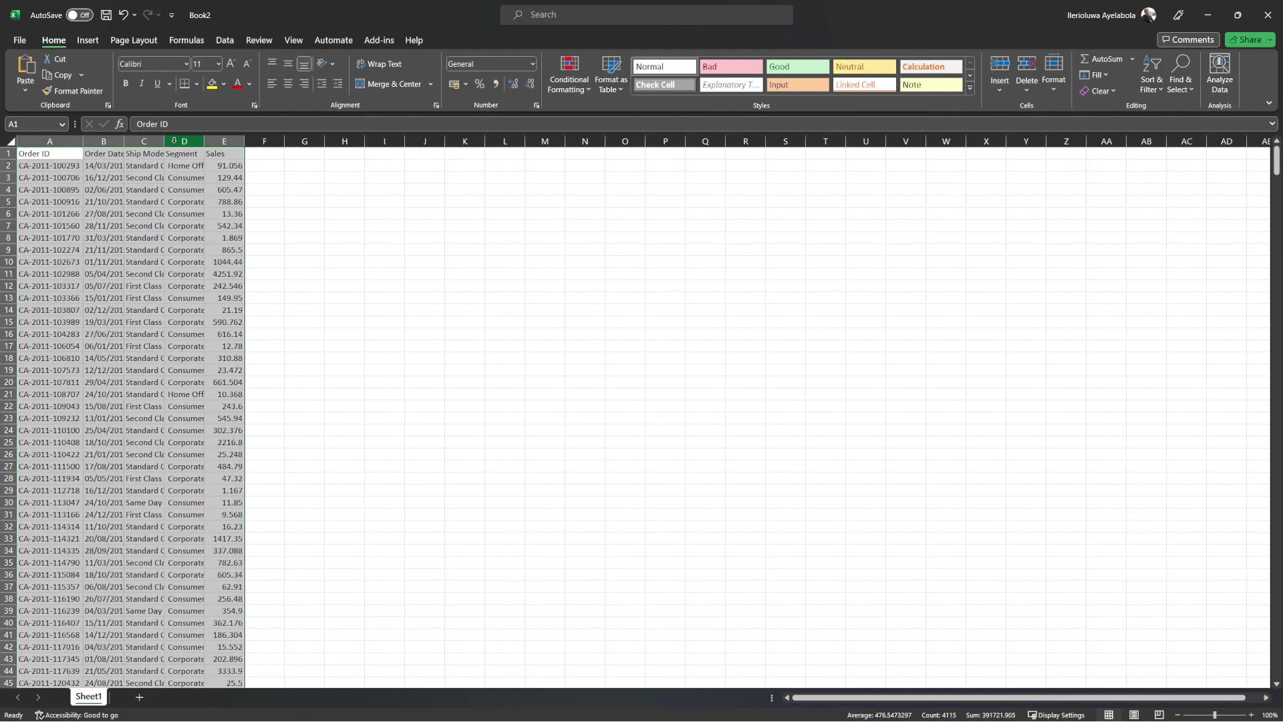
{"action": "left_click", "coordinate": [195, 141]}
{"action": "double_click", "coordinate": [245, 141]}
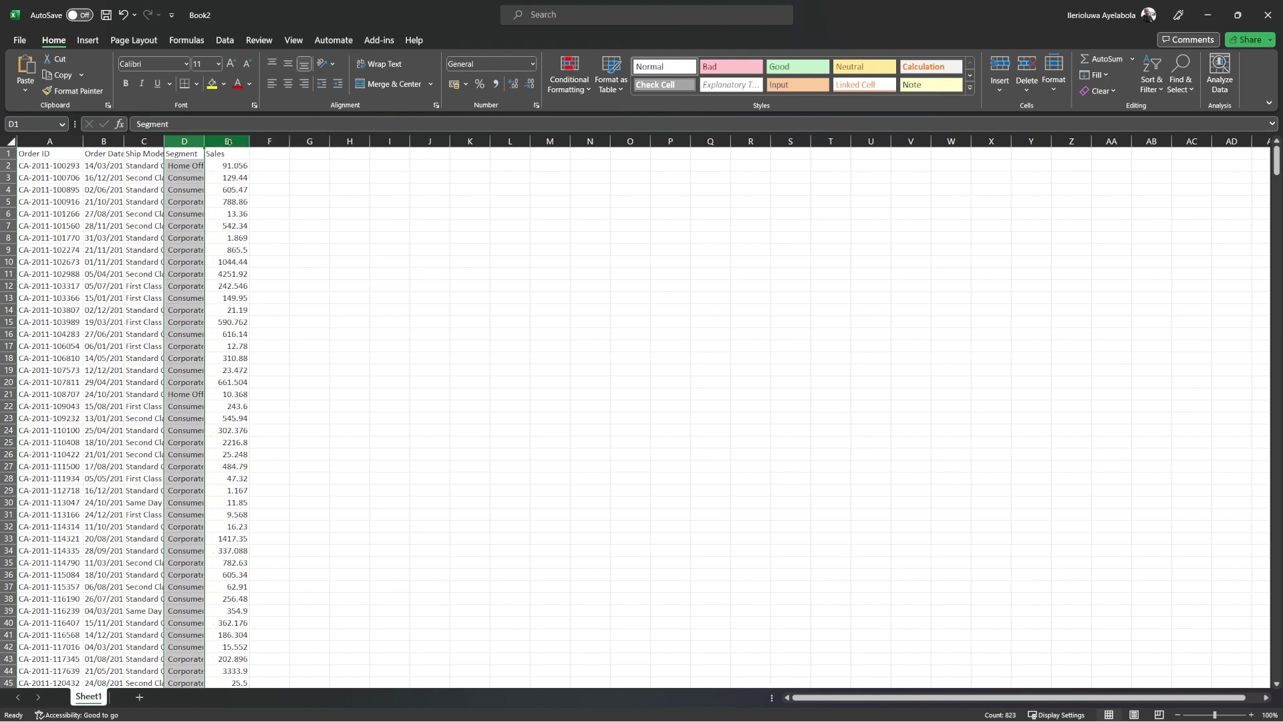
{"action": "double_click", "coordinate": [204, 141]}
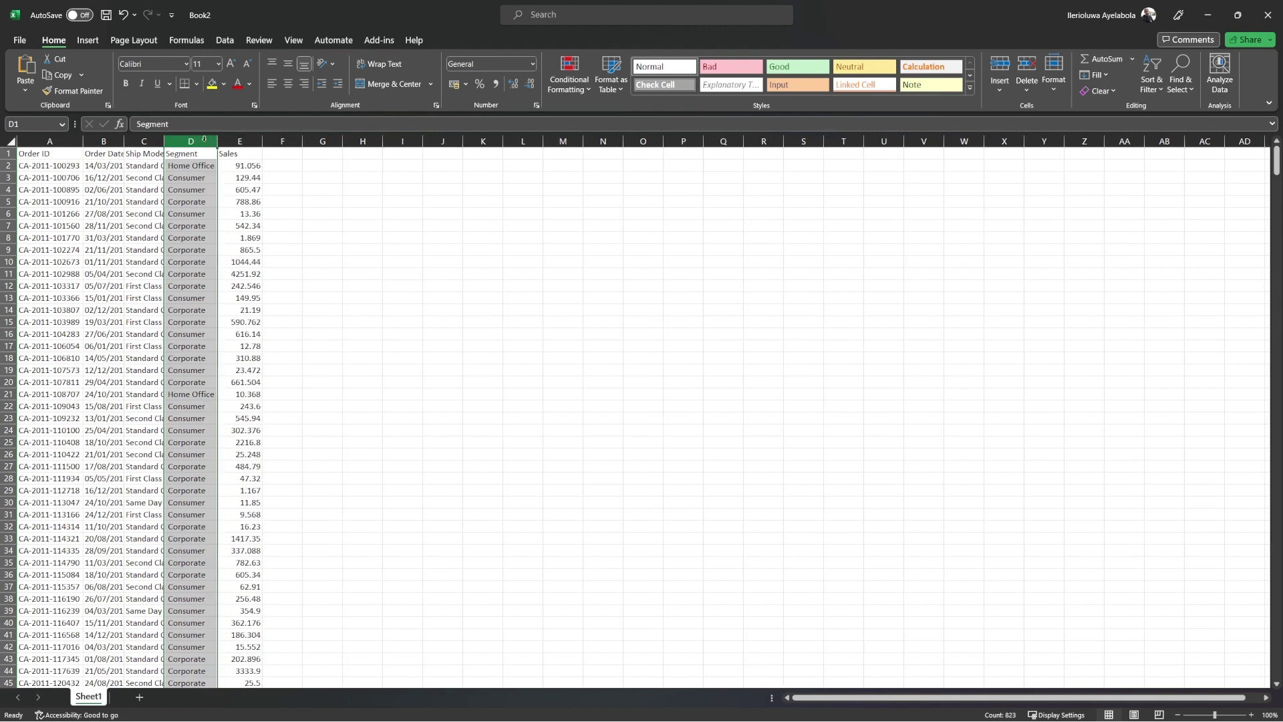
{"action": "left_click", "coordinate": [150, 141]}
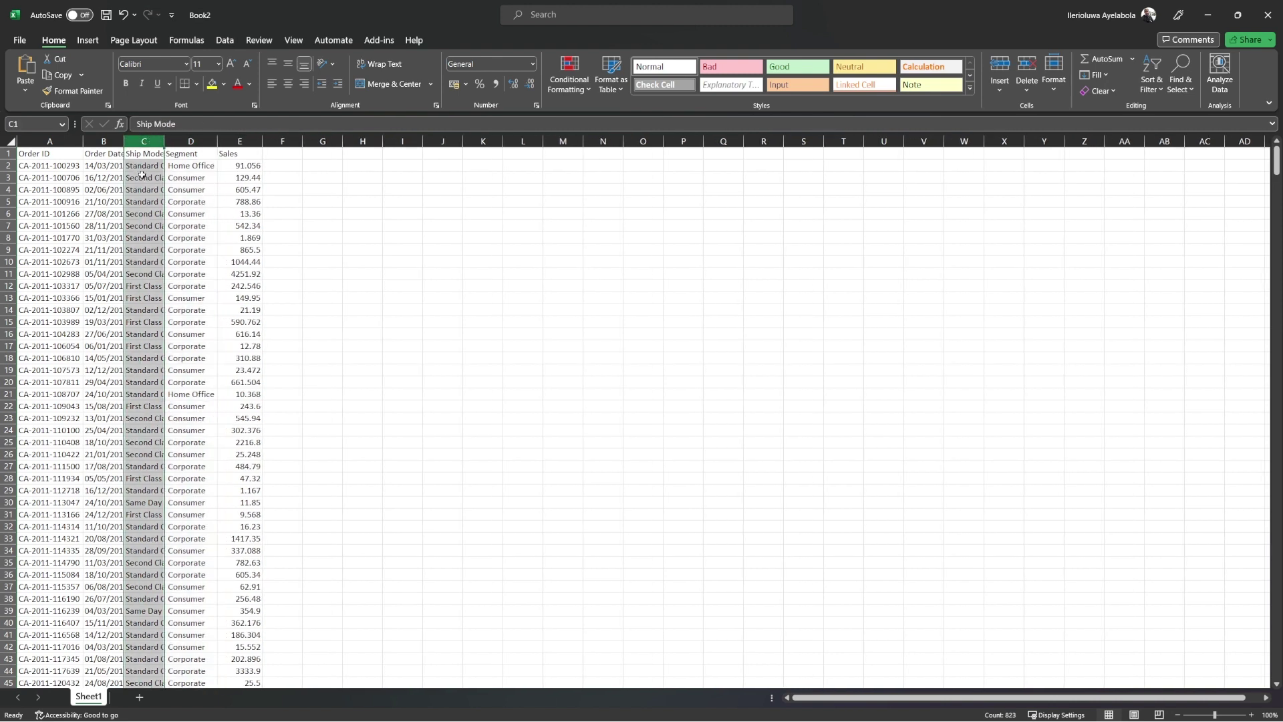
{"action": "left_click", "coordinate": [39, 141]}
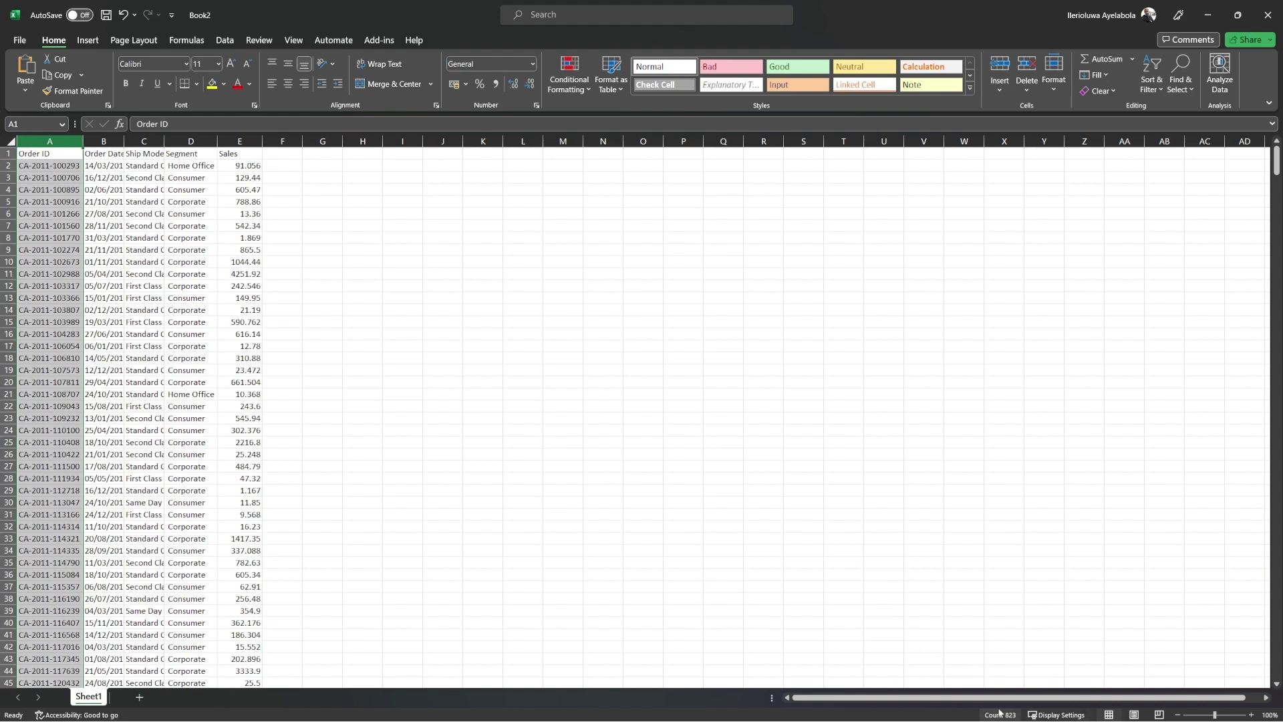
Open 3.-Badly-Structured-Sales-Data-3 for editing, check the Ship Mode column's item count on the Clean 3 sheet, and return to Power Query Editor
{"action": "key", "text": "alt+Tab"}
{"action": "key", "text": "alt+Tab"}
{"action": "key", "text": "alt+Tab"}
{"action": "key", "text": "alt+Tab"}
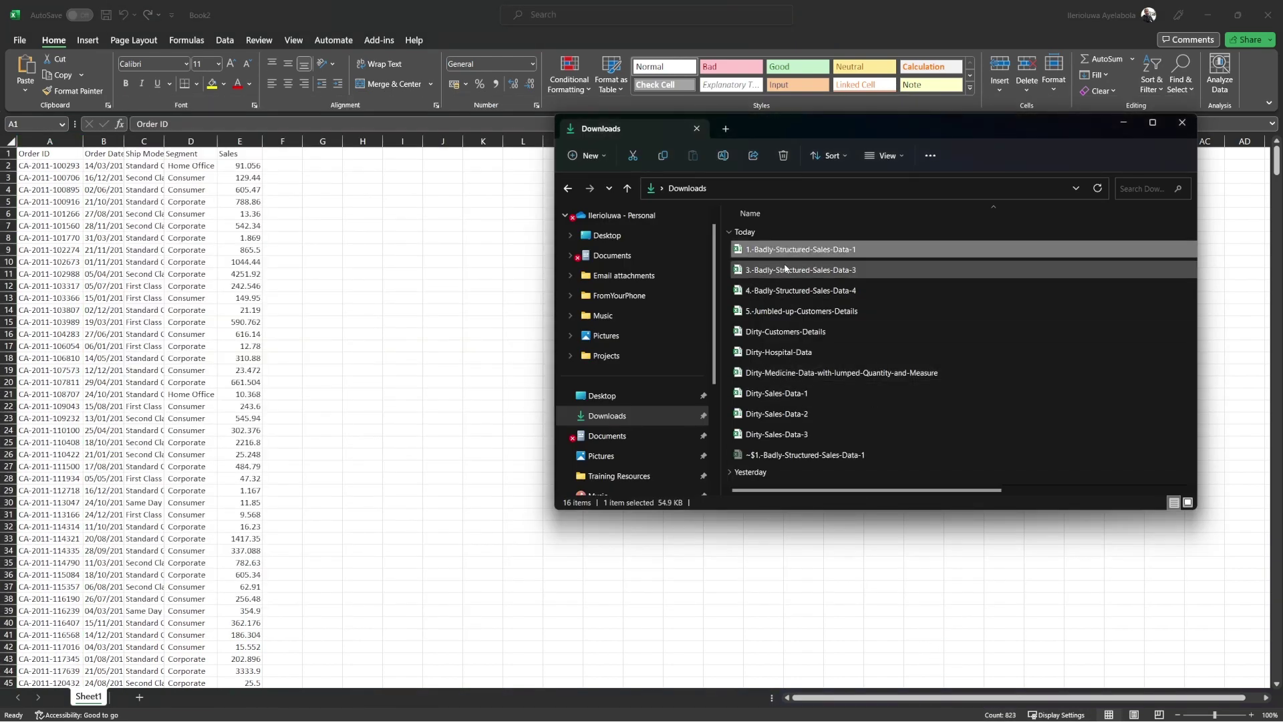
{"action": "double_click", "coordinate": [785, 267]}
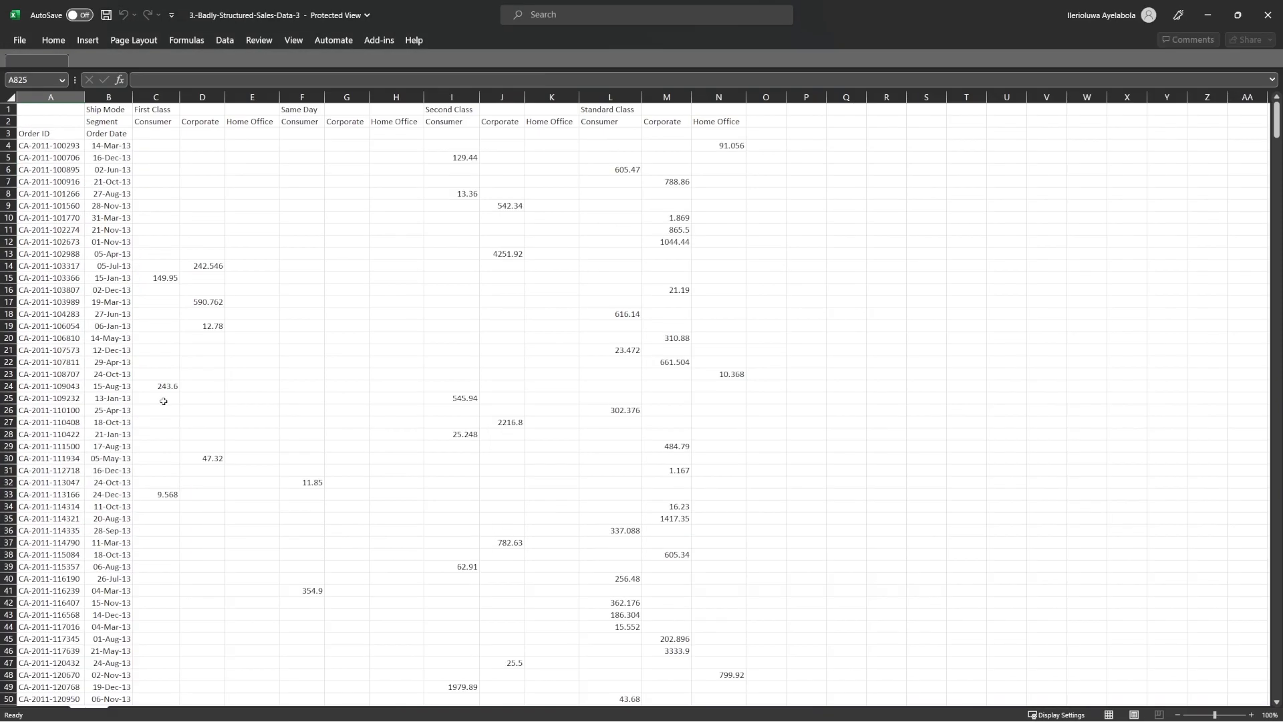
{"action": "left_click", "coordinate": [518, 58]}
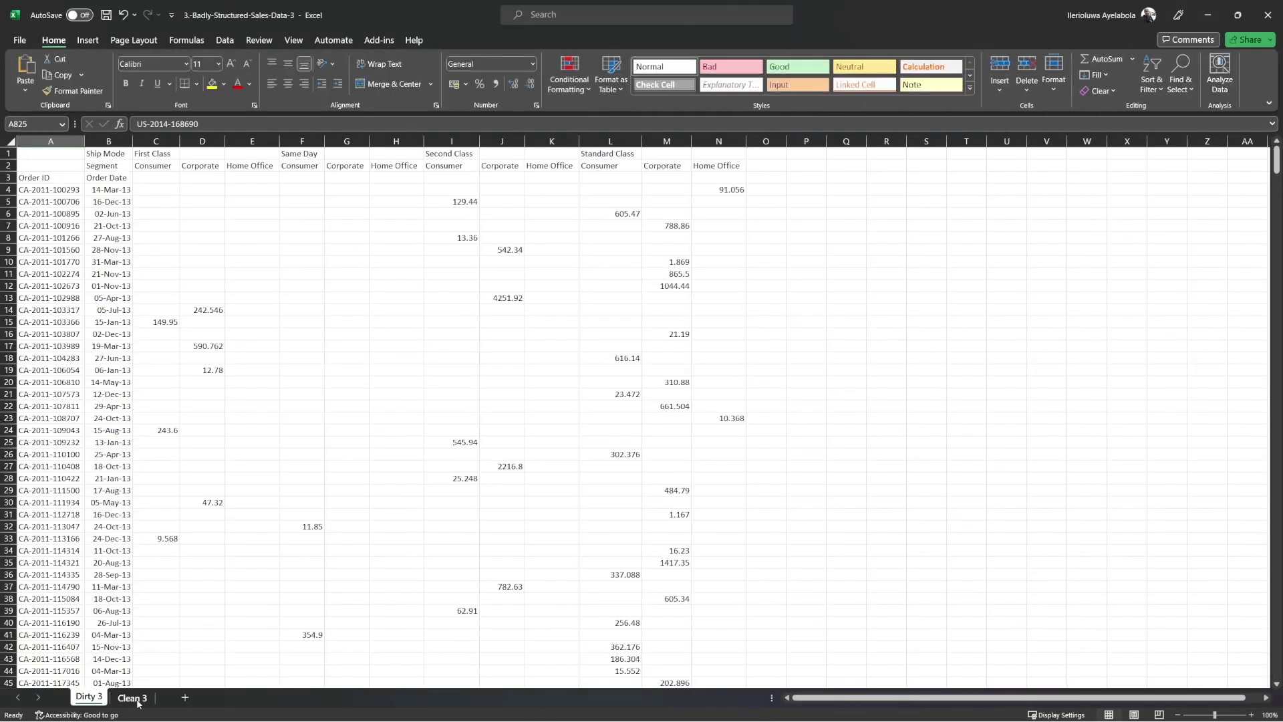
{"action": "left_click", "coordinate": [132, 697]}
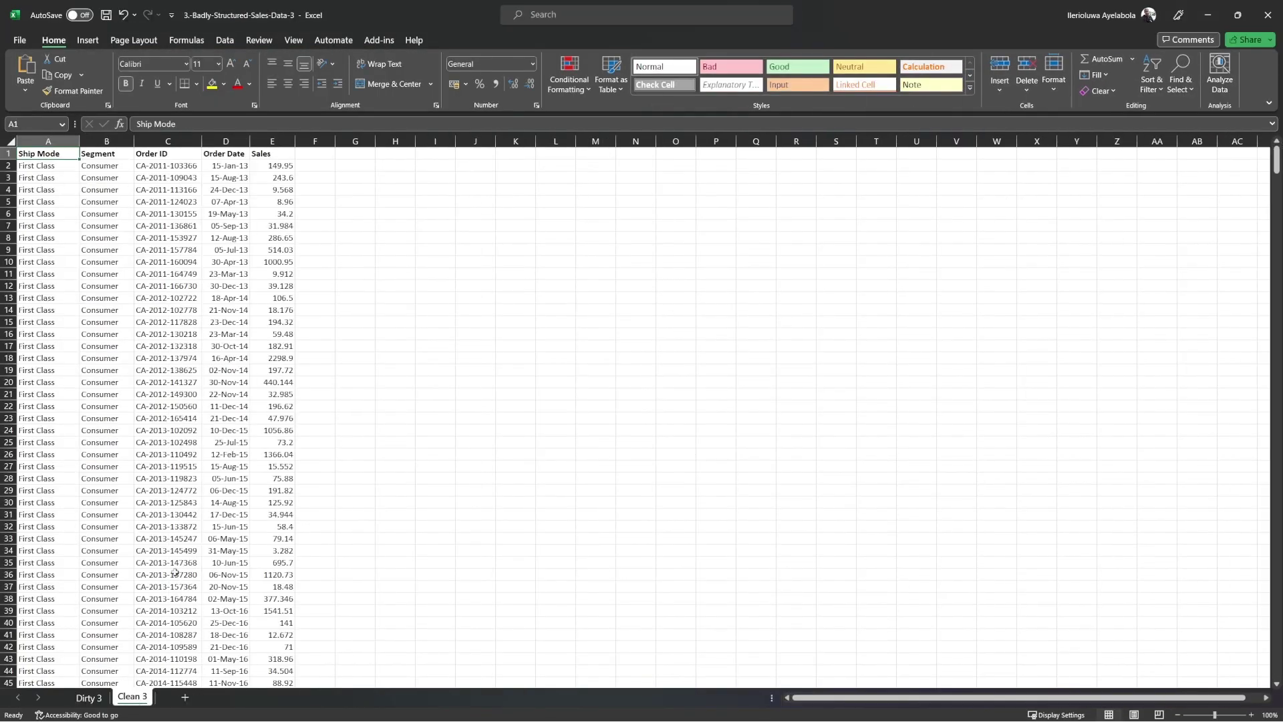
{"action": "left_click", "coordinate": [46, 141]}
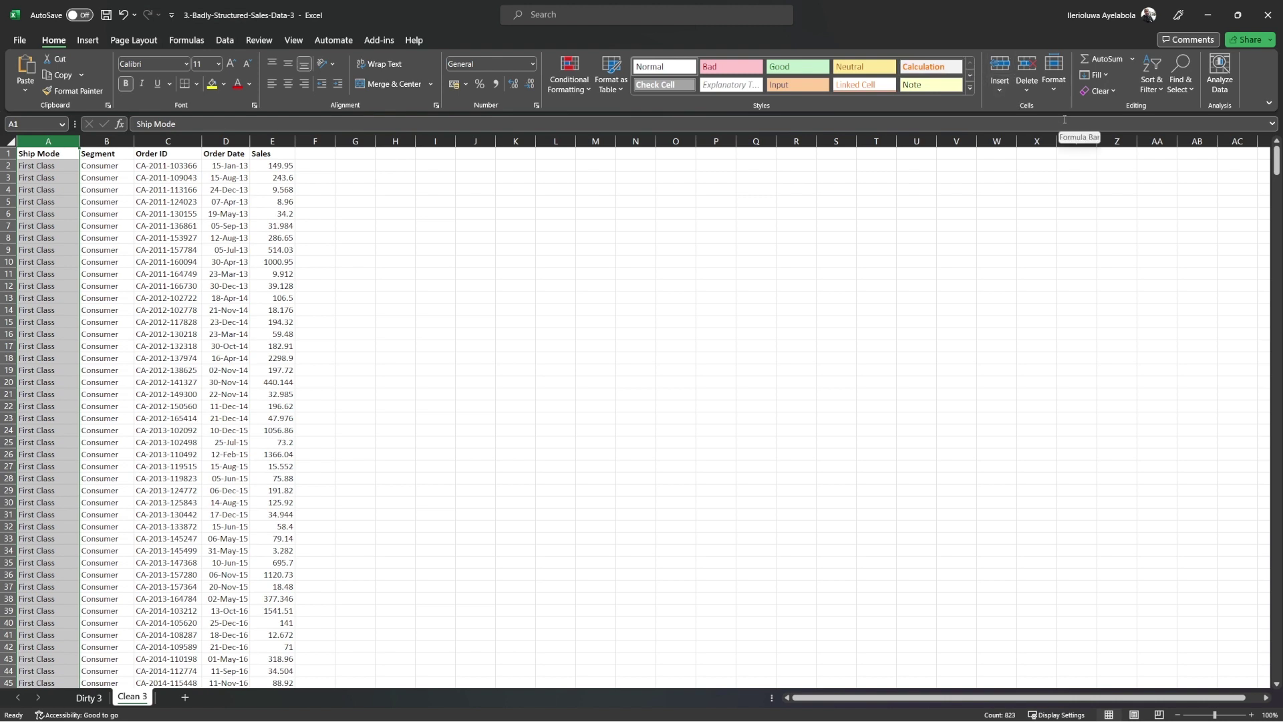
{"action": "left_click", "coordinate": [1211, 16]}
{"action": "left_click", "coordinate": [1198, 23]}
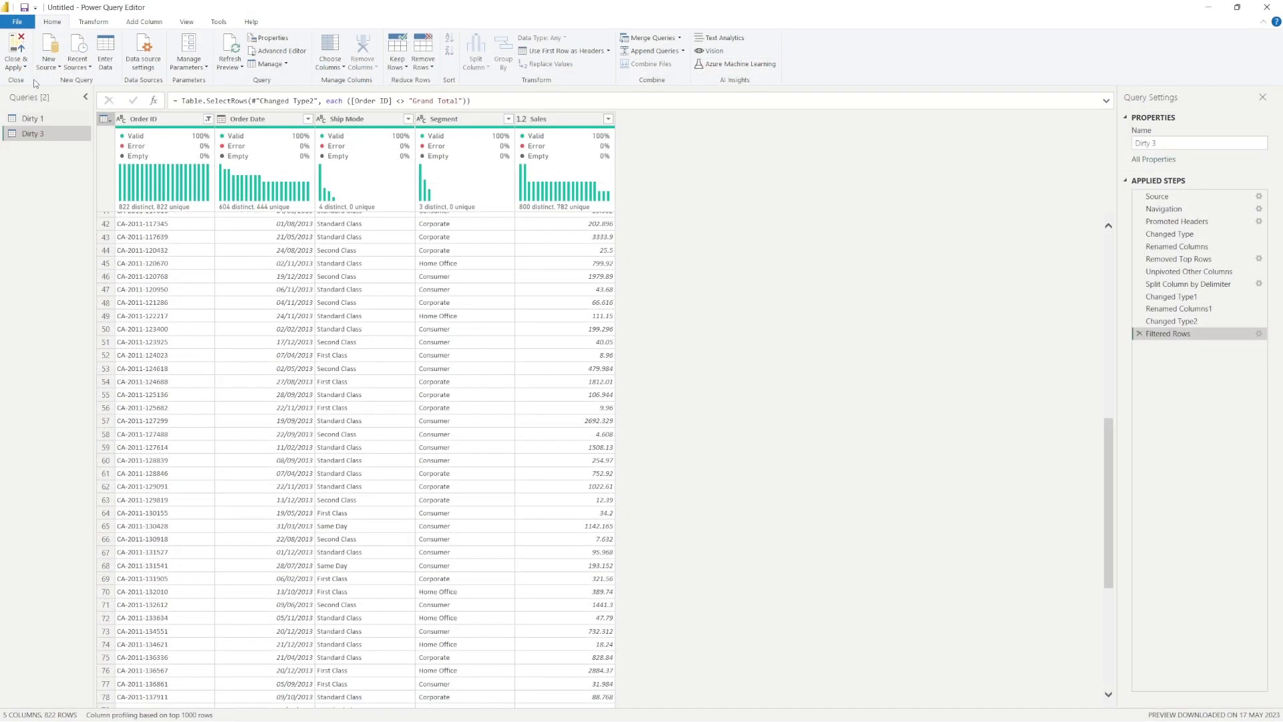
Rename the Dirty 1 query to start with "Sales Dataset For X" and the Dirty 3 query to start with "Sales Dataset for A"
{"action": "left_click", "coordinate": [49, 65]}
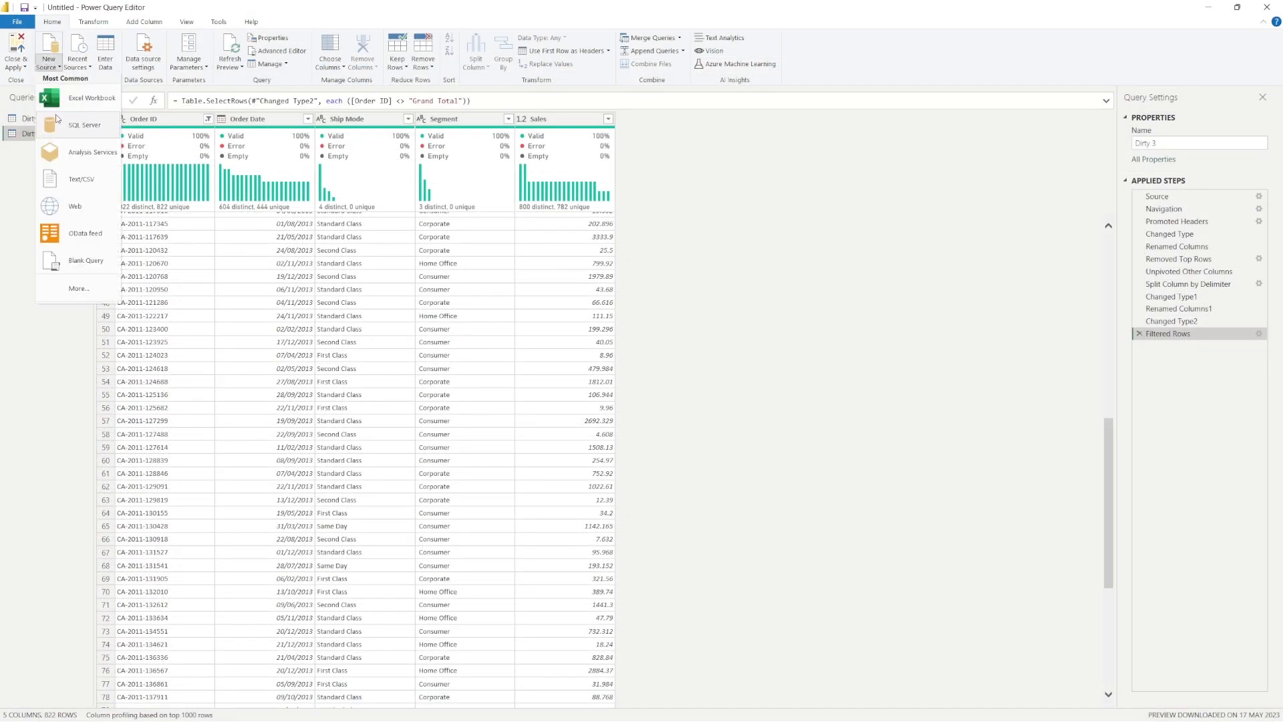
{"action": "left_click", "coordinate": [260, 251]}
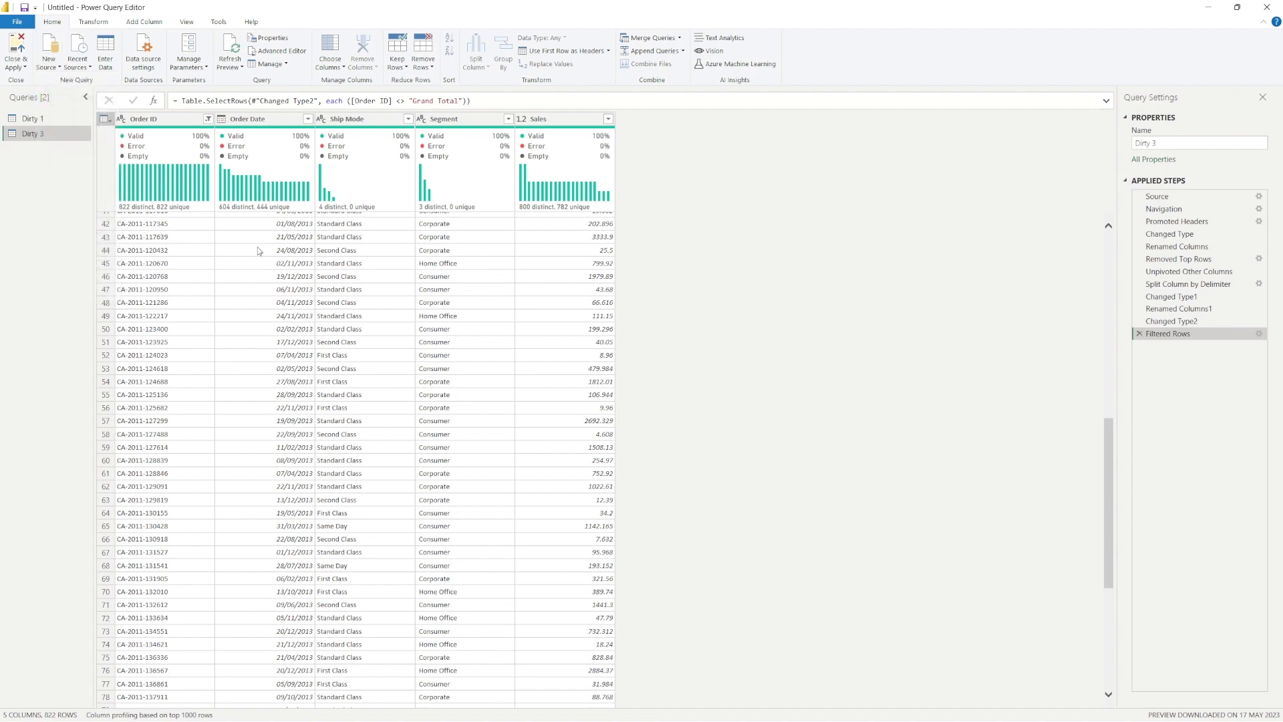
{"action": "left_click", "coordinate": [34, 121]}
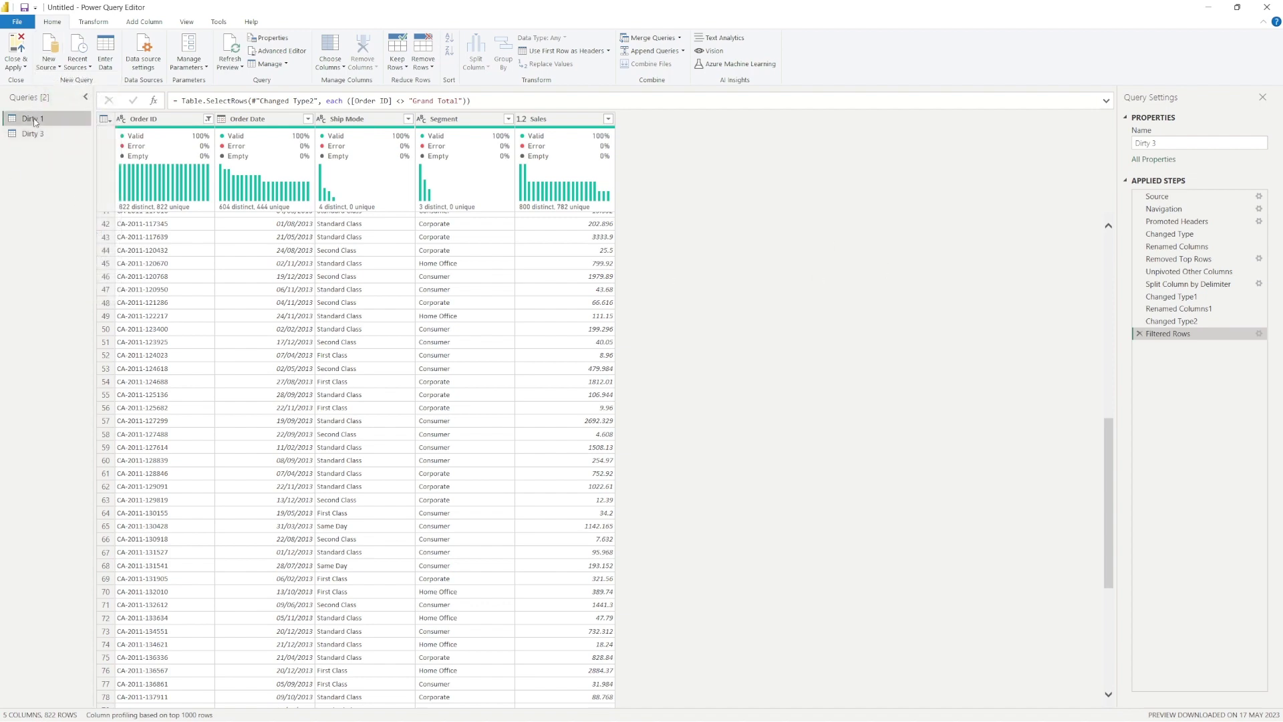
{"action": "double_click", "coordinate": [34, 121]}
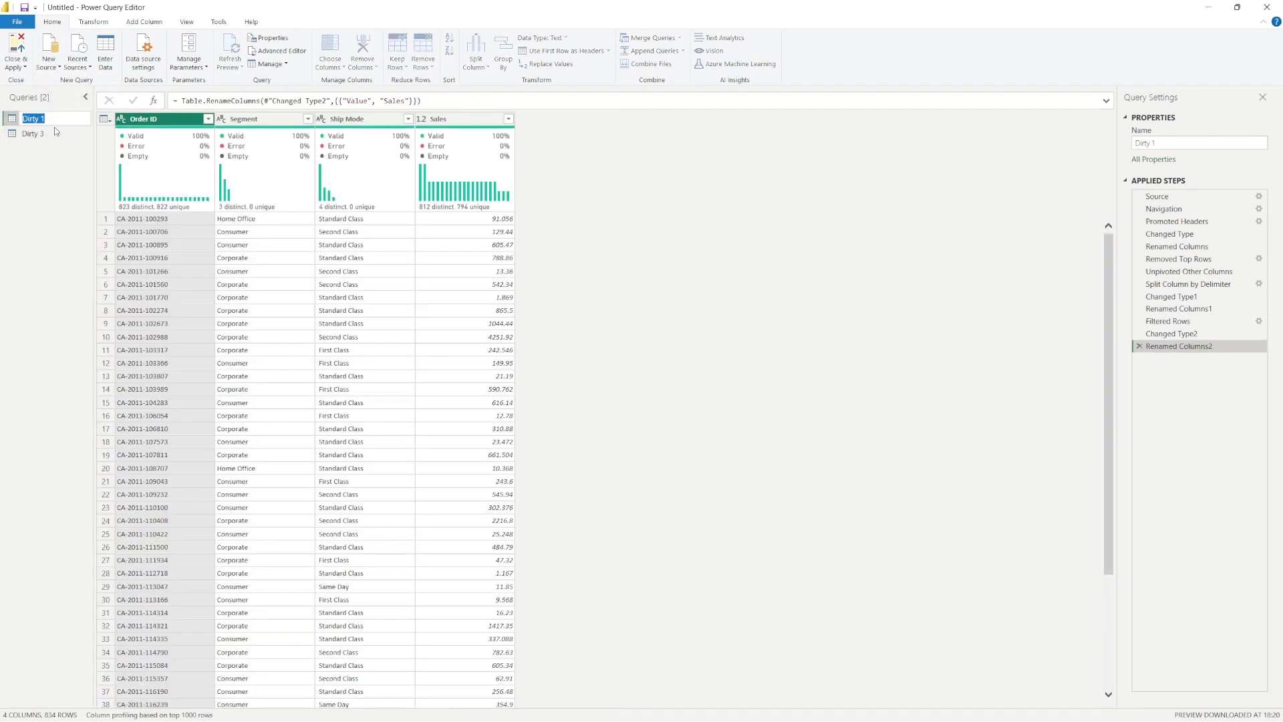
{"action": "type", "text": "Sales Dataset For X..."}
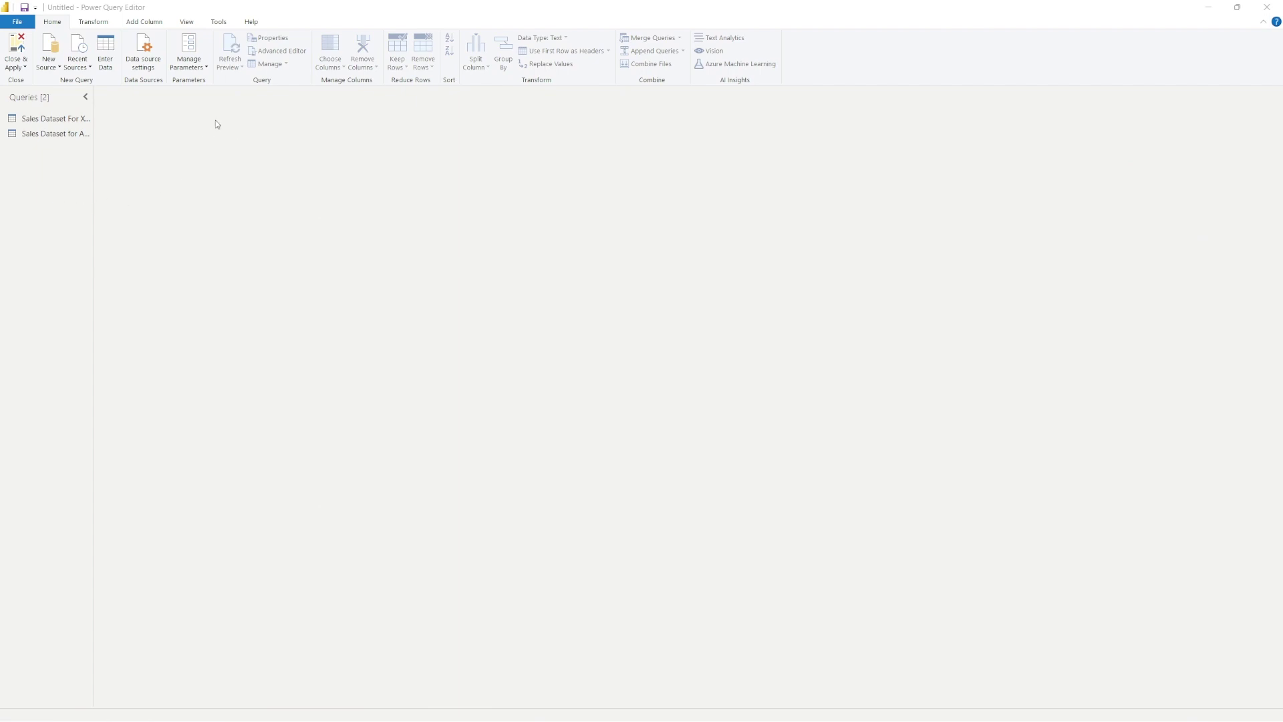
Import the Dirty 5 sheet from the 5.-Jumbled-up-Customers-Details workbook and widen Column1 to fit its full text
{"action": "left_click", "coordinate": [54, 69]}
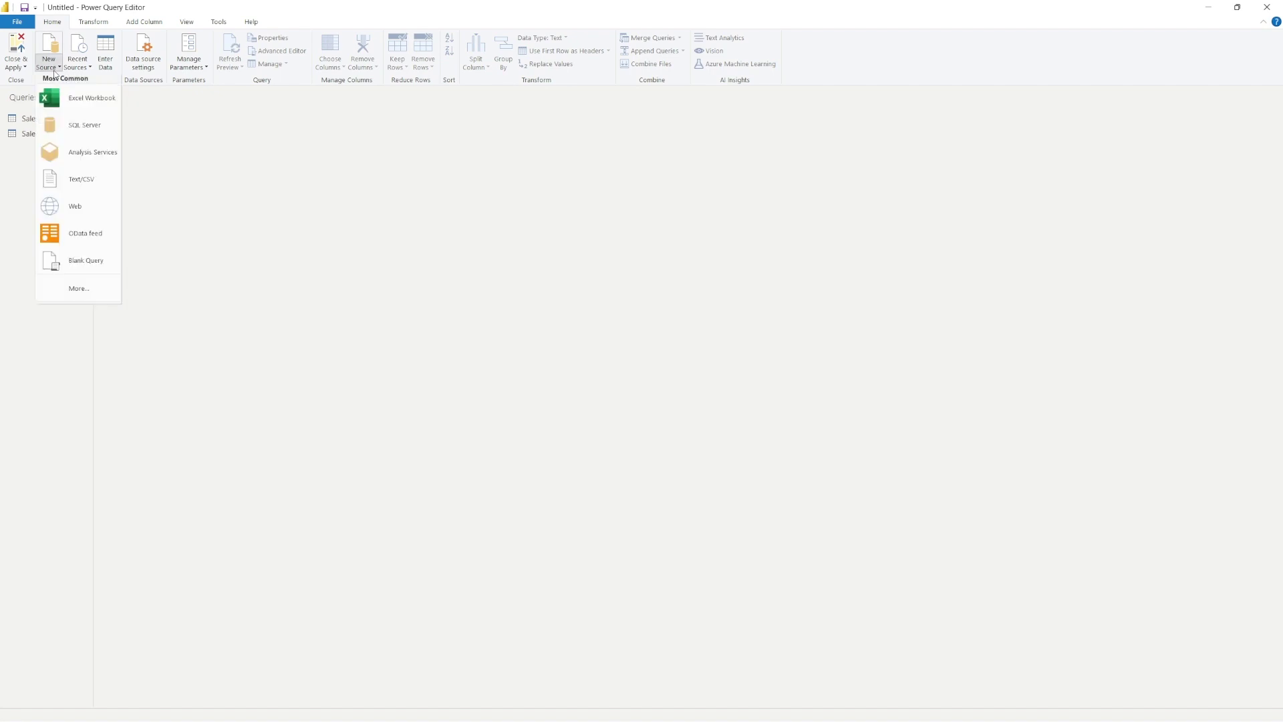
{"action": "left_click", "coordinate": [77, 107]}
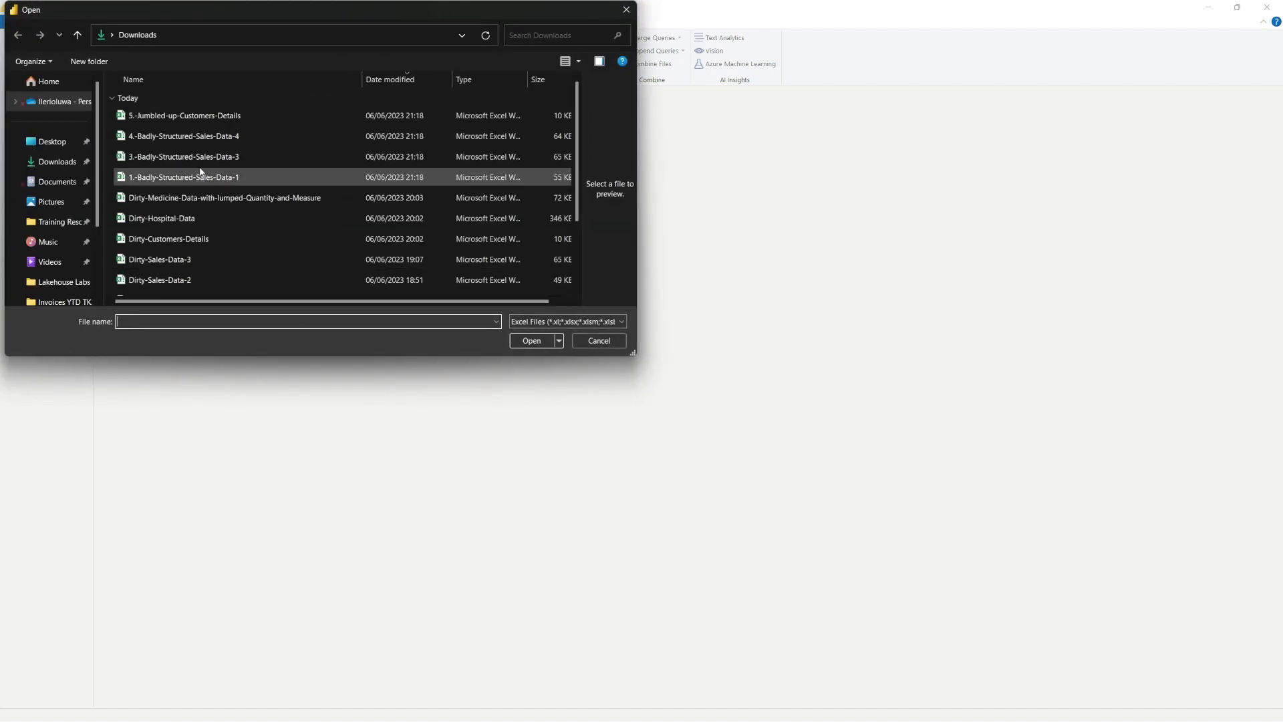
{"action": "double_click", "coordinate": [167, 120]}
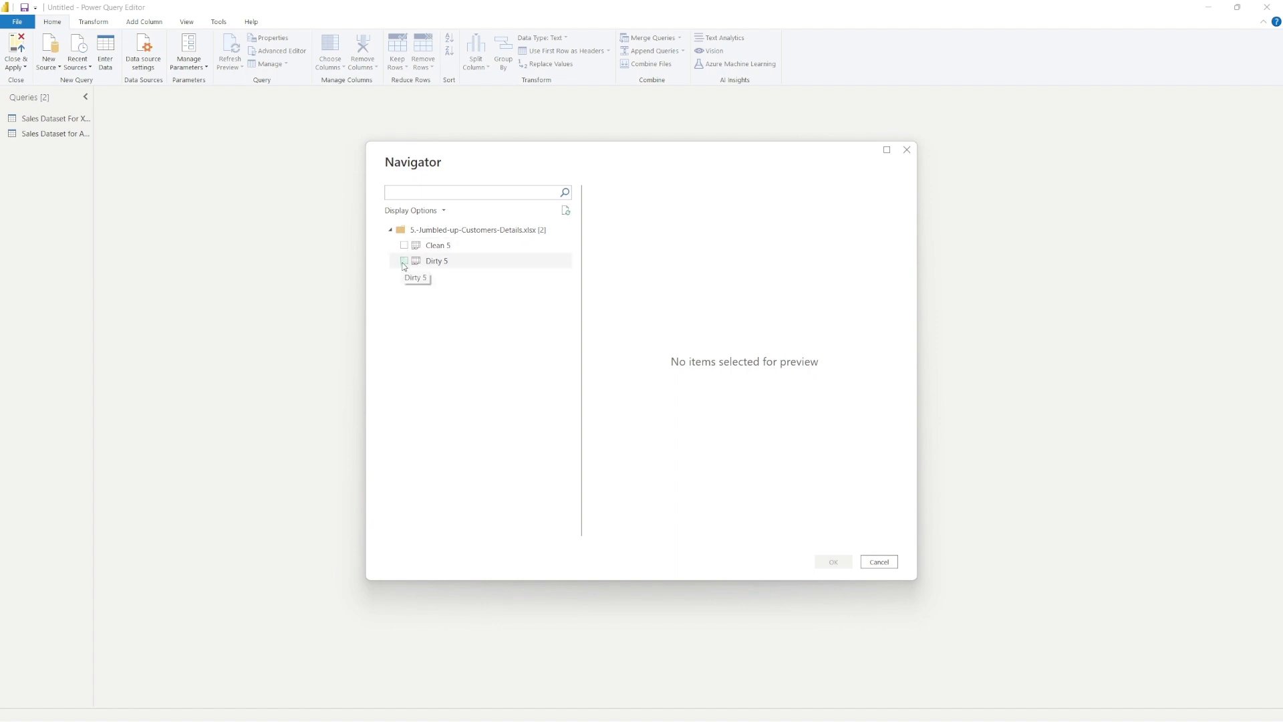
{"action": "left_click", "coordinate": [404, 263]}
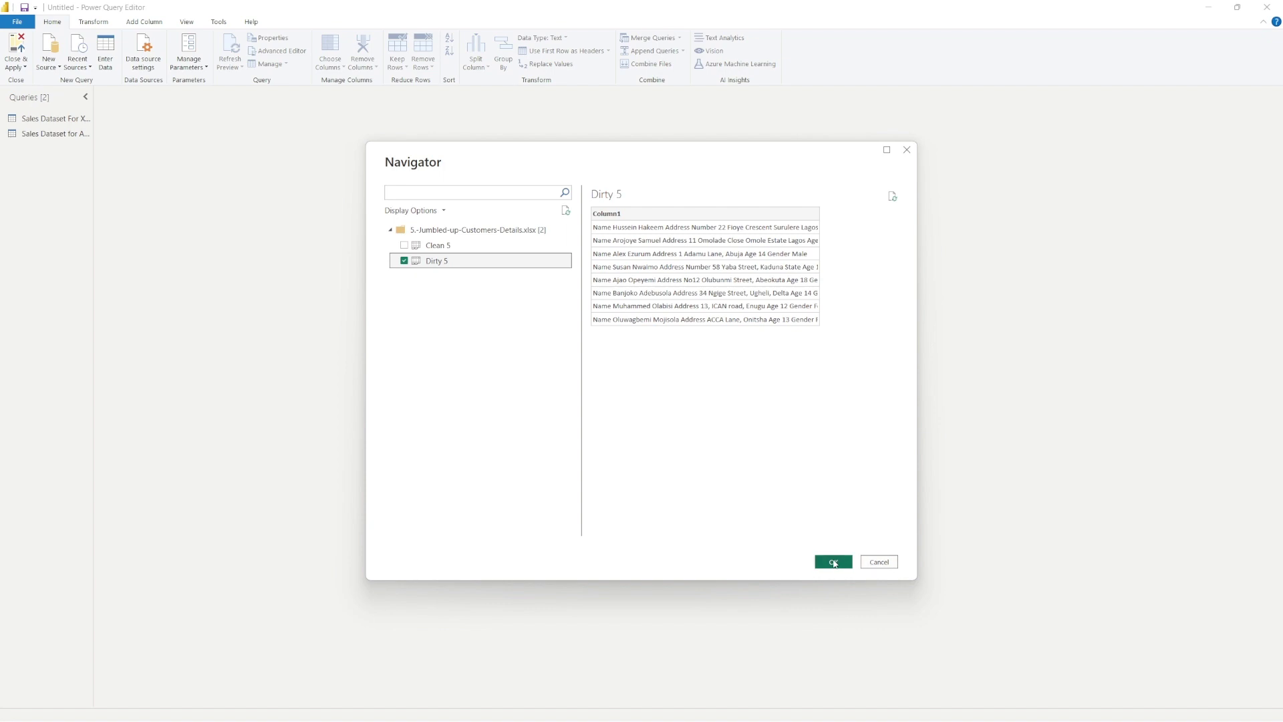
{"action": "left_click", "coordinate": [833, 562]}
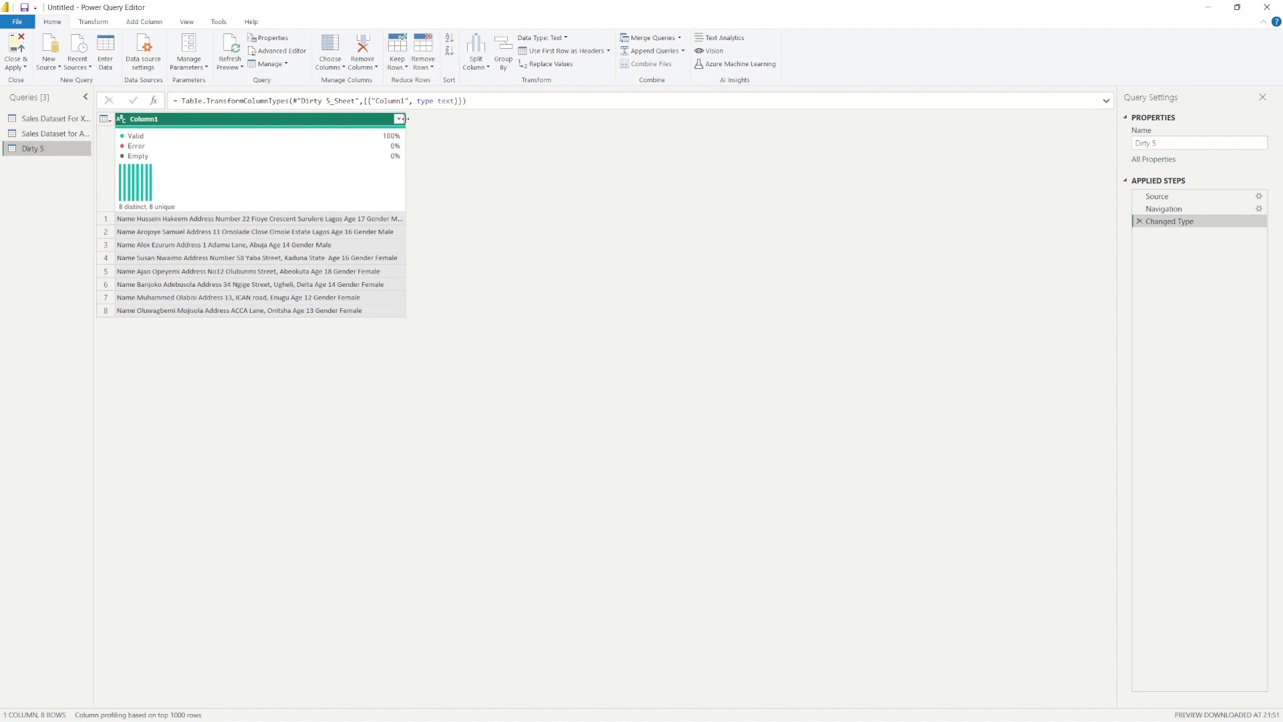
{"action": "left_click_drag", "start_coordinate": [405, 119], "coordinate": [461, 114]}
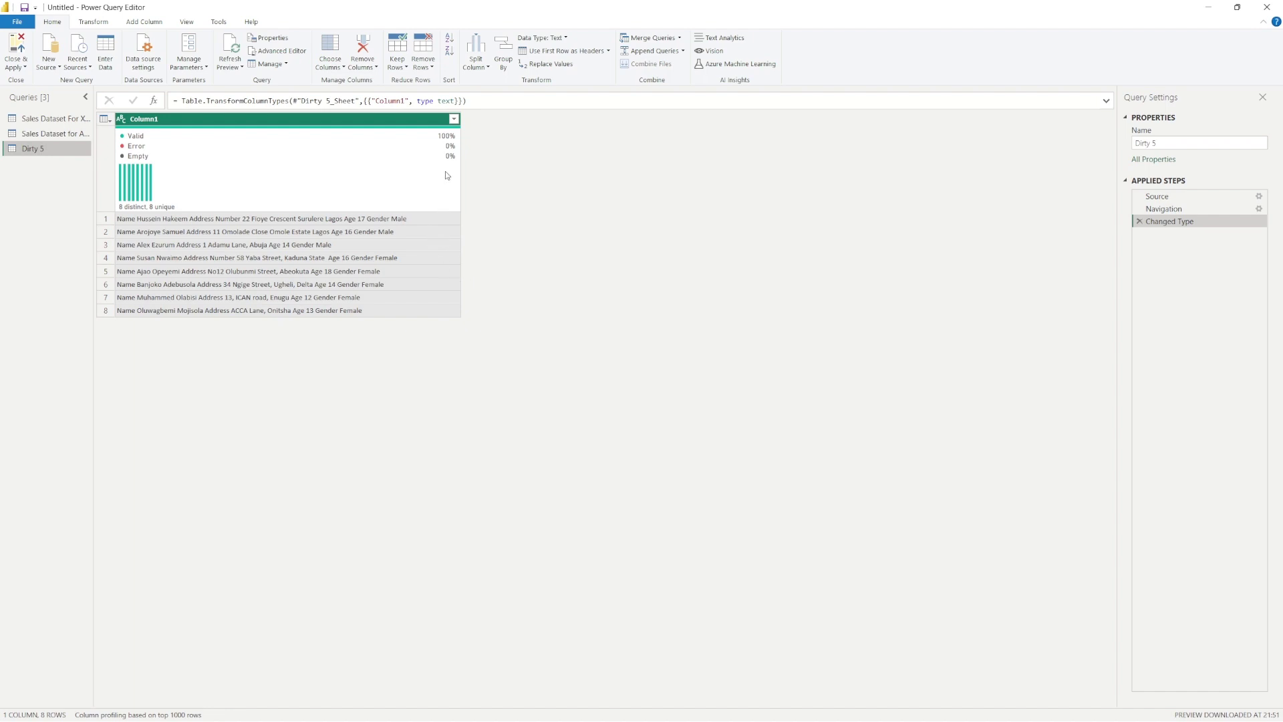
Split Column1 of Dirty 5 by the space delimiter at the right-most occurrence
{"action": "mouse_move", "coordinate": [421, 161]}
{"action": "mouse_move", "coordinate": [370, 195]}
{"action": "mouse_move", "coordinate": [364, 142]}
{"action": "mouse_move", "coordinate": [397, 215]}
{"action": "right_click", "coordinate": [384, 125]}
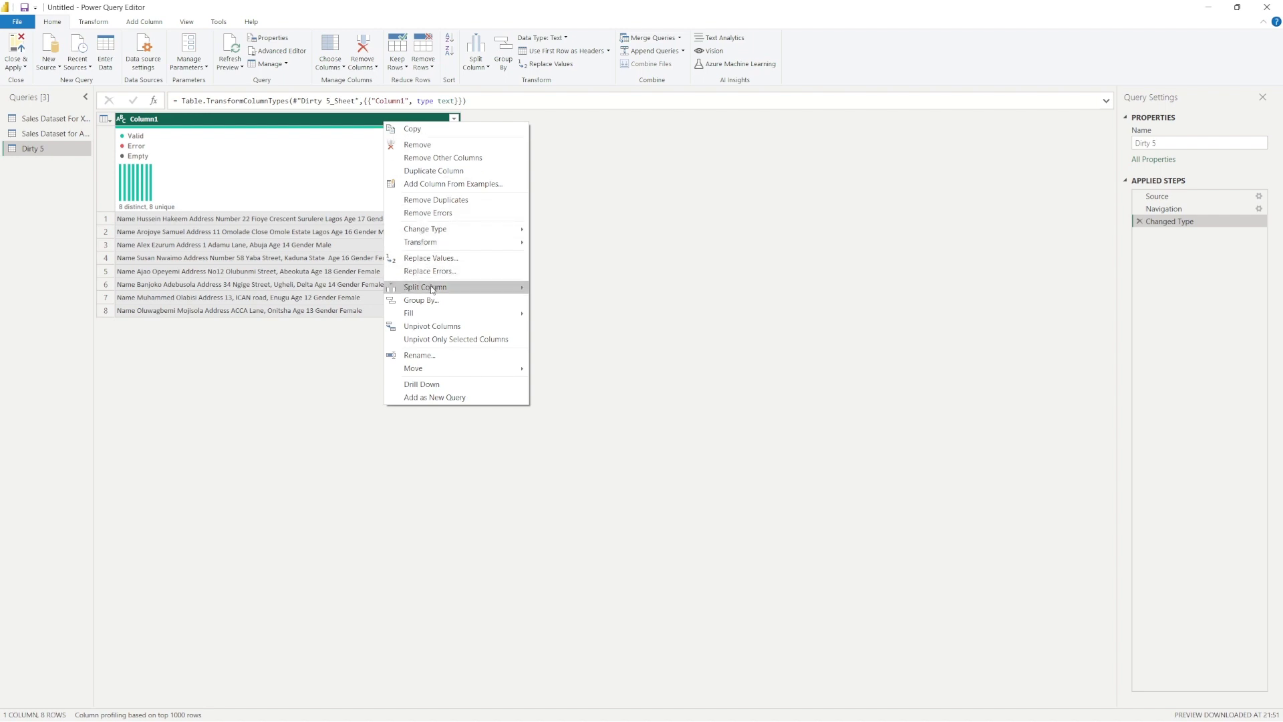
{"action": "mouse_move", "coordinate": [446, 289]}
{"action": "left_click", "coordinate": [545, 287]}
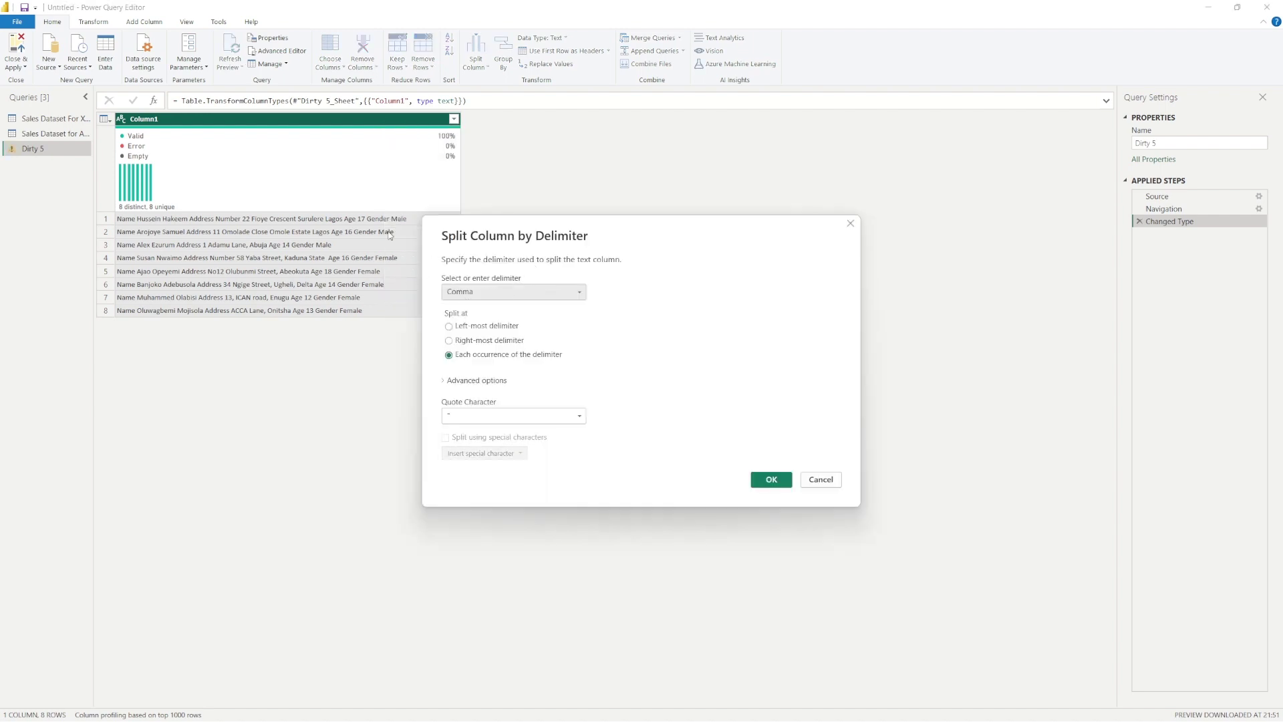
{"action": "left_click_drag", "start_coordinate": [482, 225], "coordinate": [535, 149]}
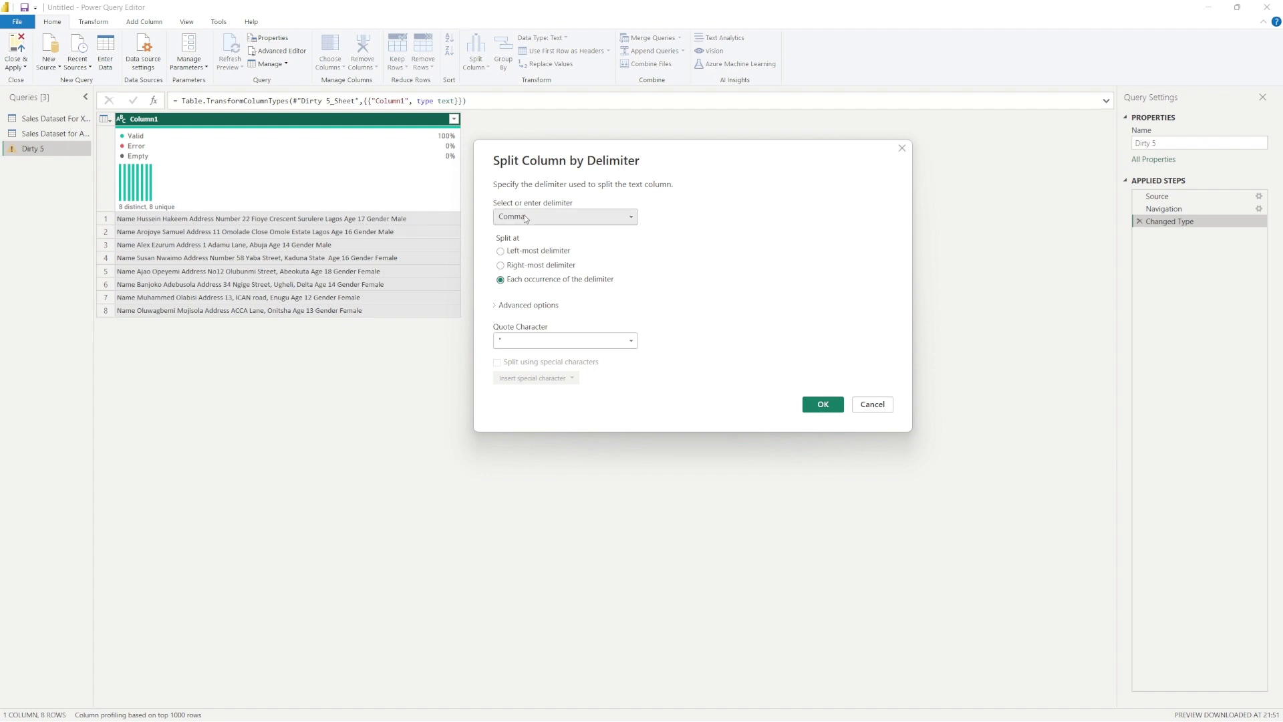
{"action": "left_click", "coordinate": [547, 216]}
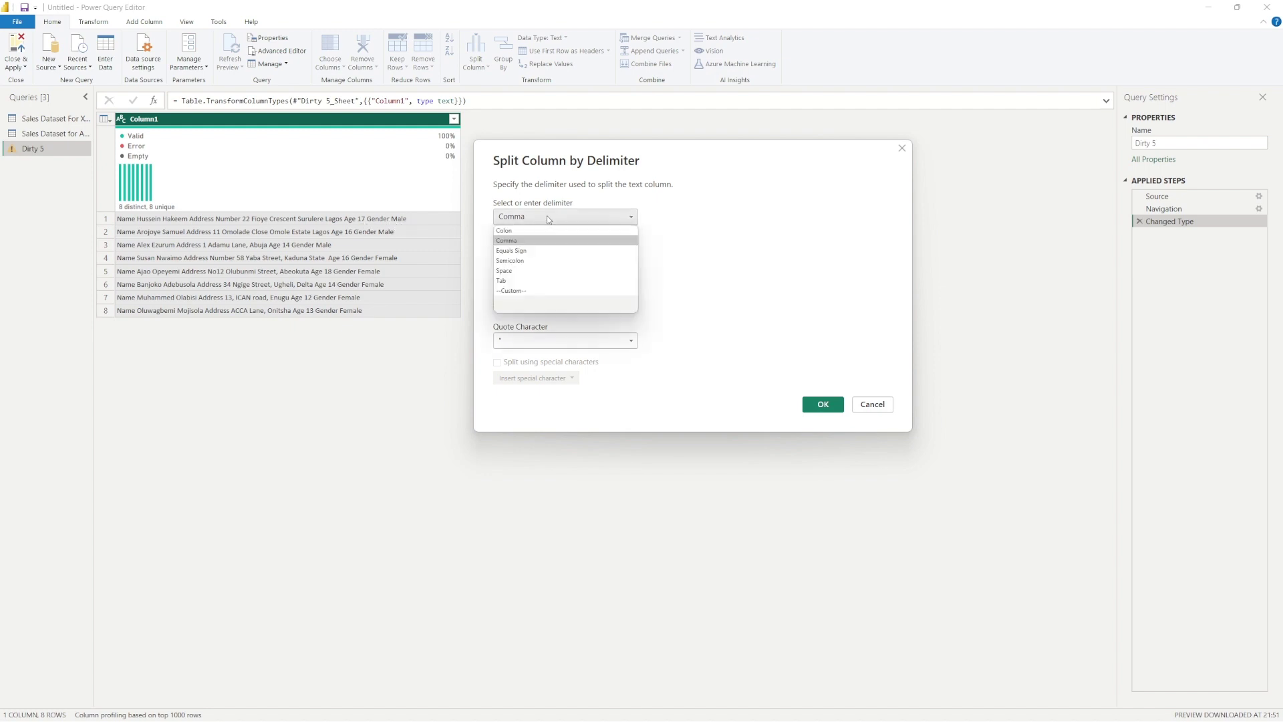
{"action": "left_click", "coordinate": [528, 271]}
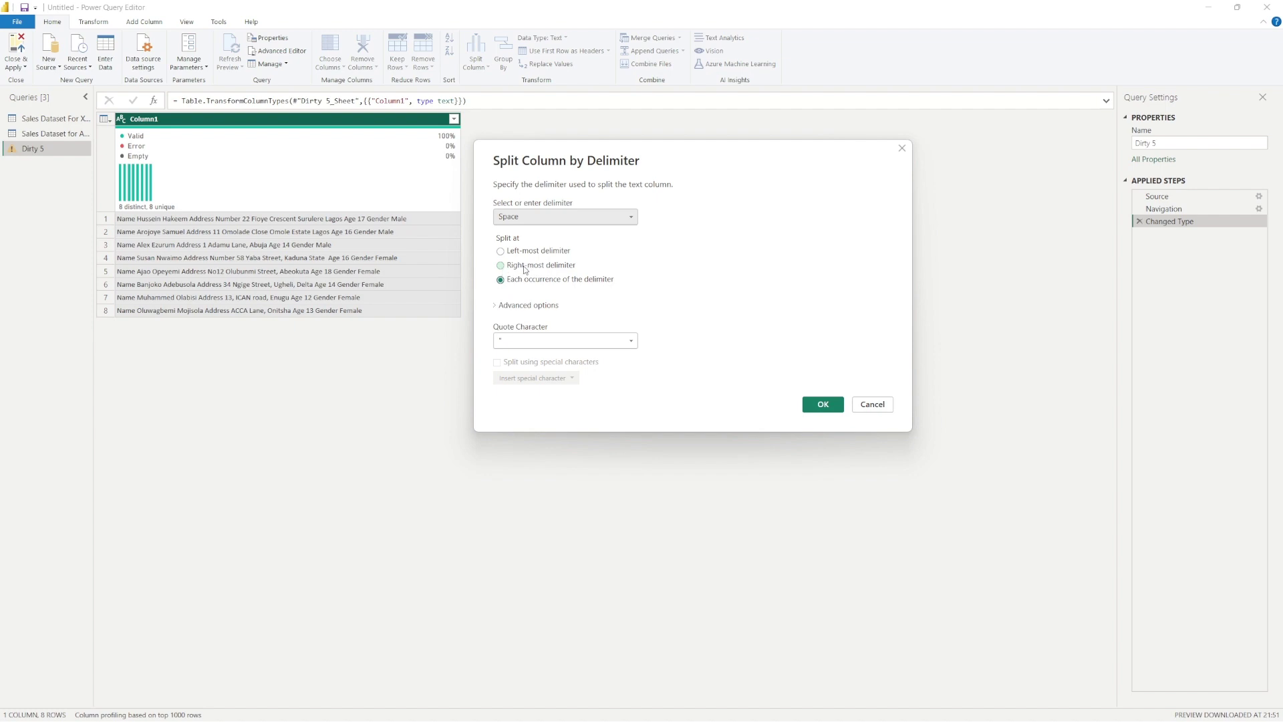
{"action": "left_click", "coordinate": [528, 269]}
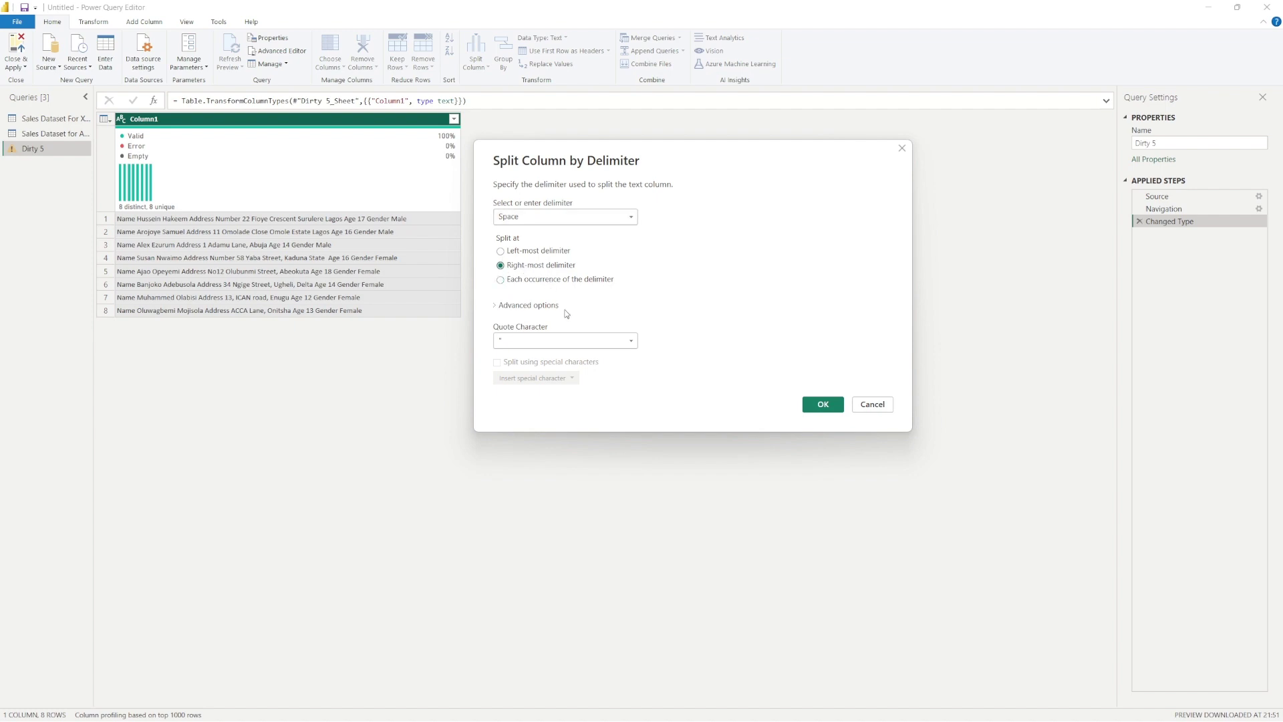
{"action": "left_click", "coordinate": [822, 404]}
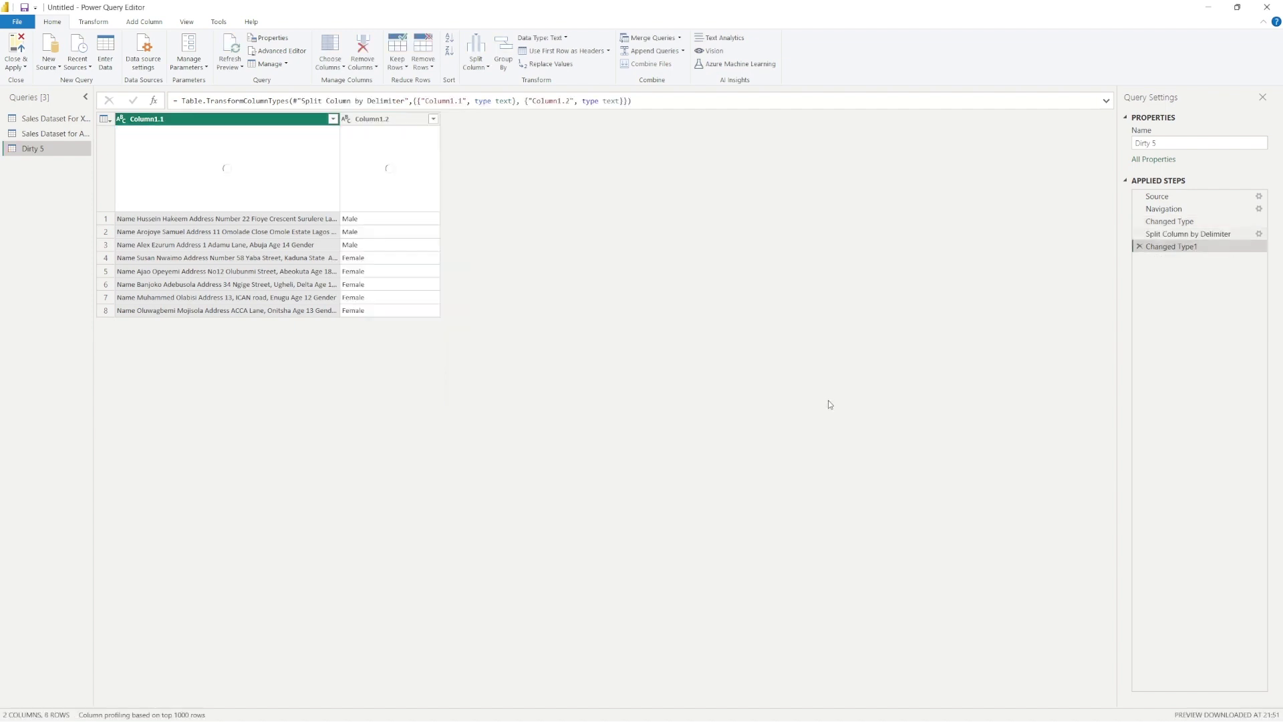
Rename Column1.2 to Gender and widen Column1.1 to fit its full text
{"action": "double_click", "coordinate": [380, 121]}
{"action": "type", "text": "Gender"}
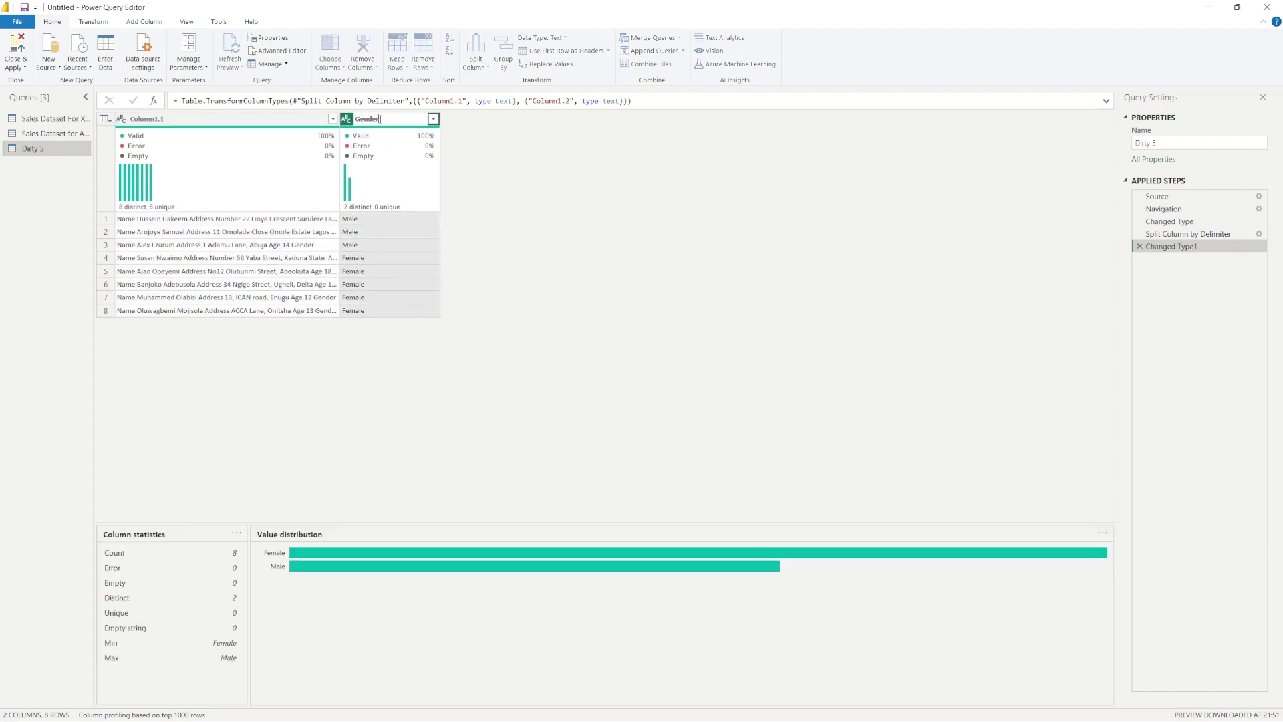
{"action": "key", "text": "Return"}
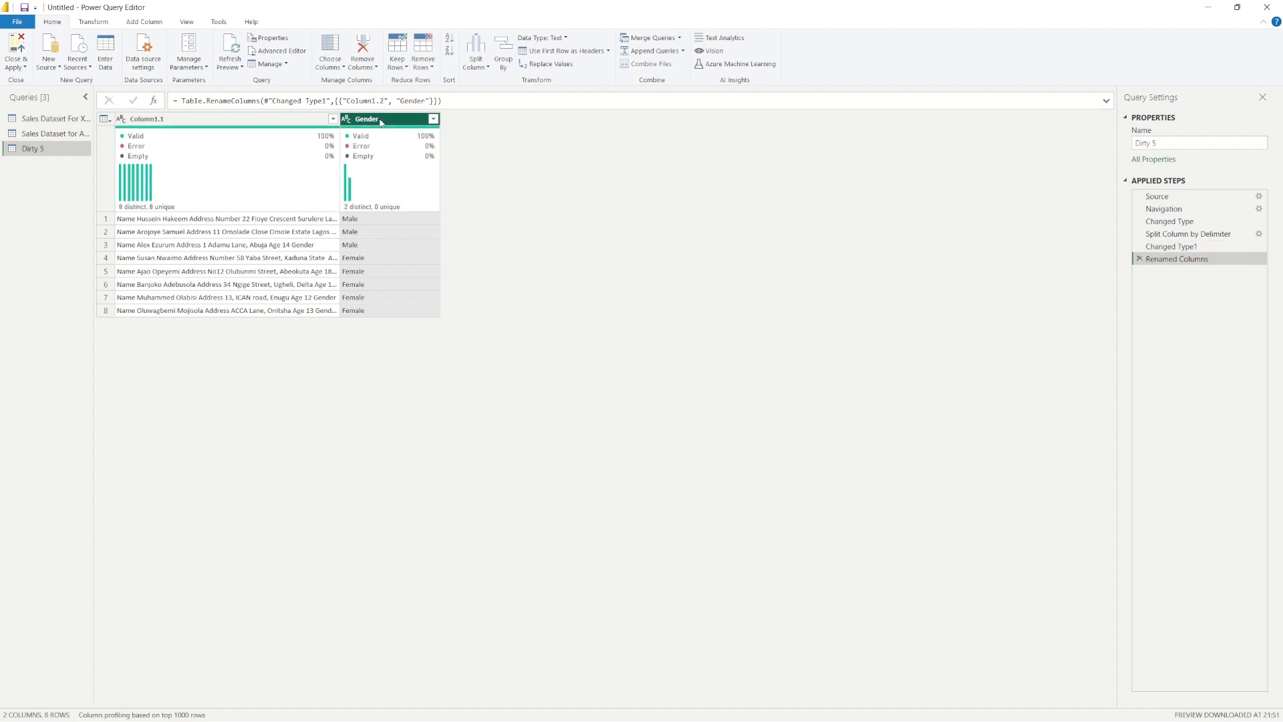
{"action": "left_click", "coordinate": [296, 131]}
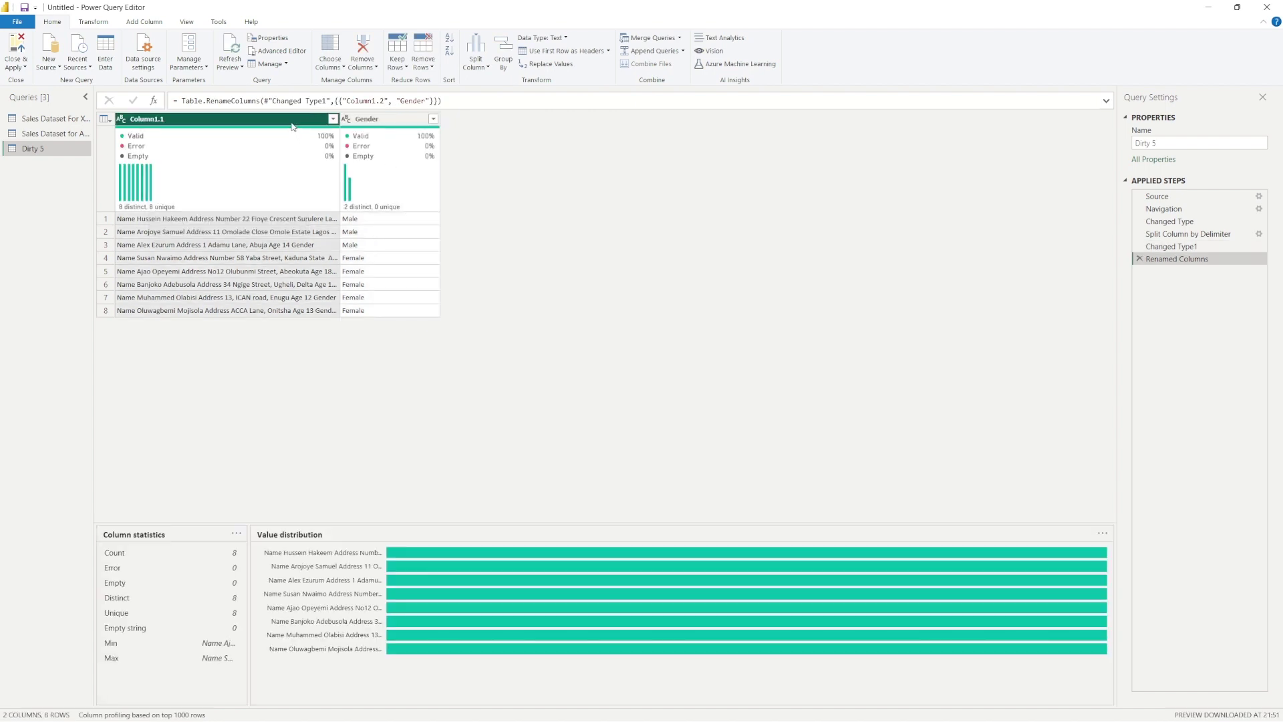
{"action": "left_click_drag", "start_coordinate": [339, 119], "coordinate": [370, 122]}
{"action": "double_click", "coordinate": [371, 123]}
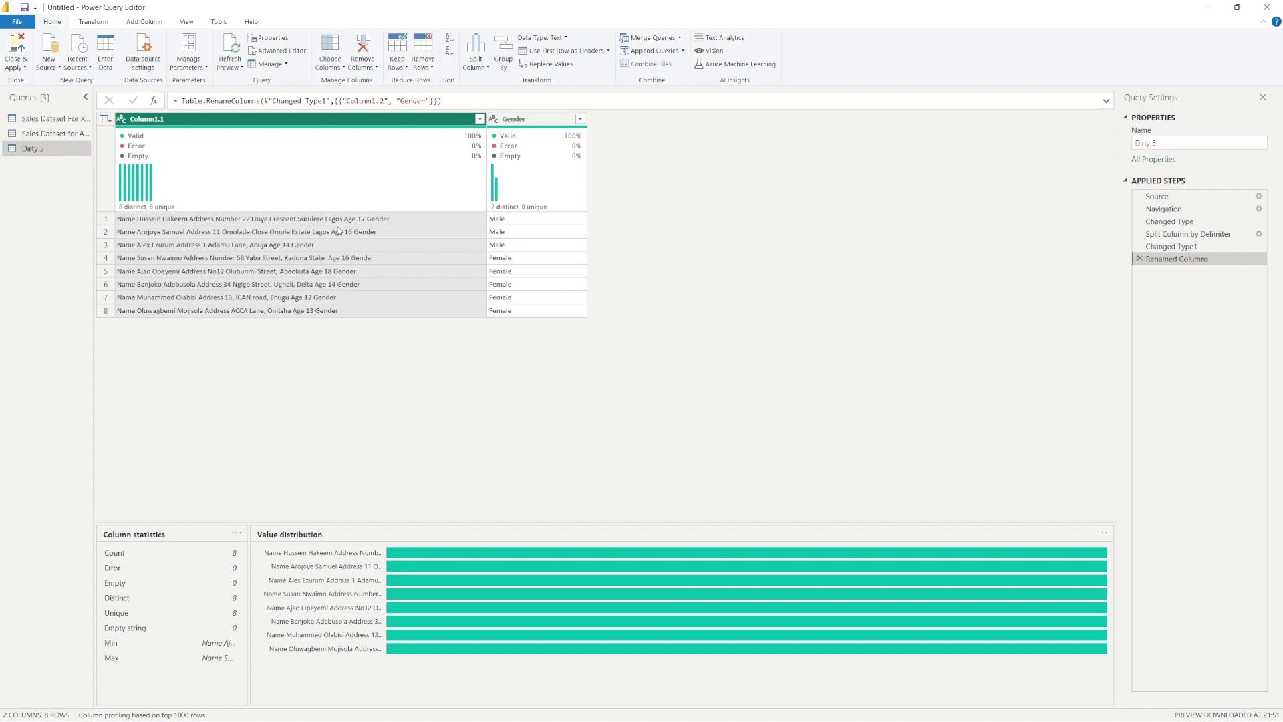
Split Column1.1 by the space delimiter at the right-most occurrence to separate the trailing word Gender
{"action": "right_click", "coordinate": [327, 119]}
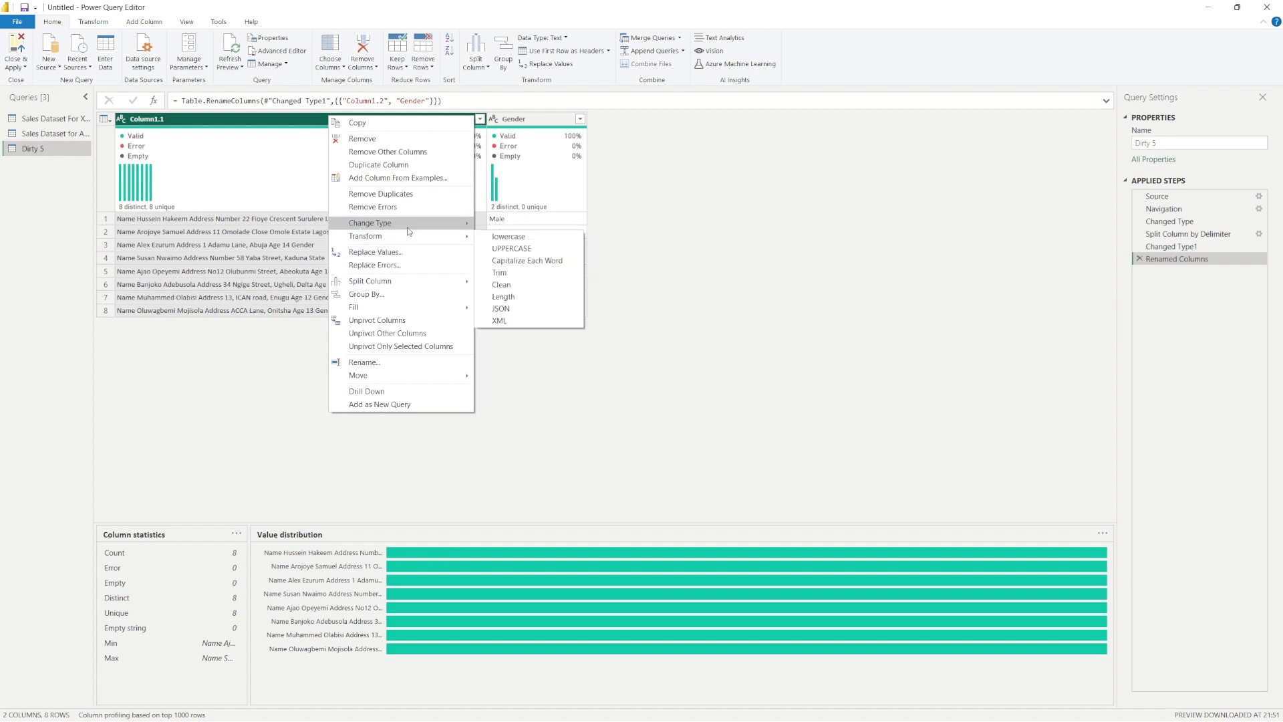
{"action": "mouse_move", "coordinate": [420, 284]}
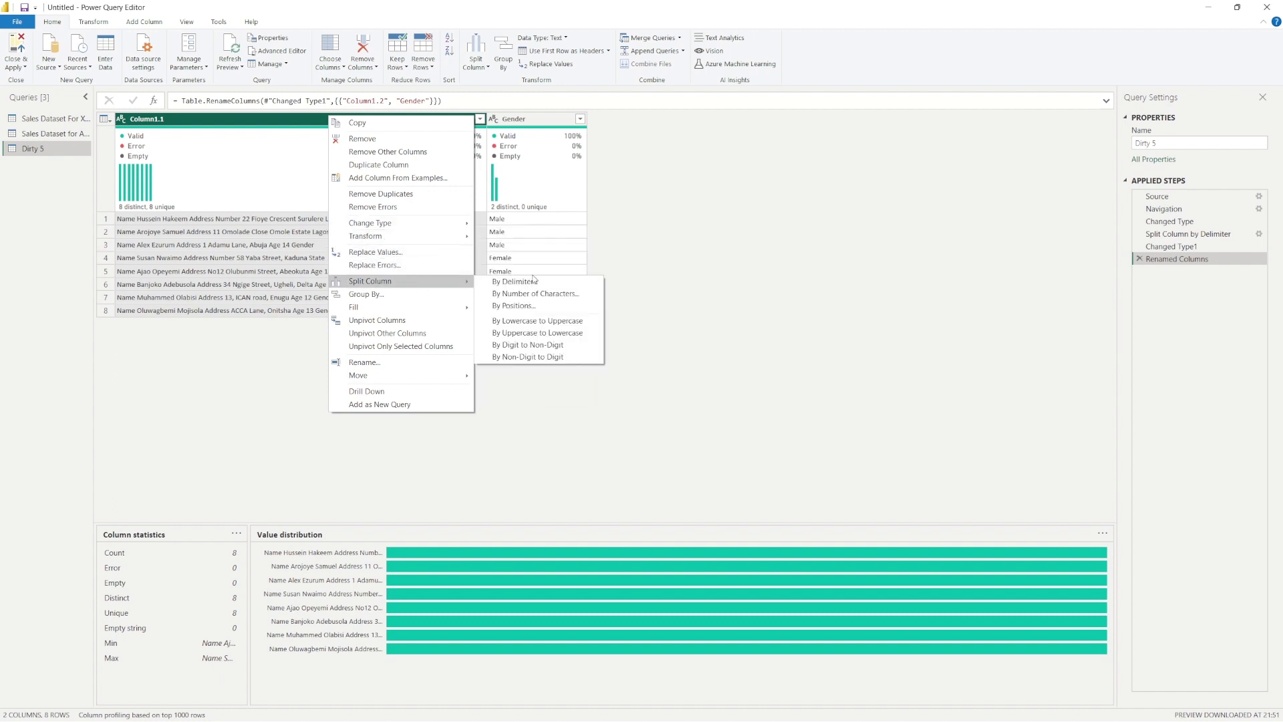
{"action": "left_click", "coordinate": [535, 280]}
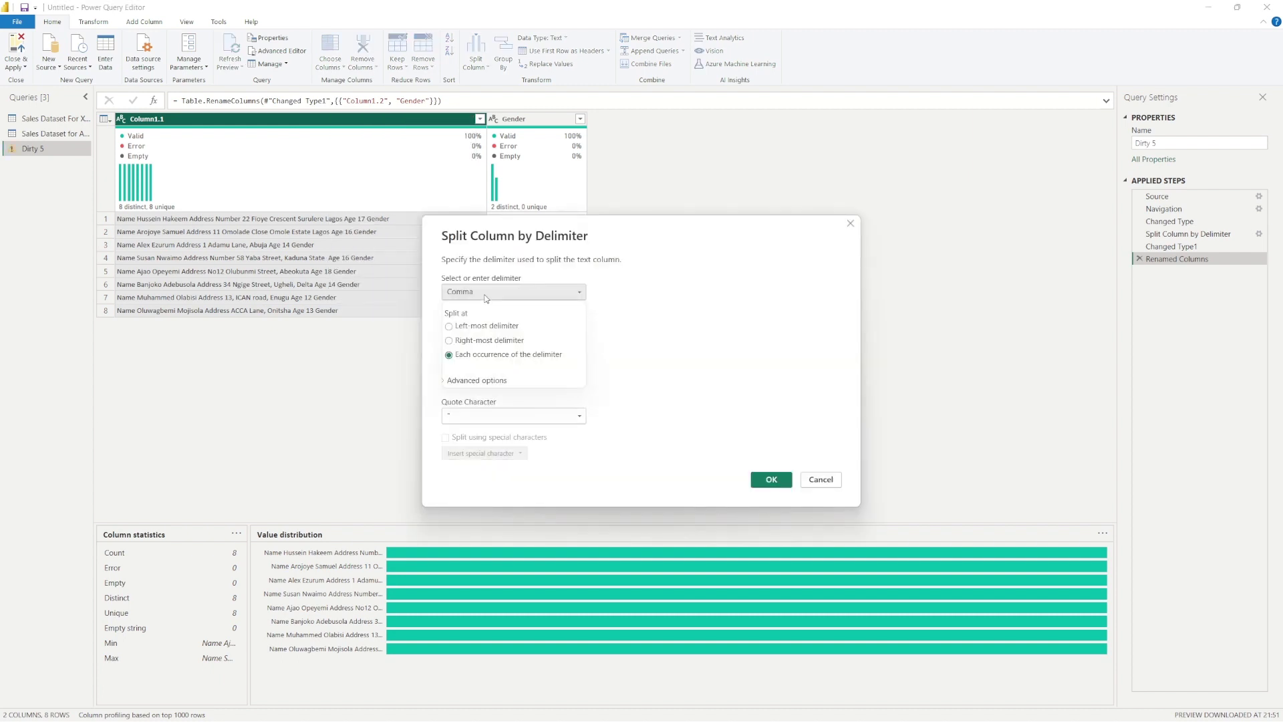
{"action": "left_click", "coordinate": [512, 293]}
{"action": "left_click", "coordinate": [467, 346]}
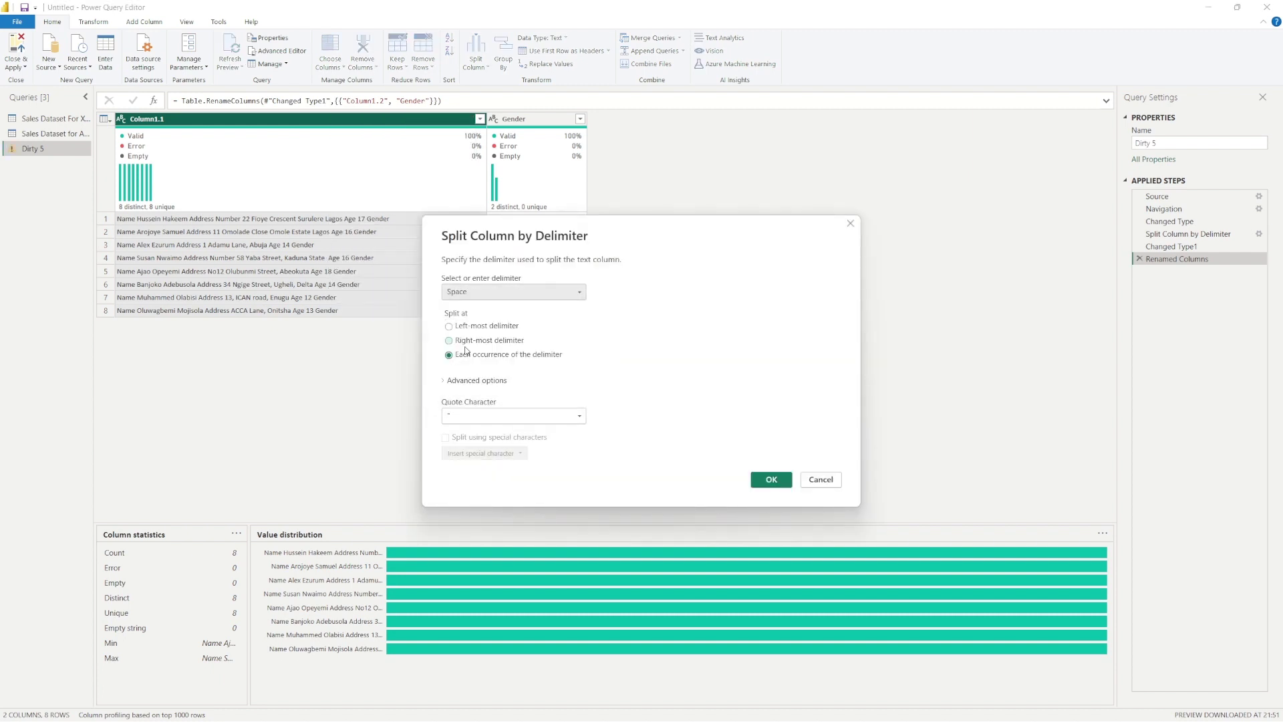
{"action": "left_click", "coordinate": [467, 342]}
{"action": "left_click", "coordinate": [771, 480]}
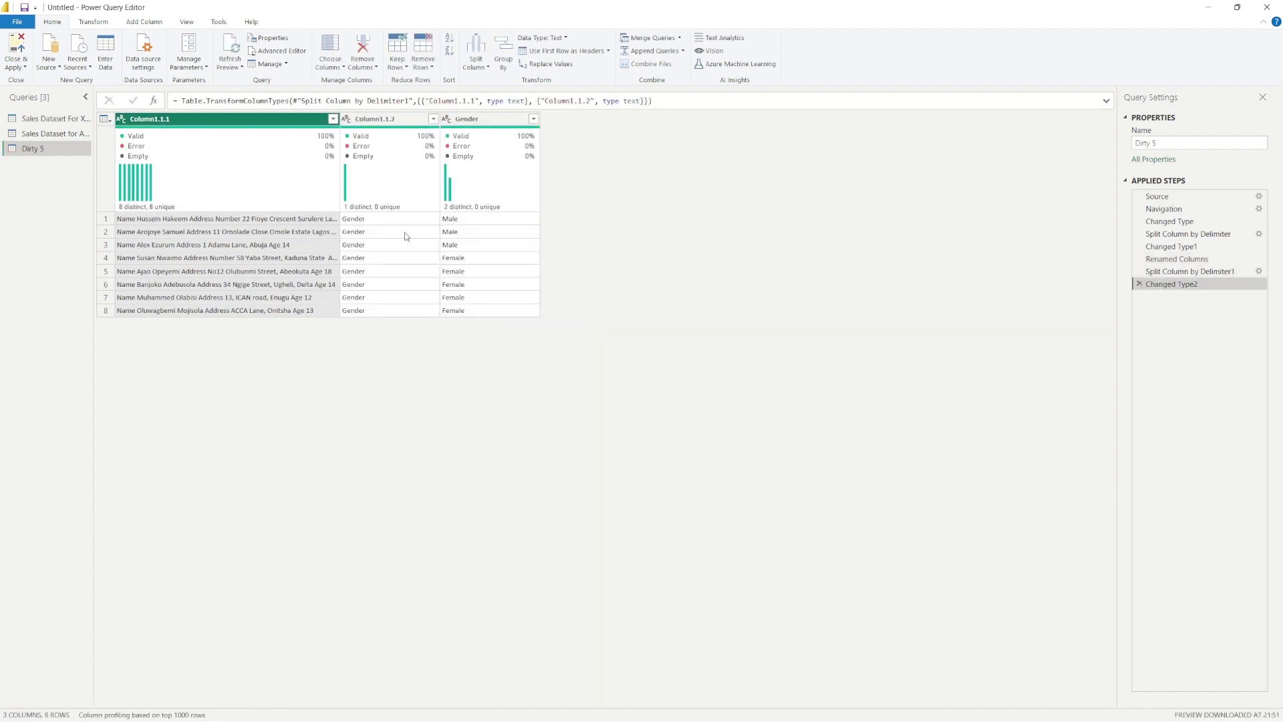
Autofit Column1.1.1 and remove Column1.1.2, which only repeats the word Gender
{"action": "double_click", "coordinate": [340, 119]}
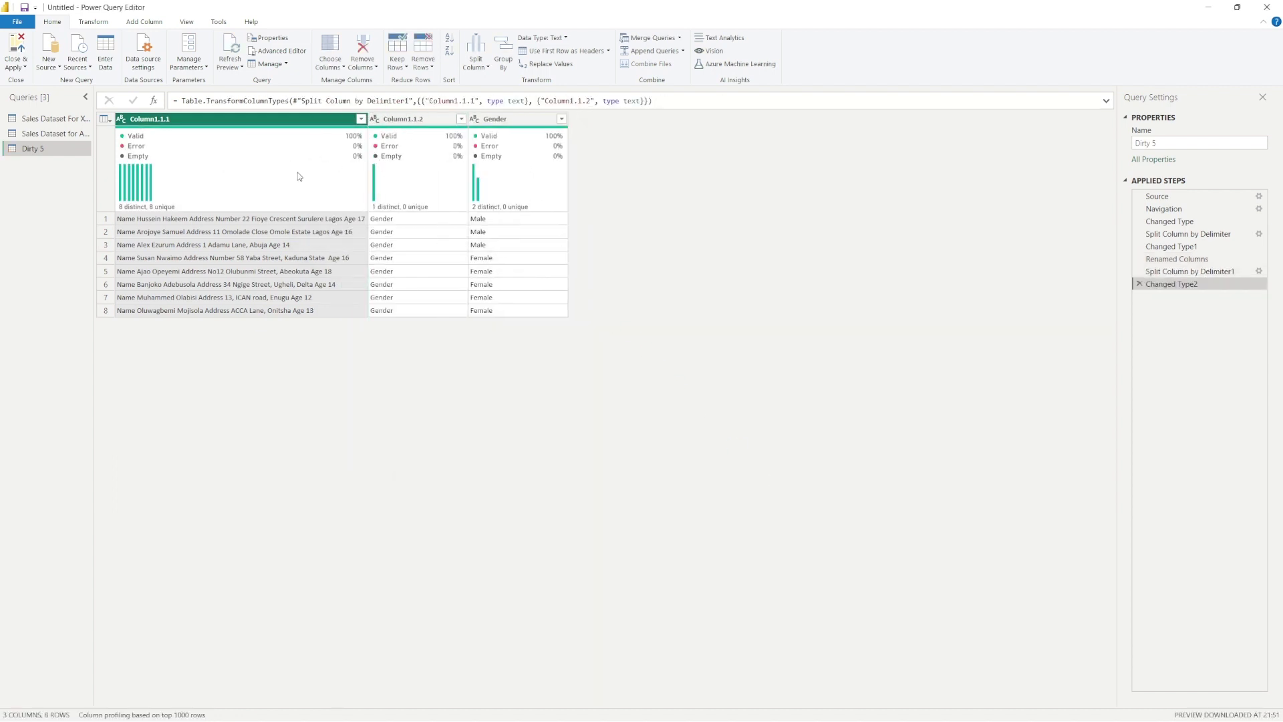
{"action": "left_click", "coordinate": [414, 120]}
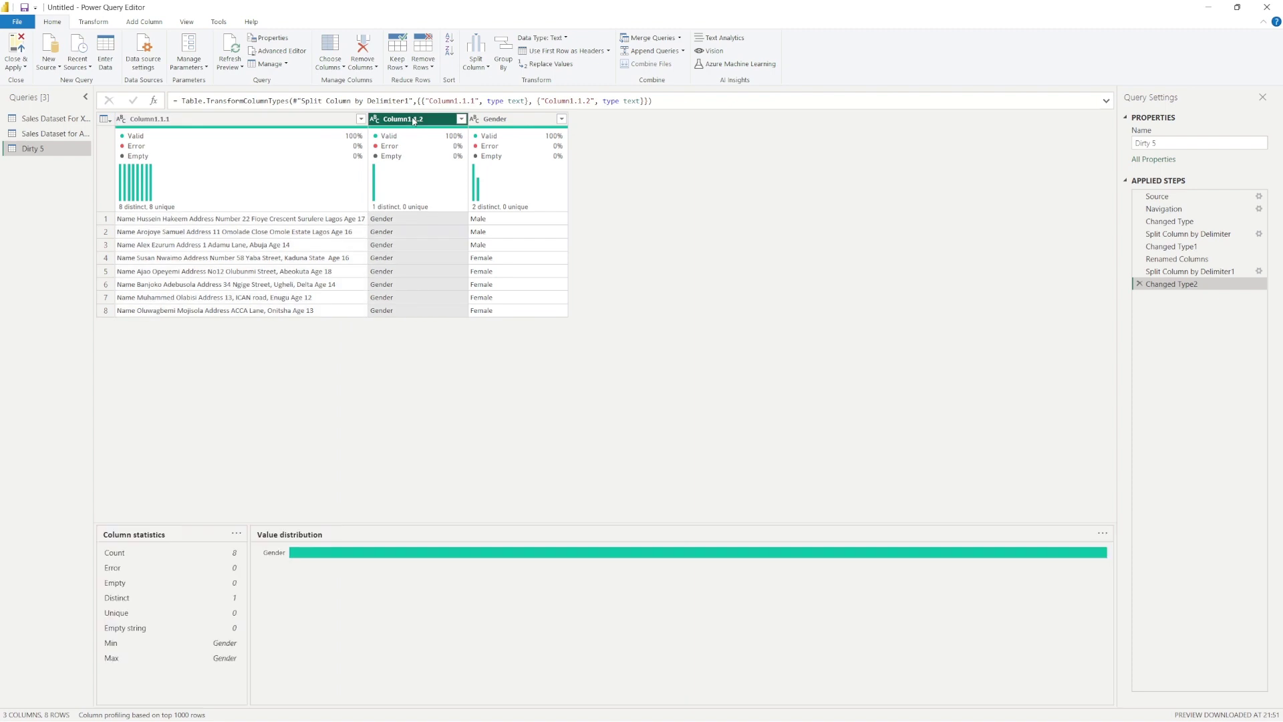
{"action": "right_click", "coordinate": [414, 120]}
{"action": "left_click", "coordinate": [436, 142]}
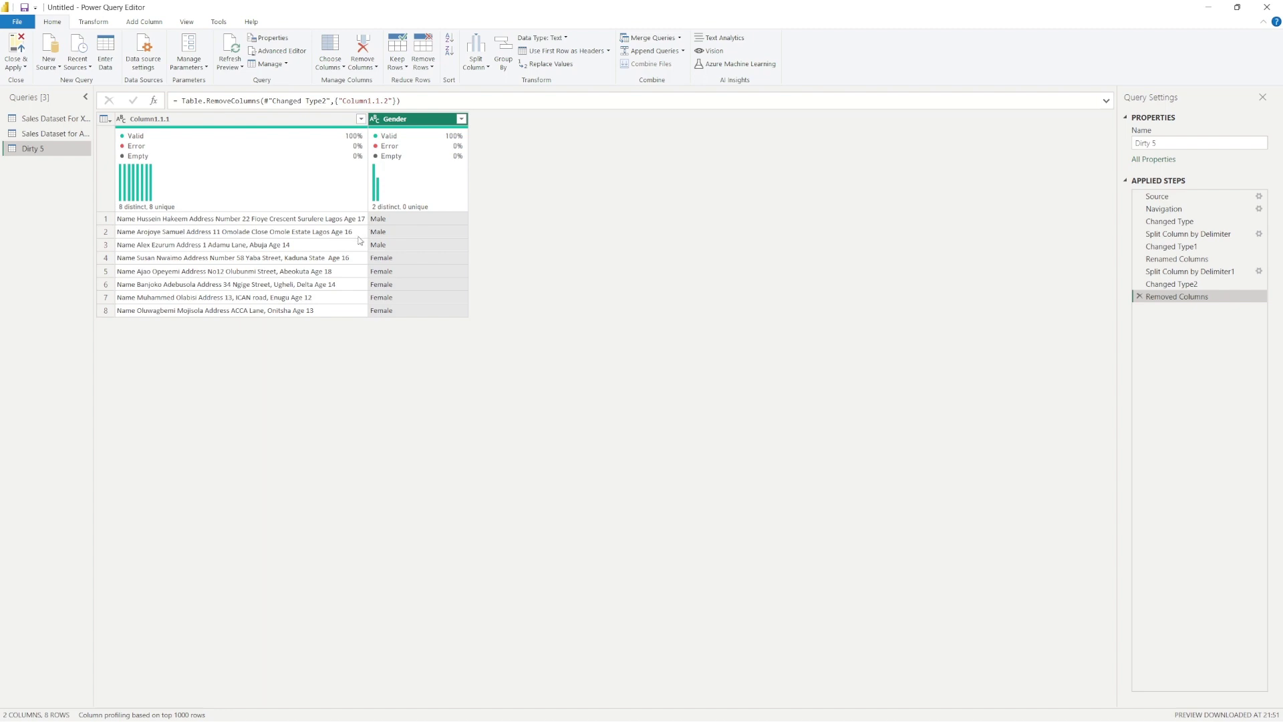
Split Column1.1.1 at the right-most space to separate the age numbers from the remaining details
{"action": "right_click", "coordinate": [302, 117]}
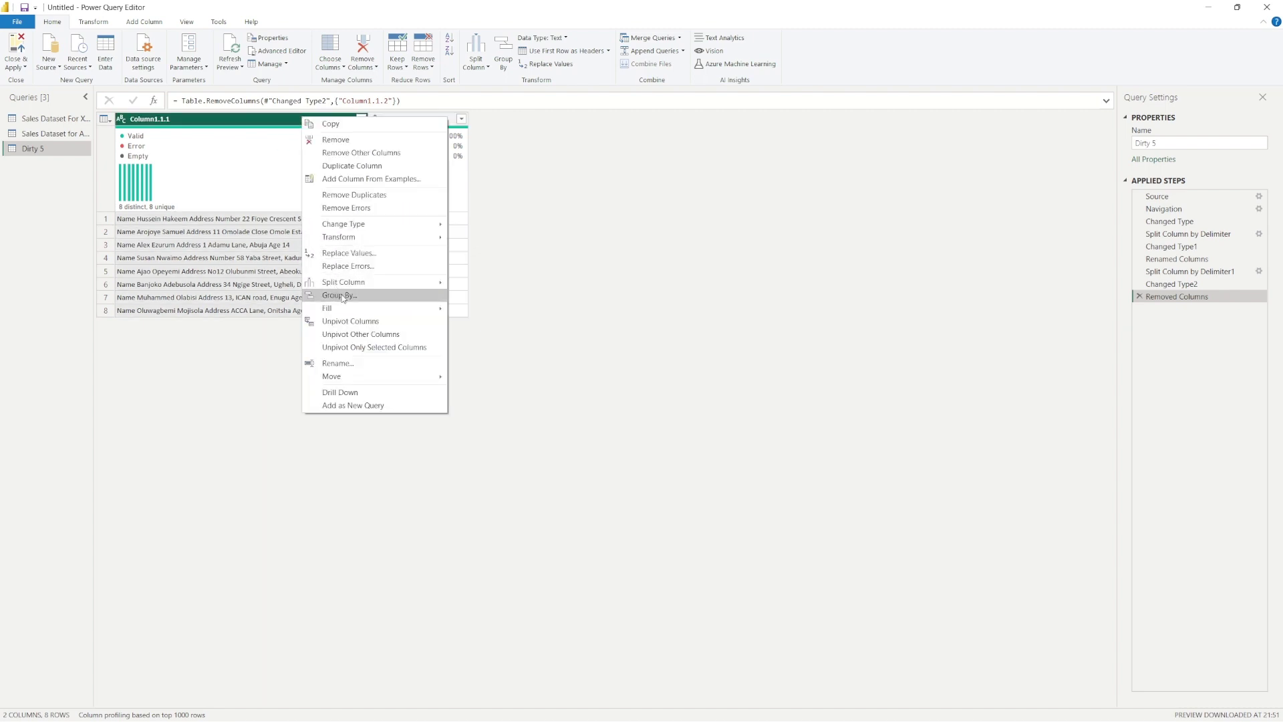
{"action": "mouse_move", "coordinate": [365, 281]}
{"action": "left_click", "coordinate": [474, 281]}
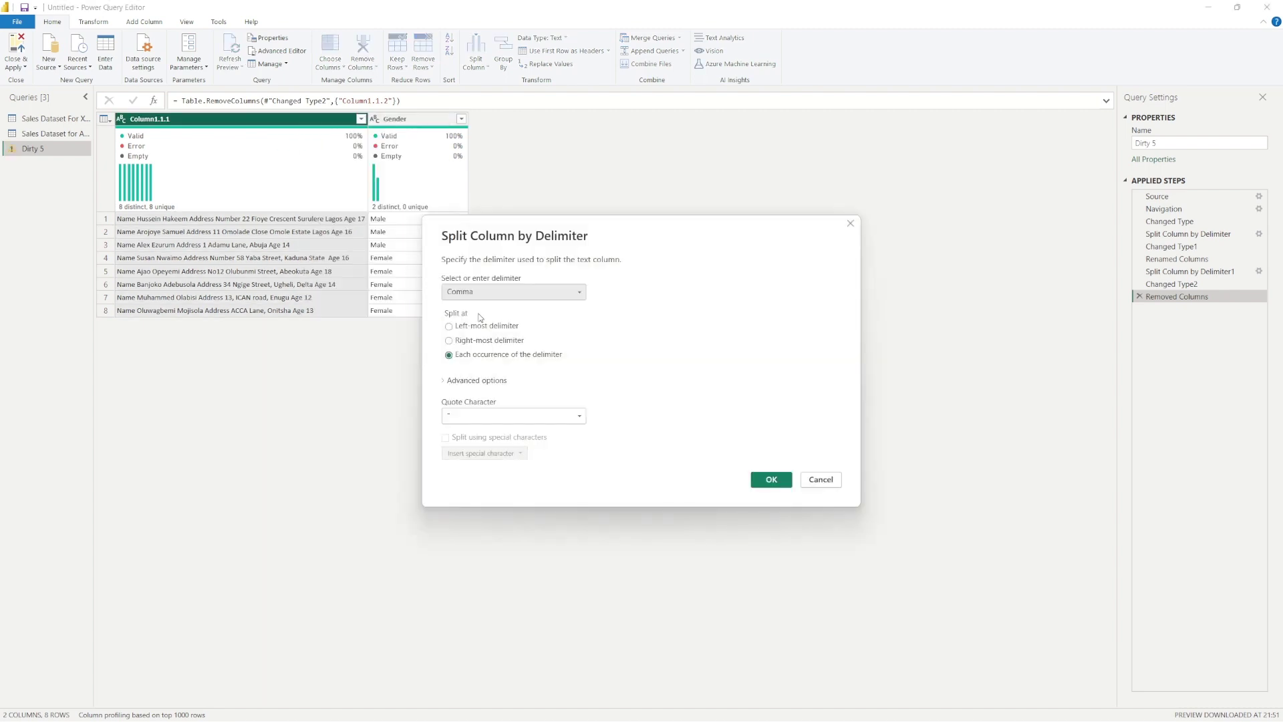
{"action": "left_click", "coordinate": [473, 294]}
{"action": "left_click", "coordinate": [464, 346]}
{"action": "left_click", "coordinate": [449, 341]}
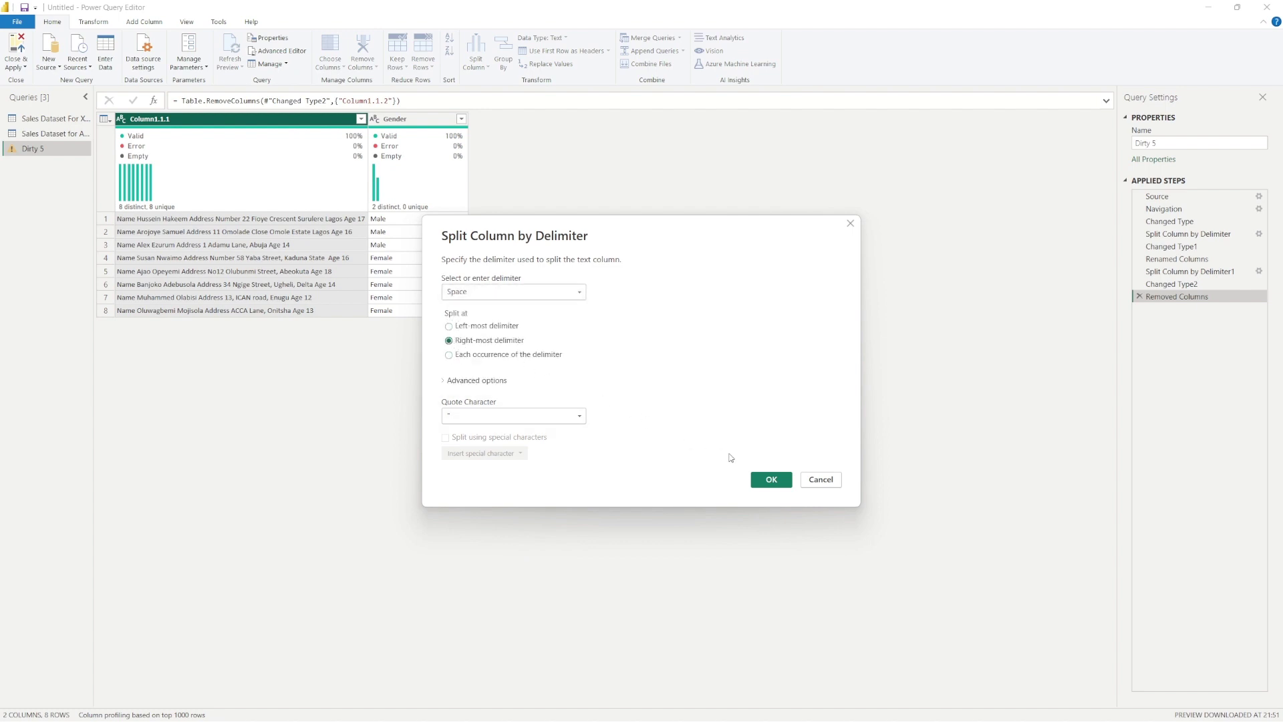
{"action": "left_click", "coordinate": [771, 479]}
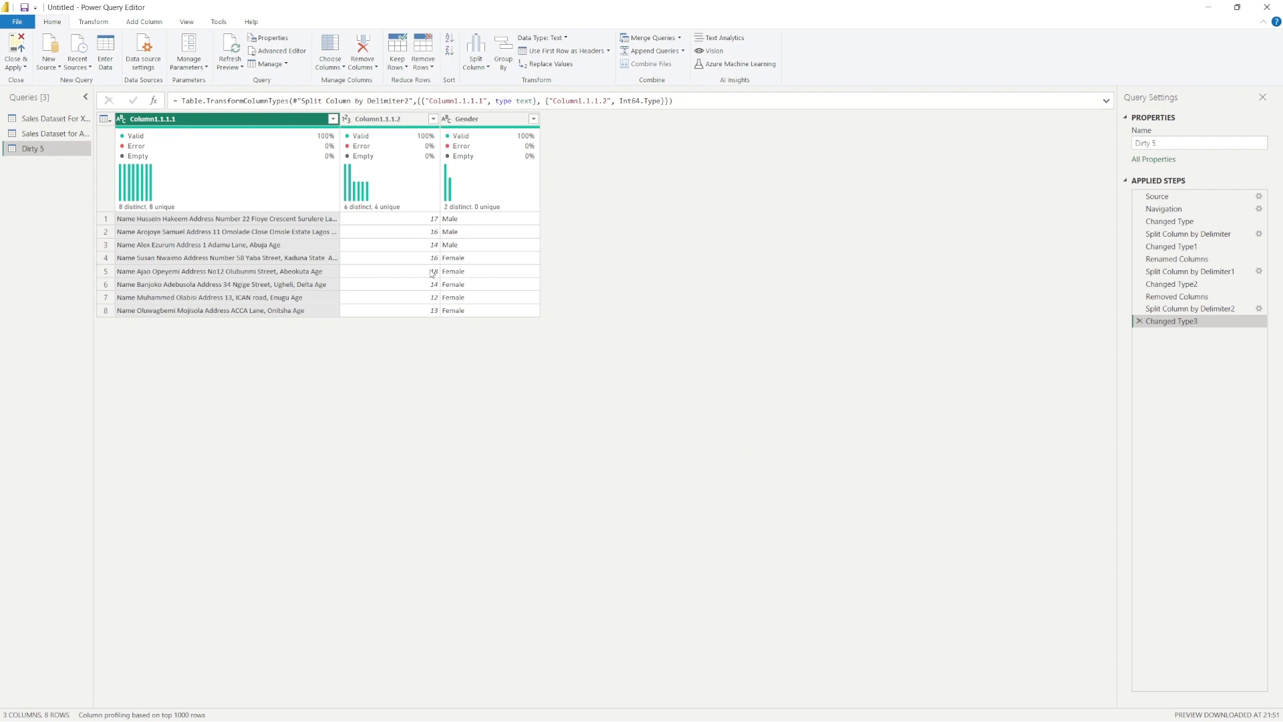
Rename Column1.1.1.2 to Age and widen Column1.1.1.1 to fit its full text
{"action": "double_click", "coordinate": [398, 119]}
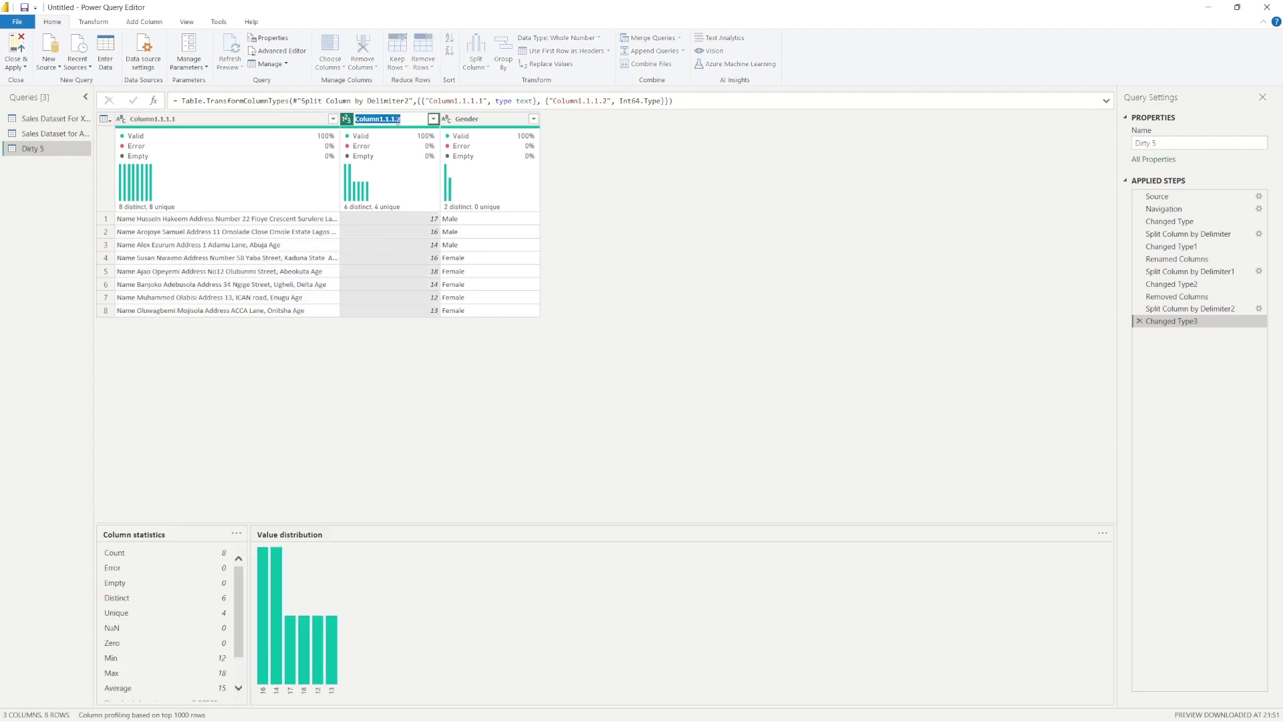
{"action": "type", "text": "Age"}
{"action": "key", "text": "Return"}
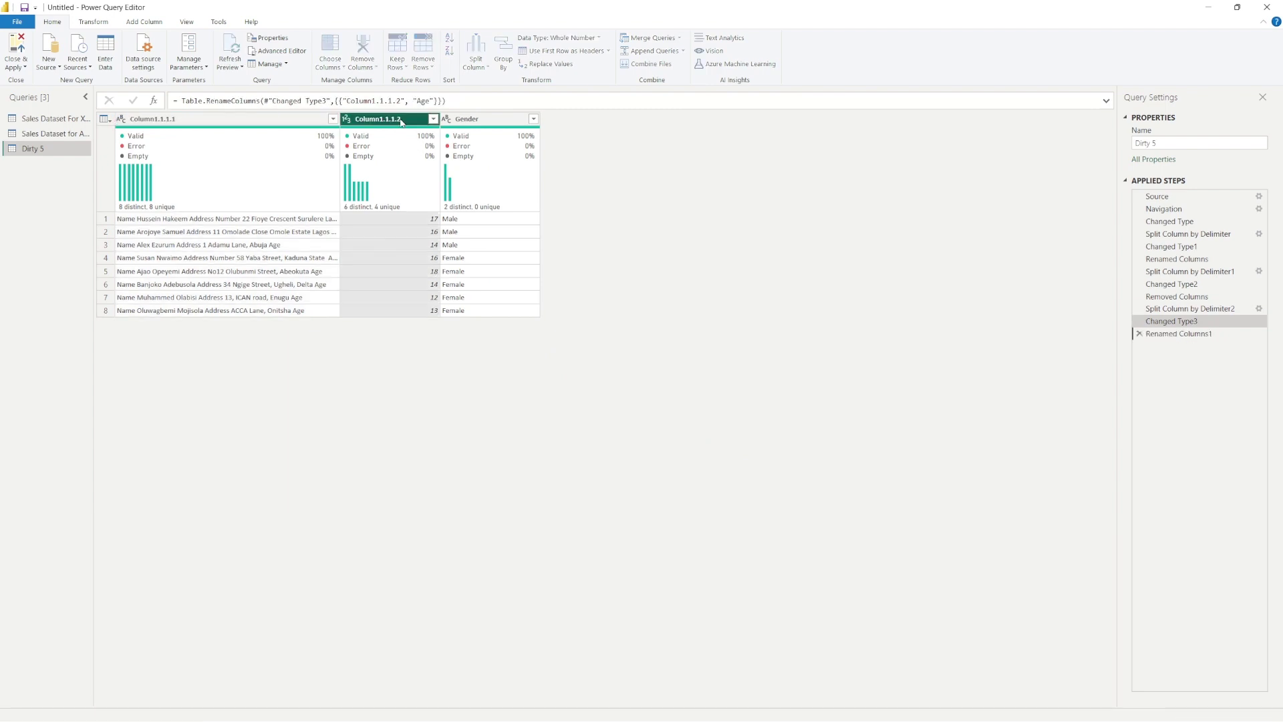
{"action": "left_click_drag", "start_coordinate": [339, 119], "coordinate": [358, 119]}
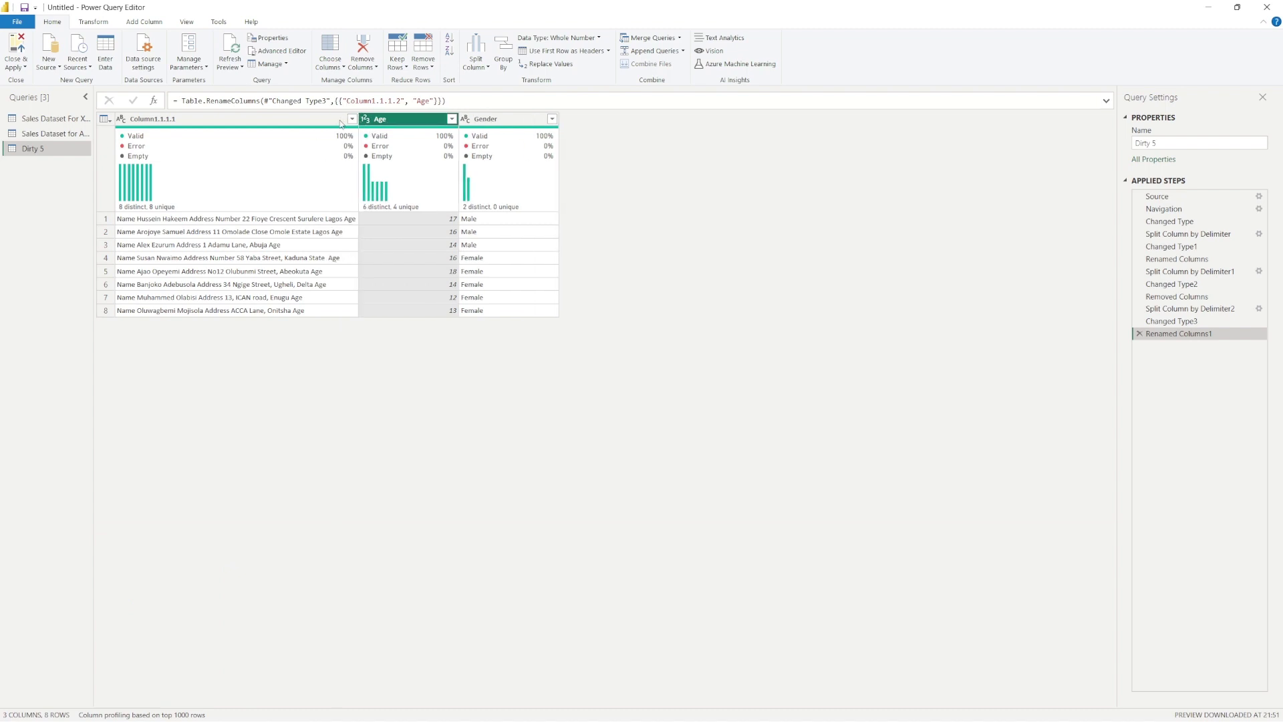
Split Column1.1.1.1 at the right-most space to separate the trailing word Age
{"action": "left_click", "coordinate": [295, 121]}
{"action": "right_click", "coordinate": [298, 121]}
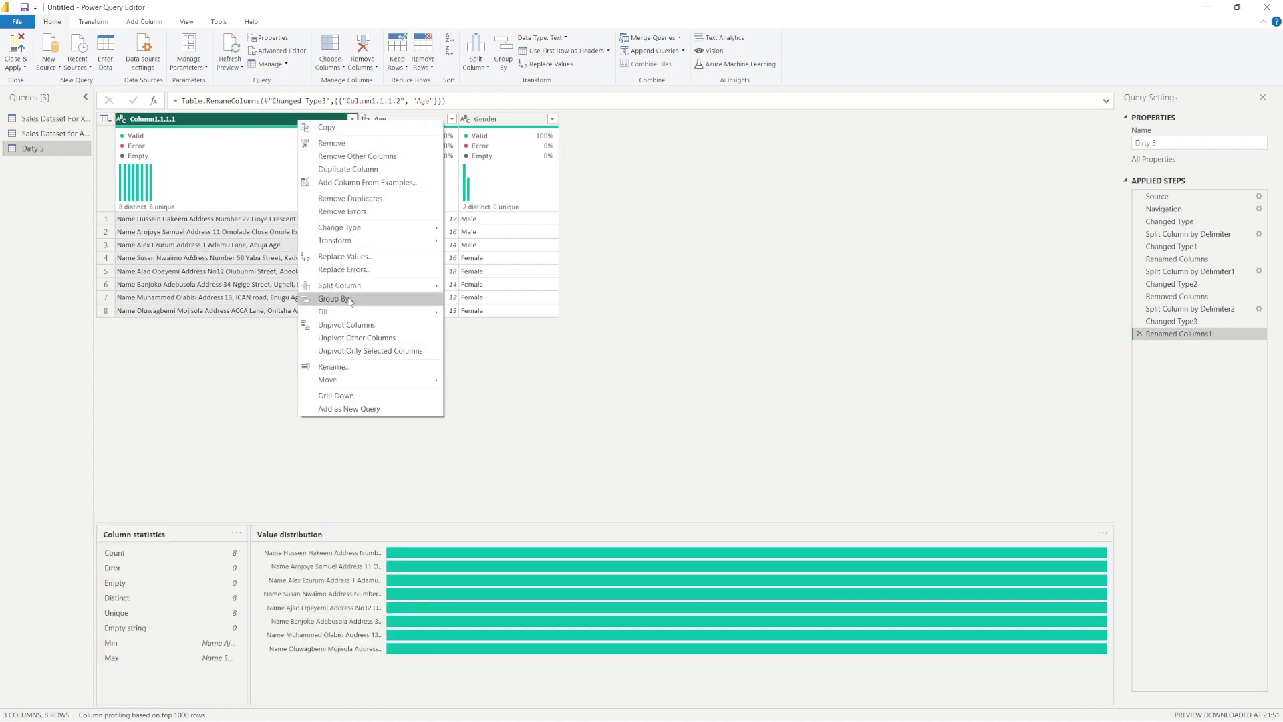
{"action": "mouse_move", "coordinate": [345, 285]}
{"action": "left_click", "coordinate": [476, 287]}
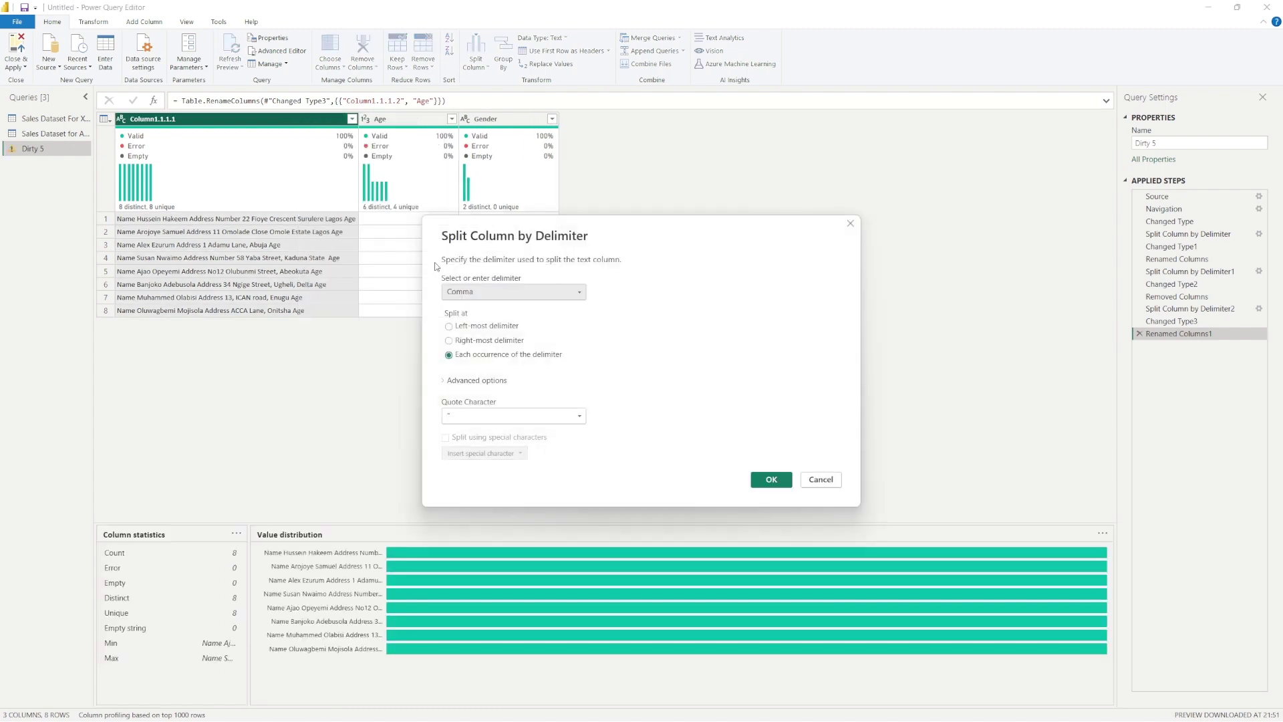
{"action": "left_click", "coordinate": [471, 292]}
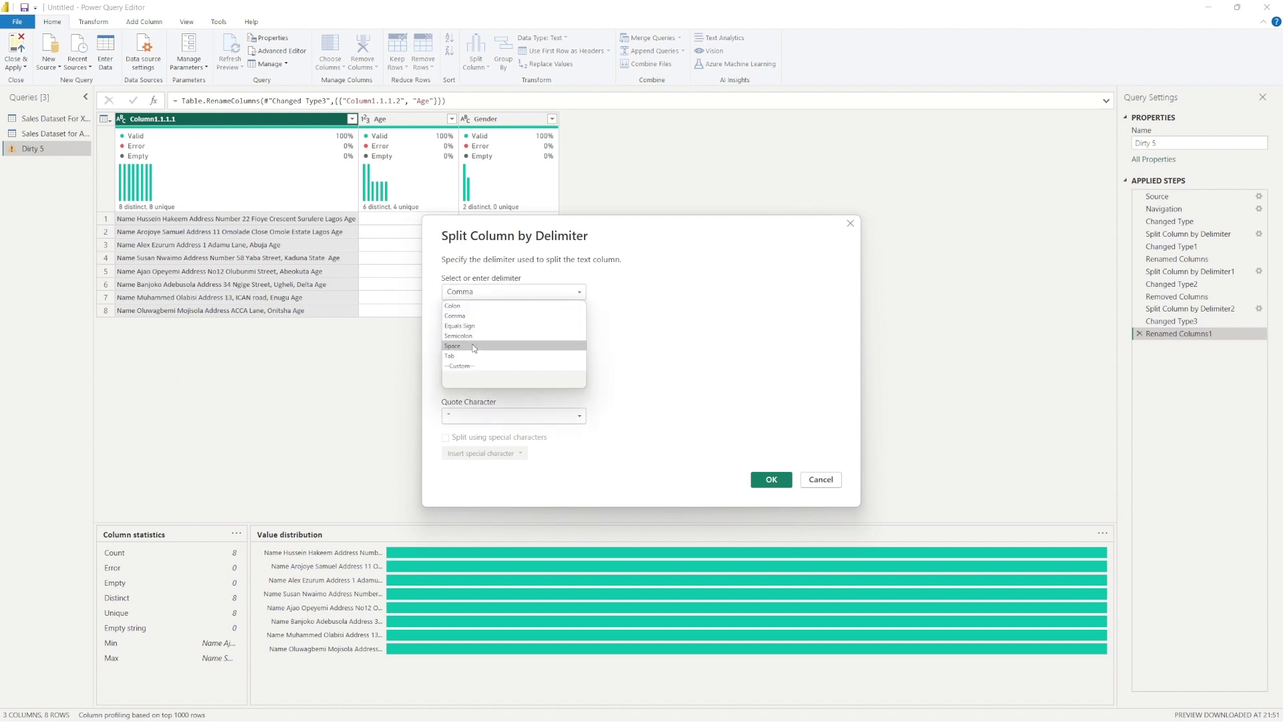
{"action": "left_click", "coordinate": [472, 346]}
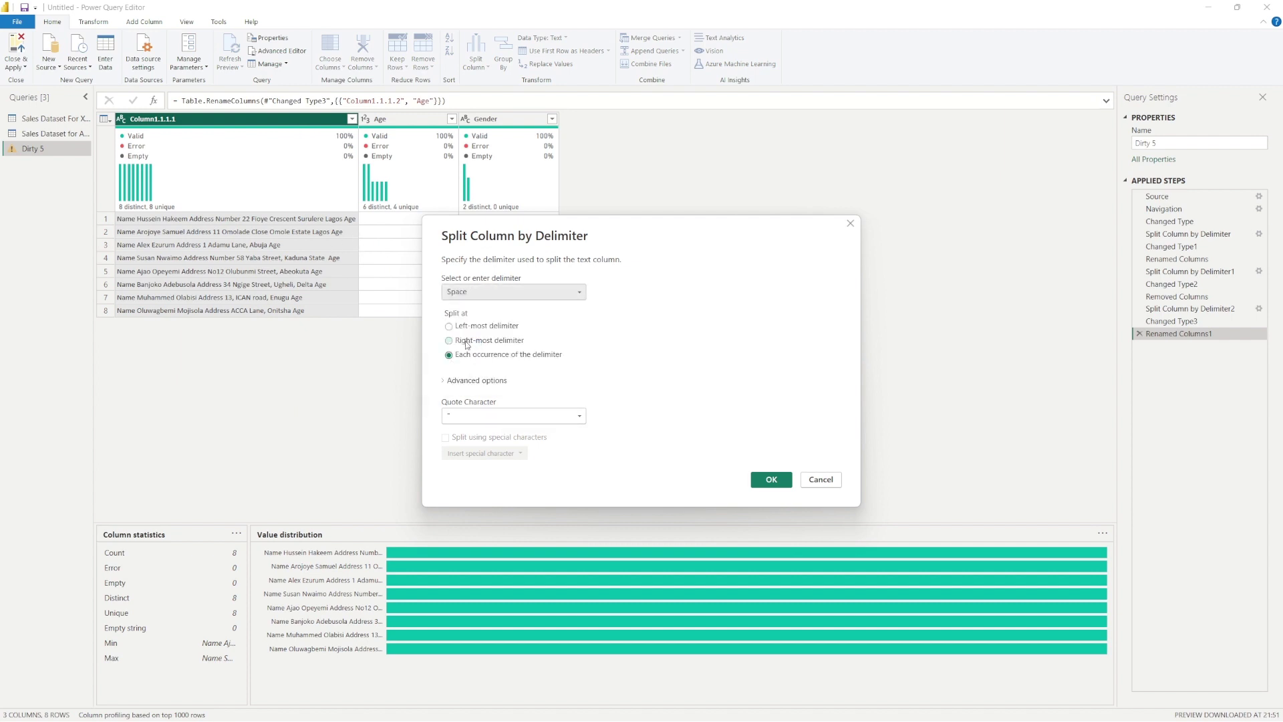
{"action": "left_click", "coordinate": [467, 341]}
{"action": "left_click", "coordinate": [766, 479]}
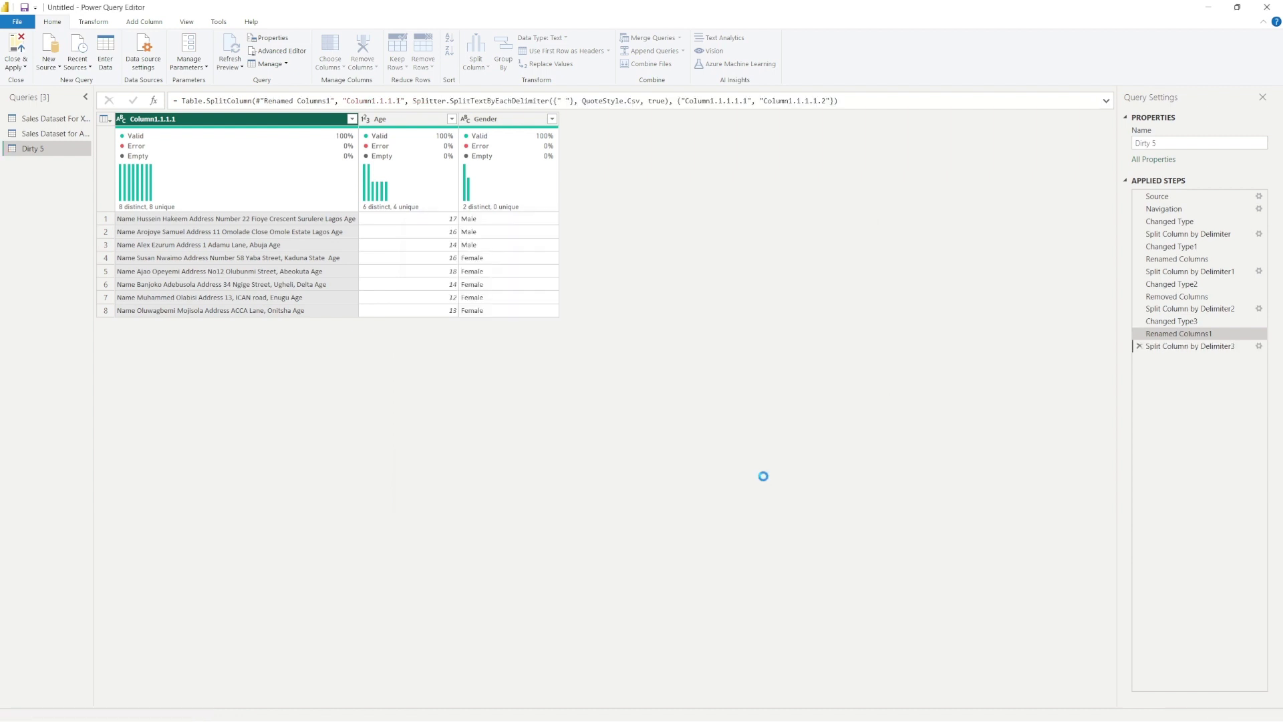
Remove the column that only repeats the word Age and autofit the combined name and address column
{"action": "left_click", "coordinate": [392, 120]}
{"action": "right_click", "coordinate": [392, 119]}
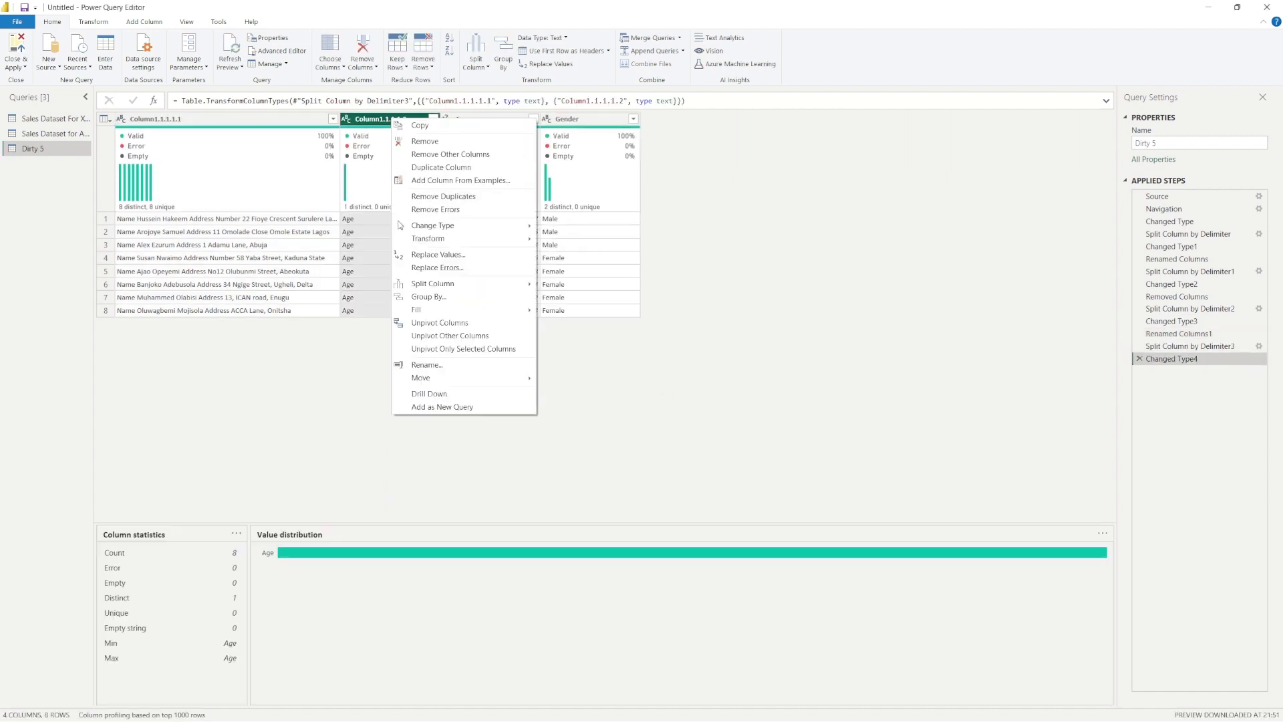
{"action": "left_click", "coordinate": [432, 141]}
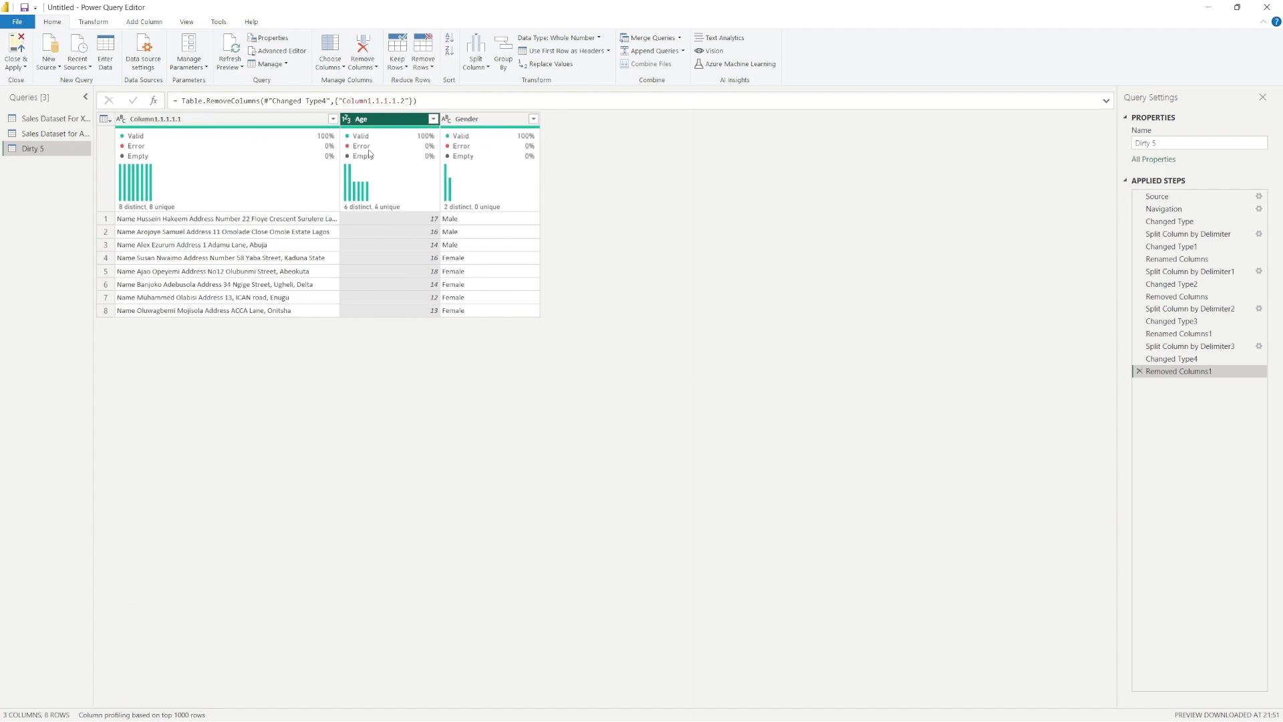
{"action": "double_click", "coordinate": [339, 121]}
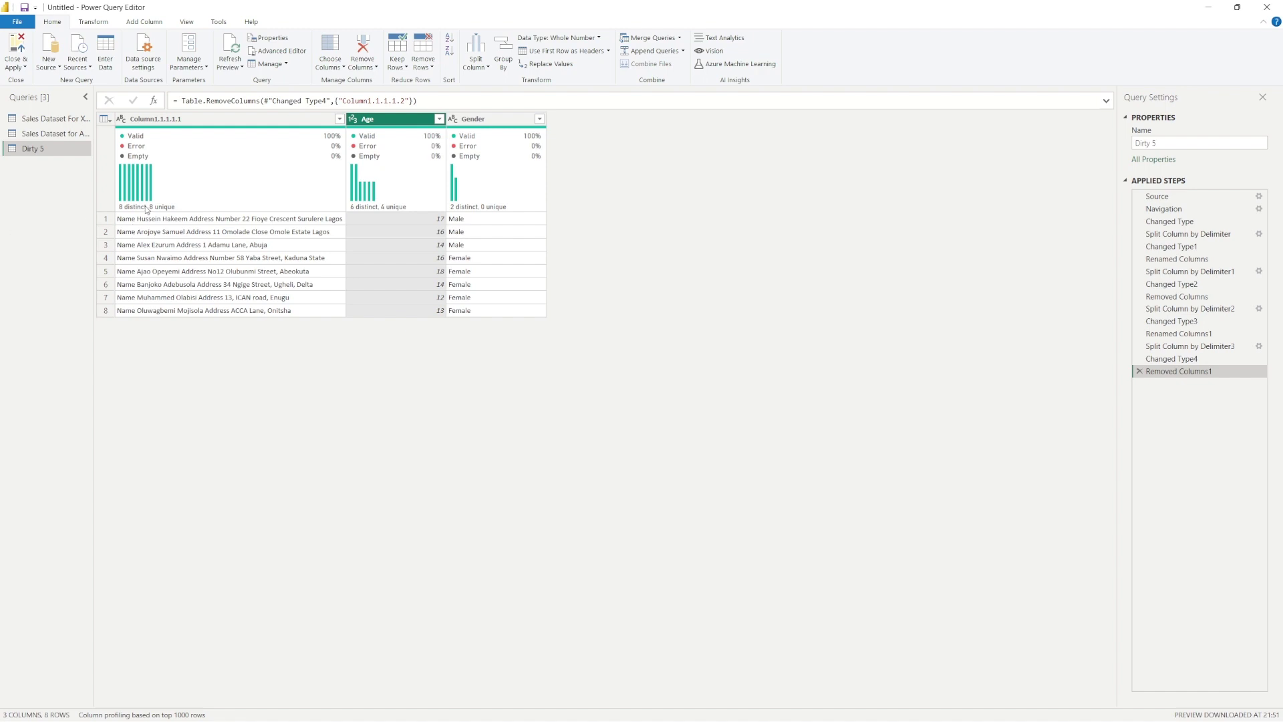
Split the combined name and address column at the left-most space and remove the resulting column that only repeats the word Name
{"action": "right_click", "coordinate": [223, 124]}
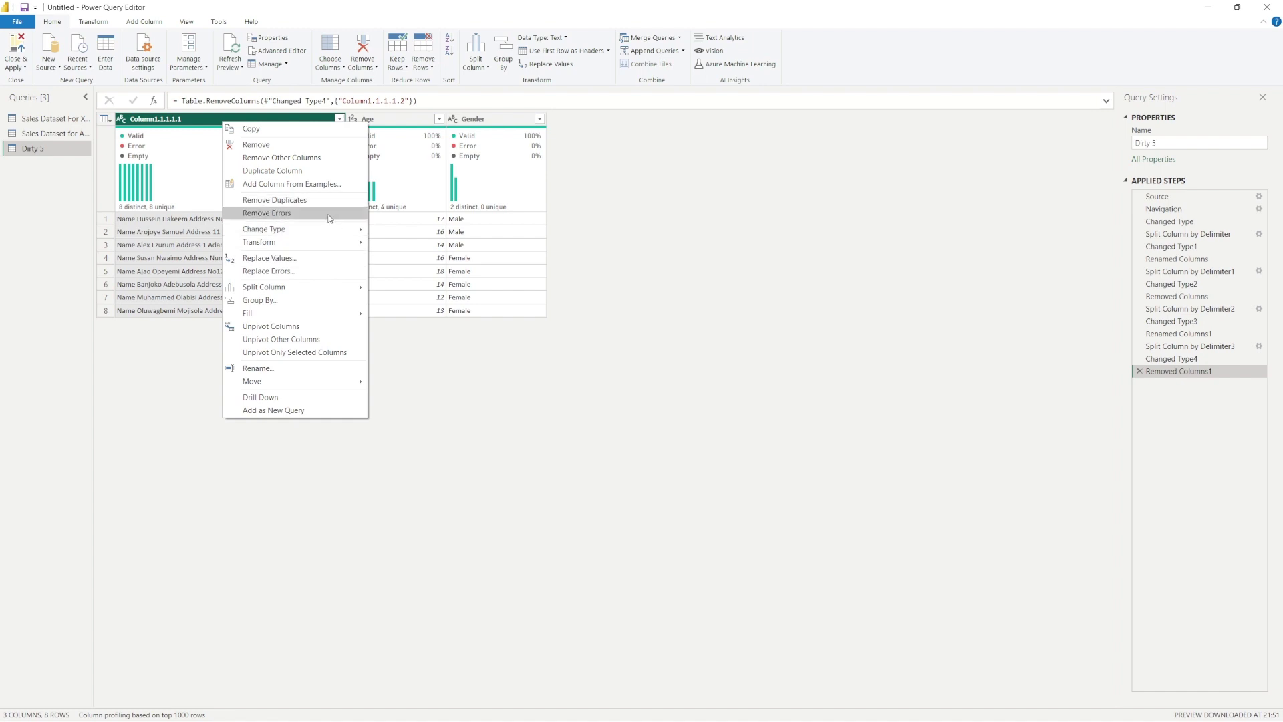
{"action": "mouse_move", "coordinate": [330, 229]}
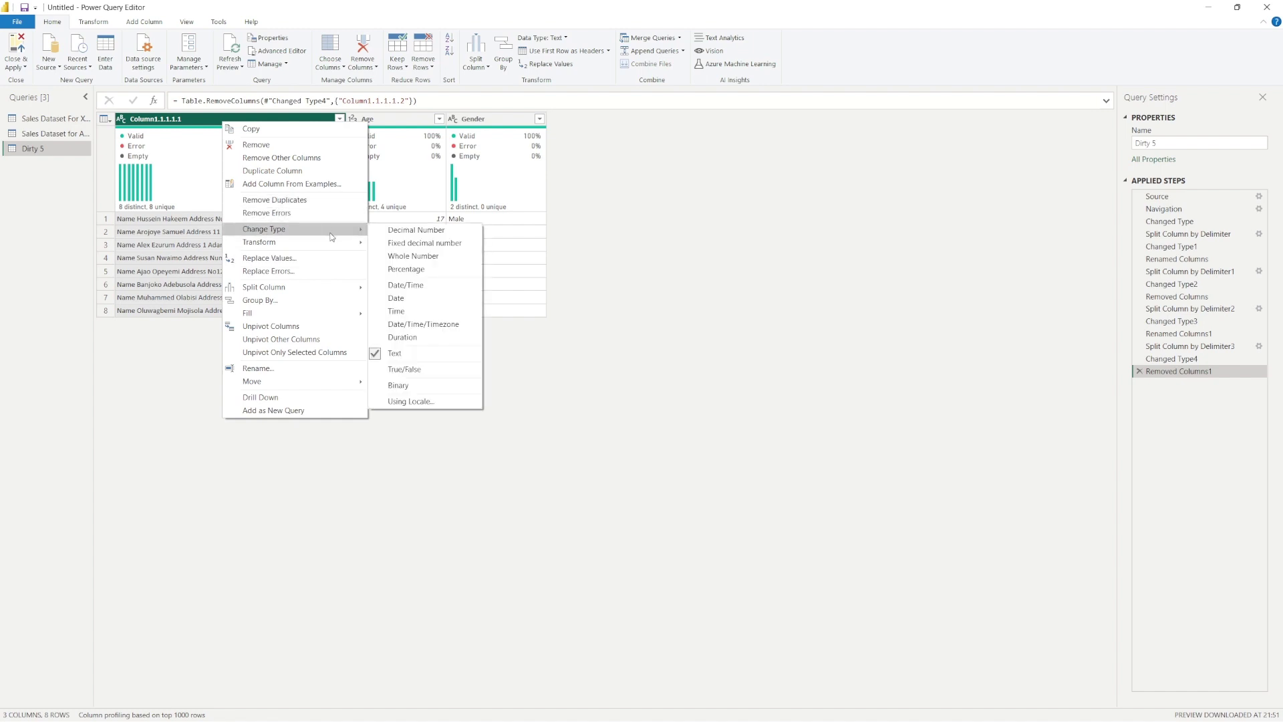
{"action": "mouse_move", "coordinate": [299, 289]}
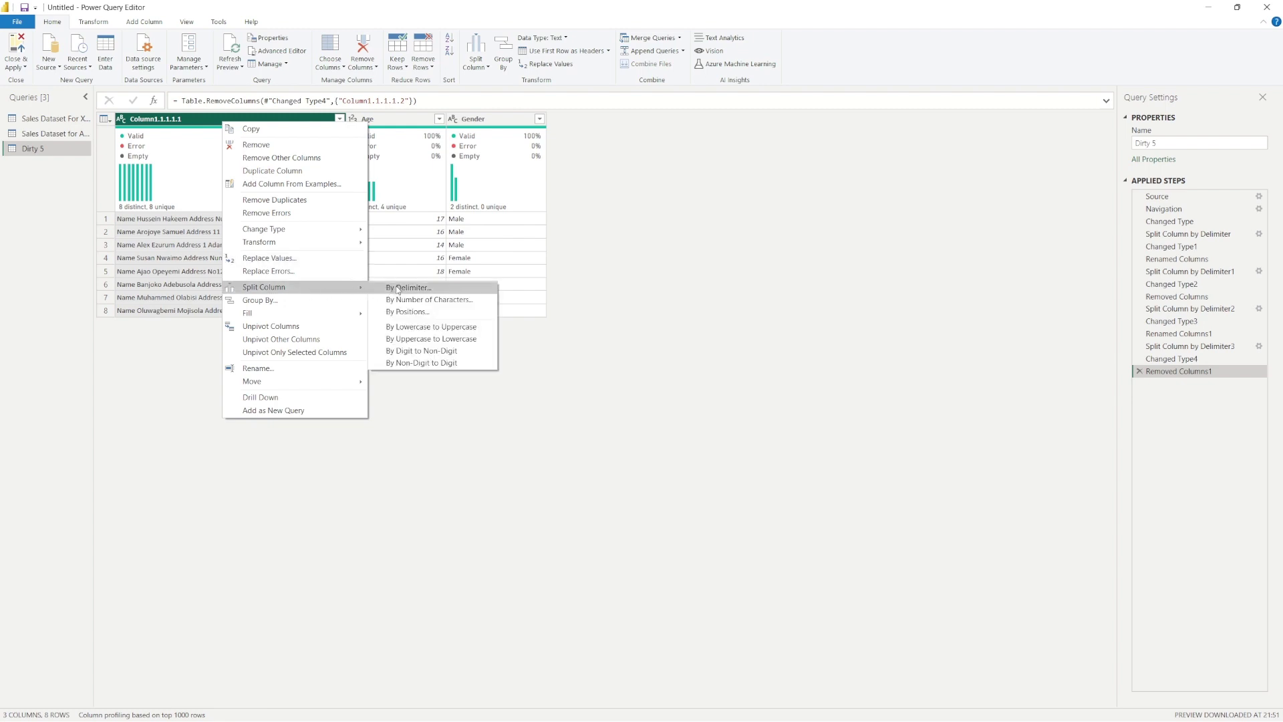
{"action": "left_click", "coordinate": [399, 288]}
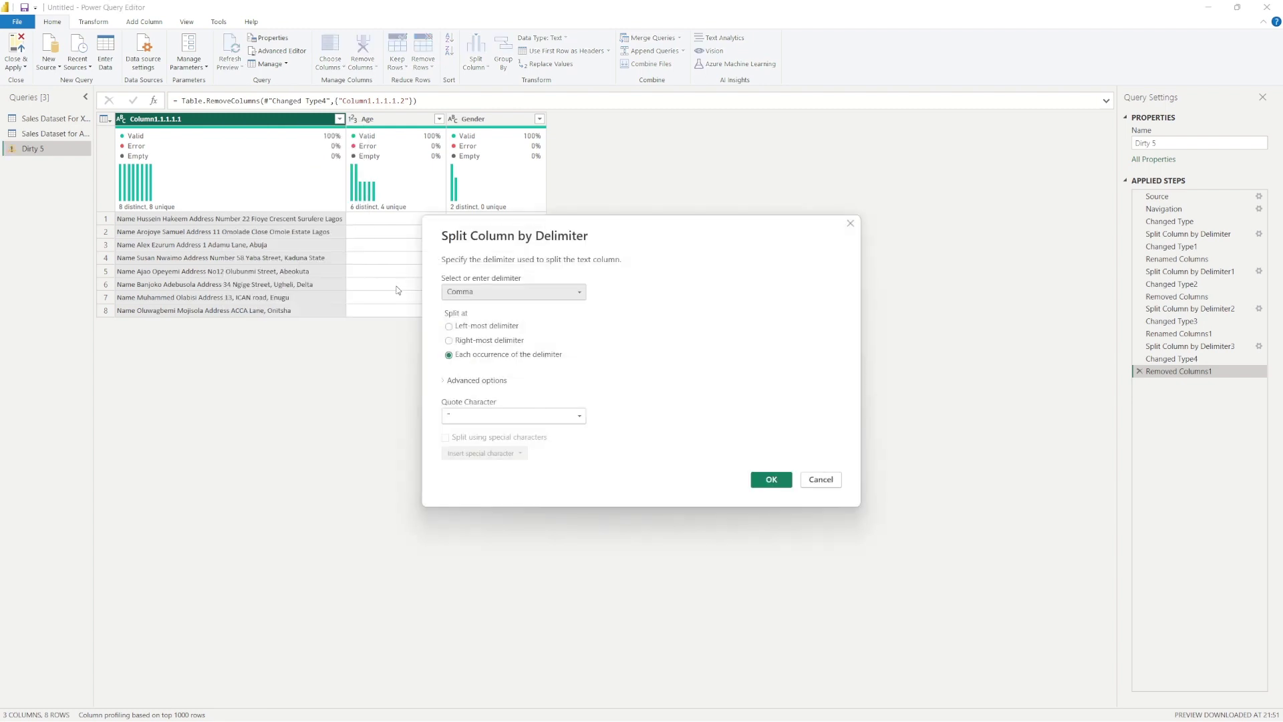
{"action": "left_click", "coordinate": [473, 295]}
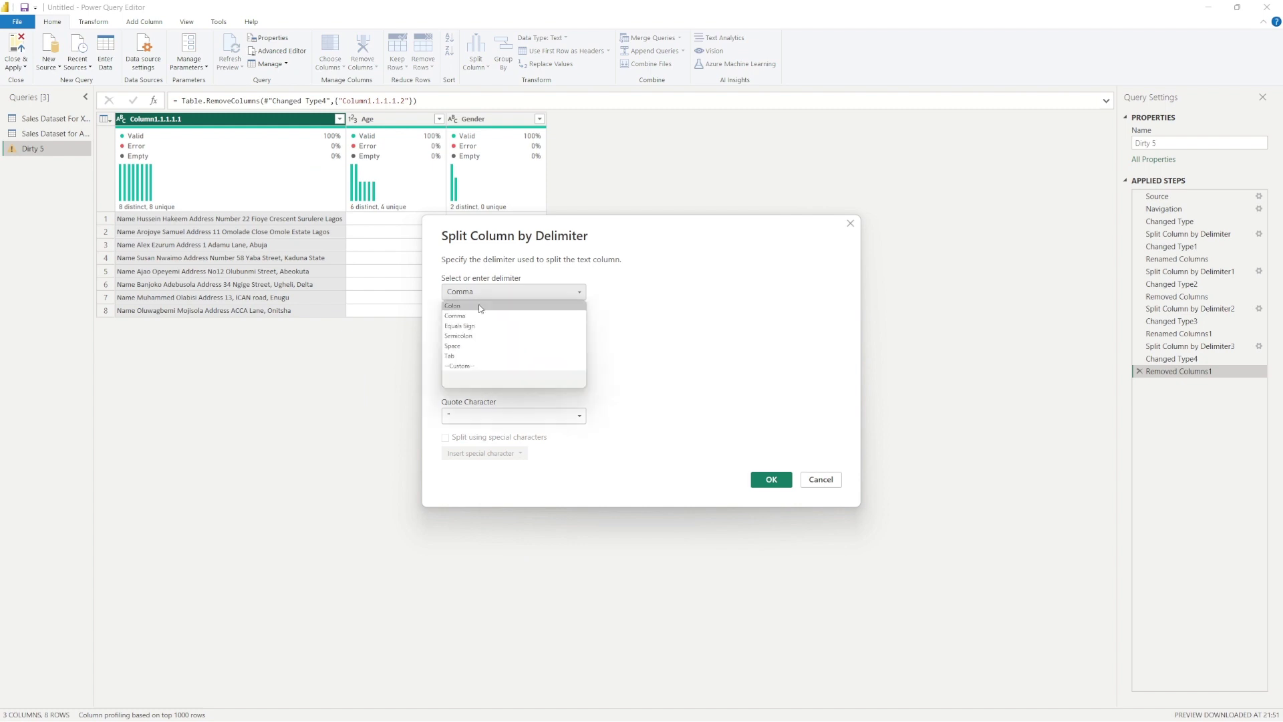
{"action": "left_click", "coordinate": [485, 347]}
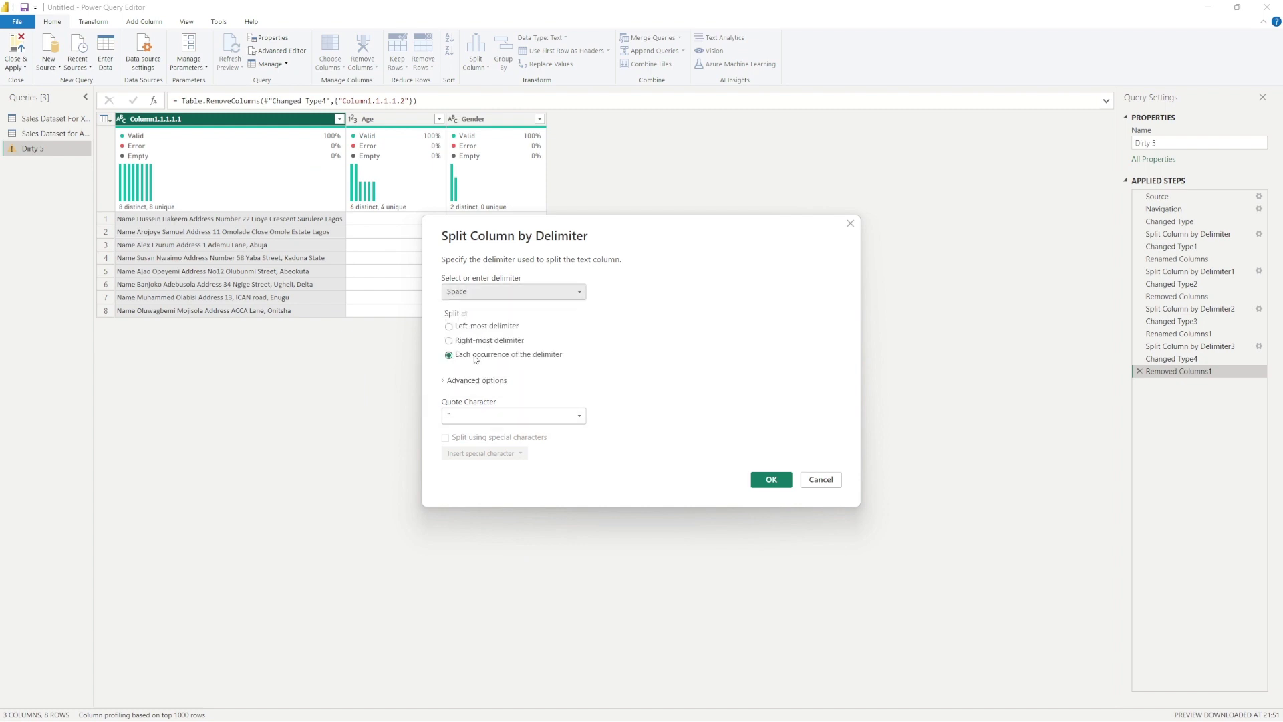
{"action": "left_click", "coordinate": [449, 327]}
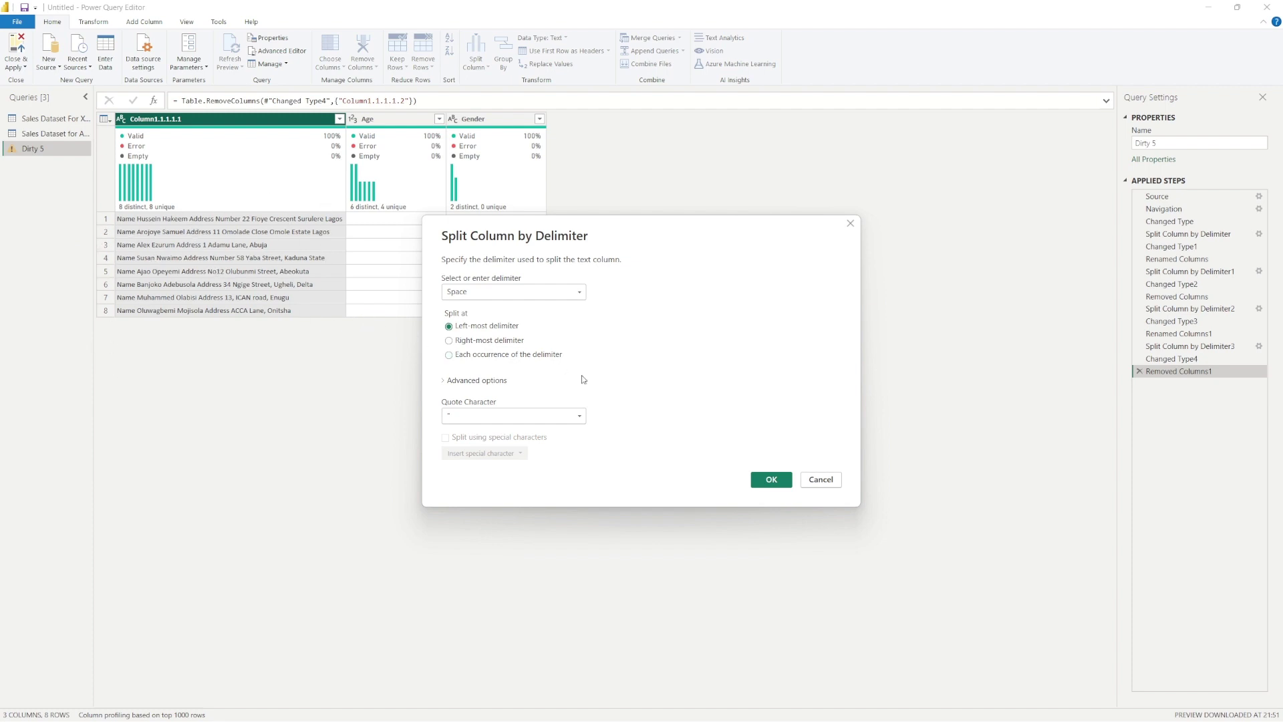
{"action": "left_click", "coordinate": [762, 477]}
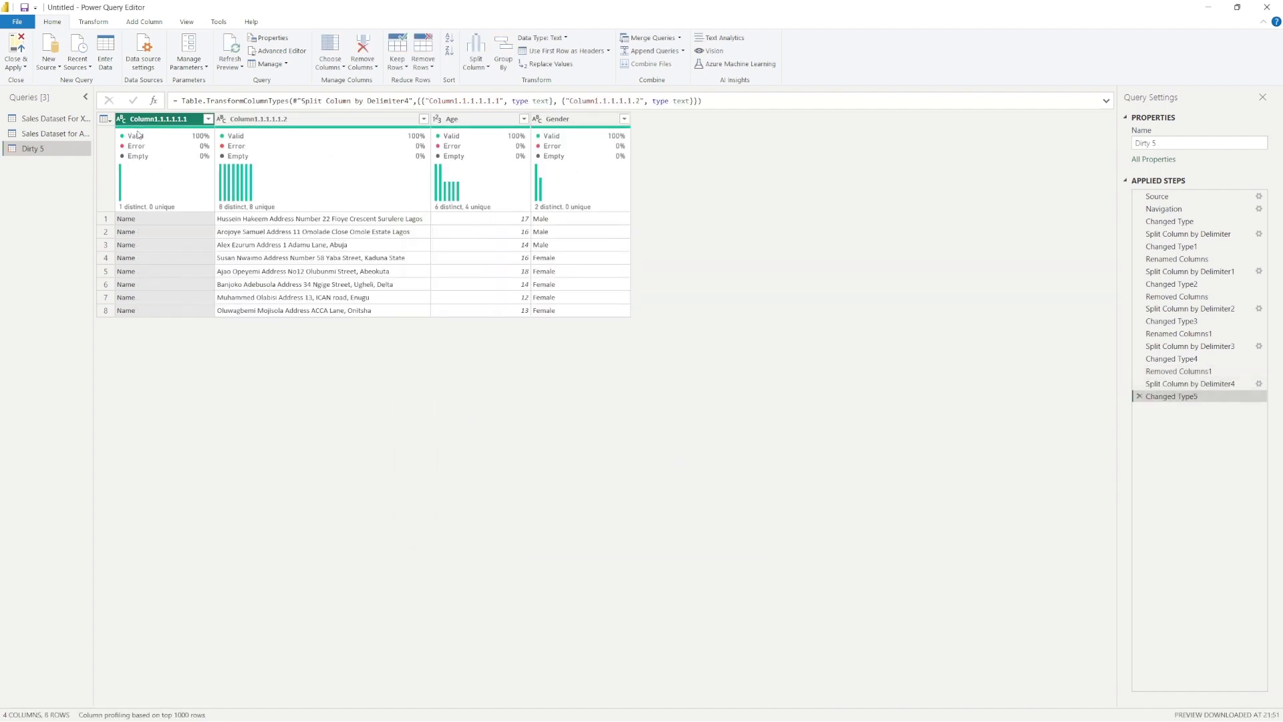
{"action": "right_click", "coordinate": [141, 121]}
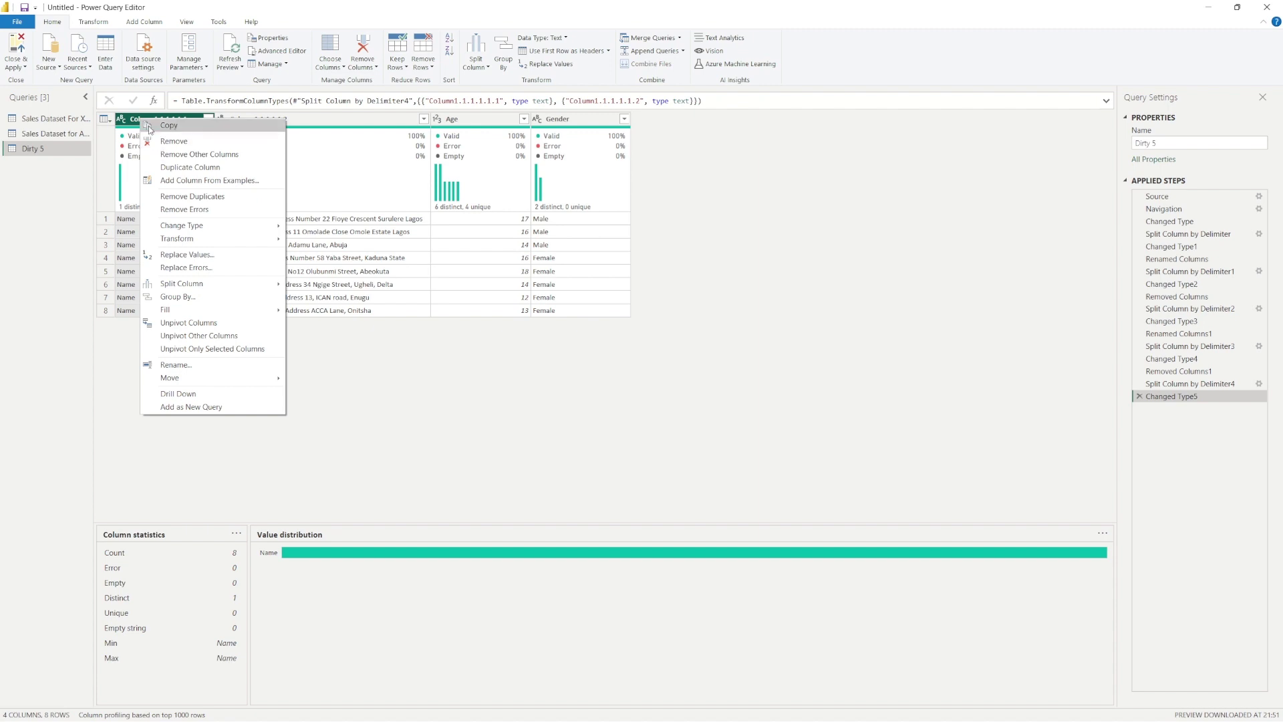
{"action": "left_click", "coordinate": [160, 141]}
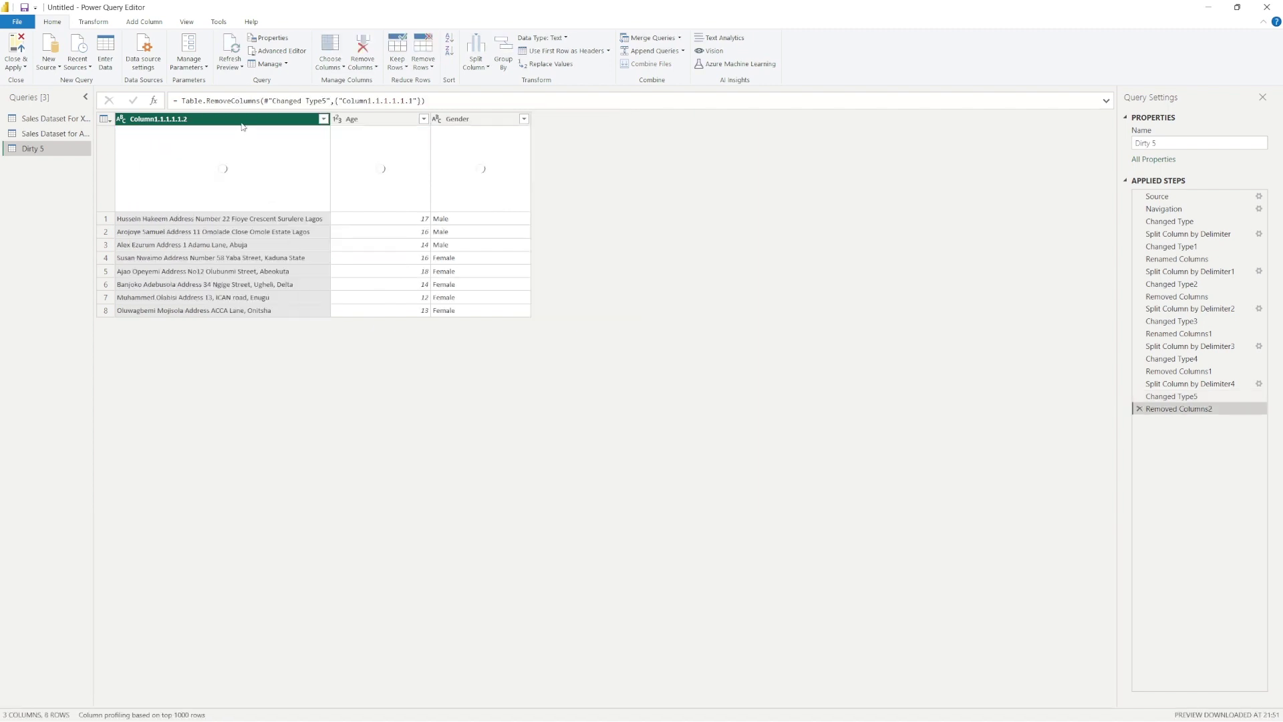
Split the combined name and address column at the left-most space to separate the first names
{"action": "right_click", "coordinate": [170, 121]}
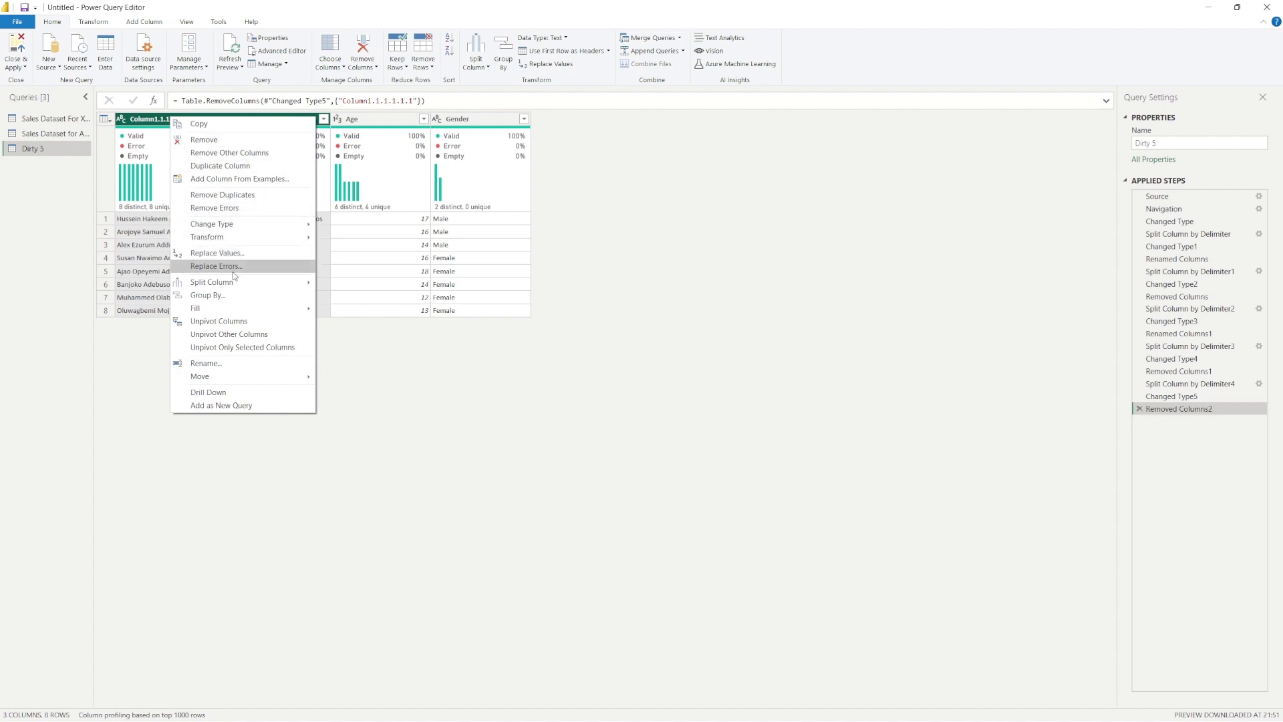
{"action": "mouse_move", "coordinate": [260, 283]}
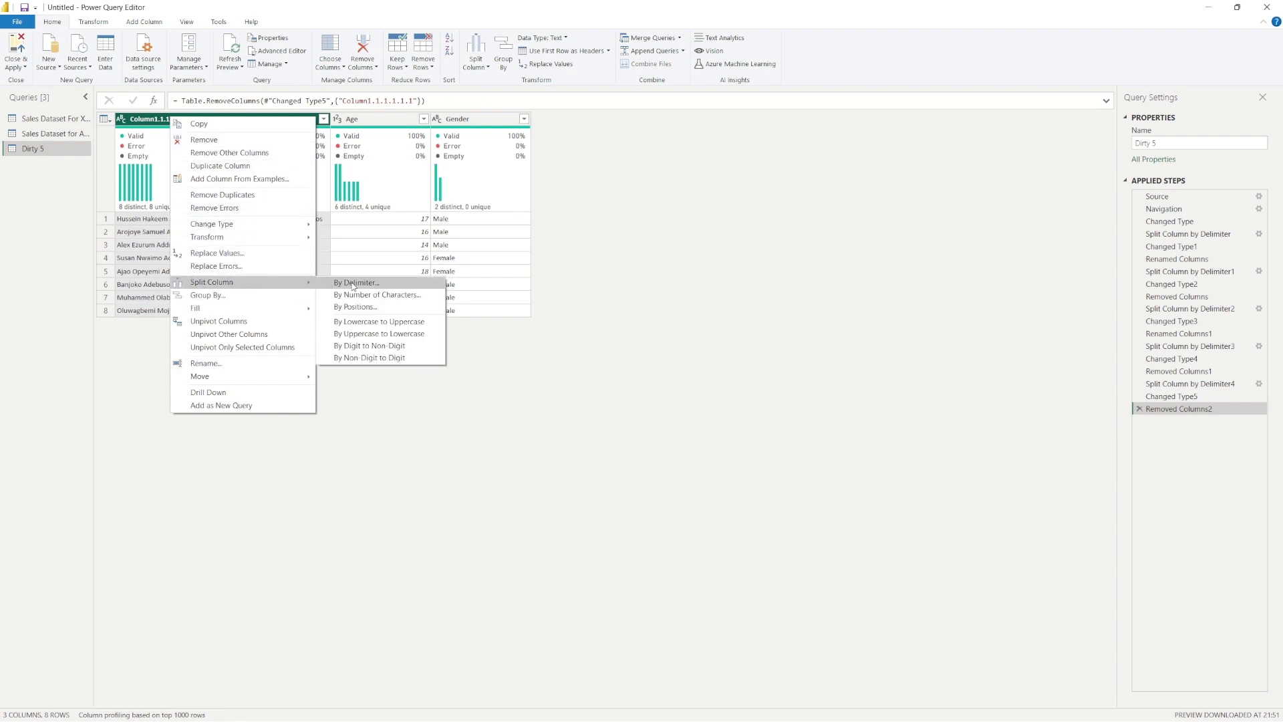
{"action": "left_click", "coordinate": [354, 283]}
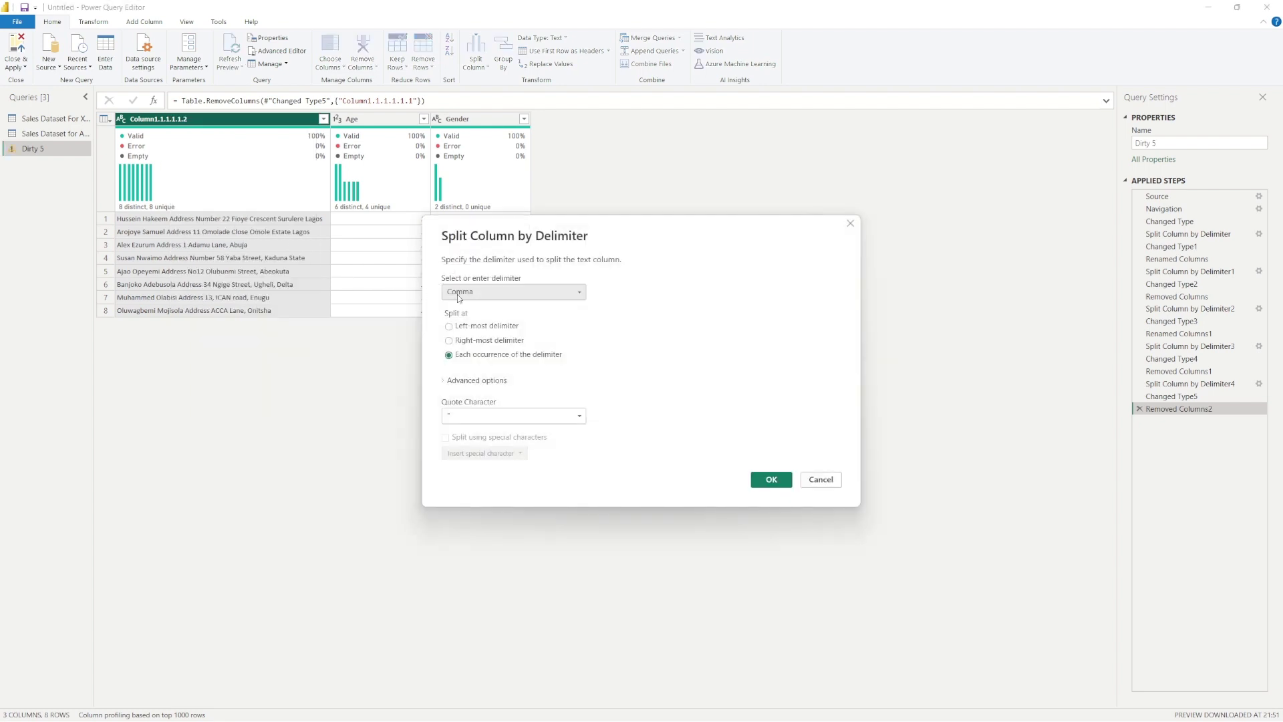
{"action": "left_click", "coordinate": [475, 292]}
{"action": "left_click", "coordinate": [476, 345]}
{"action": "left_click", "coordinate": [449, 340]}
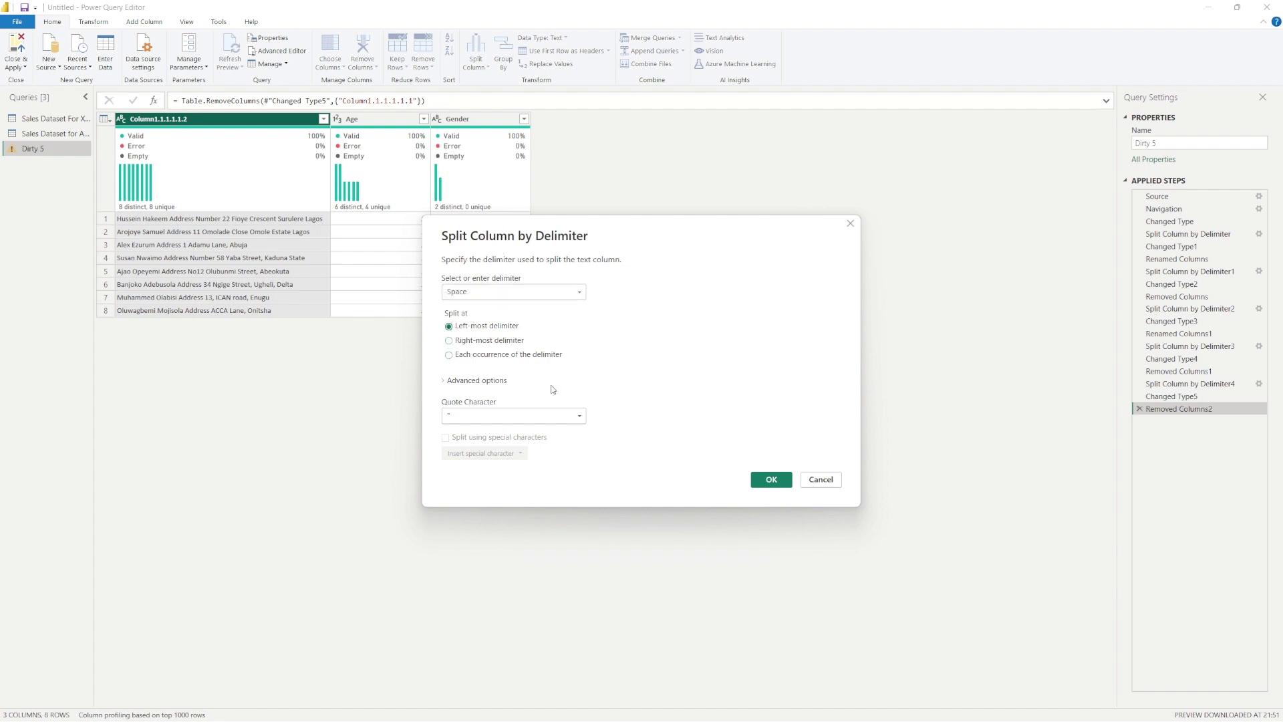
{"action": "left_click", "coordinate": [769, 479]}
Rename the column holding the separated first names to First Name
{"action": "double_click", "coordinate": [156, 118]}
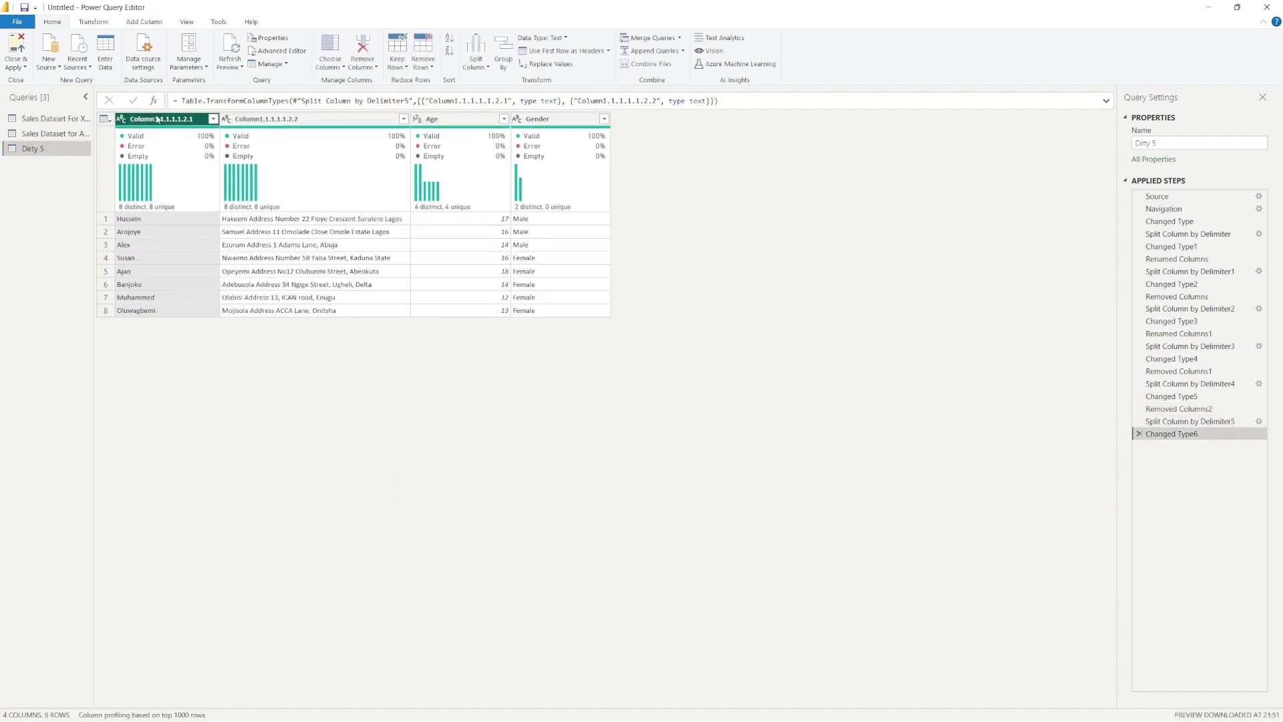
{"action": "type", "text": "First Name"}
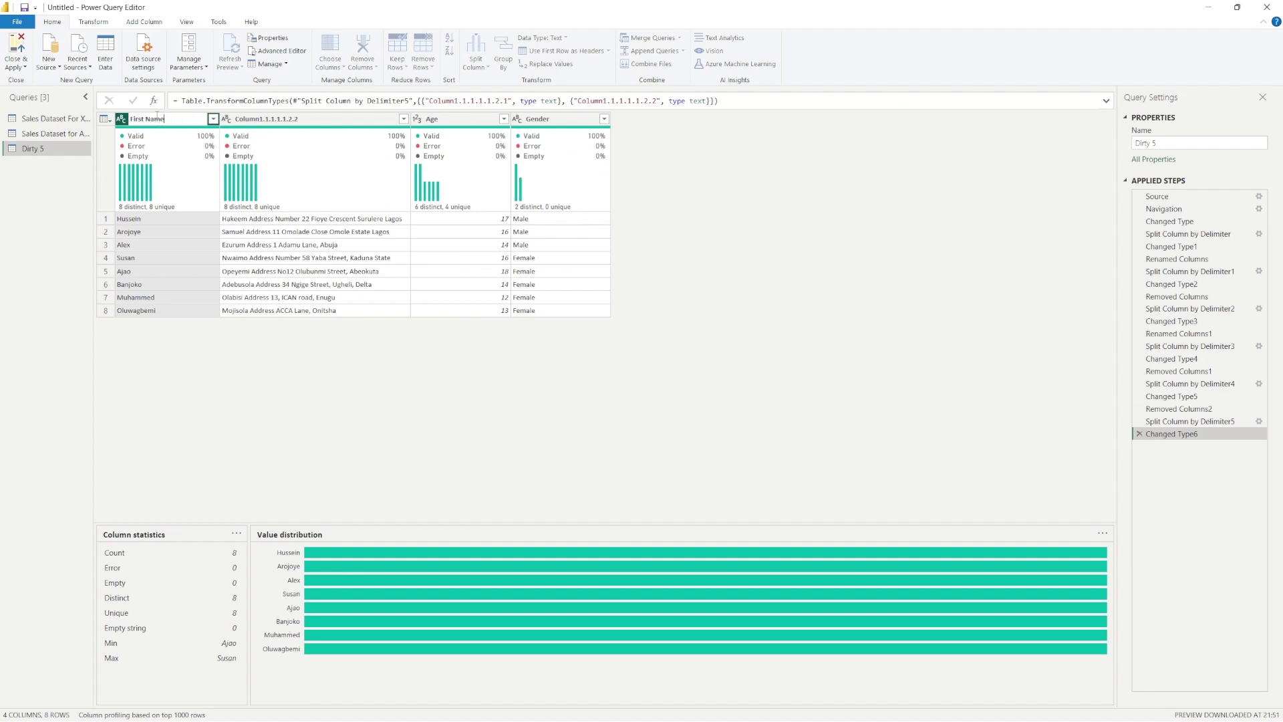
{"action": "key", "text": "Tab"}
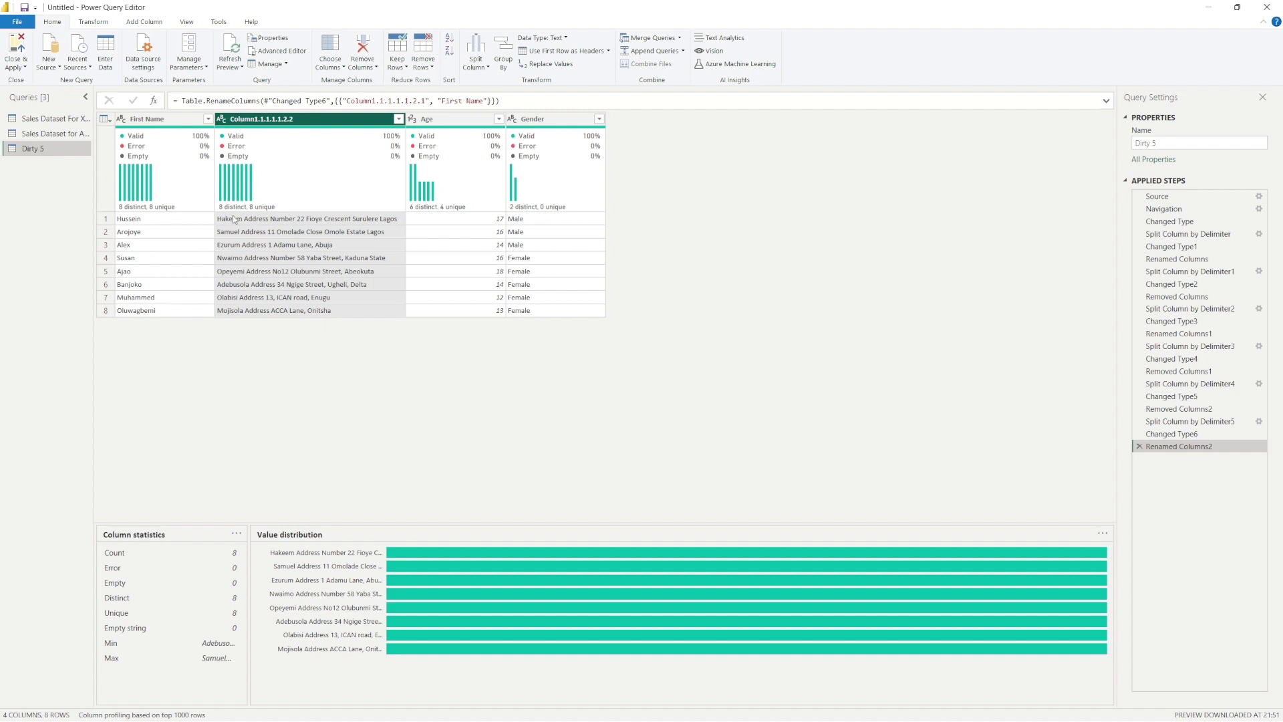
Split the remaining surname and address column at the left-most space to separate the last names
{"action": "right_click", "coordinate": [247, 121]}
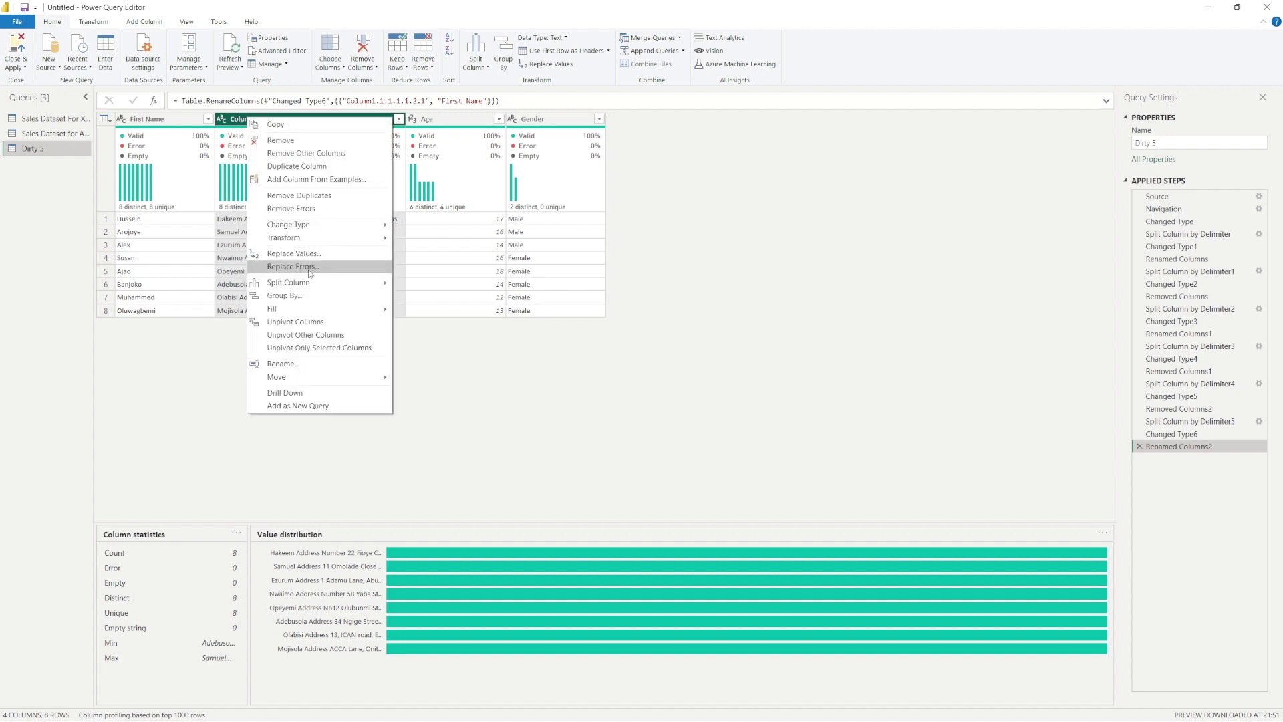
{"action": "mouse_move", "coordinate": [368, 289]}
{"action": "left_click", "coordinate": [431, 289]}
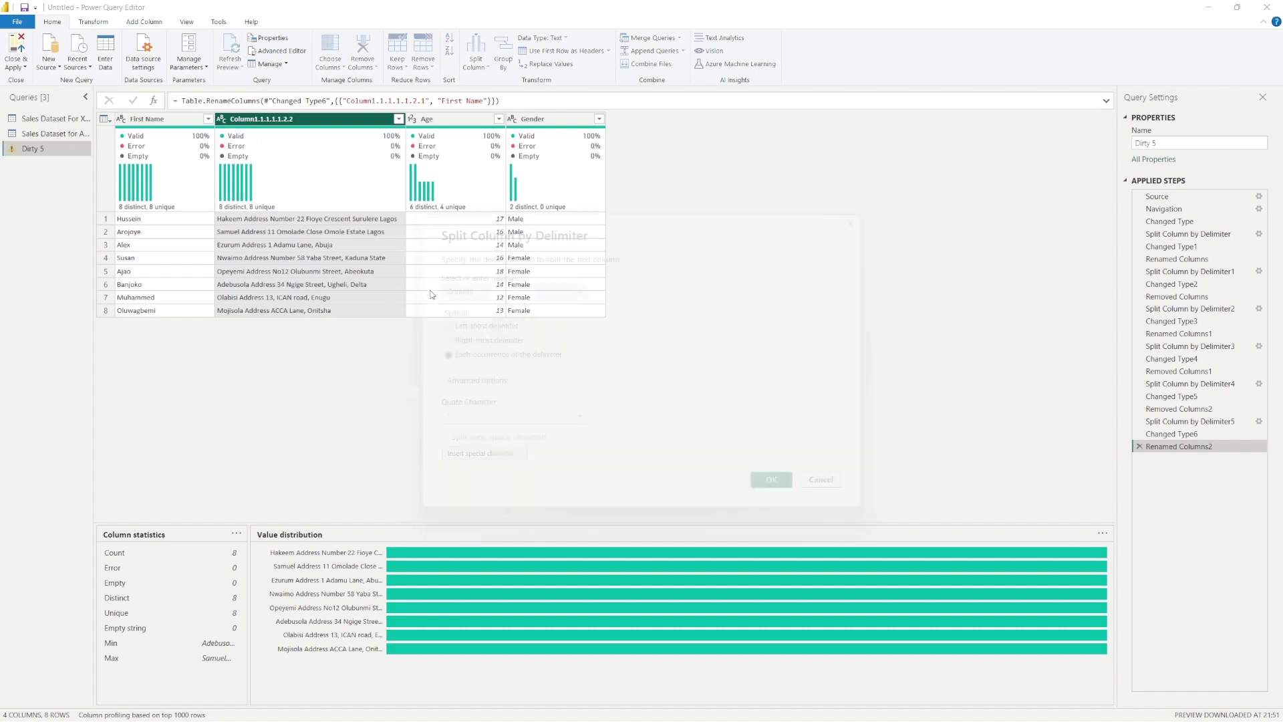
{"action": "left_click", "coordinate": [466, 292]}
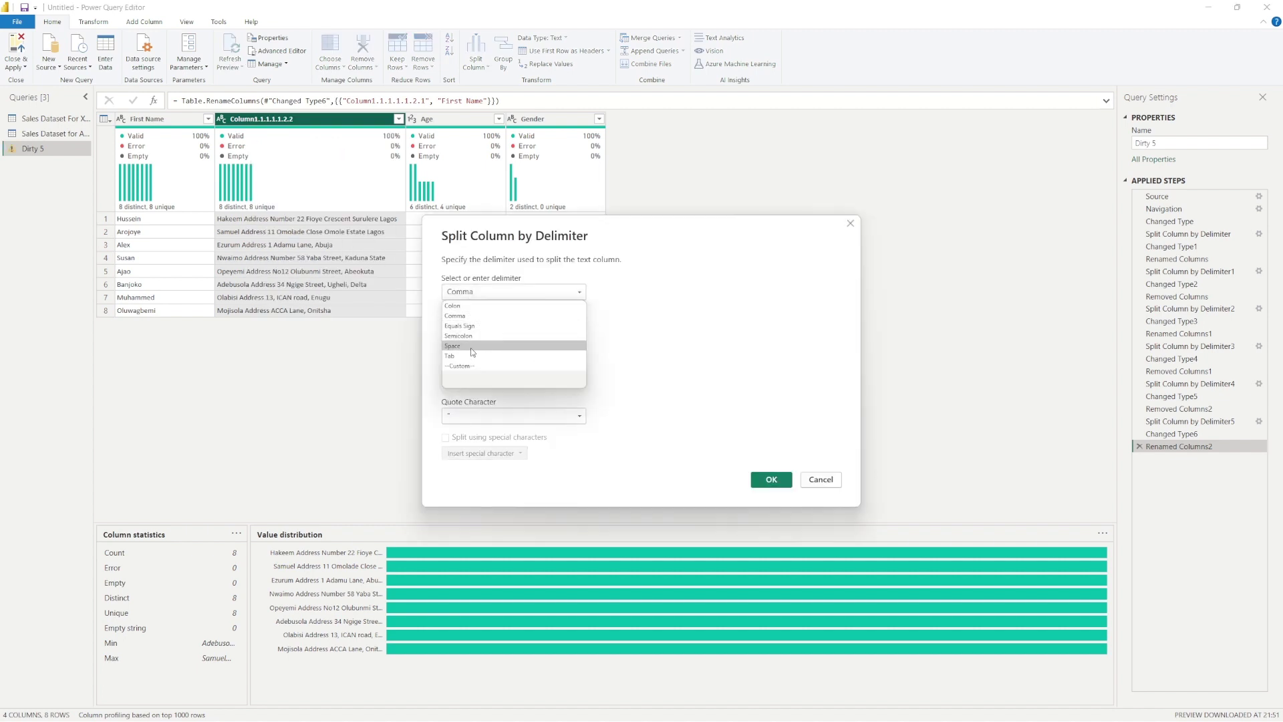
{"action": "left_click", "coordinate": [470, 346]}
{"action": "left_click", "coordinate": [449, 327]}
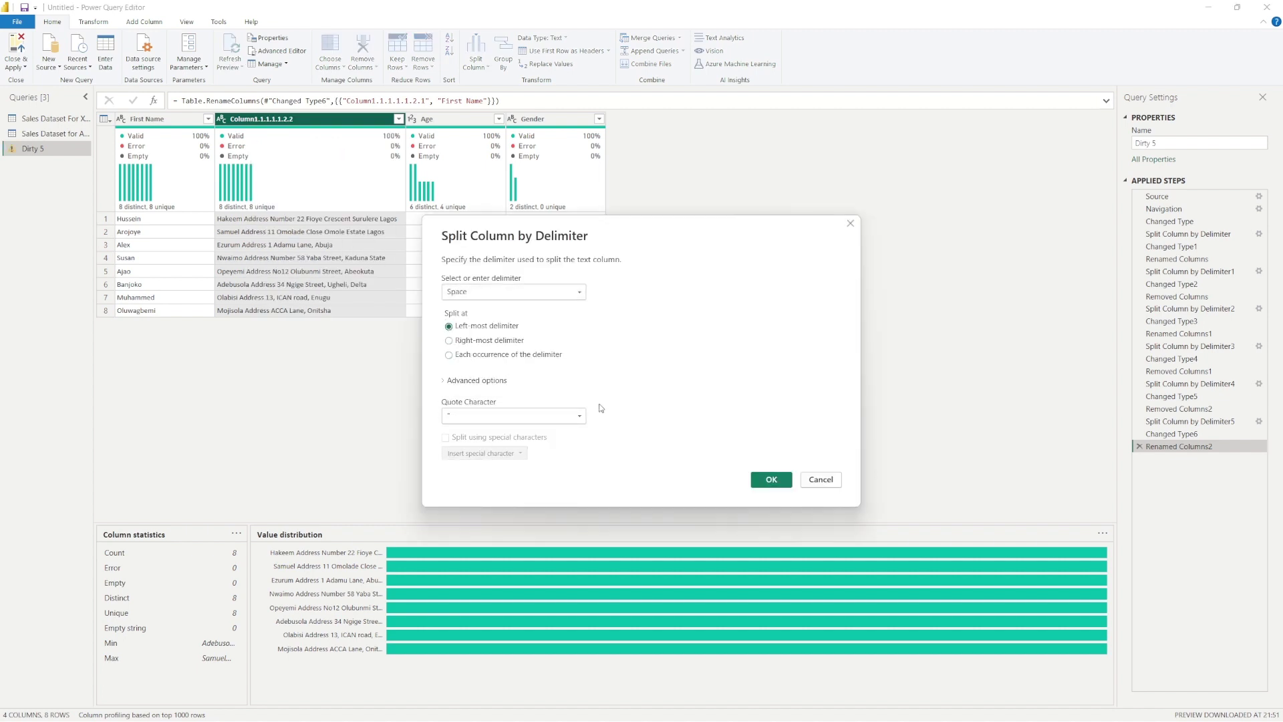
{"action": "left_click", "coordinate": [772, 479]}
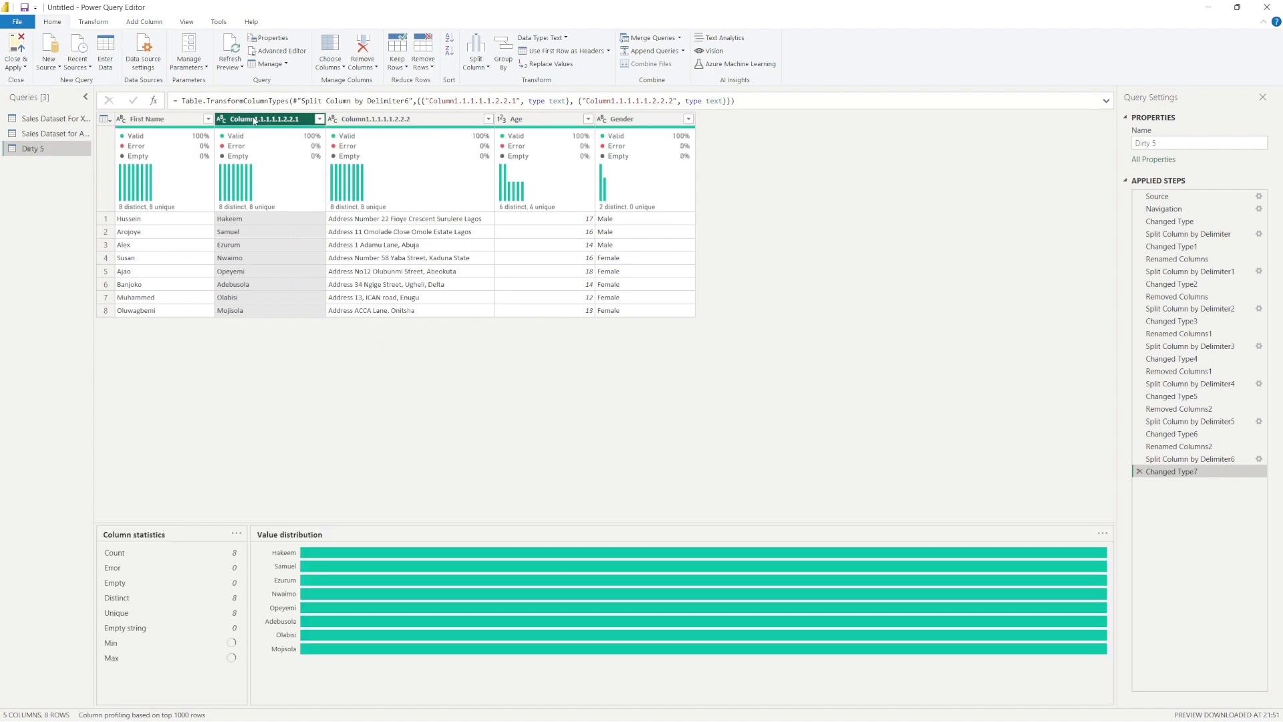
Rename the column holding the separated surnames to Last Name
{"action": "double_click", "coordinate": [254, 118]}
{"action": "key", "text": "BackSpace"}
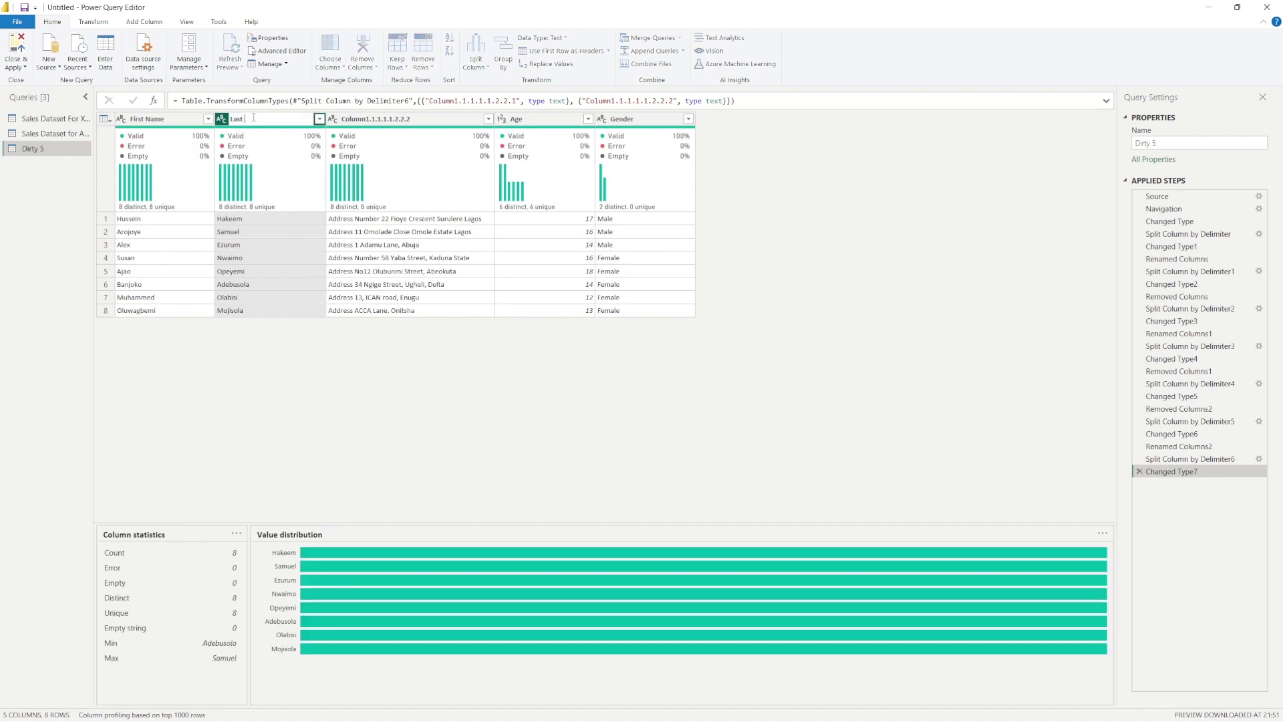
{"action": "type", "text": "Last Name"}
{"action": "key", "text": "Return"}
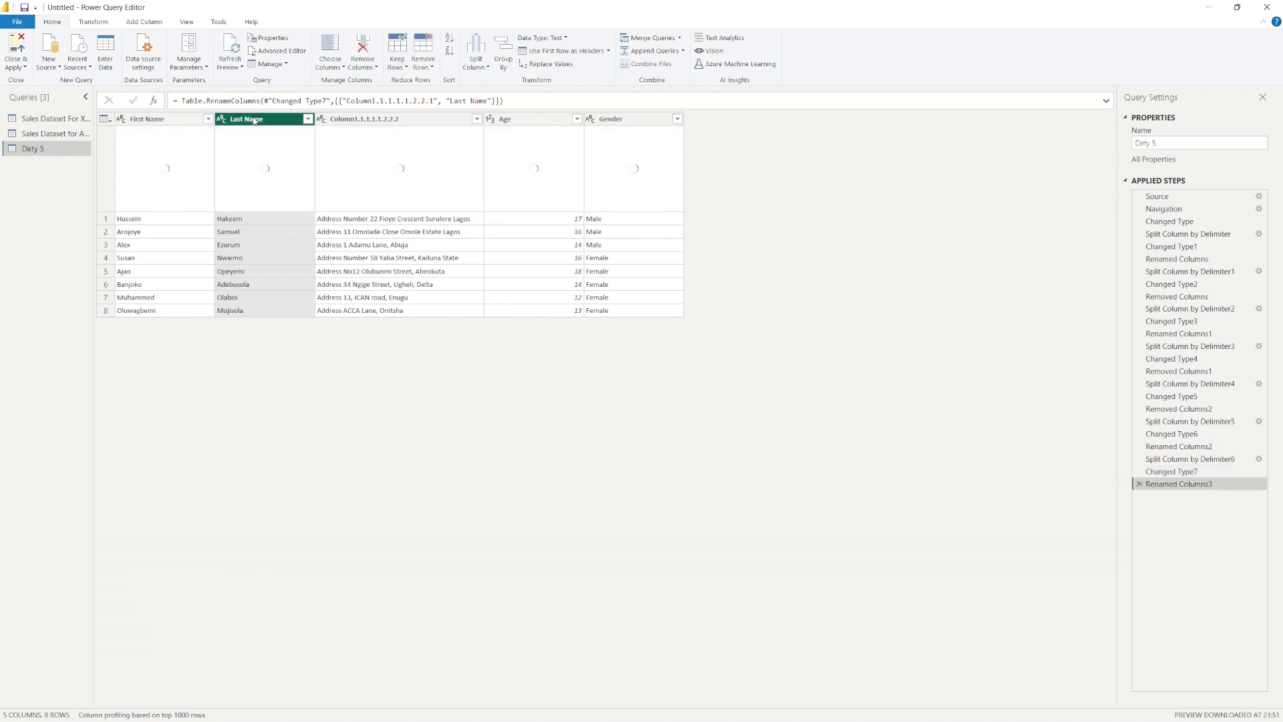
Split the address column at the left-most space to separate the leading word Address from the actual addresses
{"action": "left_click", "coordinate": [347, 120]}
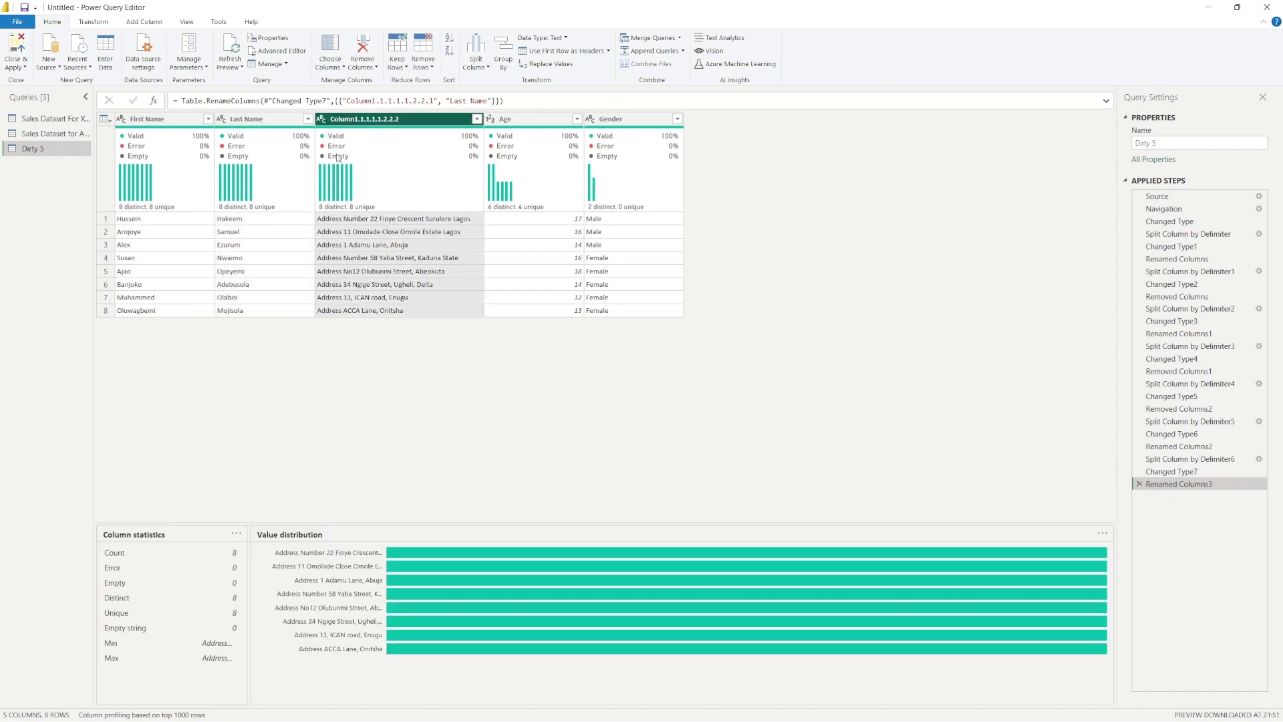
{"action": "right_click", "coordinate": [347, 120]}
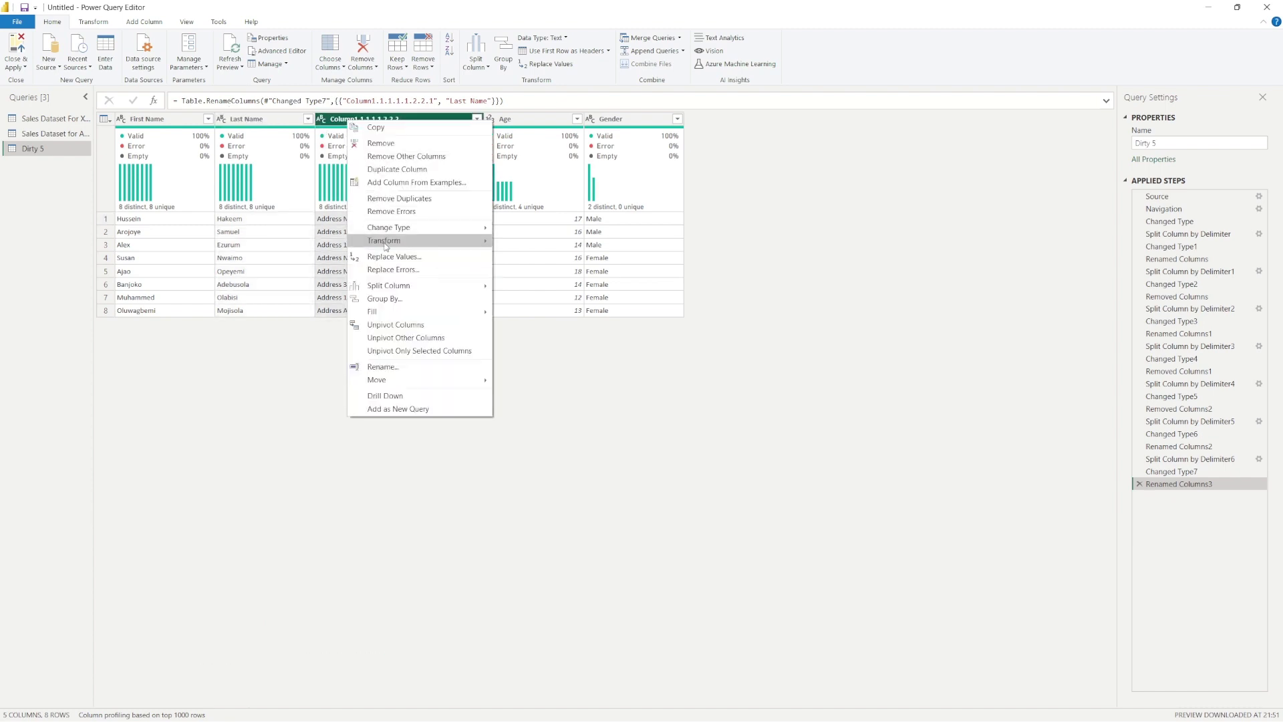
{"action": "mouse_move", "coordinate": [410, 290]}
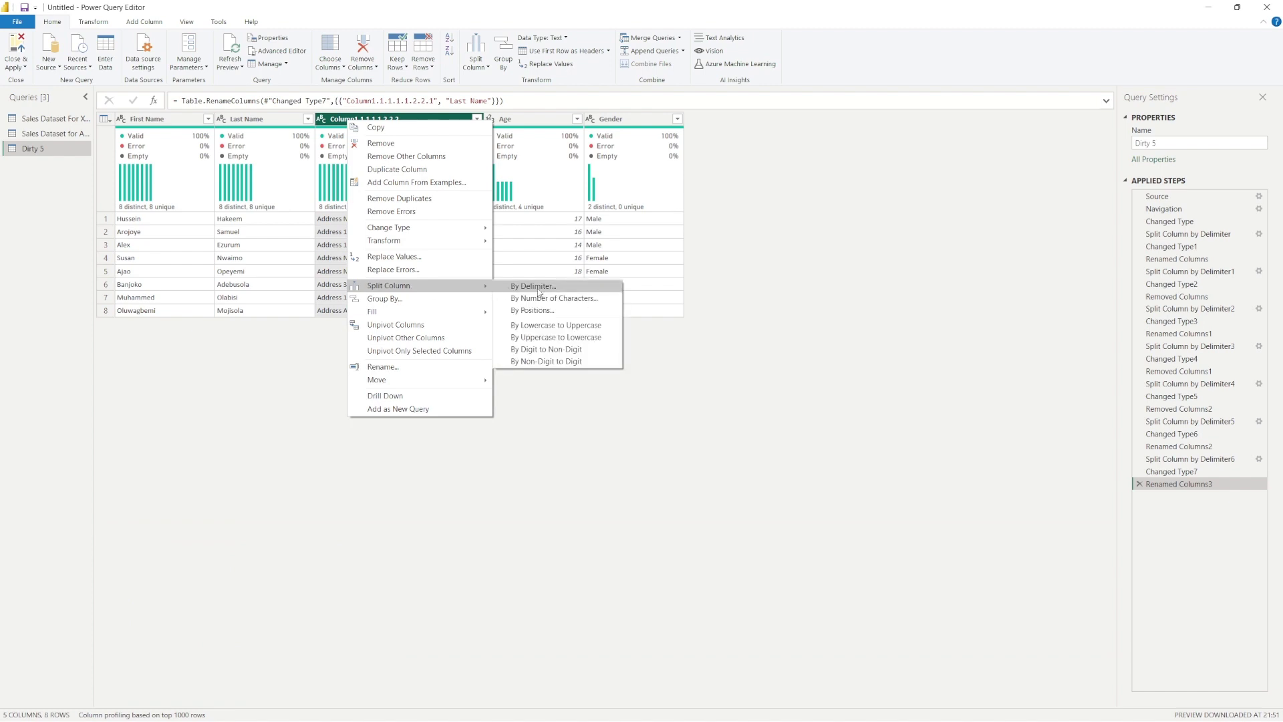
{"action": "left_click", "coordinate": [546, 292]}
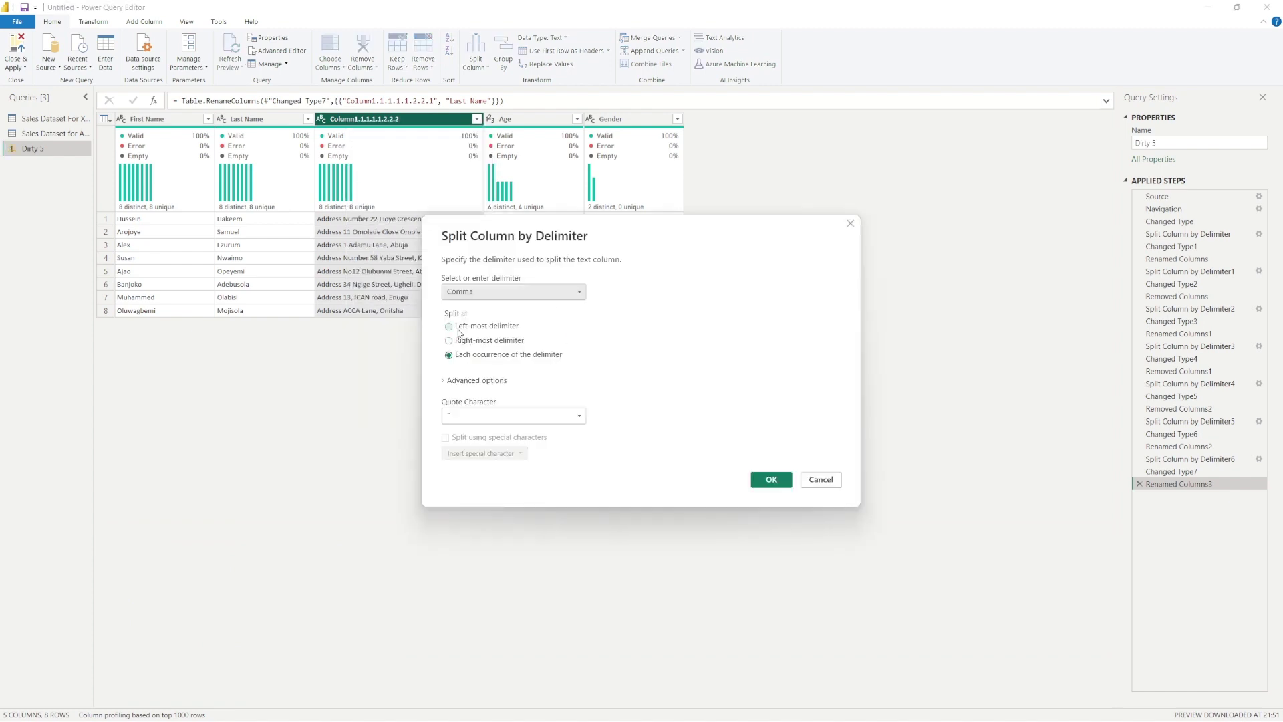
{"action": "left_click", "coordinate": [461, 294]}
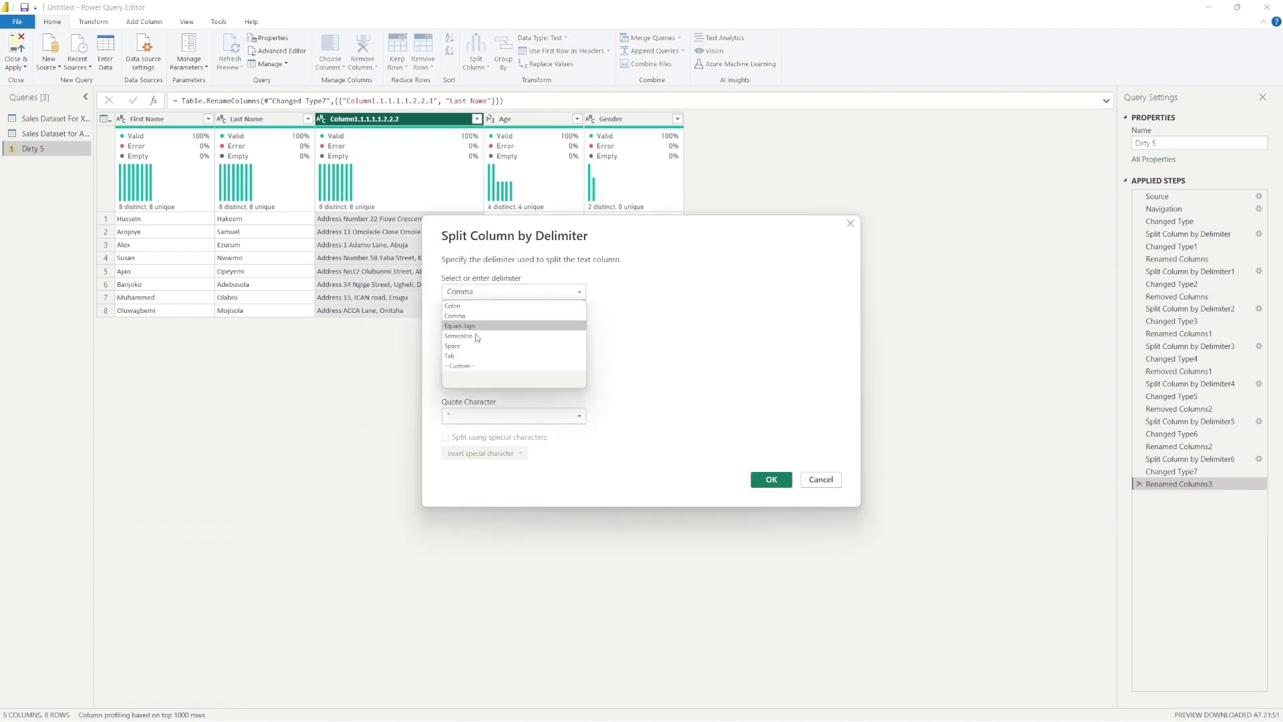
{"action": "left_click", "coordinate": [458, 336]}
{"action": "left_click", "coordinate": [771, 479]}
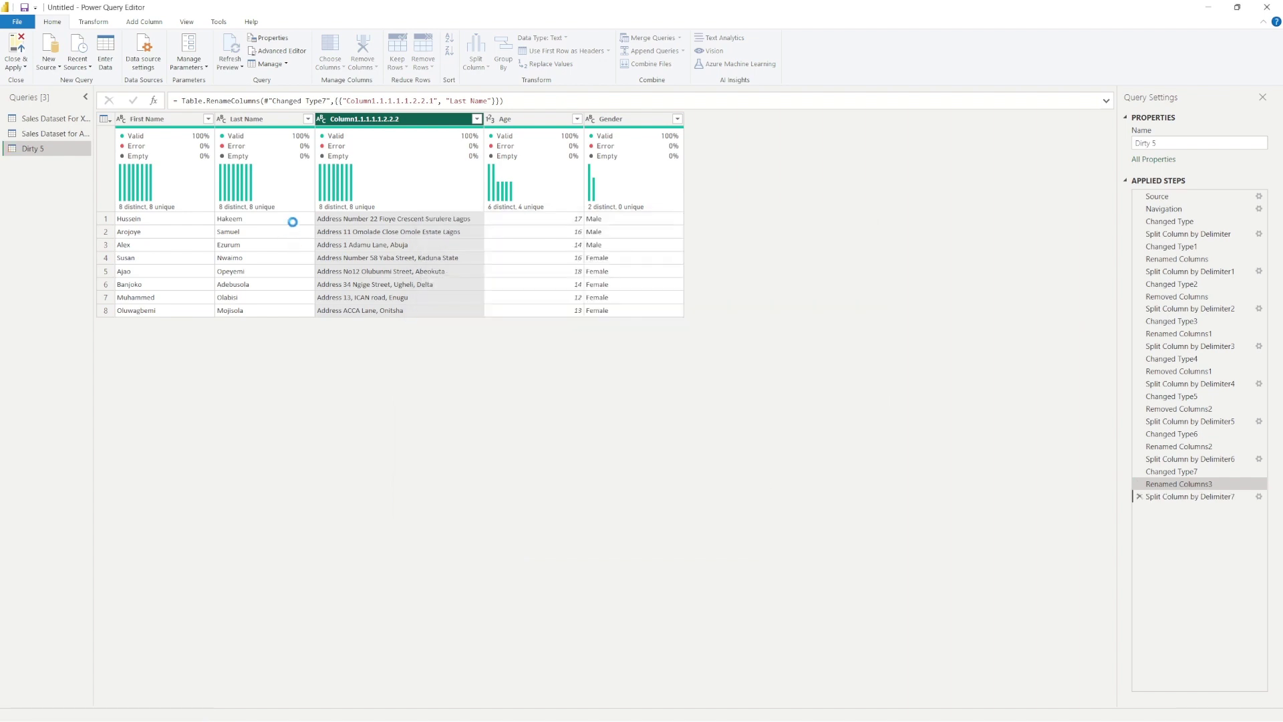
Remove the column that only repeats the word Address and rename the remaining address details column to Address
{"action": "right_click", "coordinate": [342, 120]}
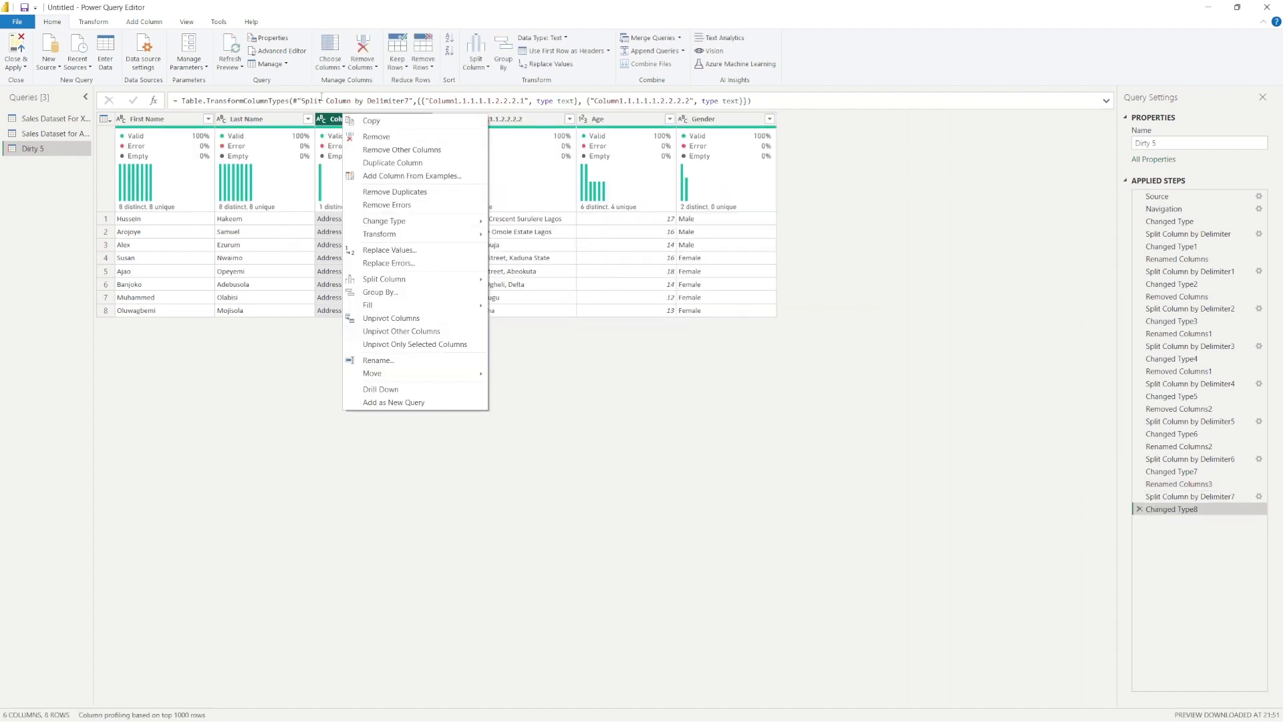
{"action": "right_click", "coordinate": [336, 117]}
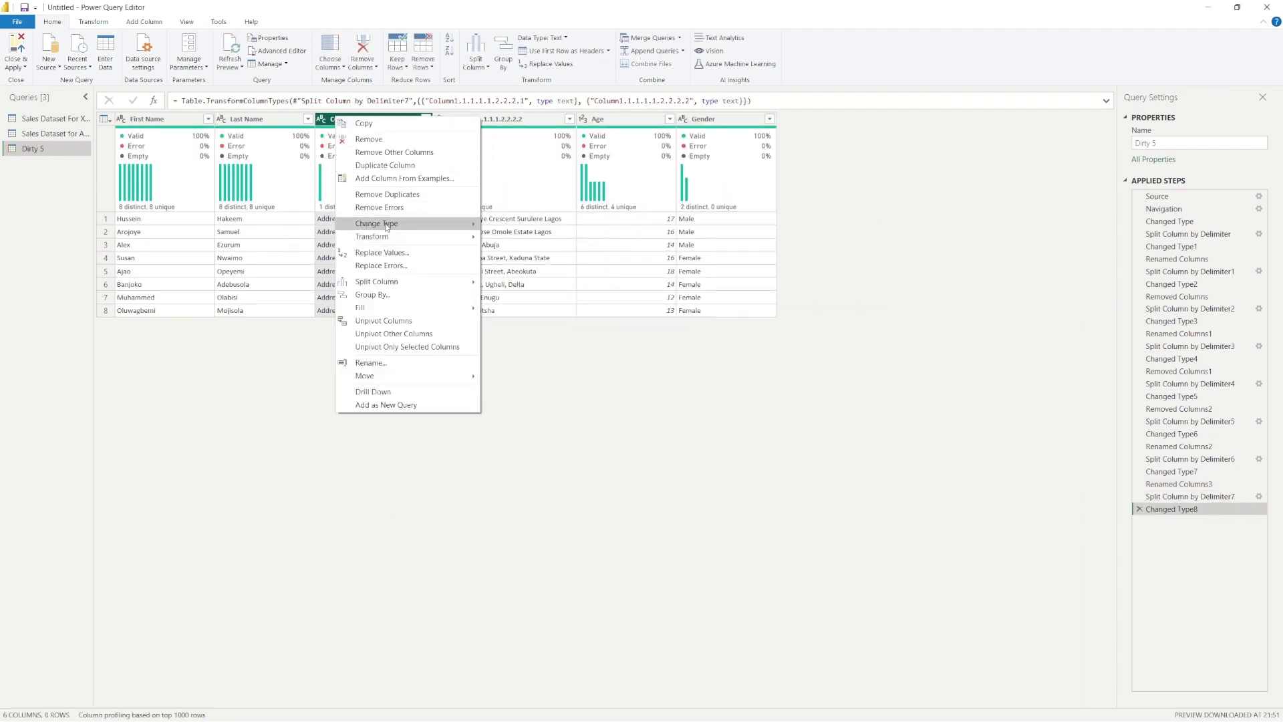
{"action": "left_click", "coordinate": [387, 139]}
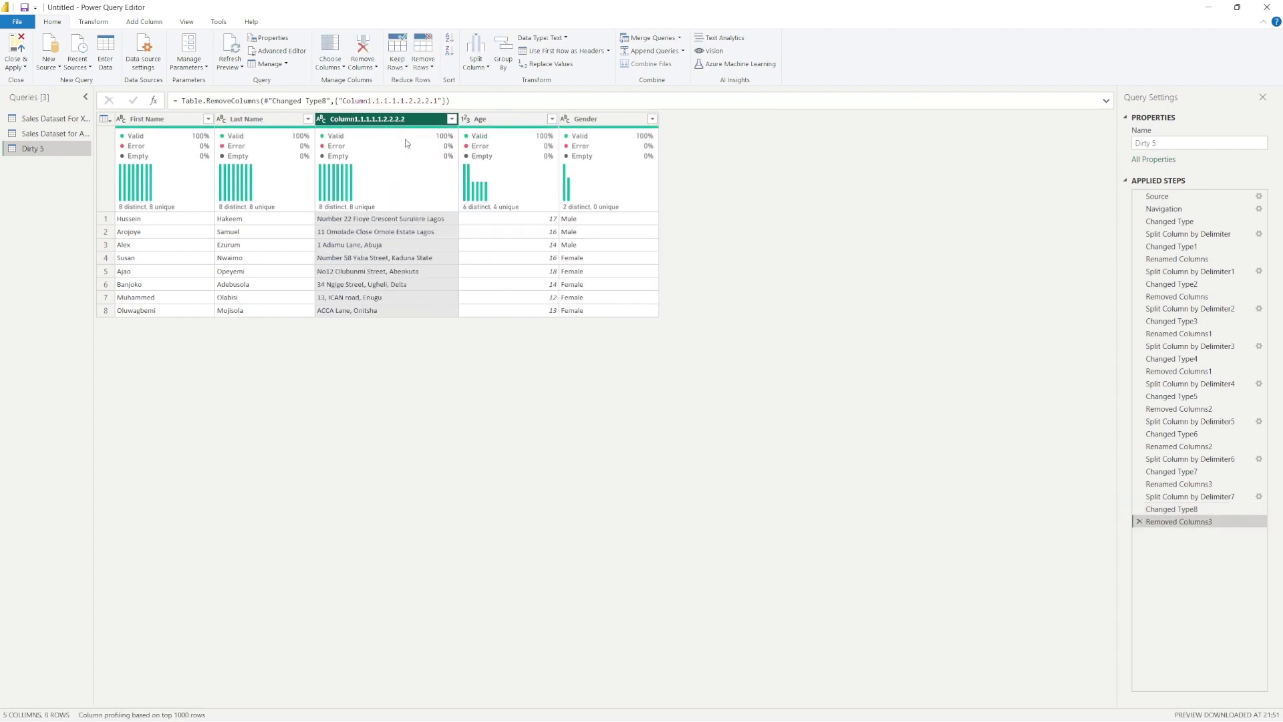
{"action": "double_click", "coordinate": [371, 125]}
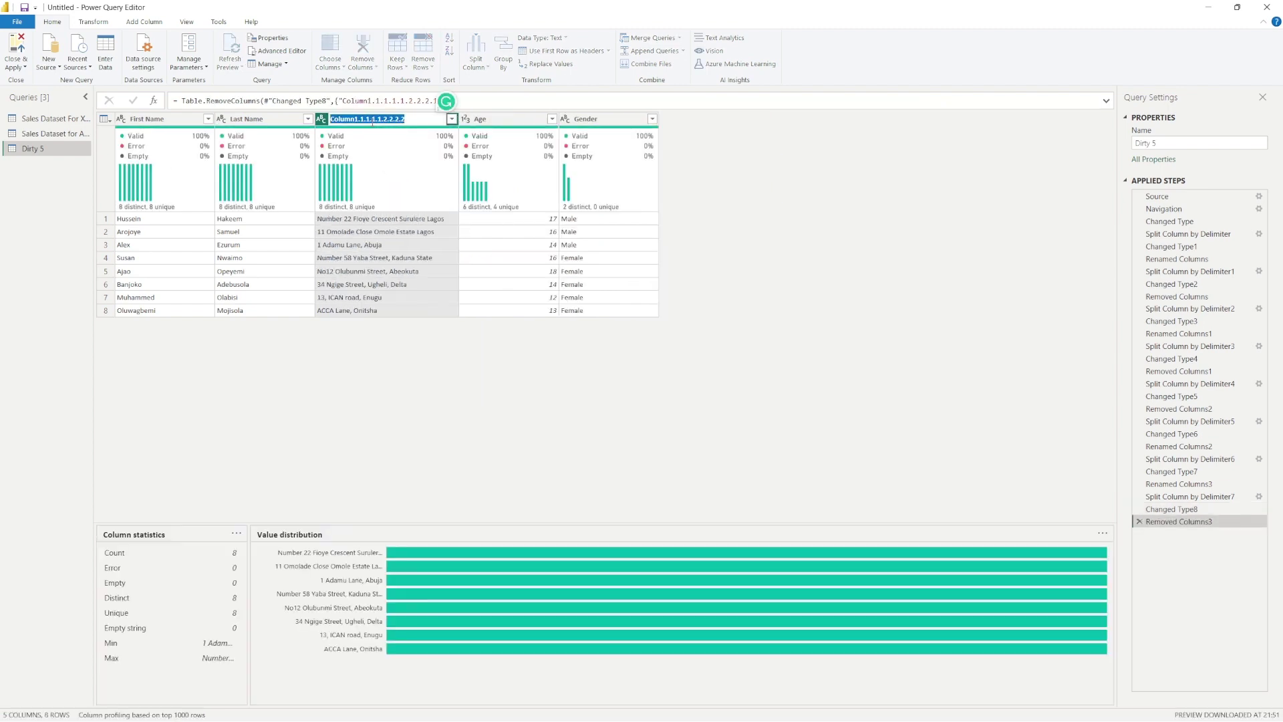
{"action": "type", "text": "Address"}
{"action": "key", "text": "Return"}
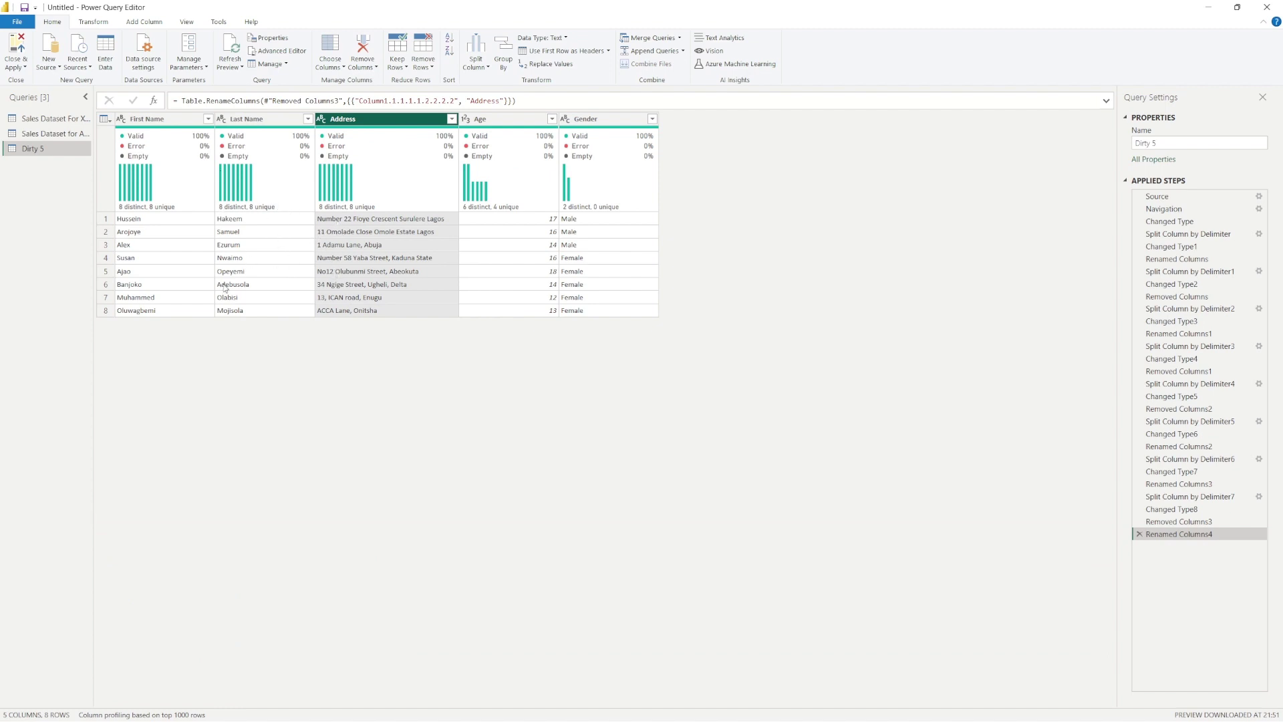
Merge the First Name and Last Name columns with a space separator into one column named Customer Name
{"action": "left_click", "coordinate": [160, 120]}
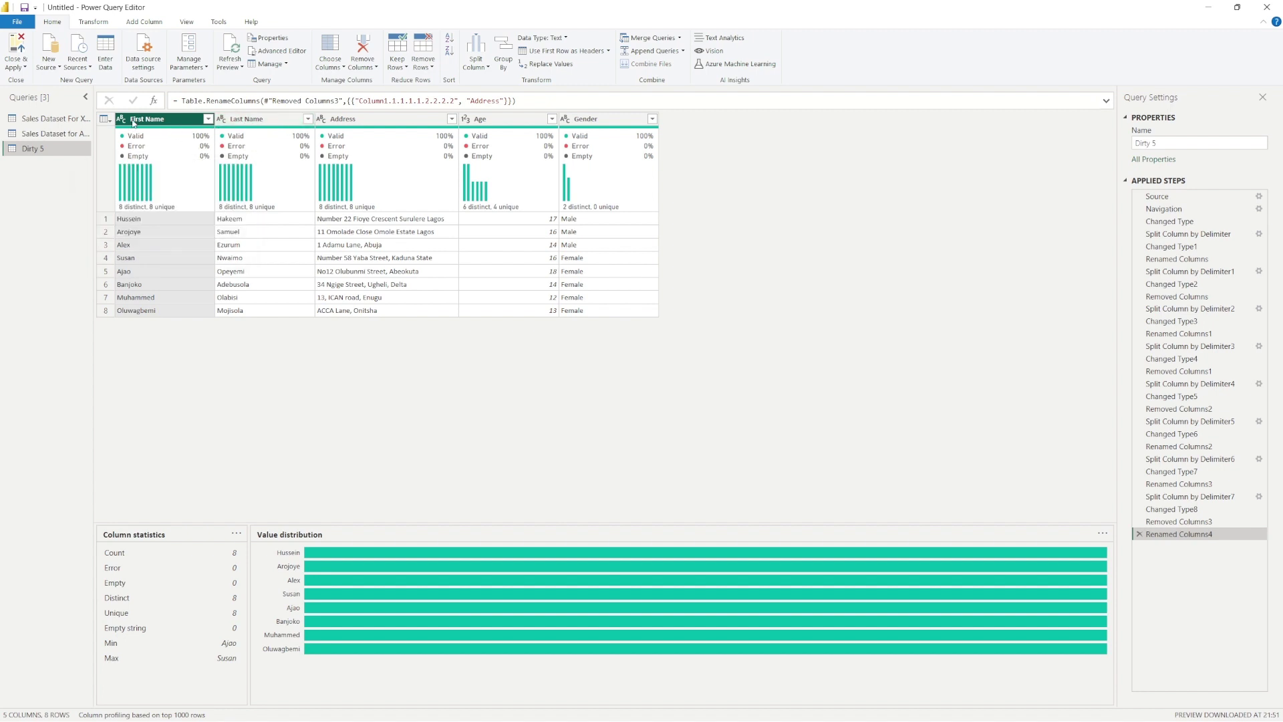
{"action": "left_click", "coordinate": [245, 124], "text": "ctrl"}
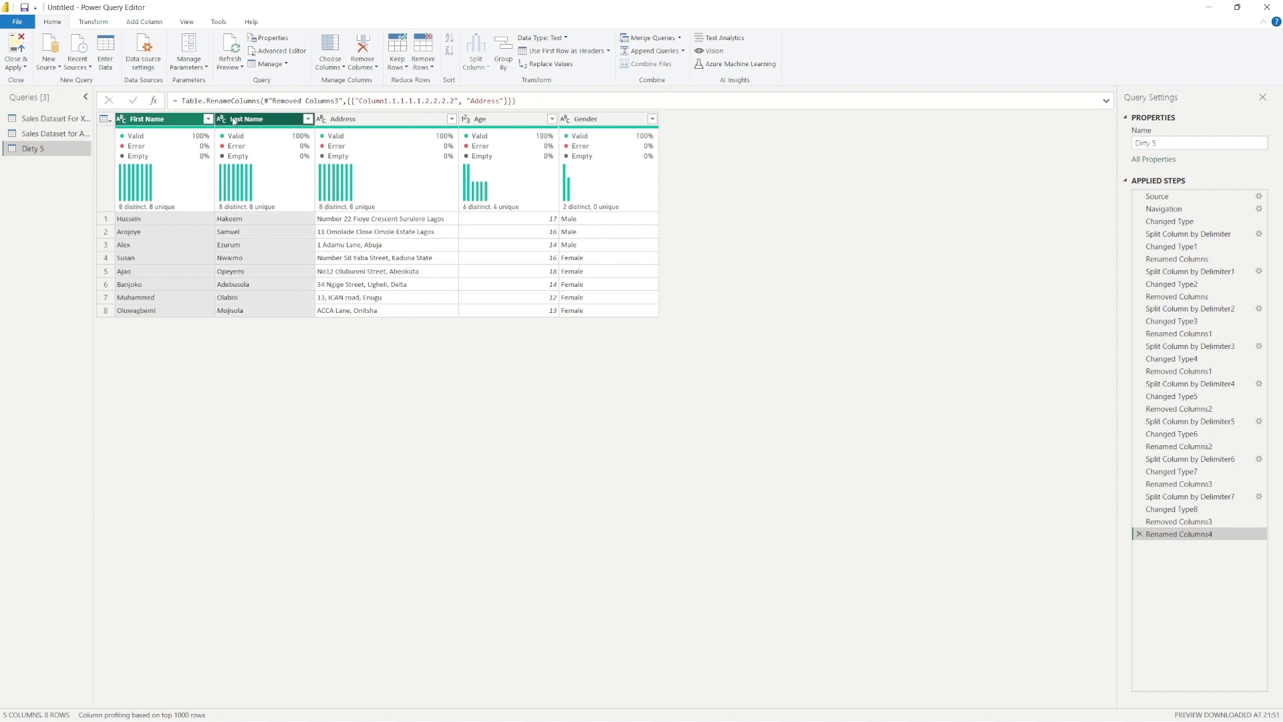
{"action": "left_click", "coordinate": [165, 119]}
{"action": "left_click", "coordinate": [232, 120], "text": "ctrl"}
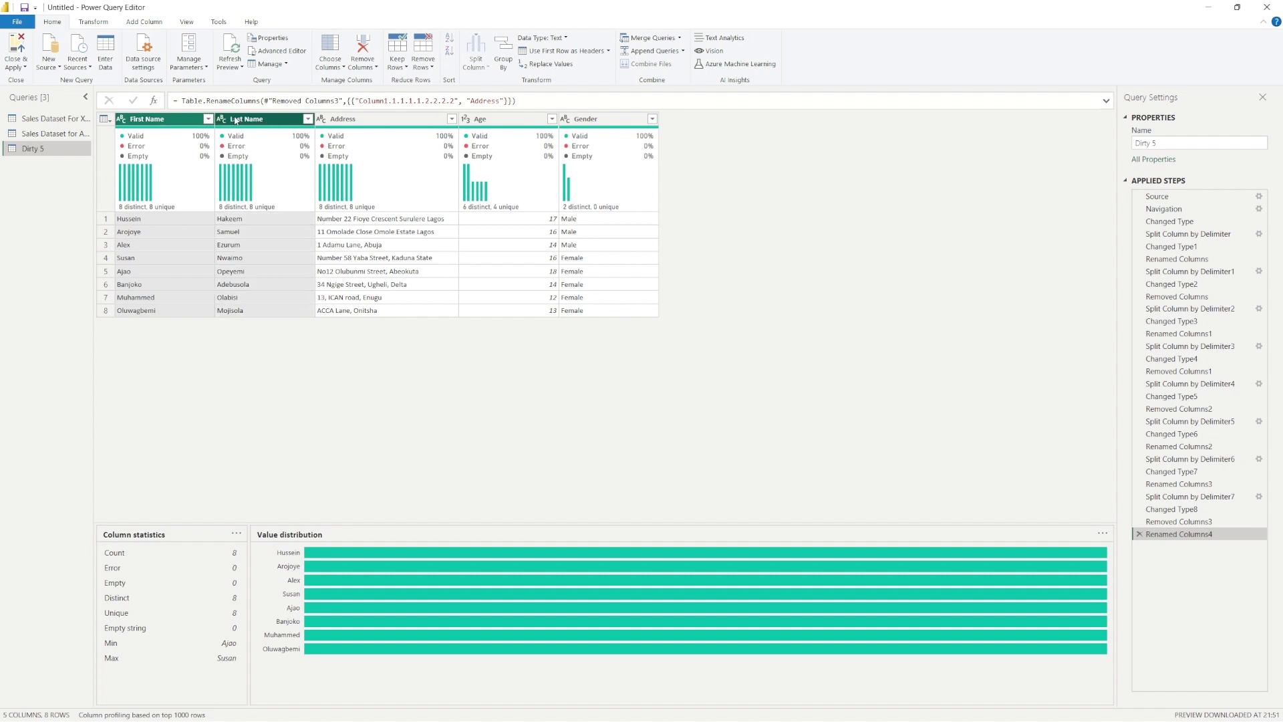
{"action": "right_click", "coordinate": [232, 120]}
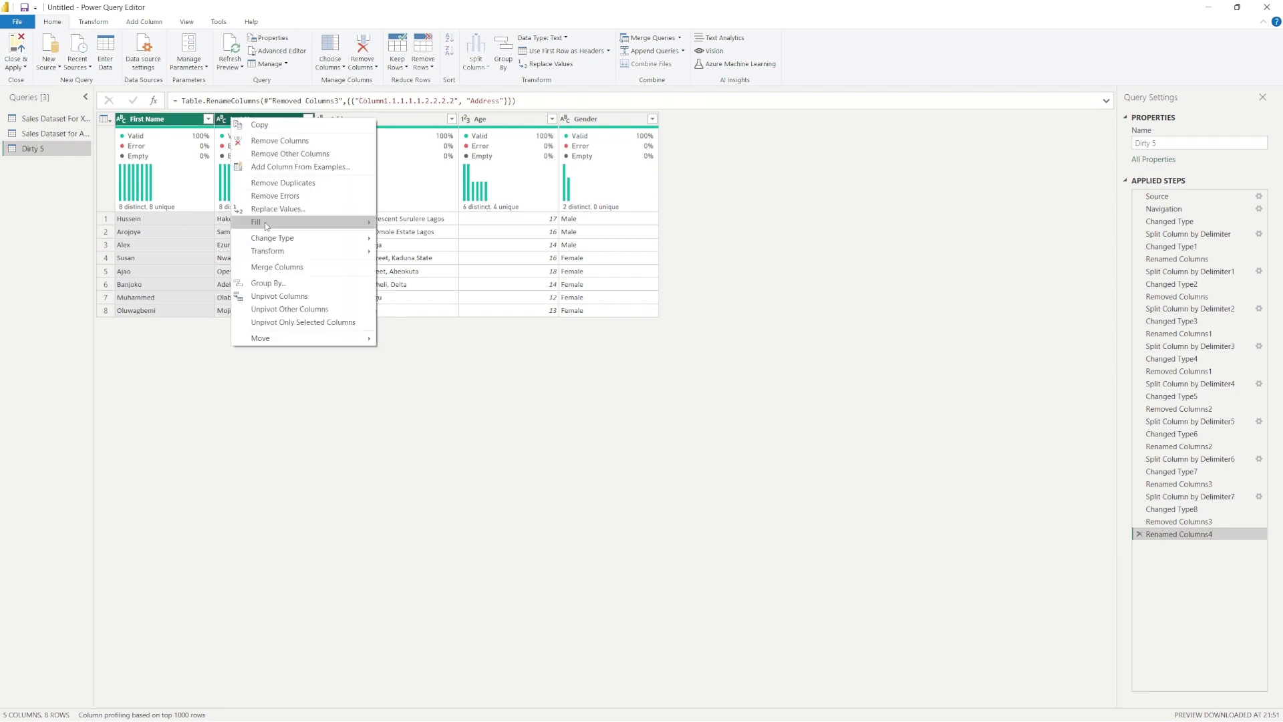
{"action": "left_click", "coordinate": [277, 267]}
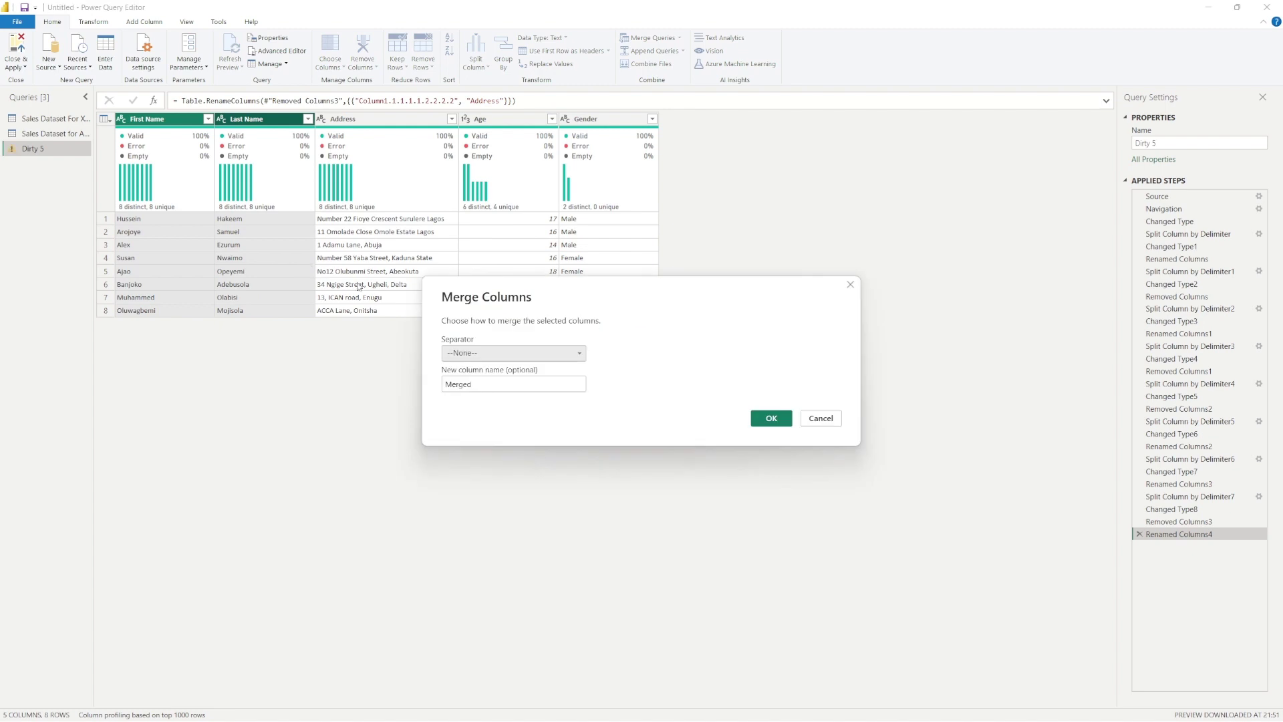
{"action": "left_click", "coordinate": [471, 352]}
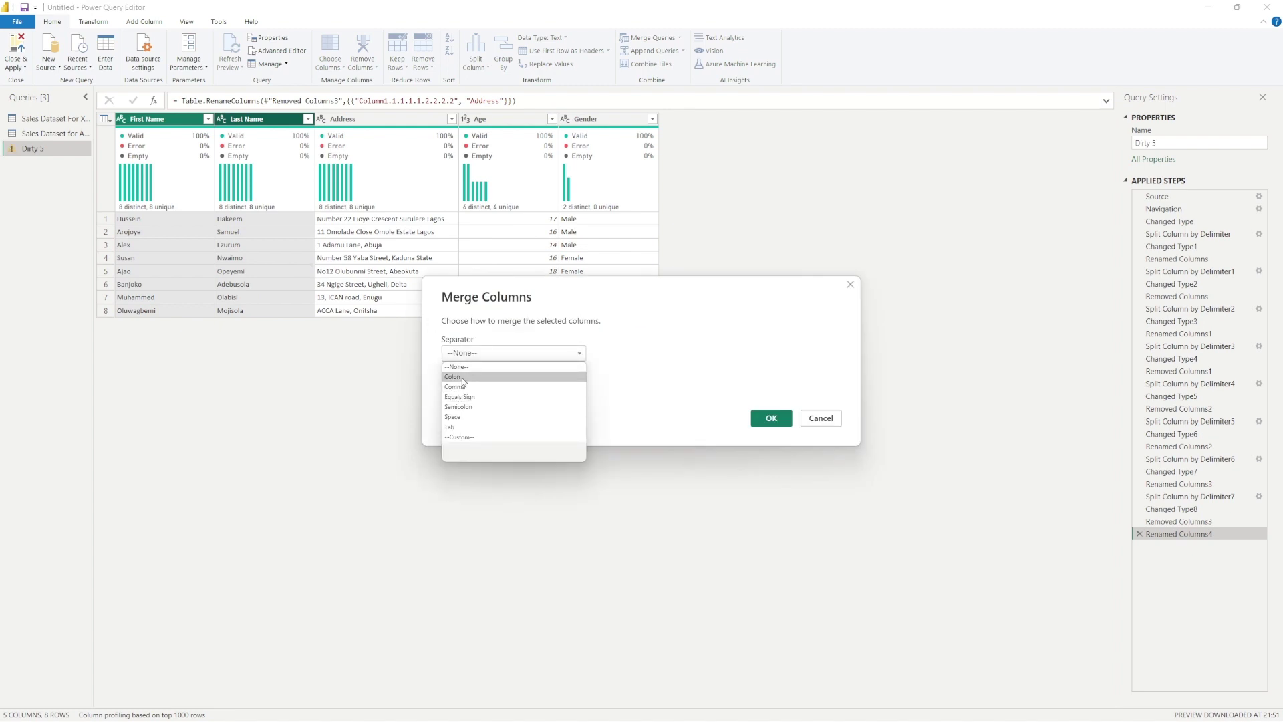
{"action": "left_click", "coordinate": [478, 416]}
{"action": "double_click", "coordinate": [459, 385]}
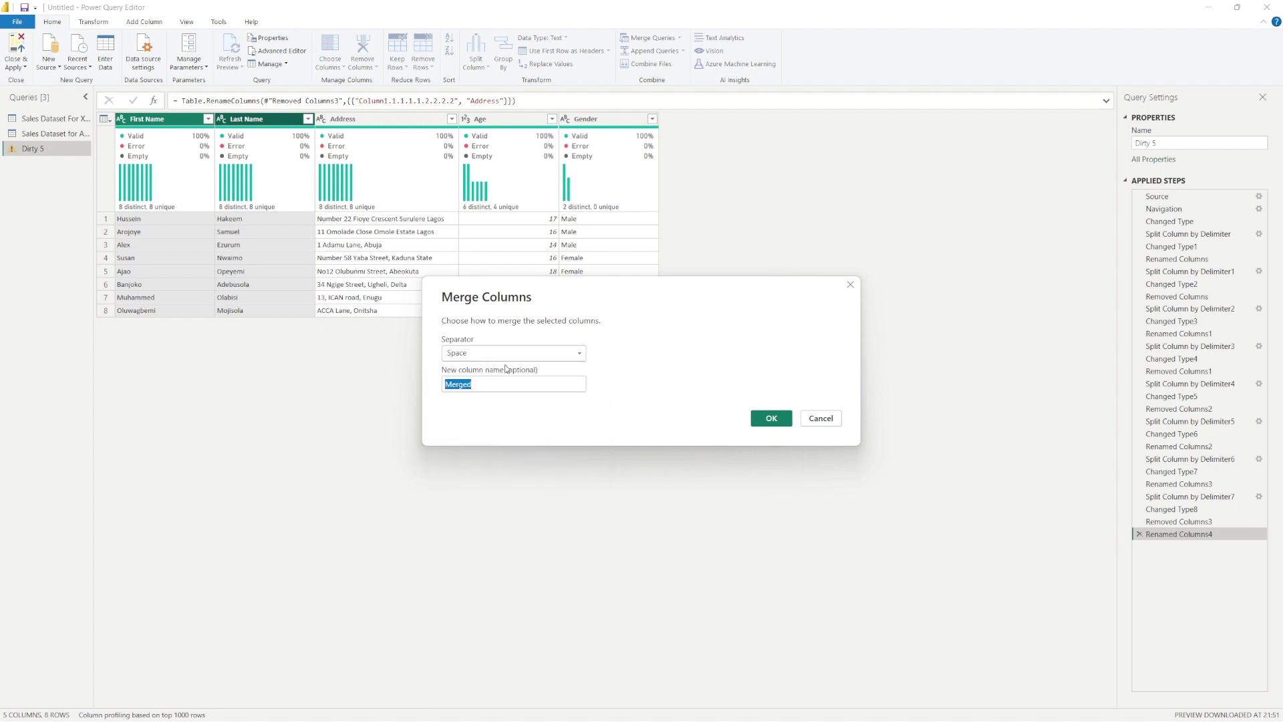
{"action": "type", "text": "Name"}
{"action": "type", "text": "Custo"}
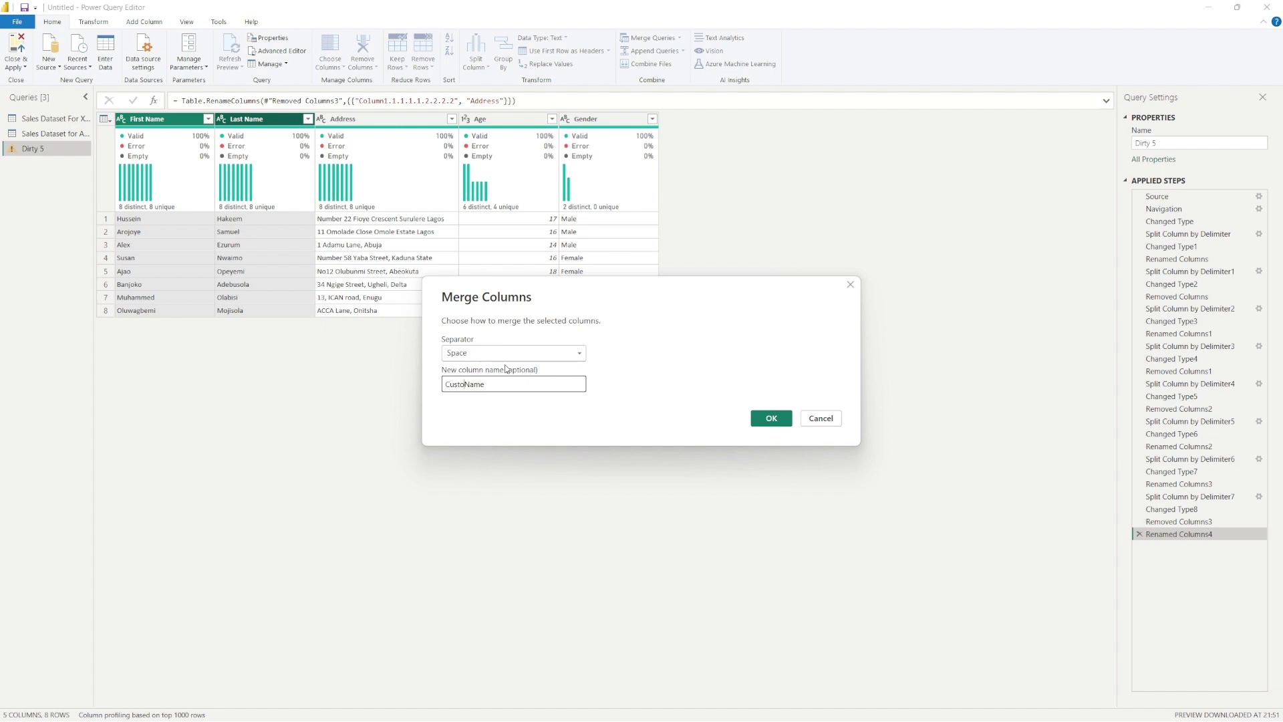
{"action": "type", "text": "mer"}
{"action": "left_click", "coordinate": [770, 420]}
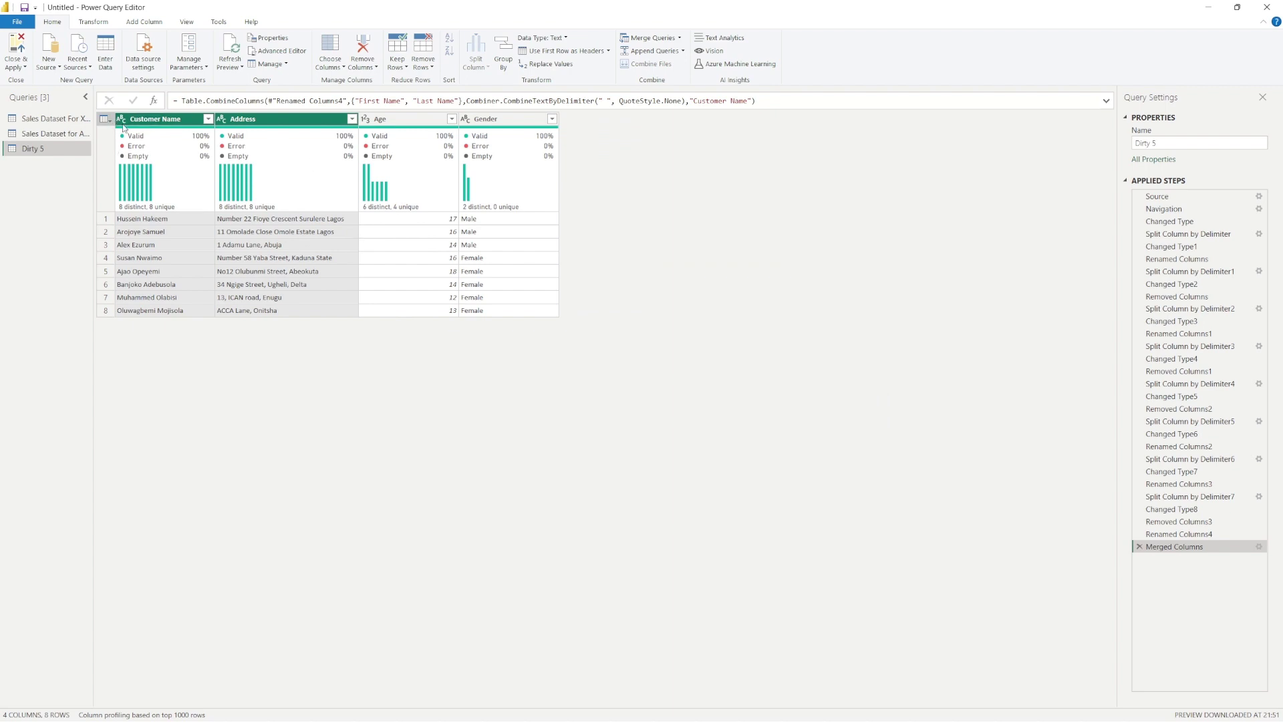
Review the Customer Name, Address, Age and Gender columns of the cleaned table one by one
{"action": "left_click", "coordinate": [151, 119]}
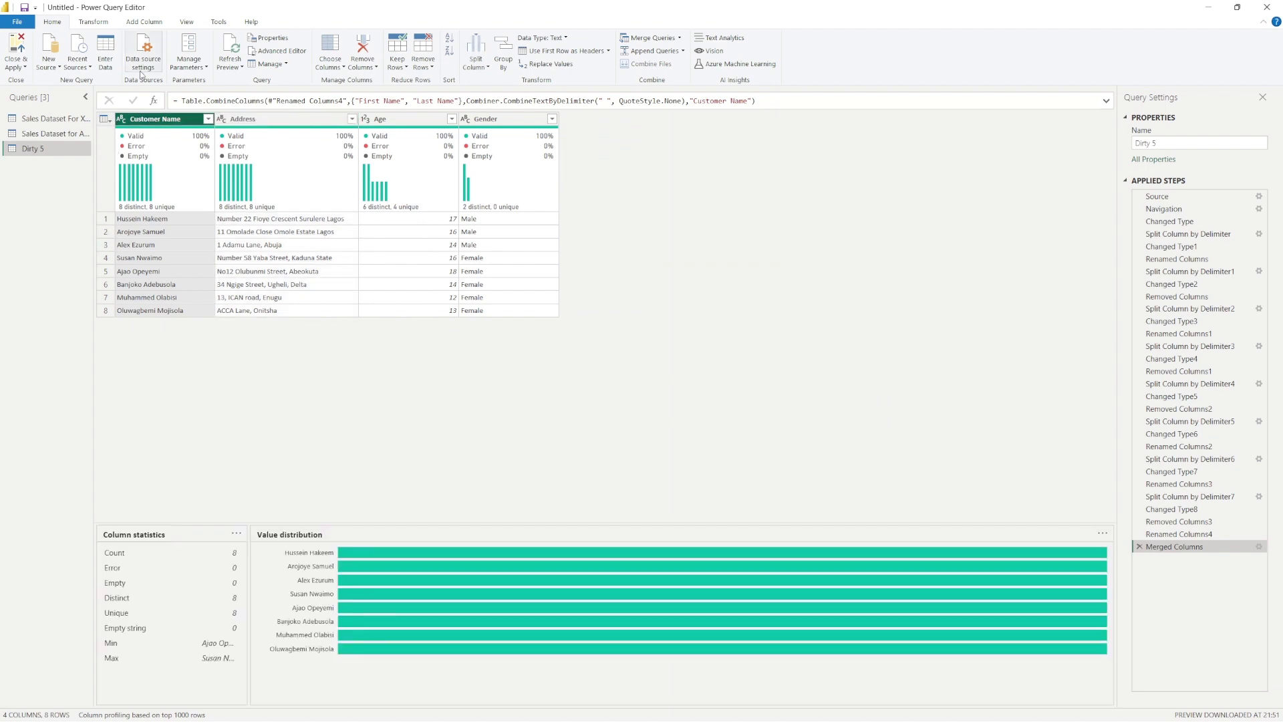
{"action": "left_click", "coordinate": [267, 119]}
{"action": "left_click", "coordinate": [393, 122]}
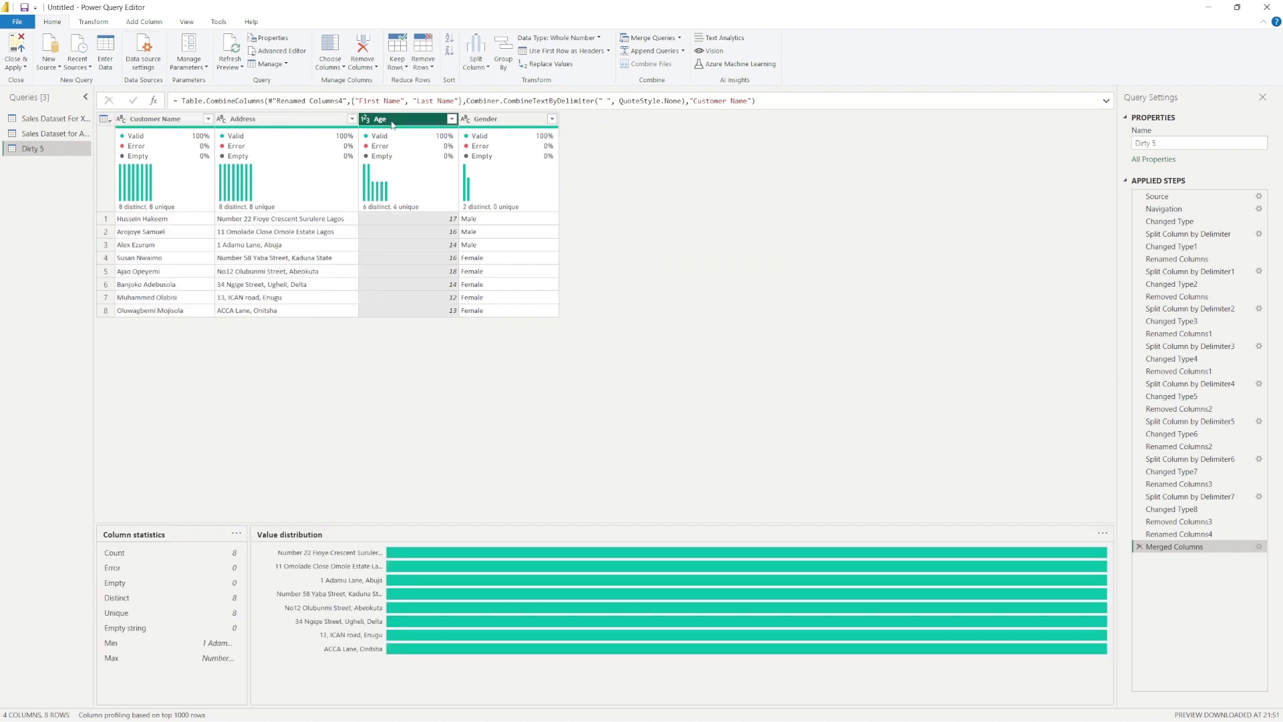
{"action": "left_click", "coordinate": [506, 120]}
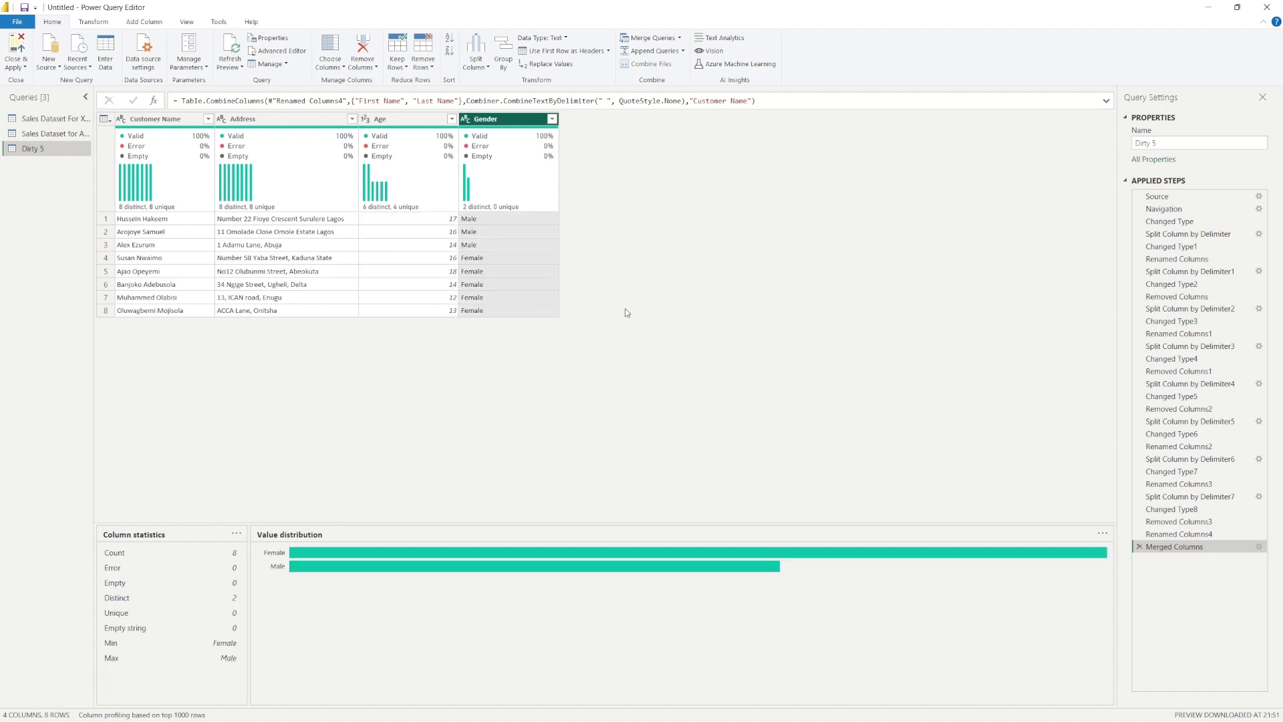